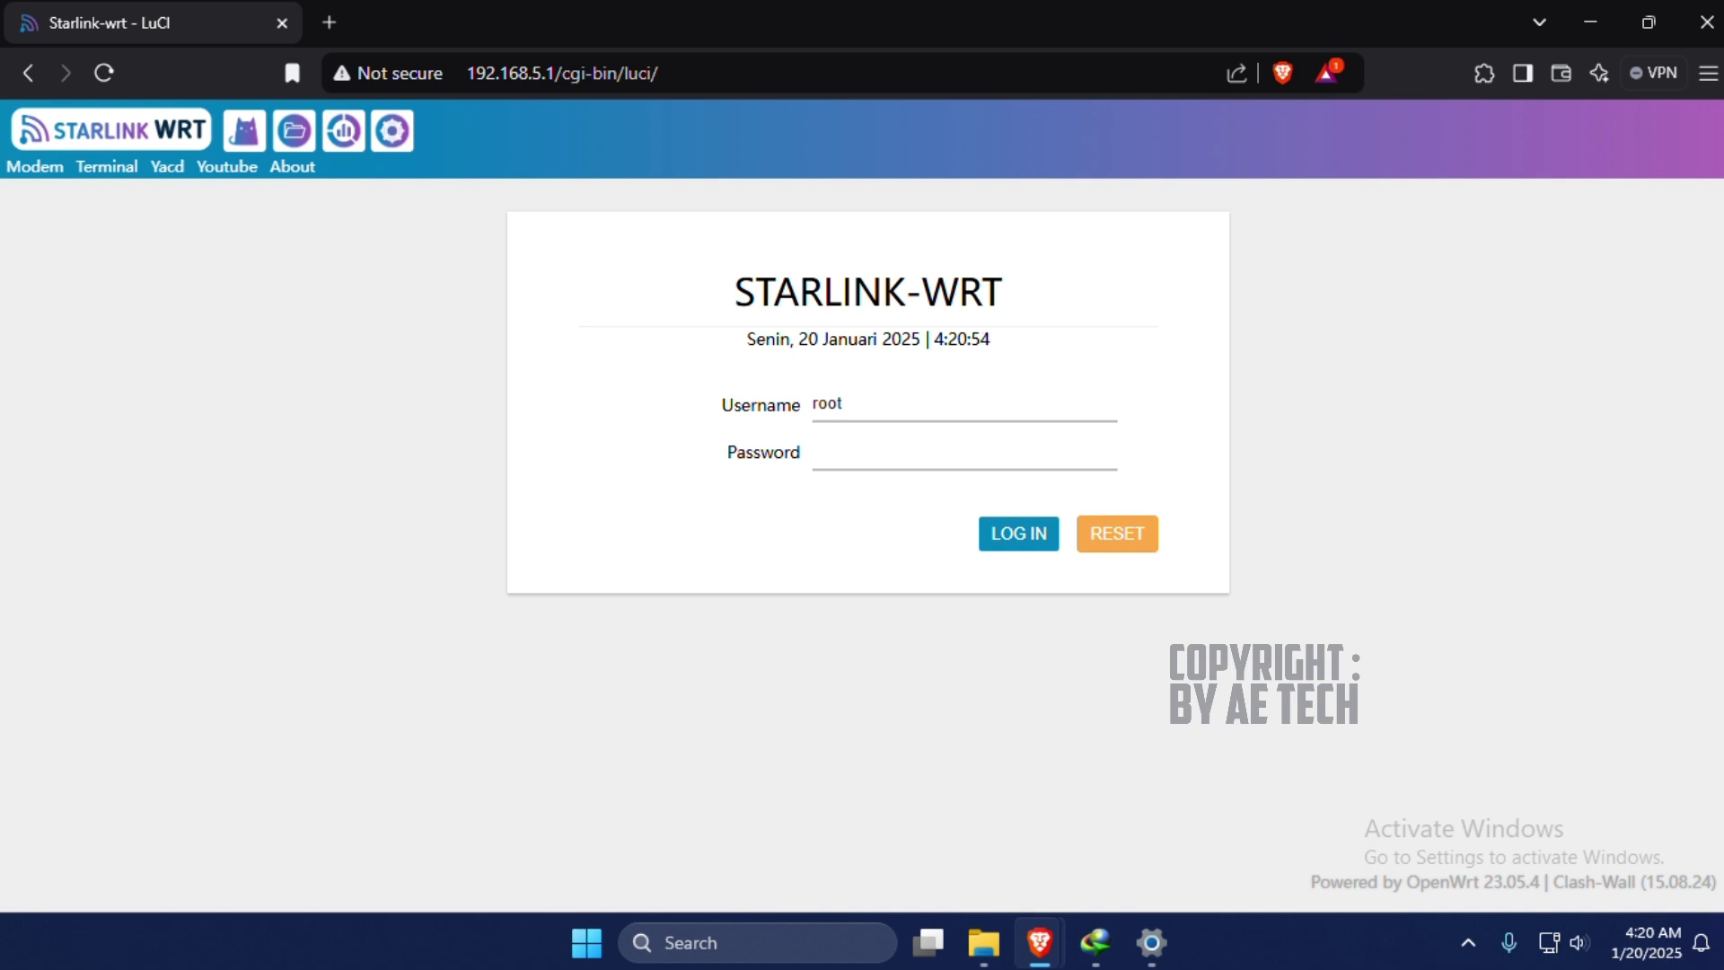
Move the openwrt-neko GitHub releases tab into the window beside the Starlink-WRT LuCI tab.
{"action": "left_click_drag", "start_coordinate": [610, 121], "coordinate": [449, 30]}
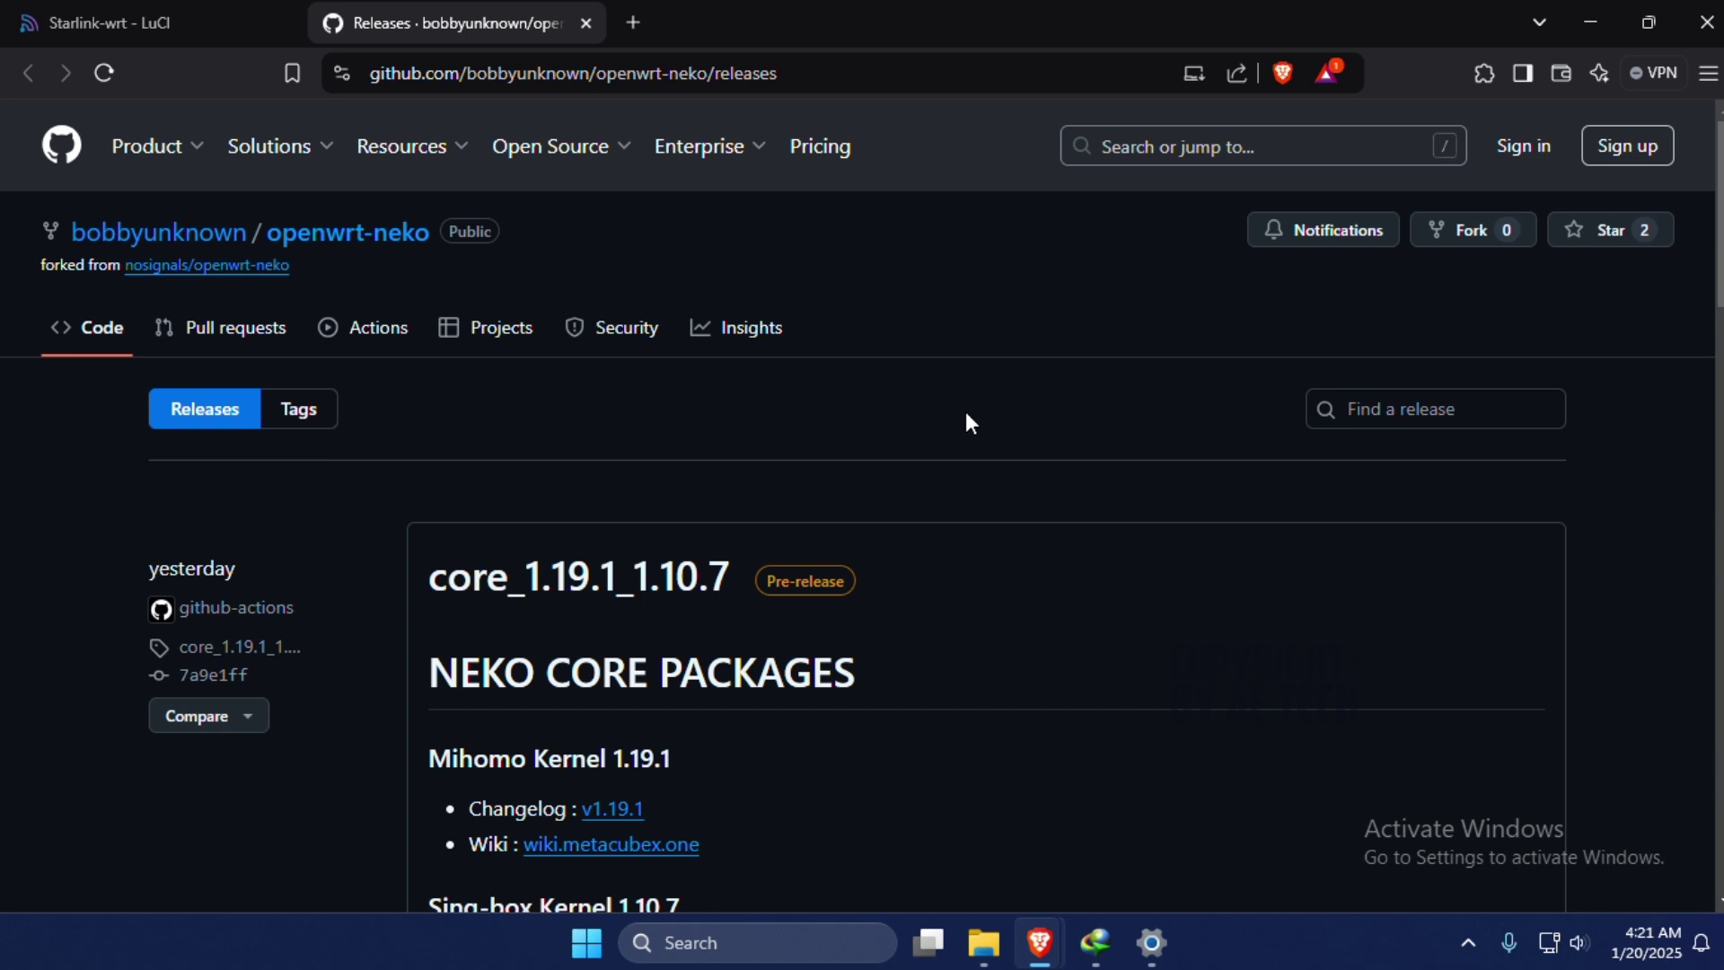
Scroll through the core_1.19.1_1.10.7 and luci-app-neko-test releases and their assets.
{"action": "scroll", "coordinate": [966, 422], "scroll_direction": "down", "scroll_amount": 1}
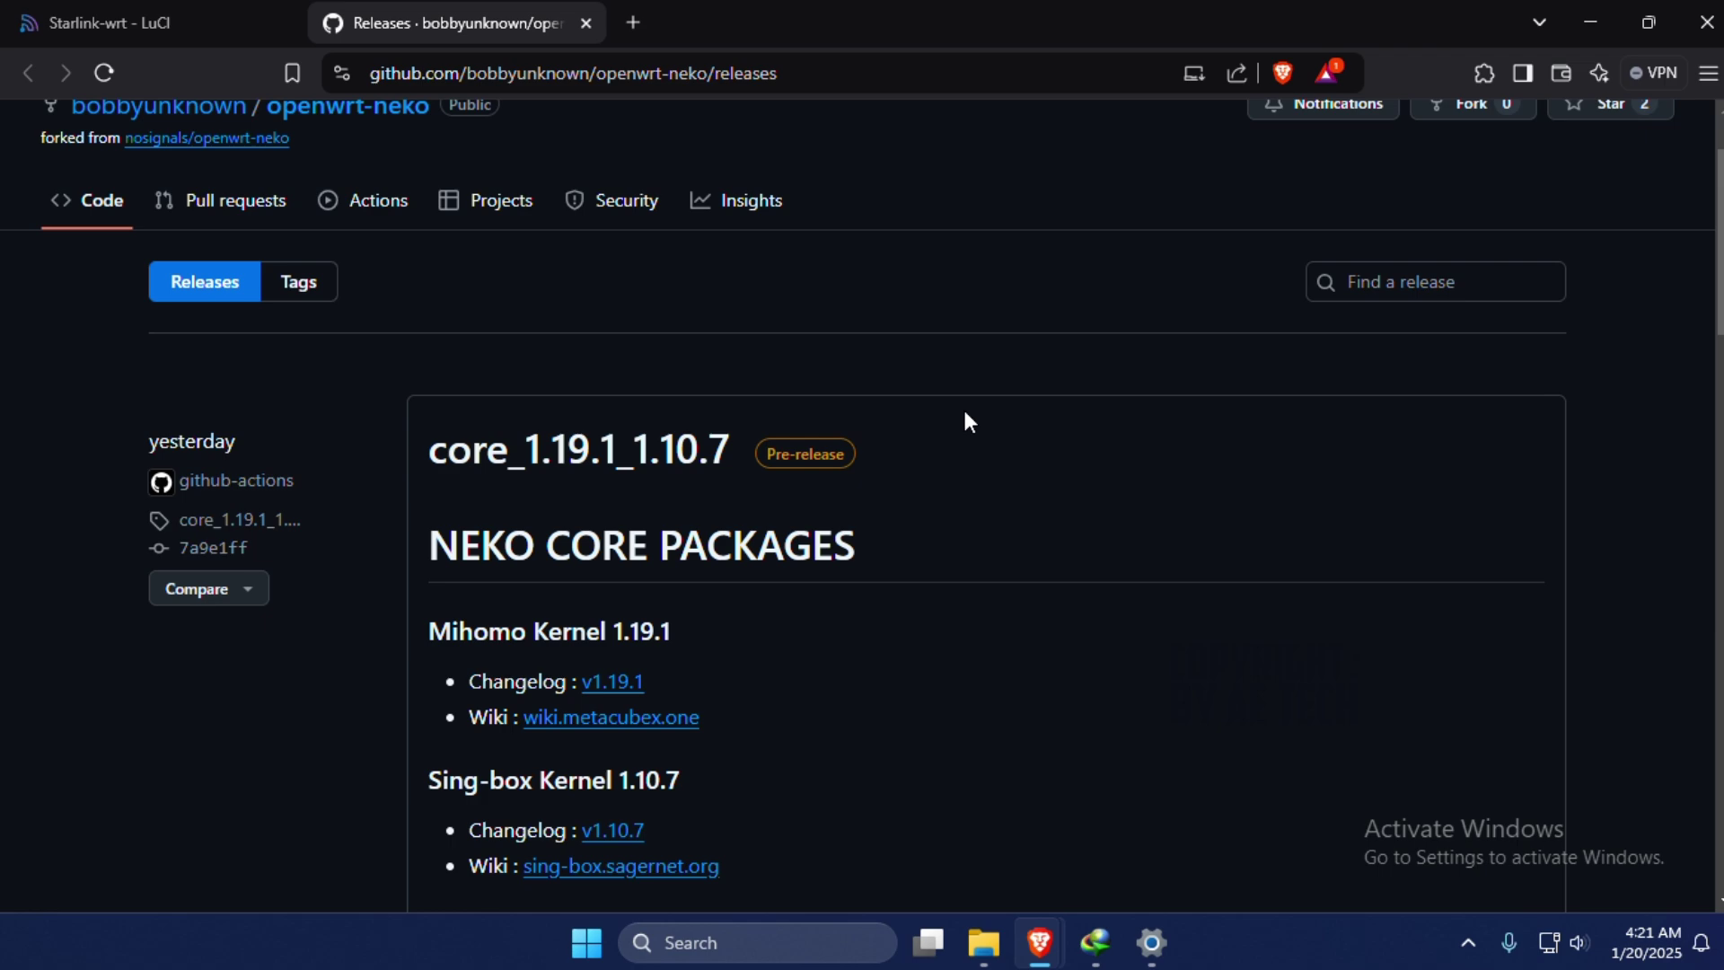
{"action": "scroll", "coordinate": [965, 412], "scroll_direction": "down", "scroll_amount": 3}
{"action": "scroll", "coordinate": [963, 409], "scroll_direction": "up", "scroll_amount": 4}
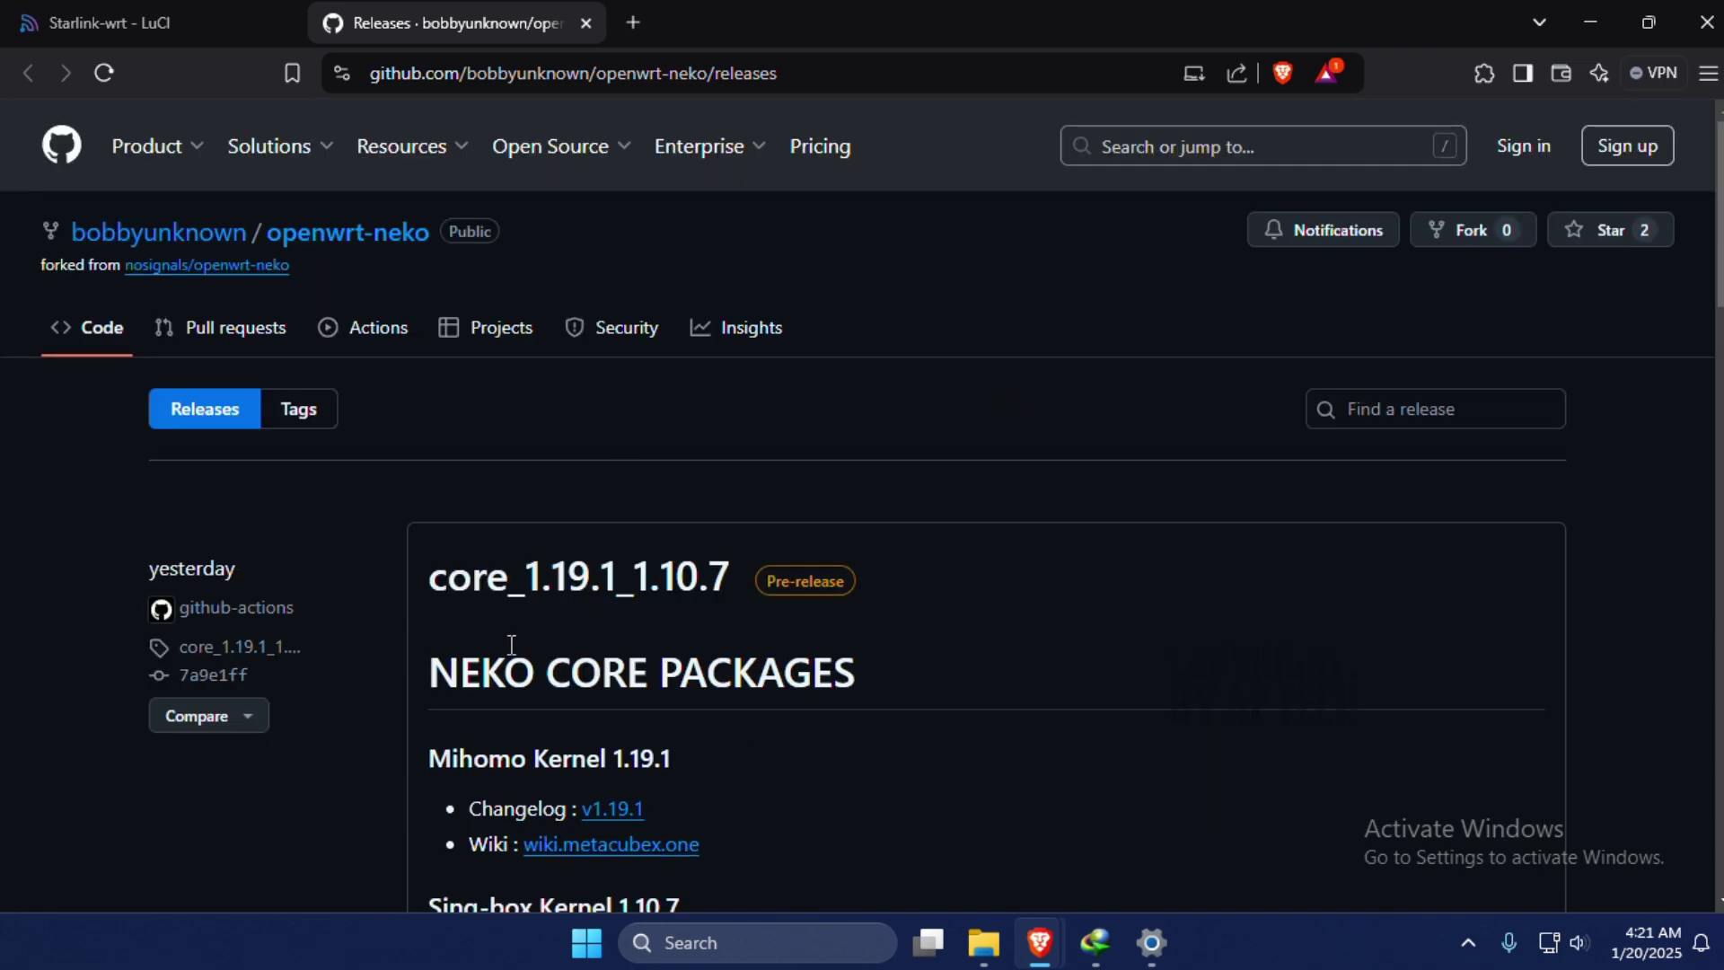
{"action": "scroll", "coordinate": [1172, 603], "scroll_direction": "down", "scroll_amount": 12}
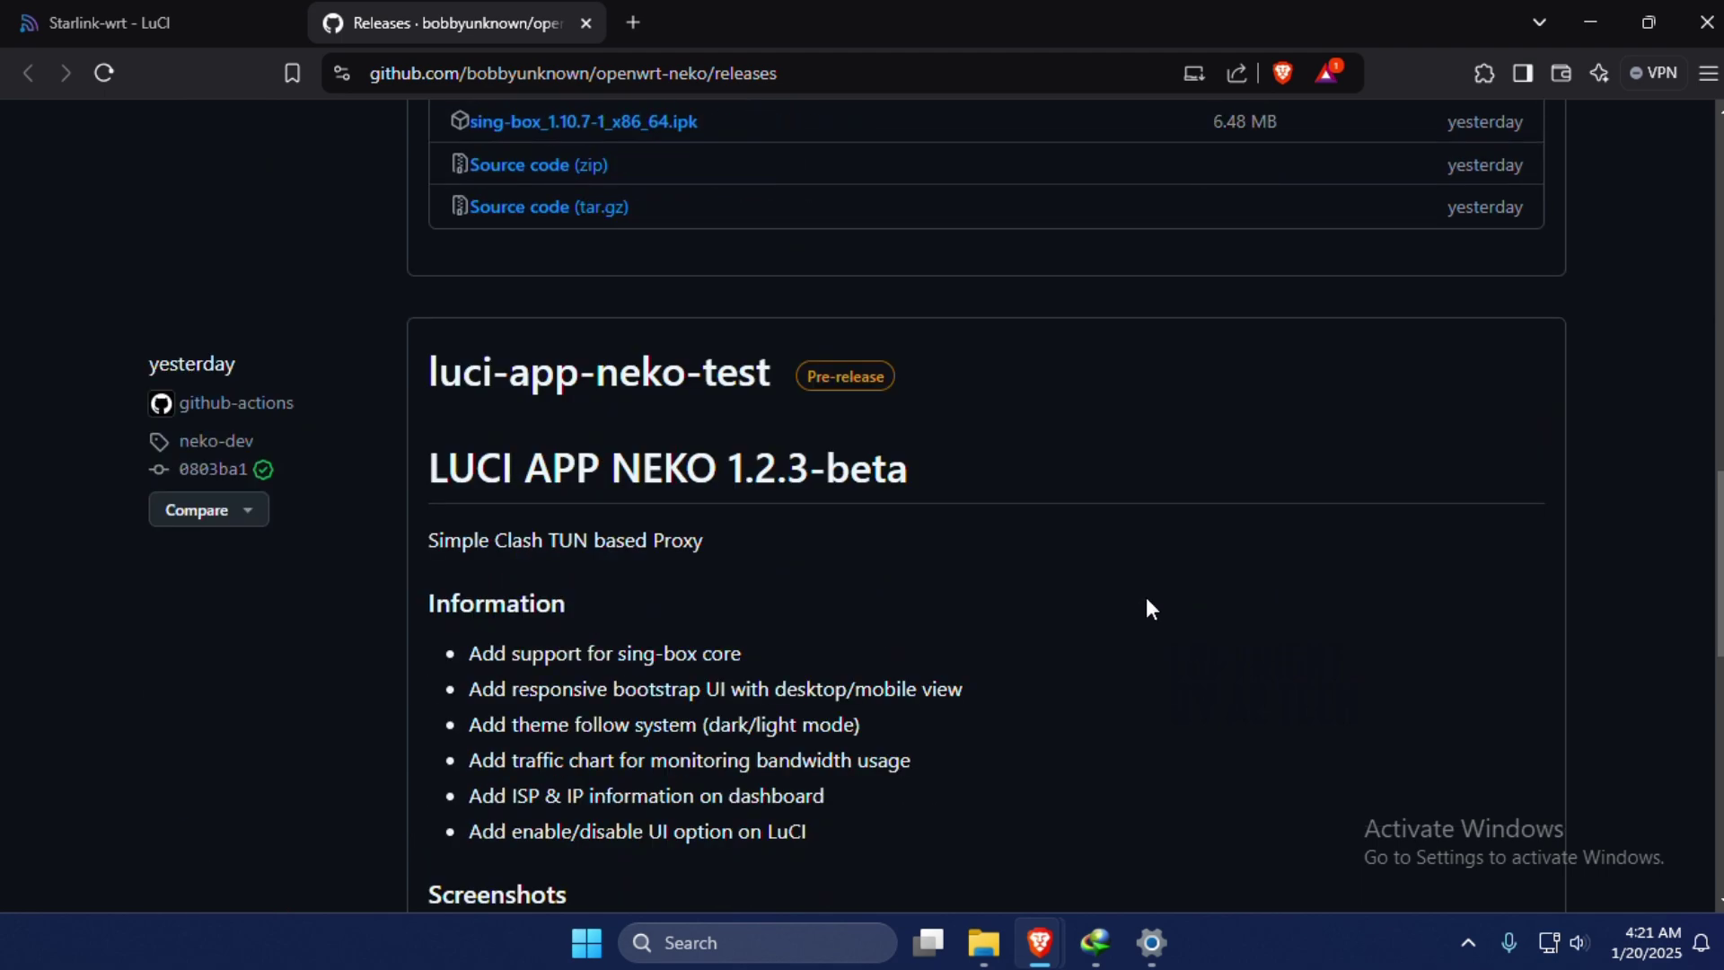
{"action": "scroll", "coordinate": [982, 500], "scroll_direction": "down", "scroll_amount": 9}
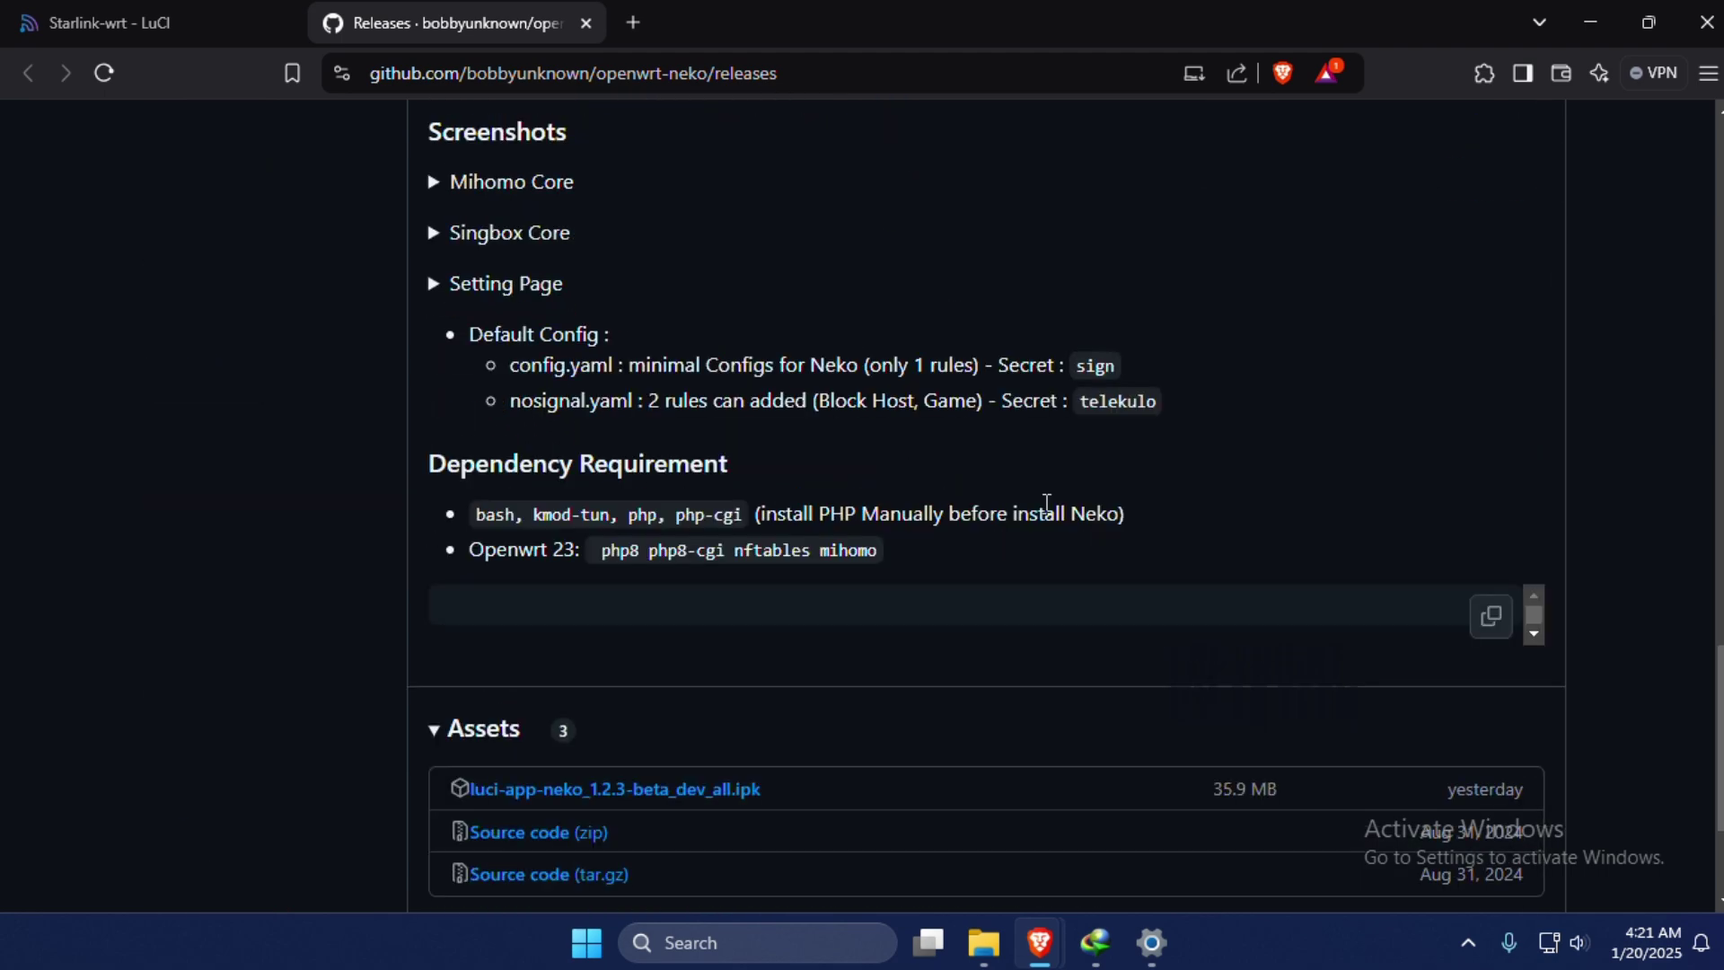
{"action": "scroll", "coordinate": [1044, 503], "scroll_direction": "up", "scroll_amount": 7}
{"action": "scroll", "coordinate": [1045, 504], "scroll_direction": "up", "scroll_amount": 12}
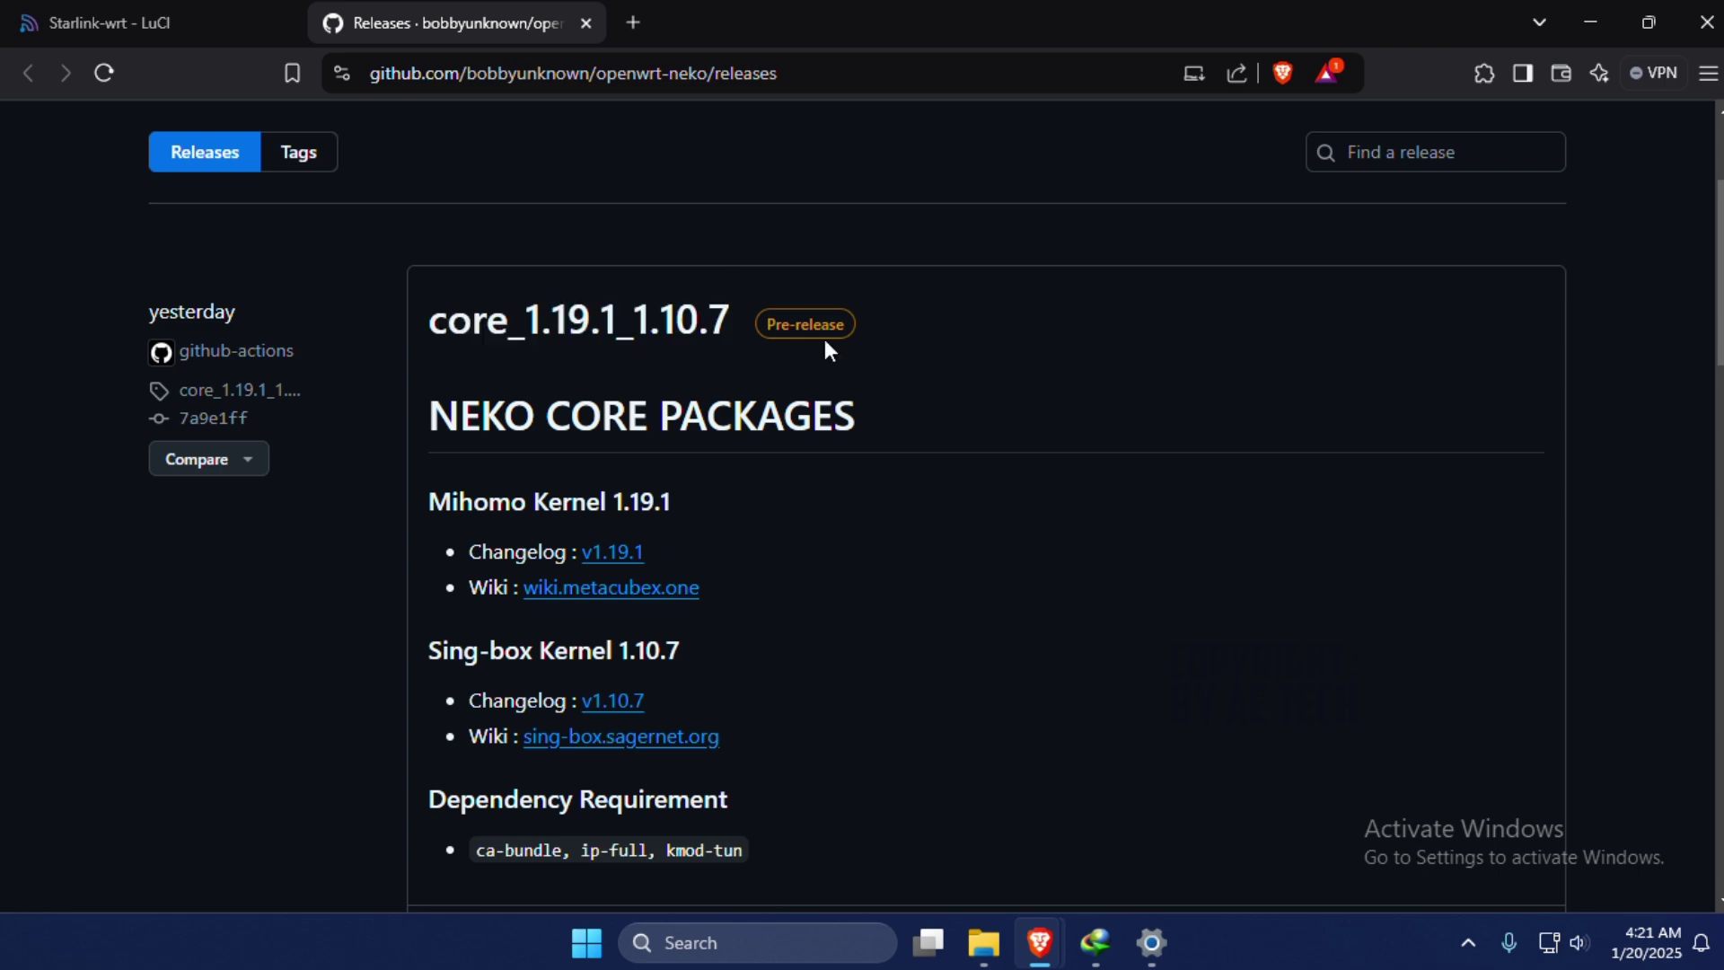
{"action": "scroll", "coordinate": [978, 449], "scroll_direction": "down", "scroll_amount": 12}
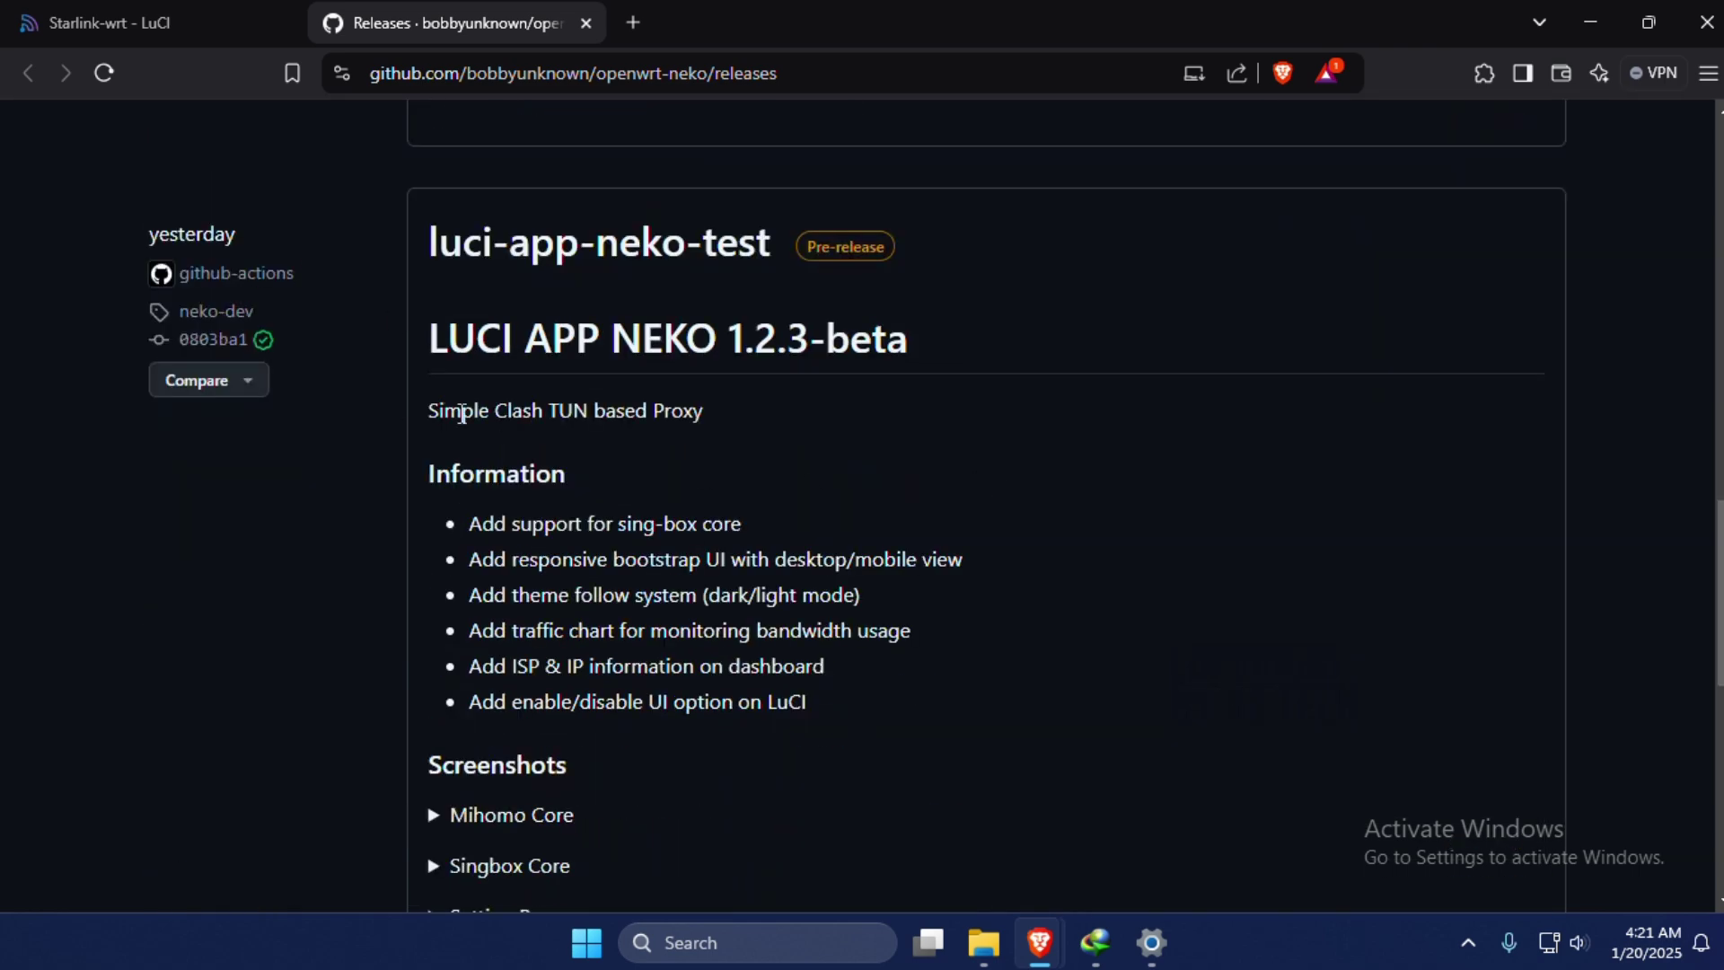
{"action": "scroll", "coordinate": [461, 413], "scroll_direction": "up", "scroll_amount": 15}
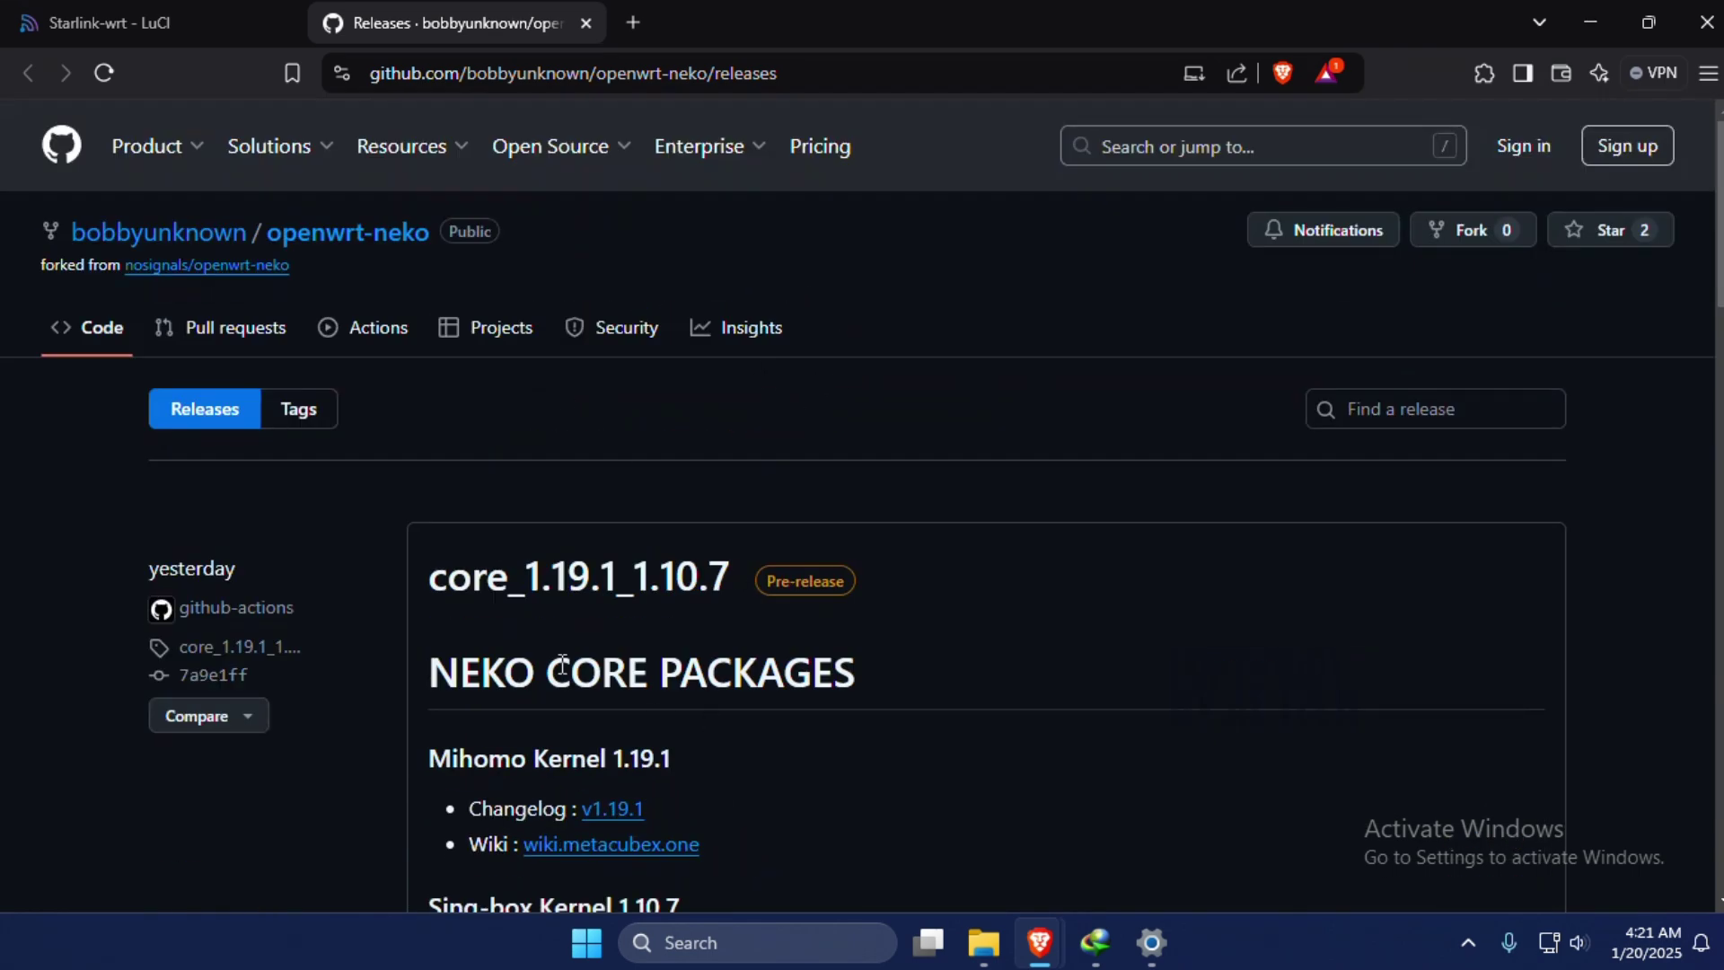
{"action": "scroll", "coordinate": [562, 666], "scroll_direction": "down", "scroll_amount": 10}
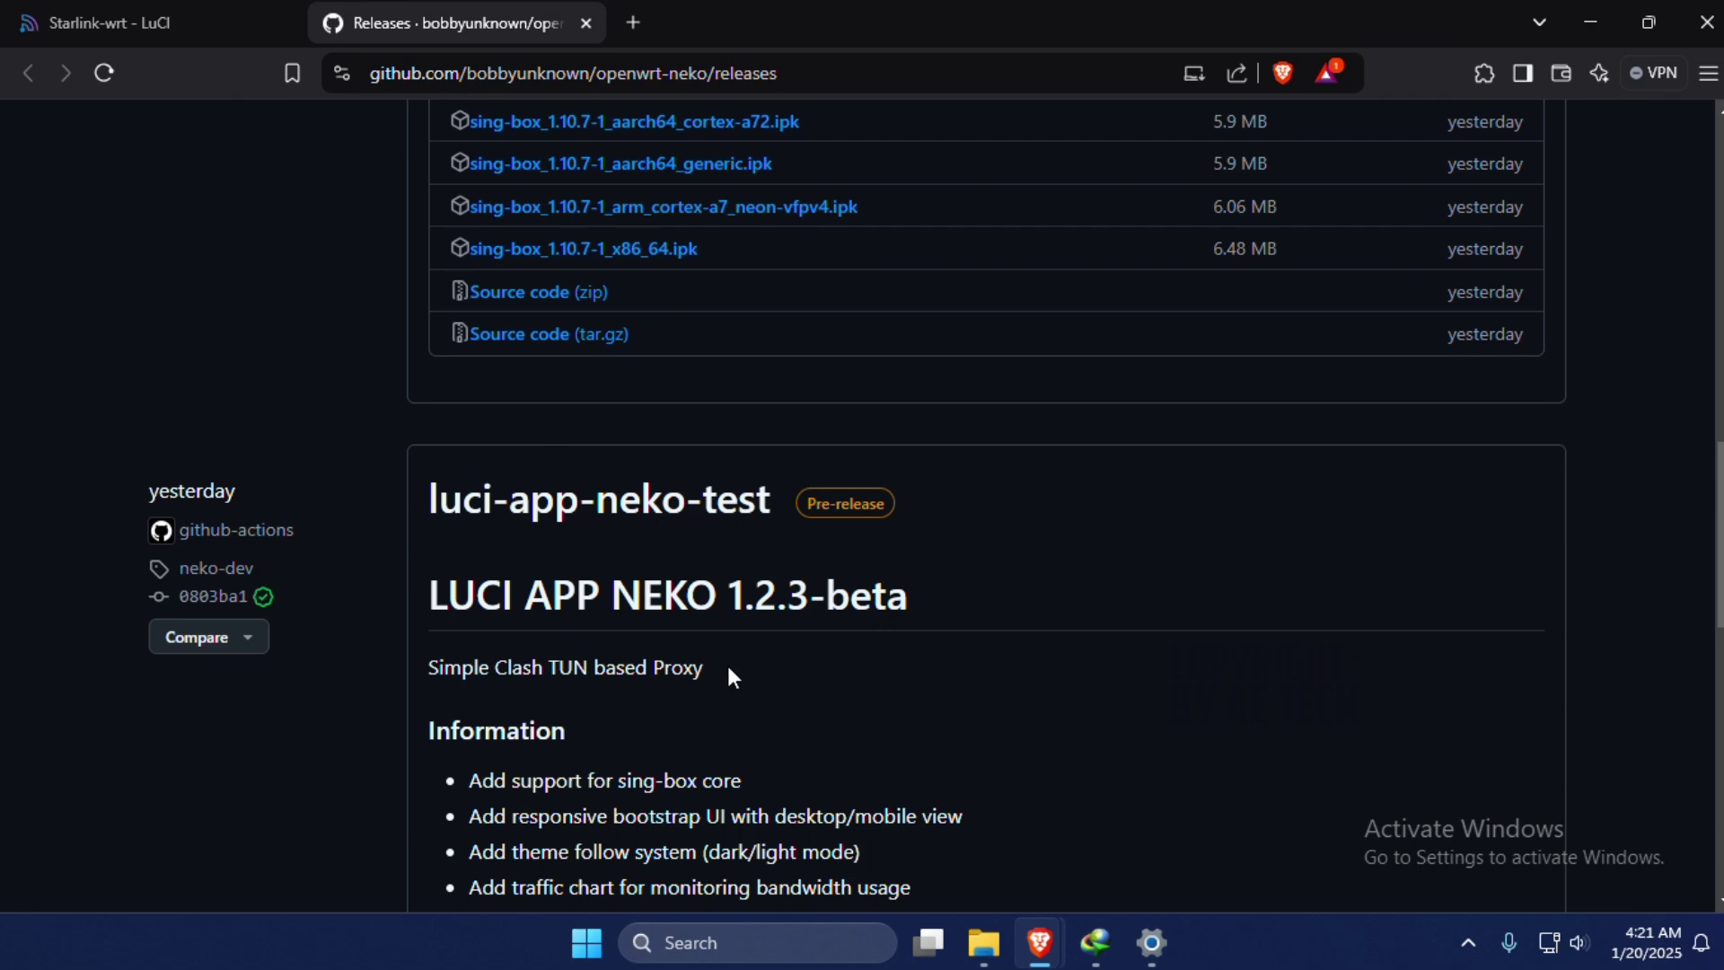
{"action": "scroll", "coordinate": [1042, 594], "scroll_direction": "up", "scroll_amount": 6}
{"action": "scroll", "coordinate": [650, 271], "scroll_direction": "up", "scroll_amount": 1}
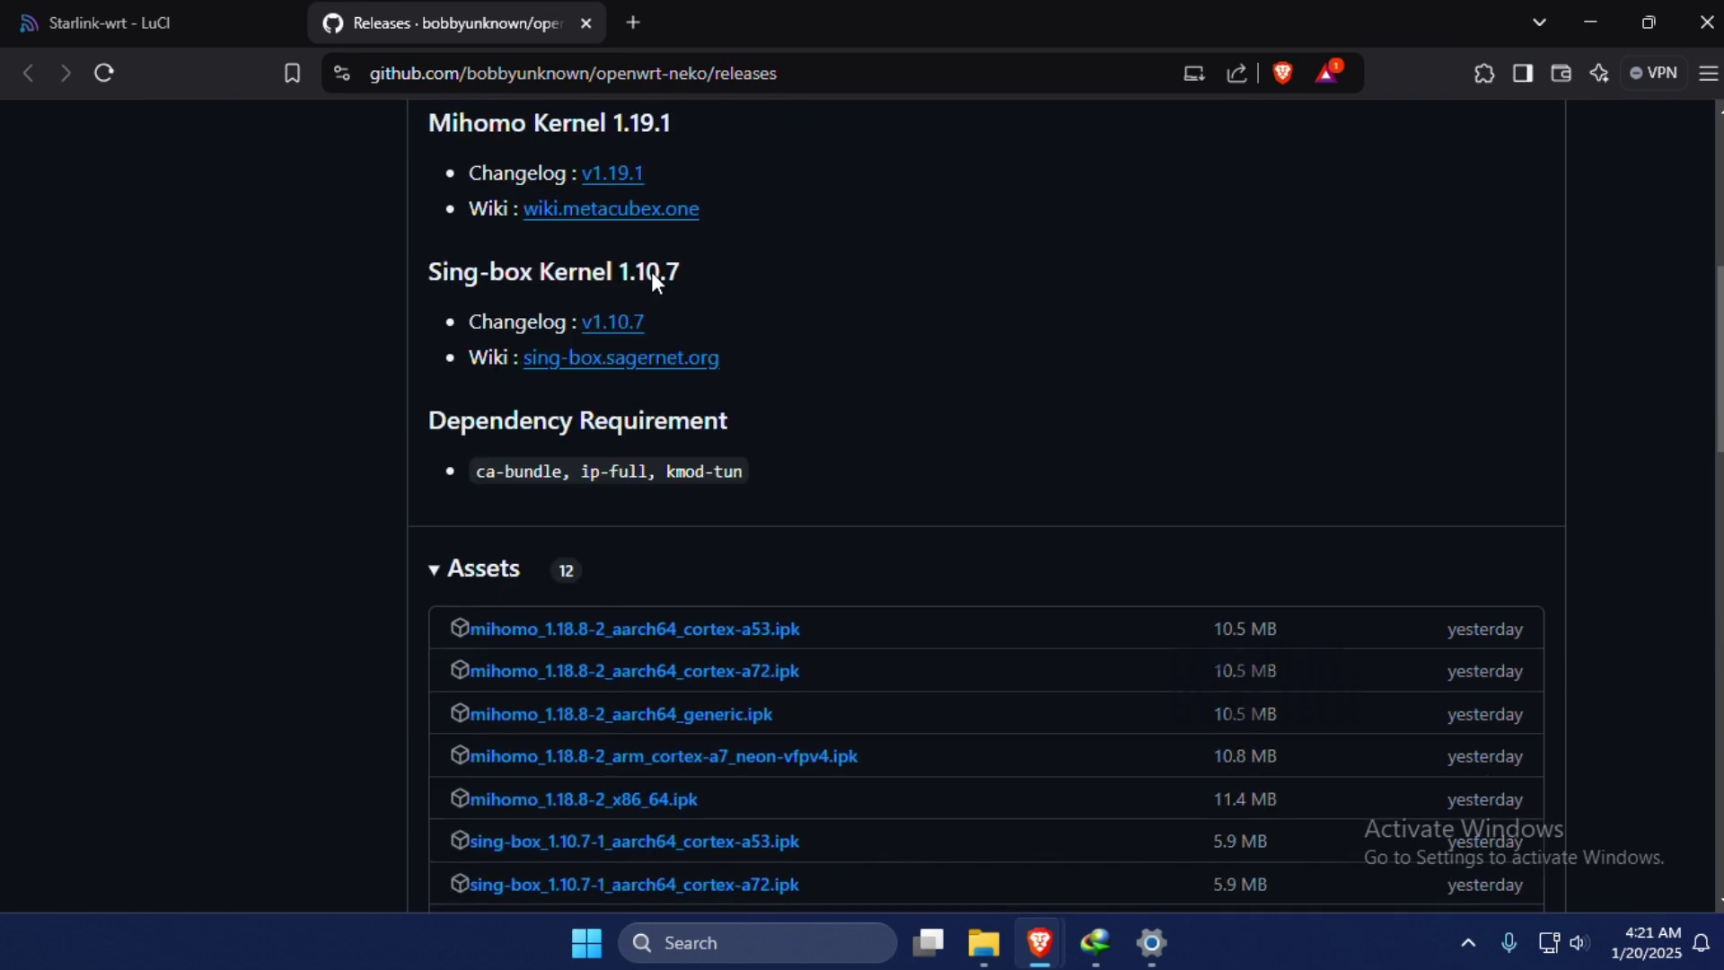
{"action": "scroll", "coordinate": [653, 278], "scroll_direction": "up", "scroll_amount": 4}
Log into the Starlink-WRT LuCI login page as root with the account password.
{"action": "left_click", "coordinate": [244, 16]}
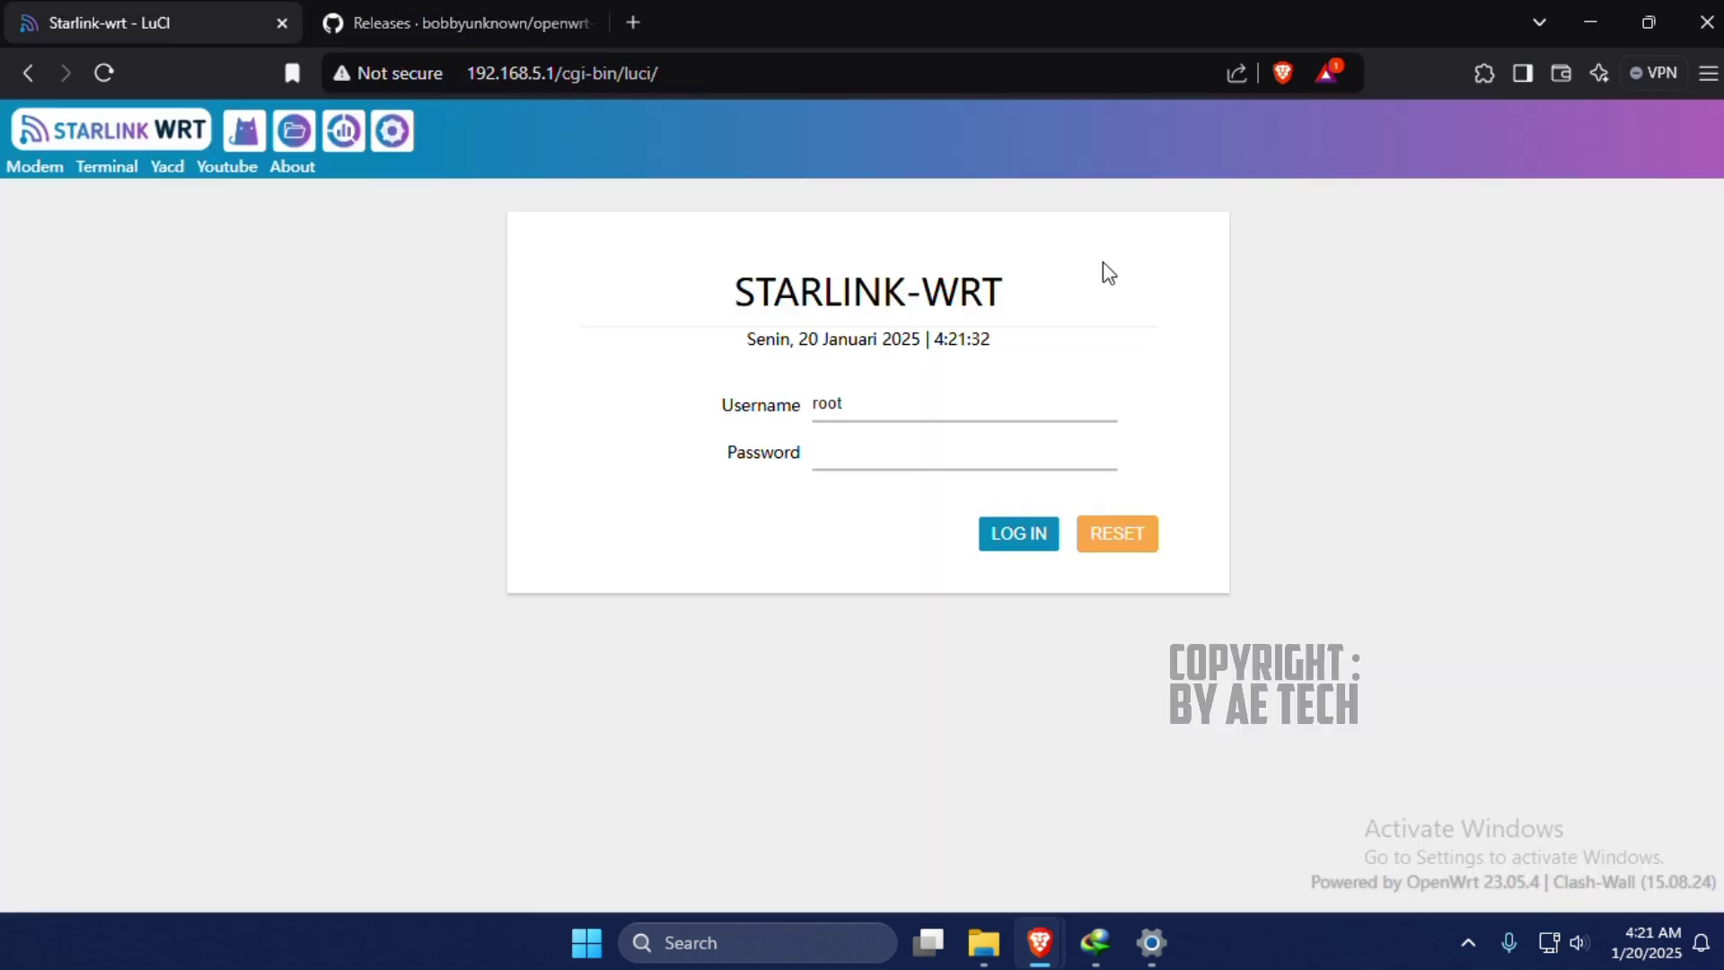
{"action": "left_click", "coordinate": [1015, 448]}
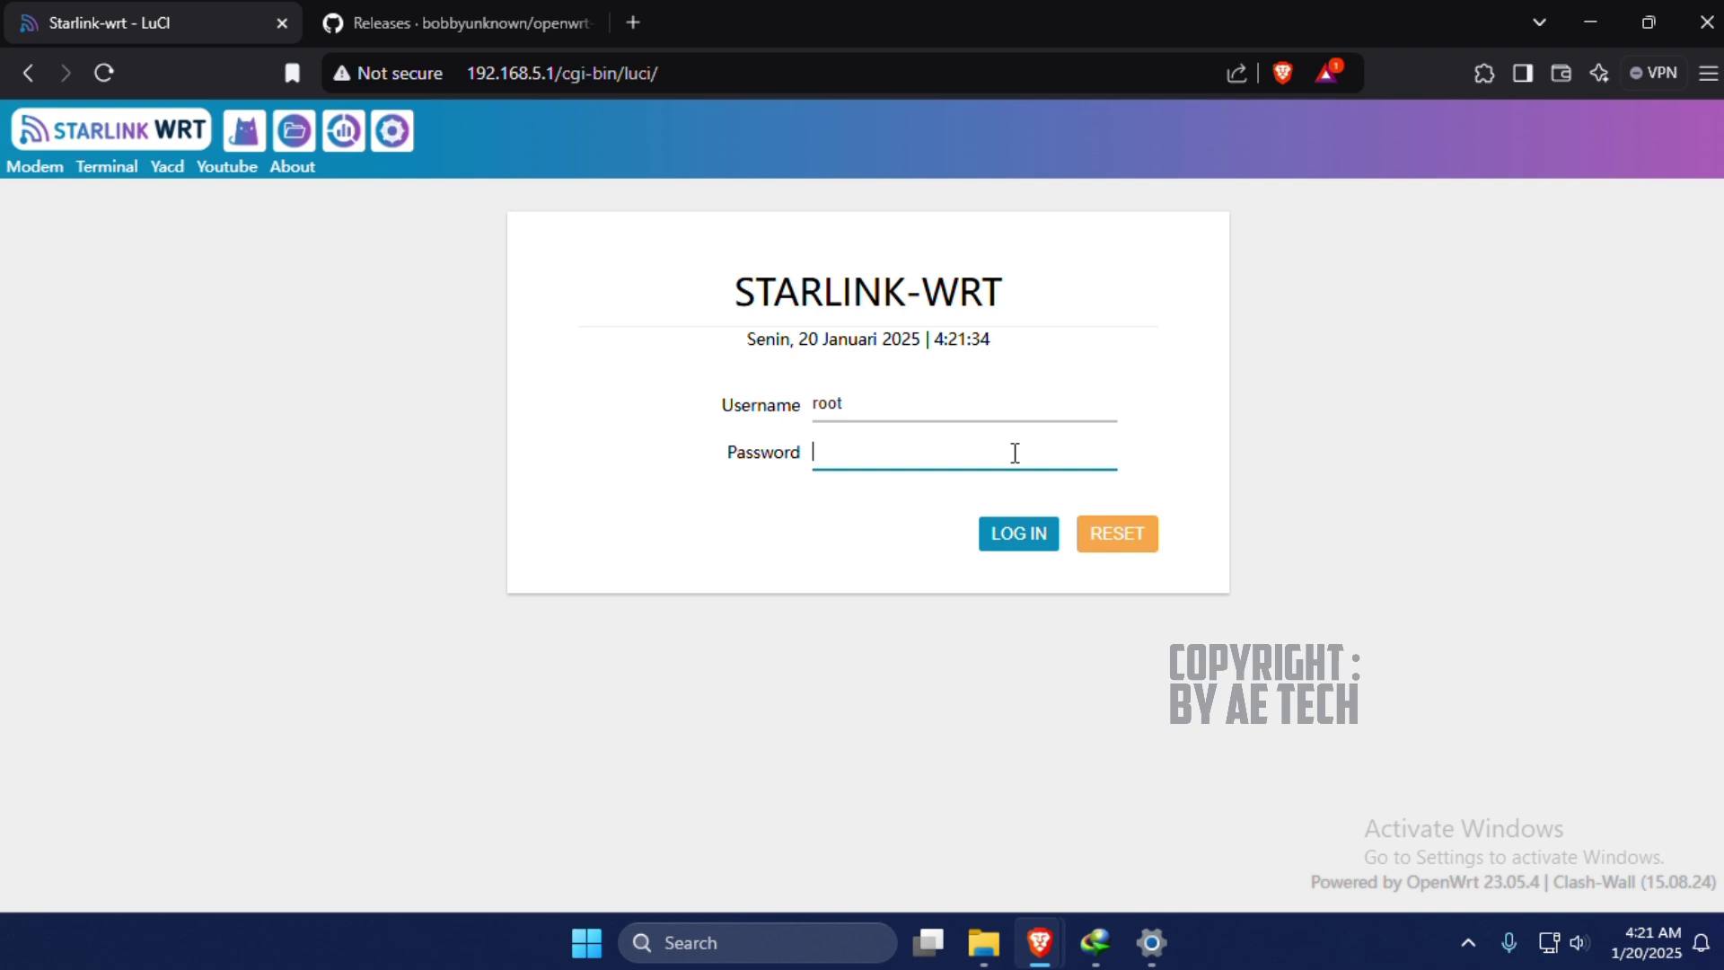
{"action": "type", "text": "192"}
{"action": "key", "text": "Return"}
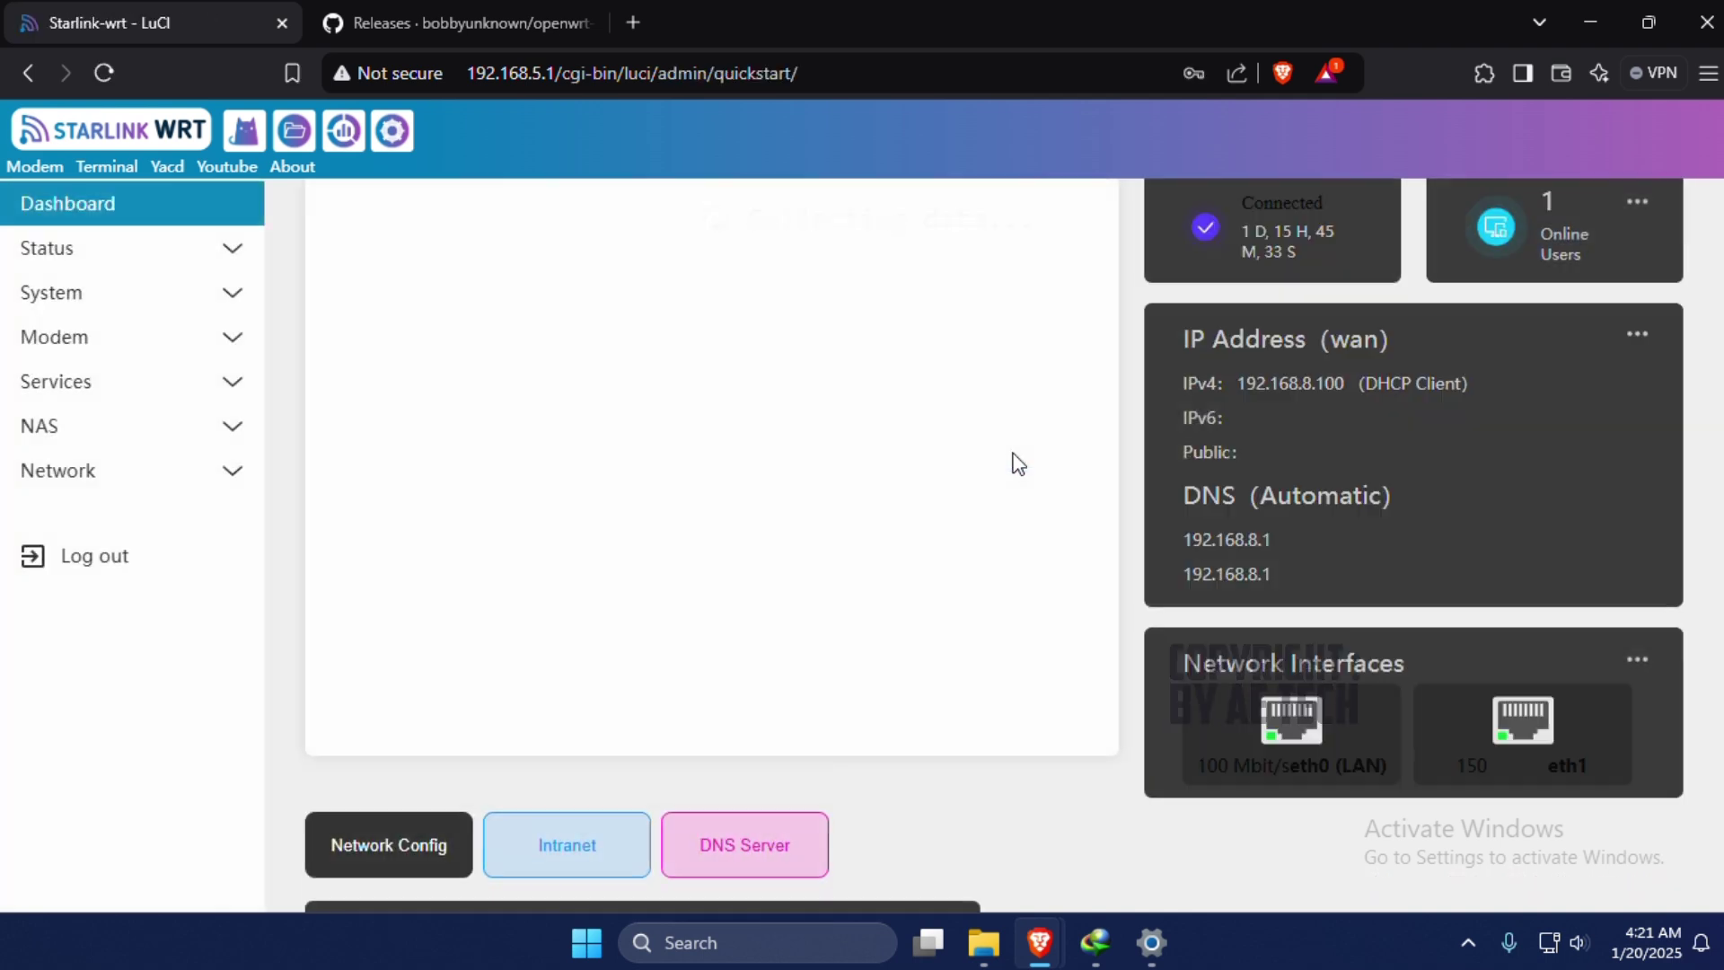
Expand the Services menu, then return to the GitHub release assets list.
{"action": "left_click", "coordinate": [232, 381]}
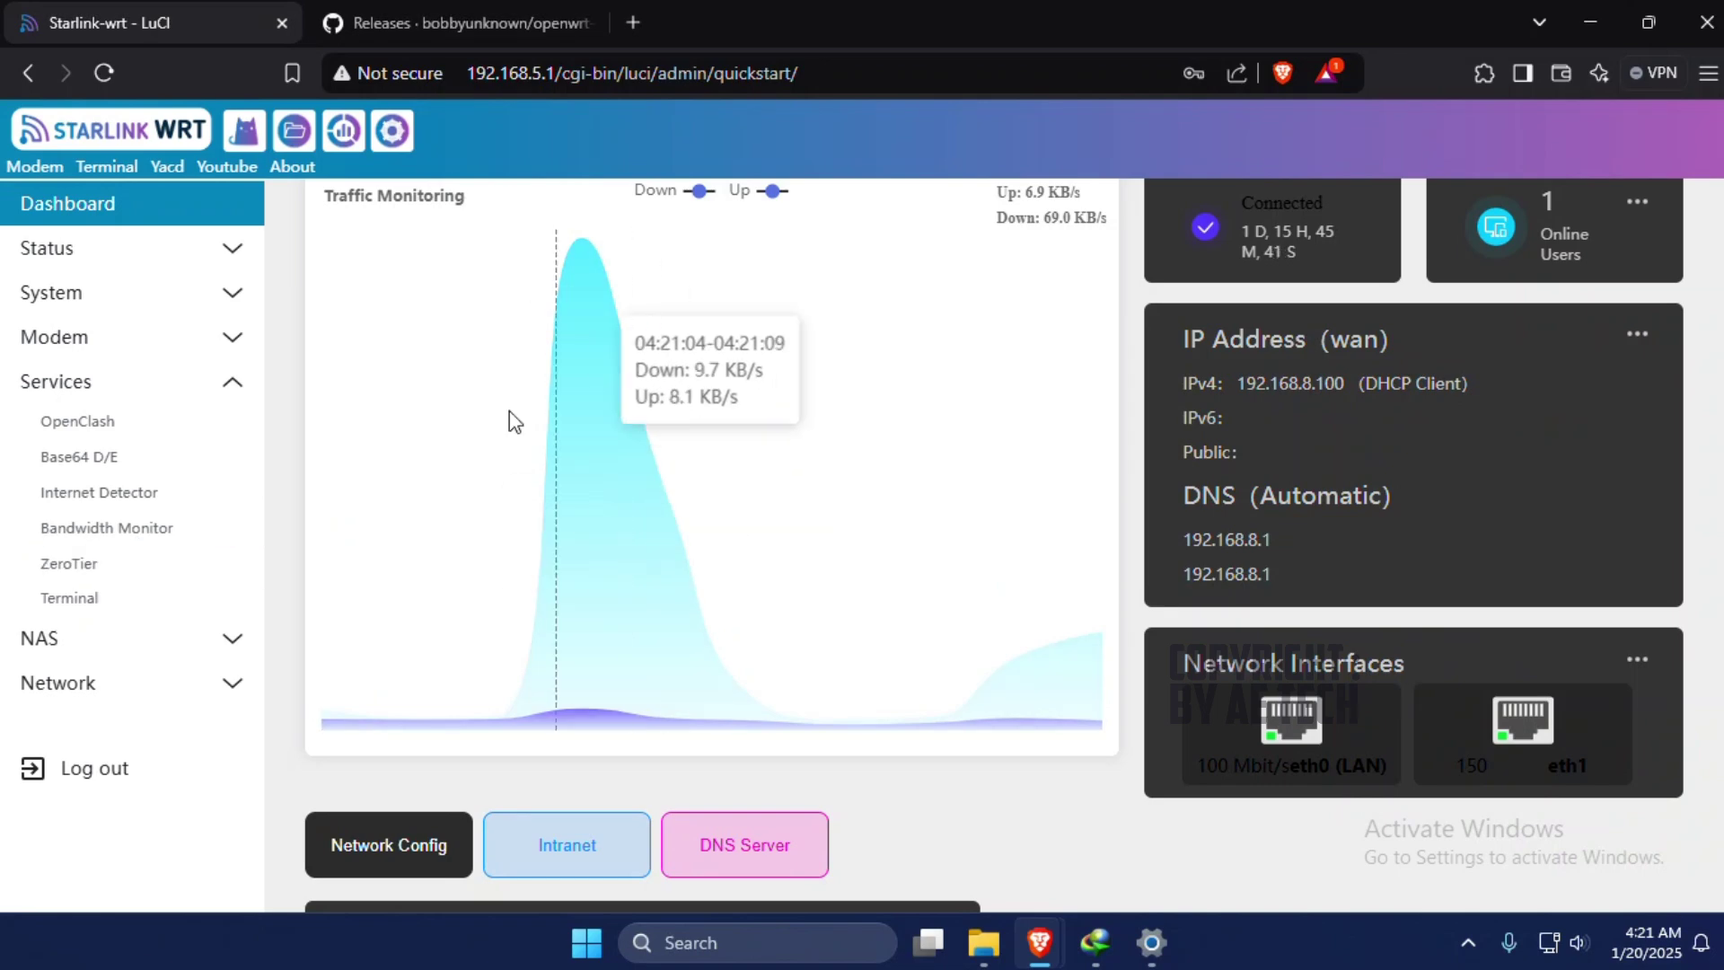
{"action": "left_click", "coordinate": [482, 7]}
{"action": "scroll", "coordinate": [1011, 471], "scroll_direction": "down", "scroll_amount": 7}
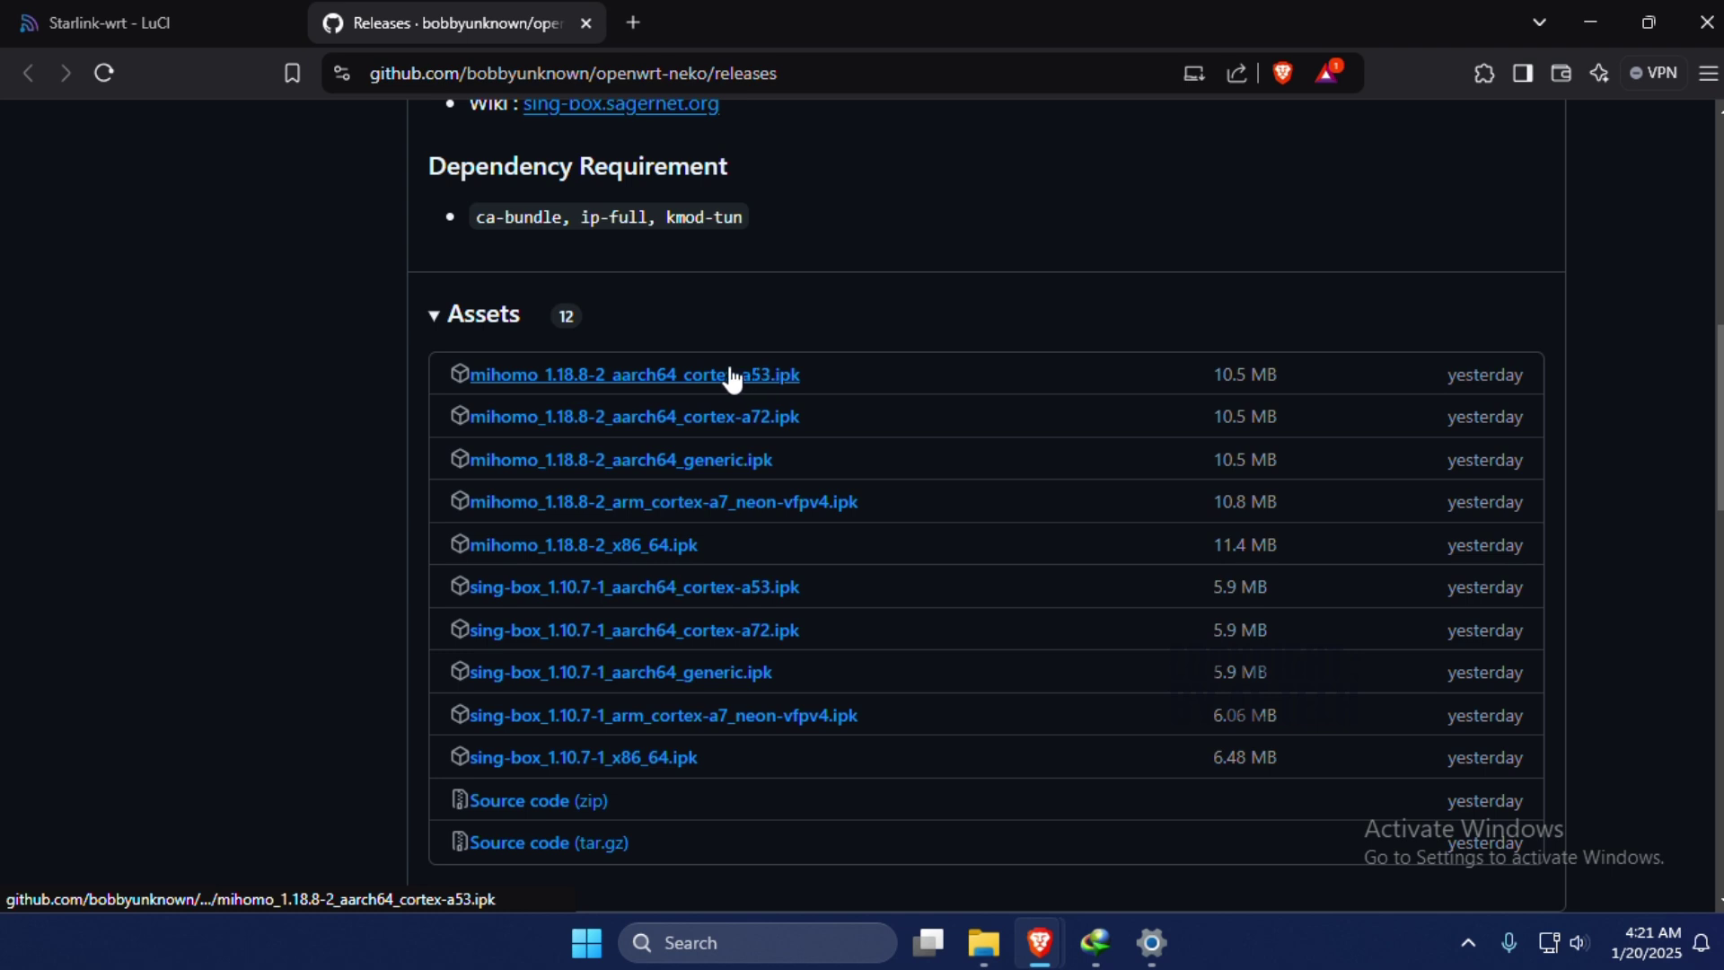
Download mihomo_1.18.8-2_aarch64_generic.ipk into the Downloads folder.
{"action": "left_click", "coordinate": [673, 463]}
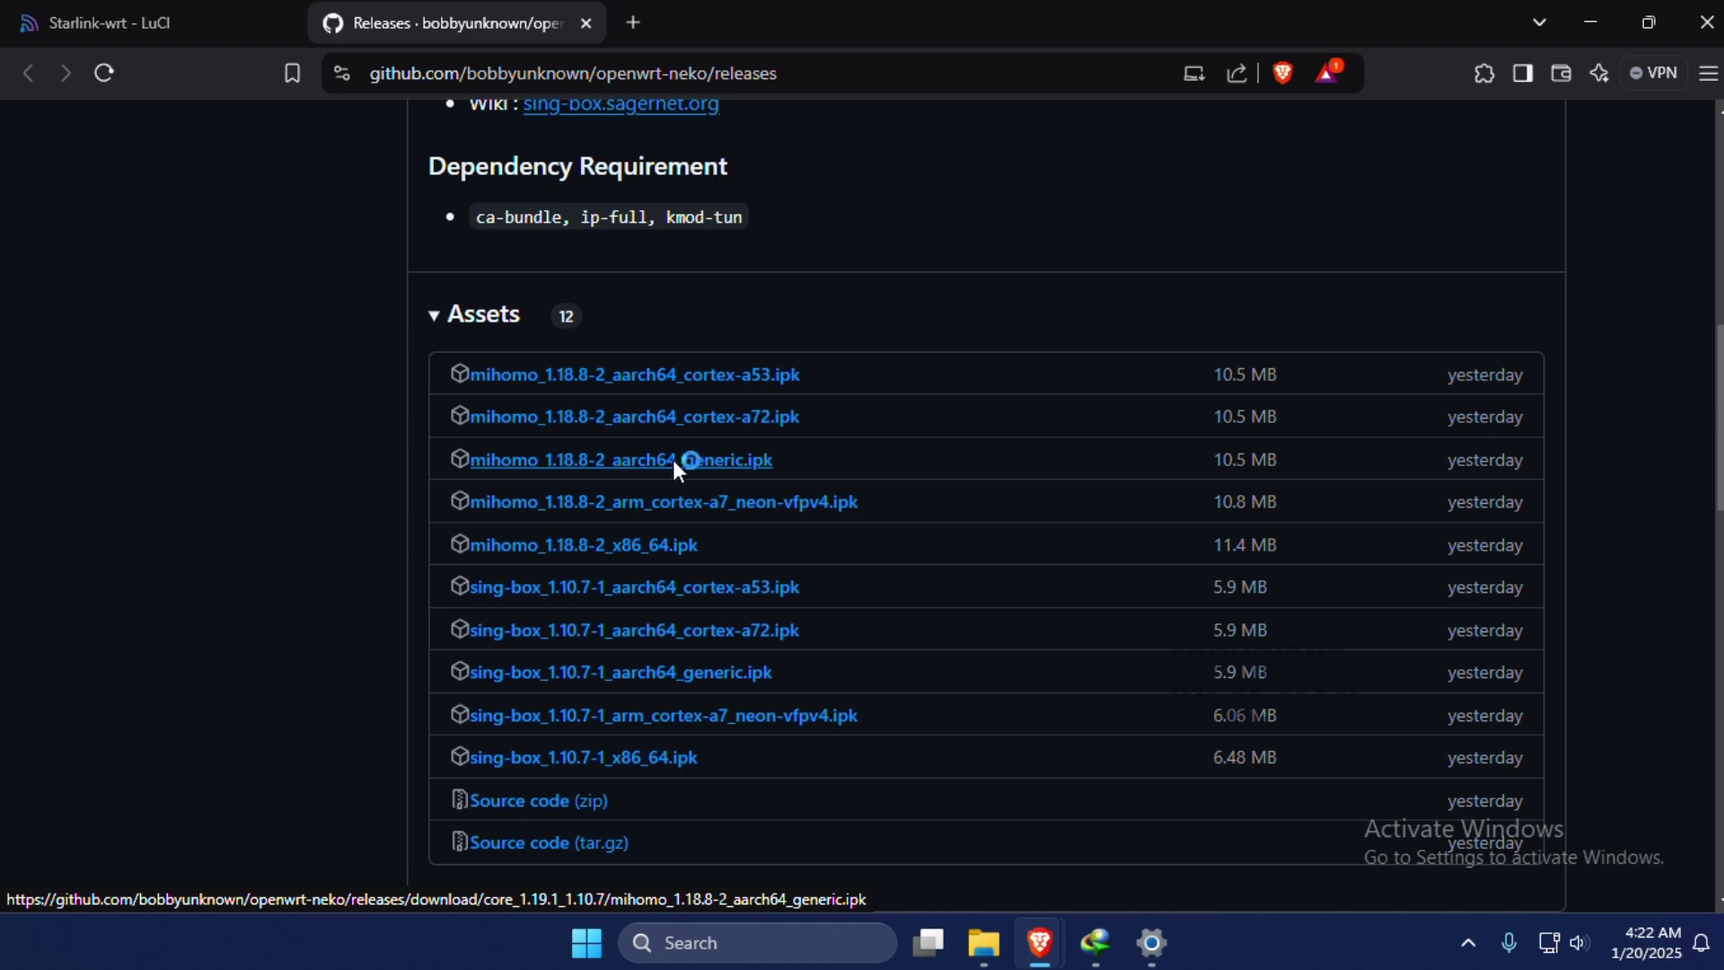
{"action": "scroll", "coordinate": [116, 270], "scroll_direction": "up", "scroll_amount": 5}
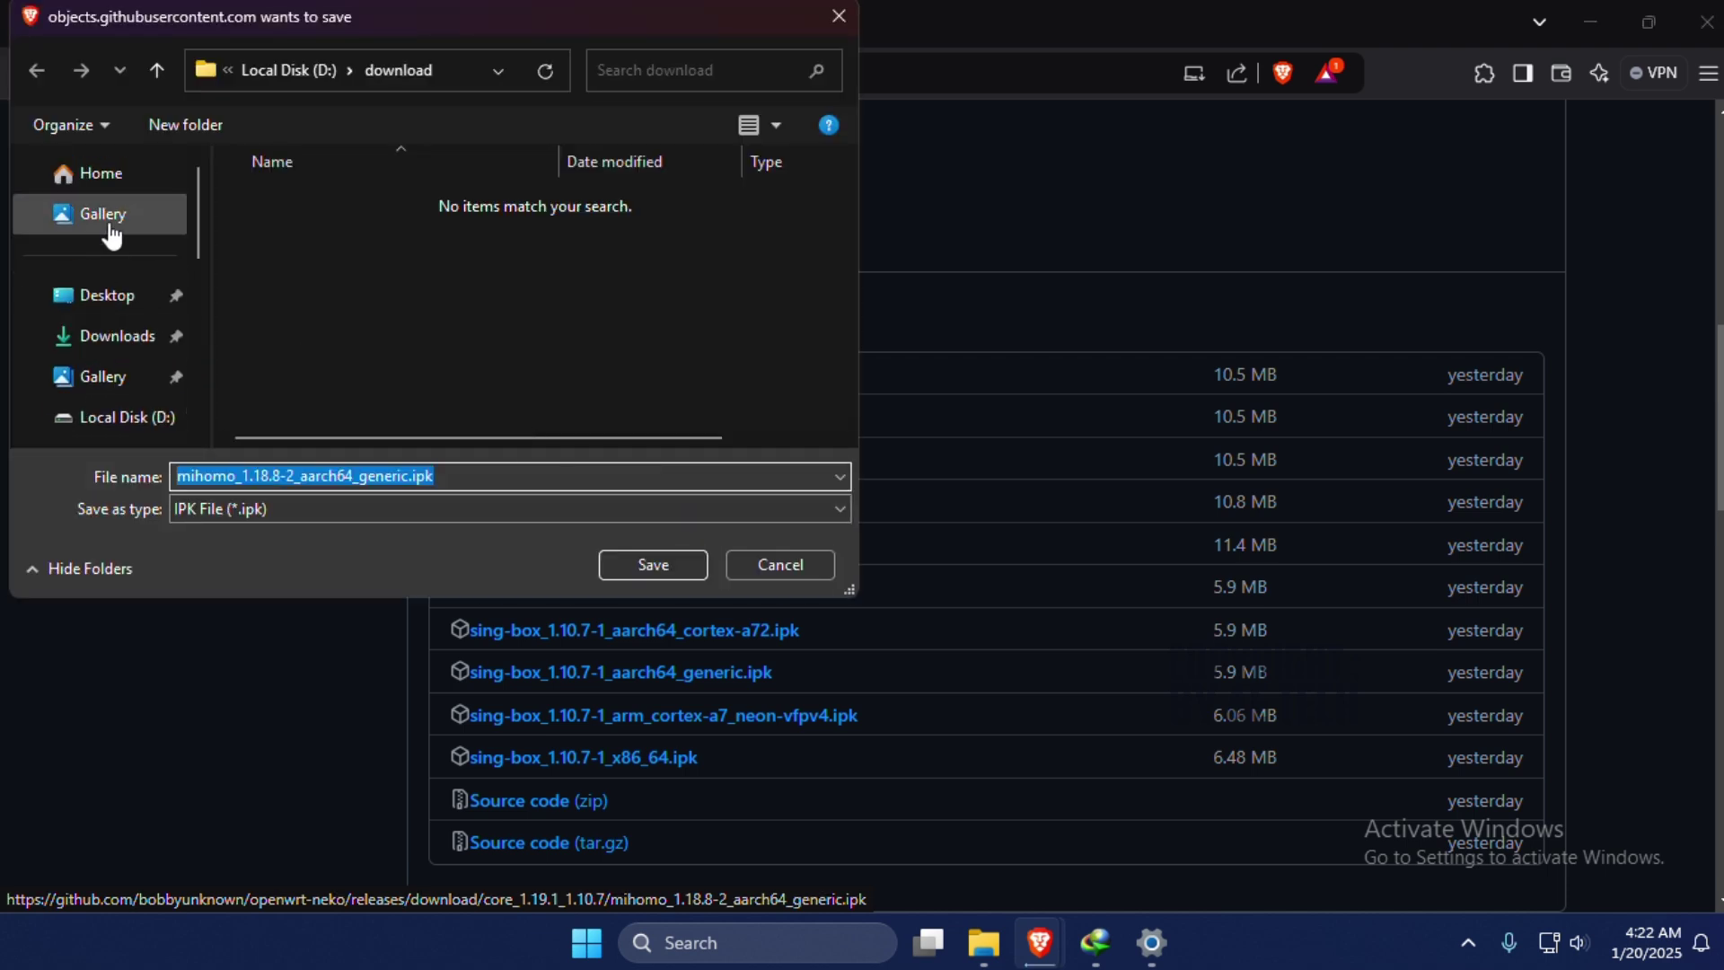
{"action": "left_click", "coordinate": [162, 335]}
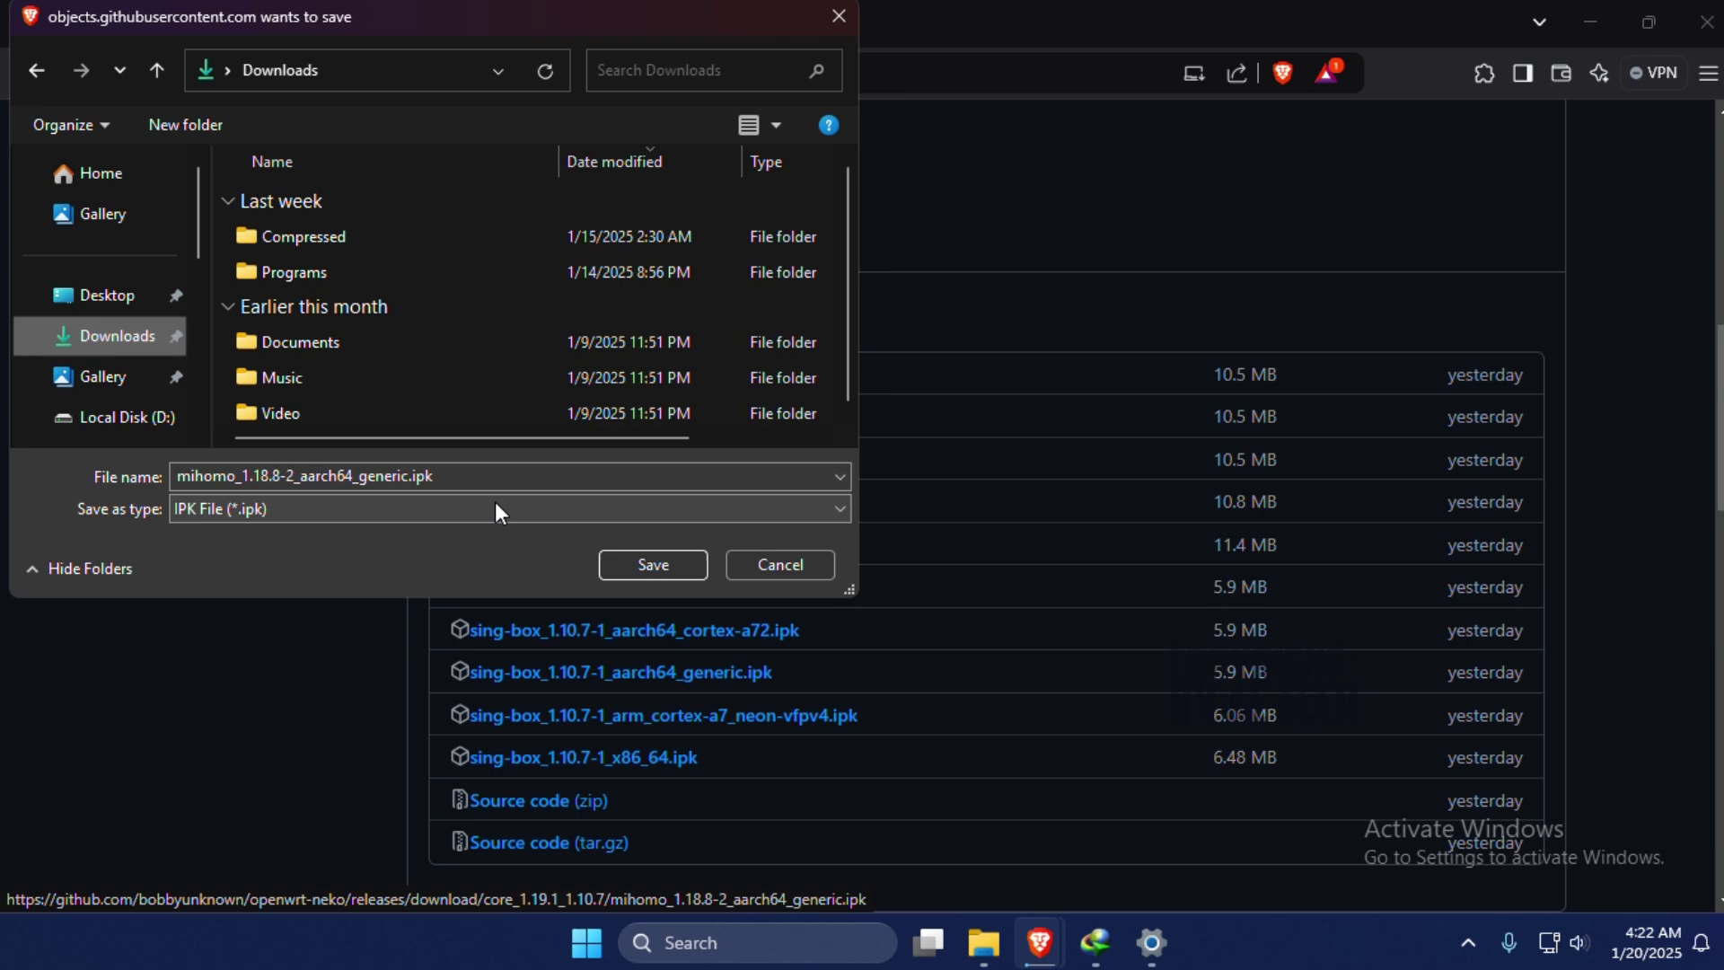
{"action": "left_click", "coordinate": [687, 562]}
Download luci-app-neko_1.2.3-beta_dev_all.ipk into Downloads, then return to the LuCI dashboard.
{"action": "scroll", "coordinate": [808, 561], "scroll_direction": "down", "scroll_amount": 5}
{"action": "scroll", "coordinate": [905, 570], "scroll_direction": "down", "scroll_amount": 3}
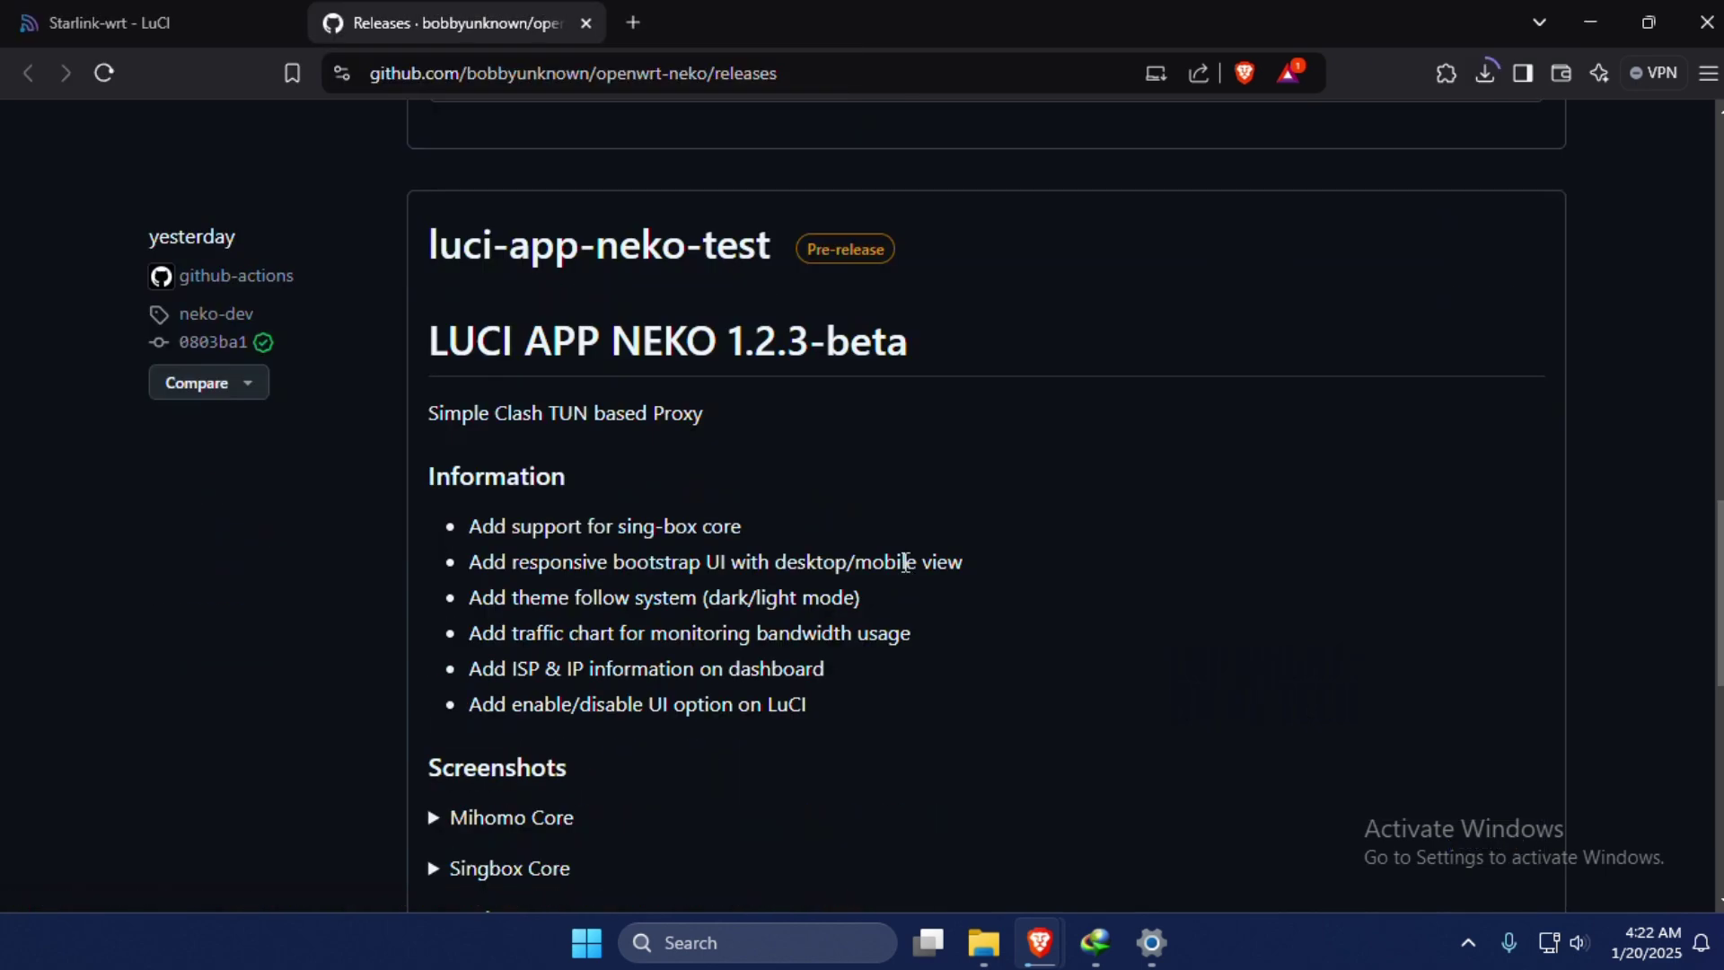
{"action": "scroll", "coordinate": [701, 521], "scroll_direction": "down", "scroll_amount": 7}
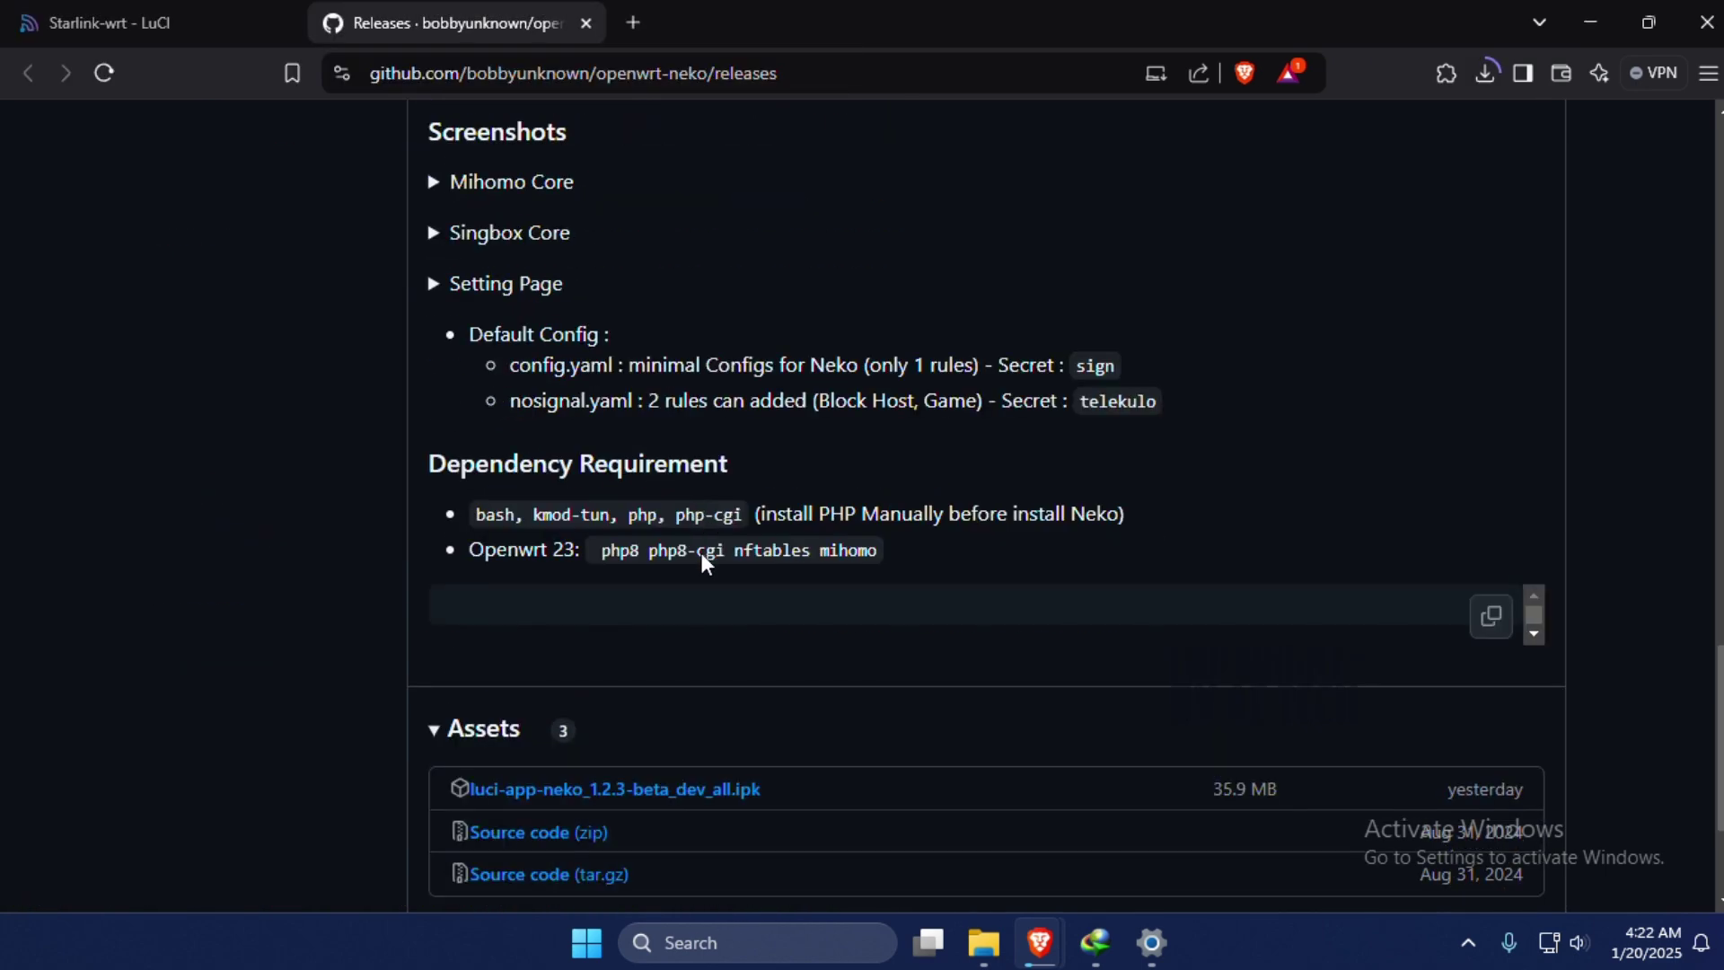
{"action": "left_click", "coordinate": [717, 802]}
{"action": "left_click", "coordinate": [117, 288]}
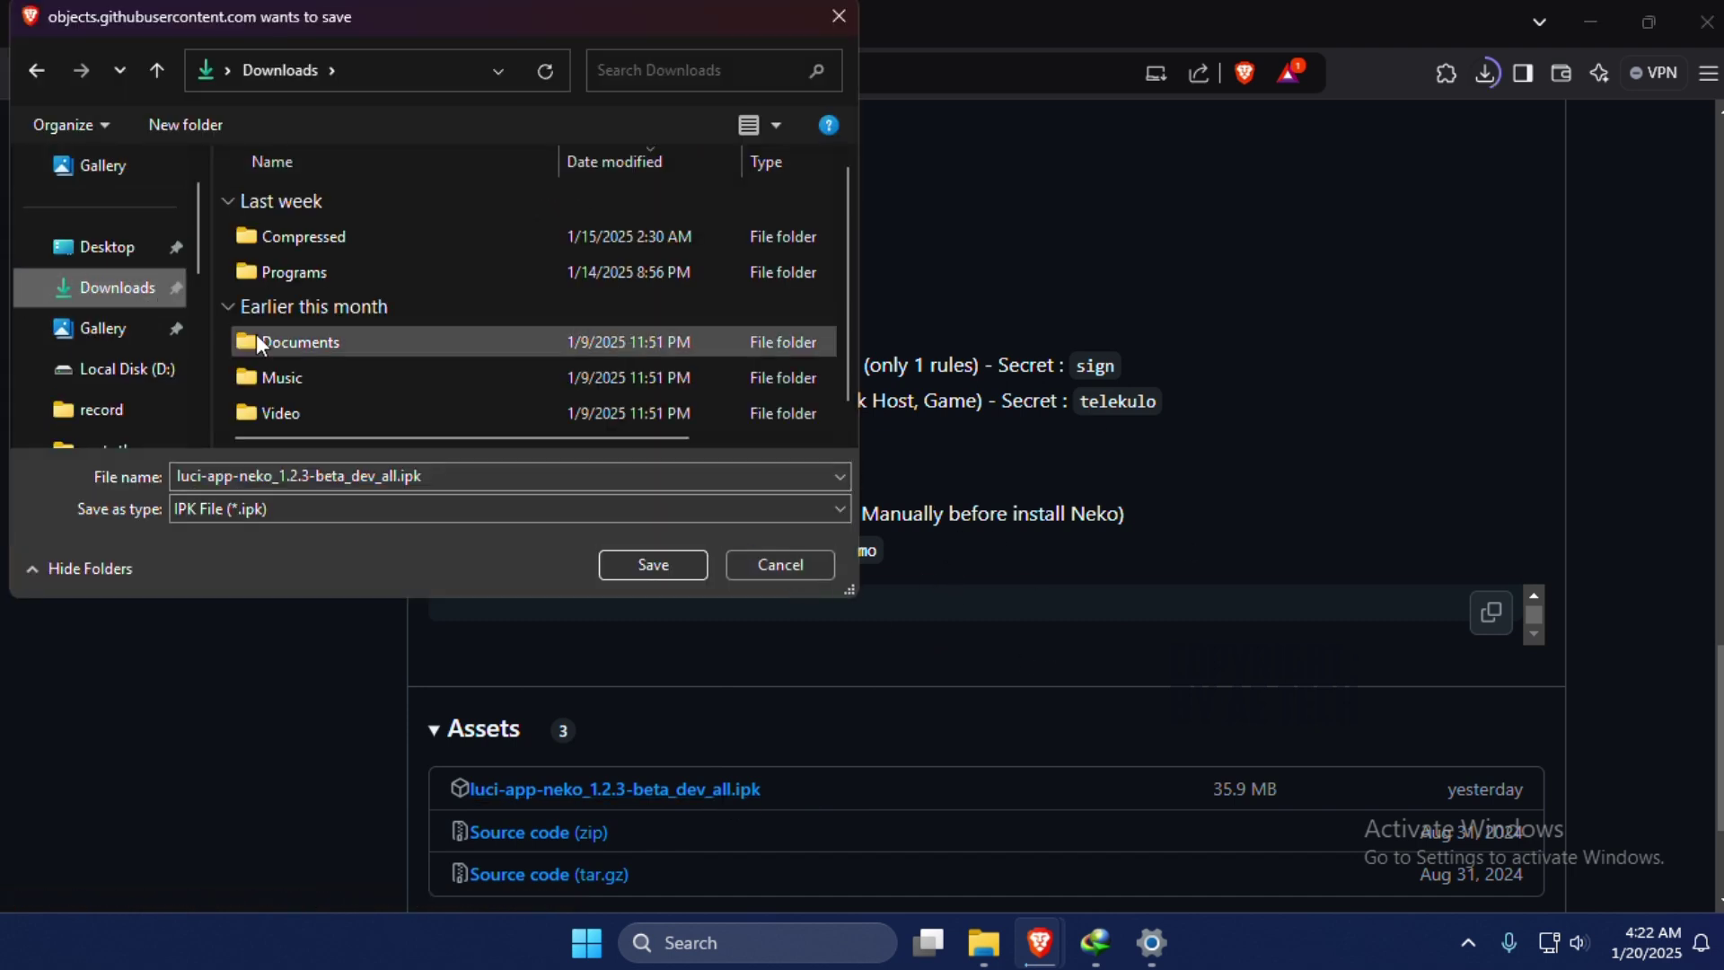
{"action": "left_click", "coordinate": [660, 569]}
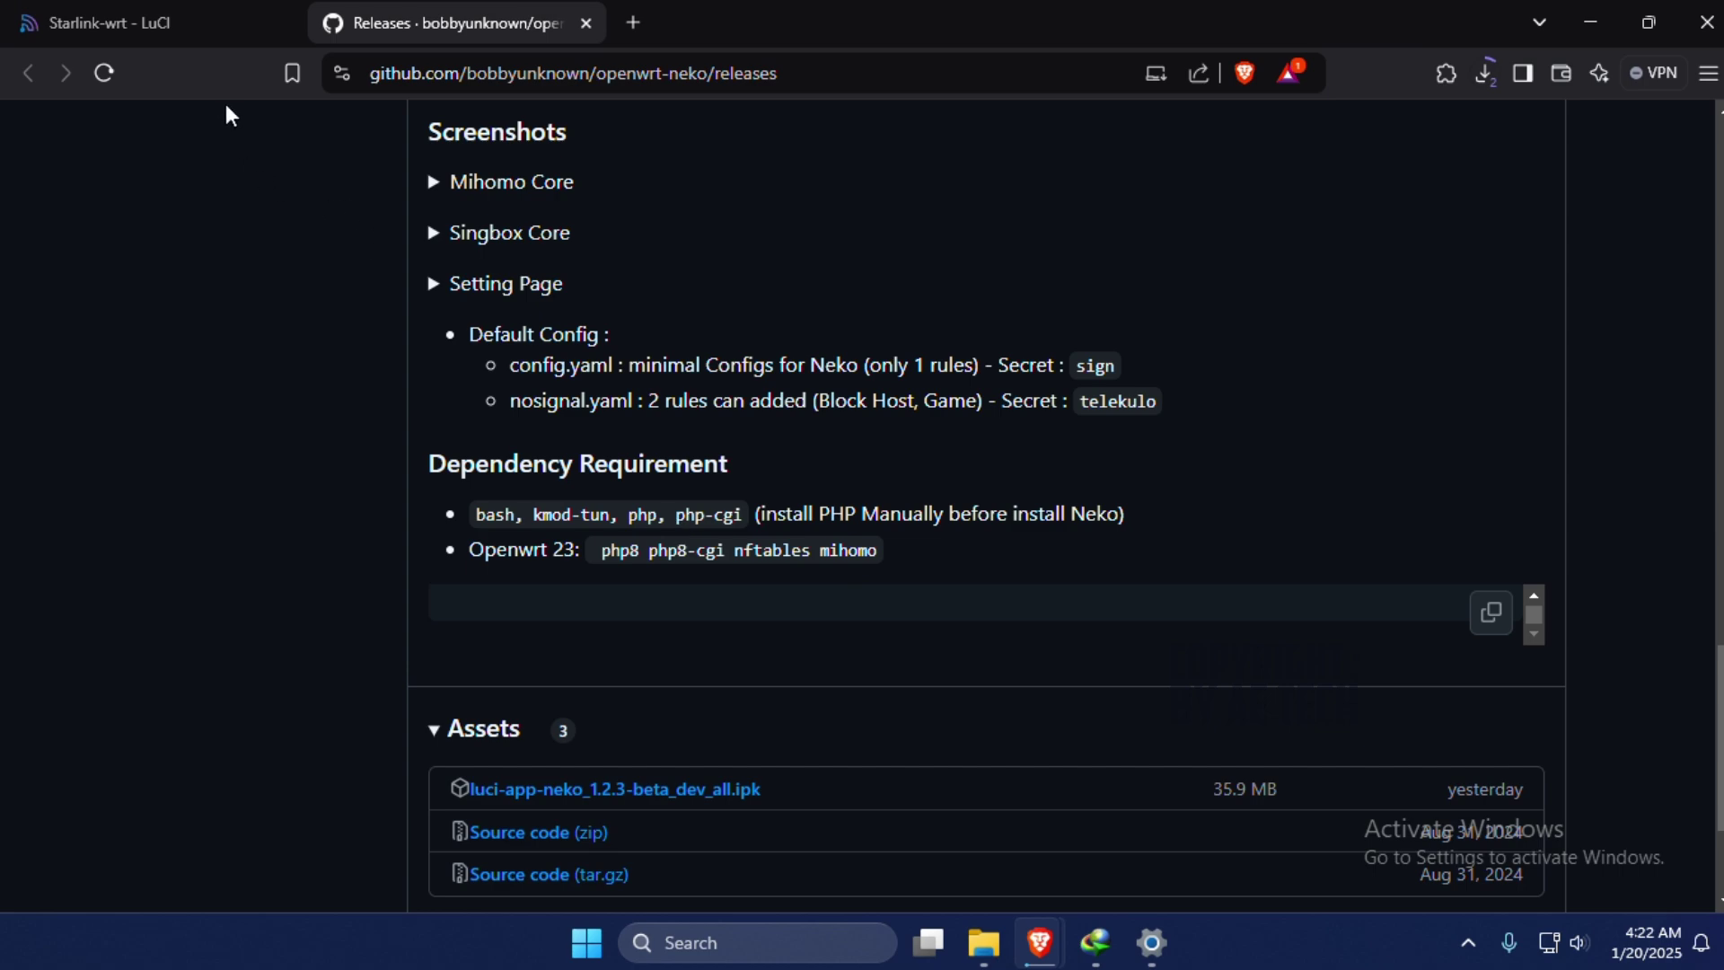
{"action": "left_click", "coordinate": [208, 20]}
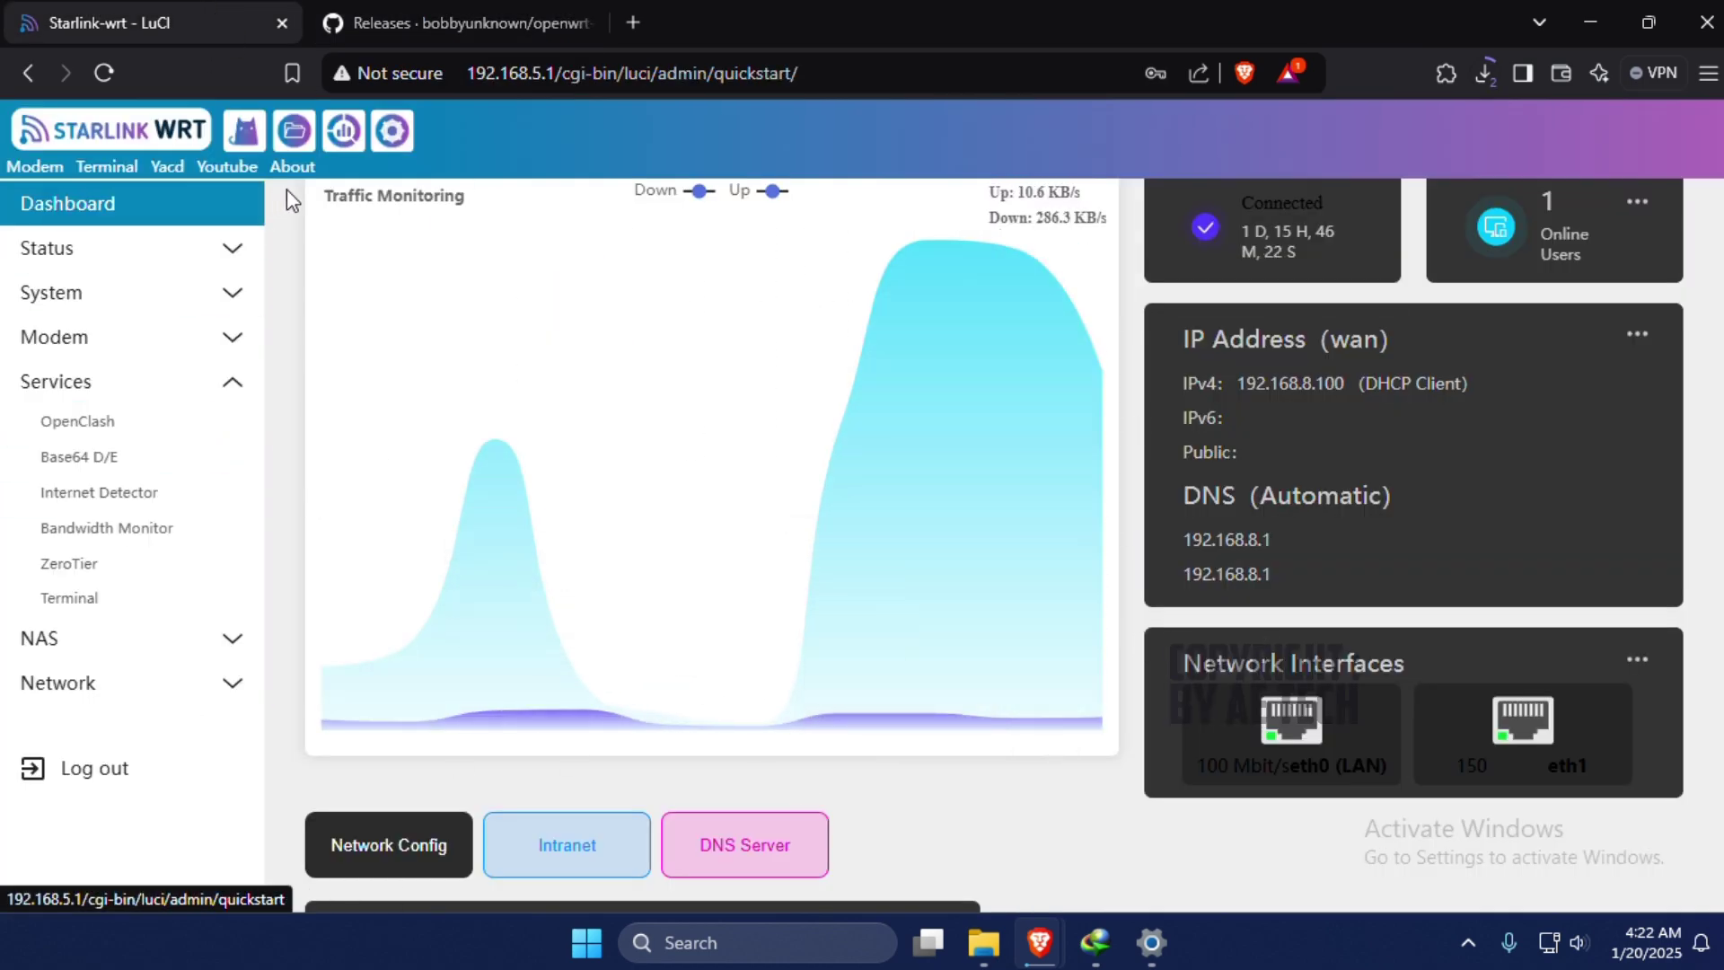
In NAS File Manager's root folder, delete luci-app-nekoclash_1.2.0_all.ipk.
{"action": "left_click", "coordinate": [293, 130]}
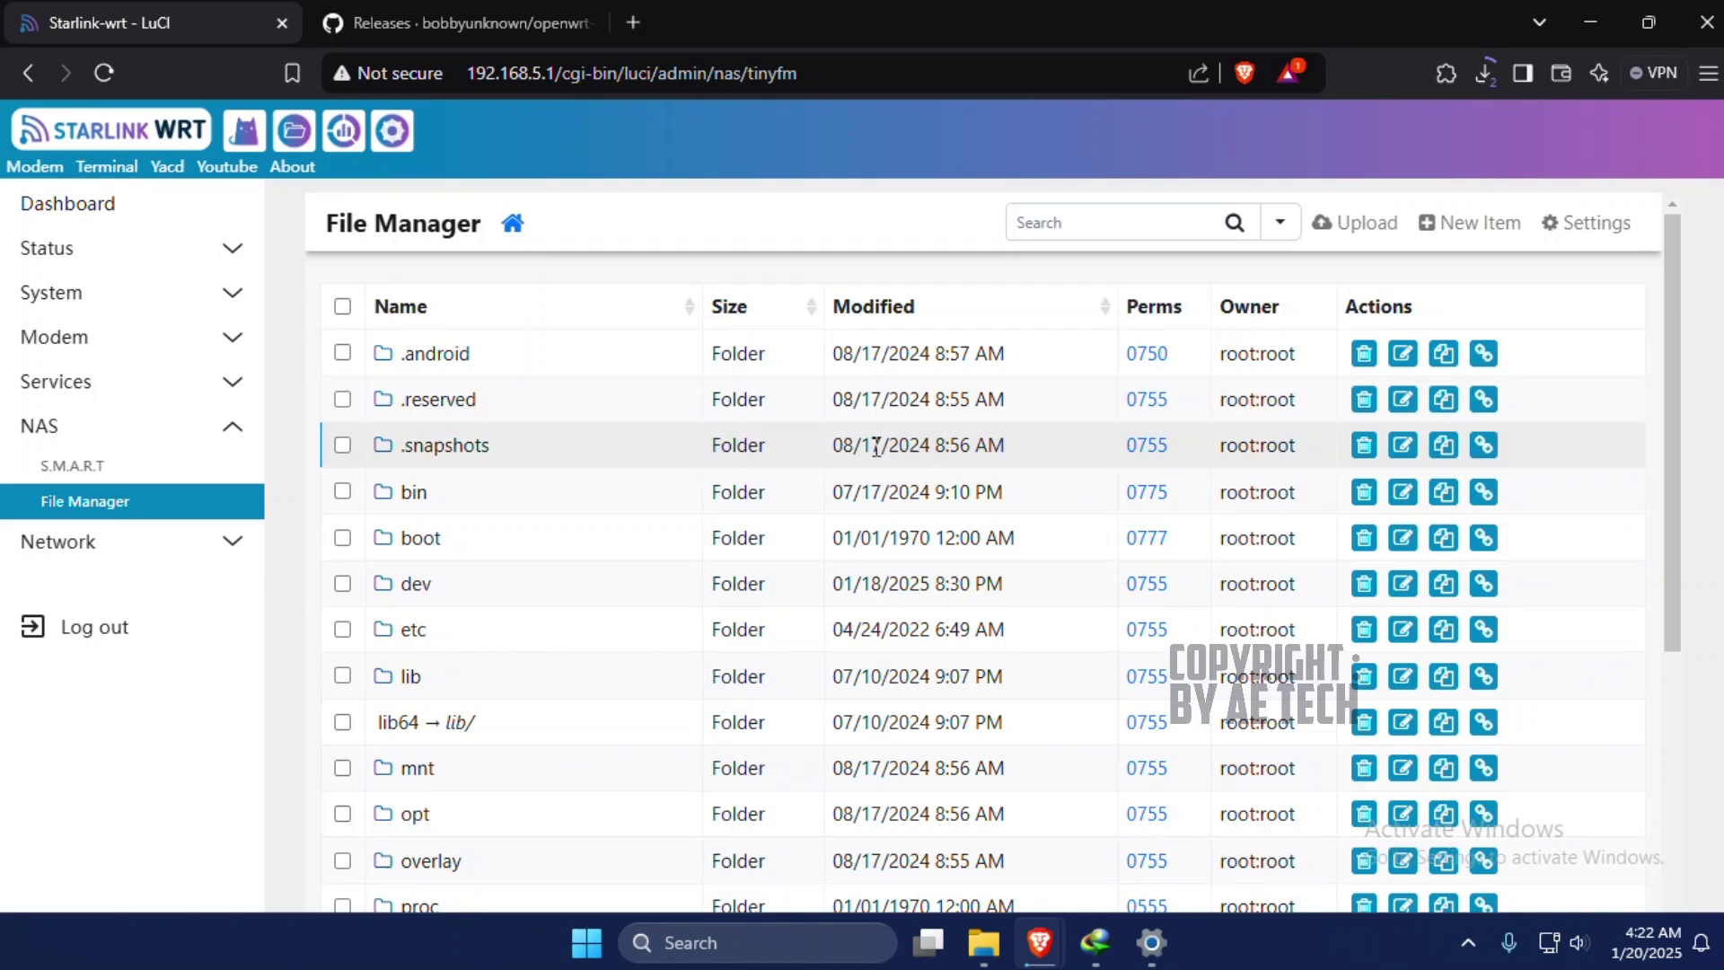
{"action": "scroll", "coordinate": [543, 596], "scroll_direction": "down", "scroll_amount": 6}
{"action": "left_click", "coordinate": [416, 493]}
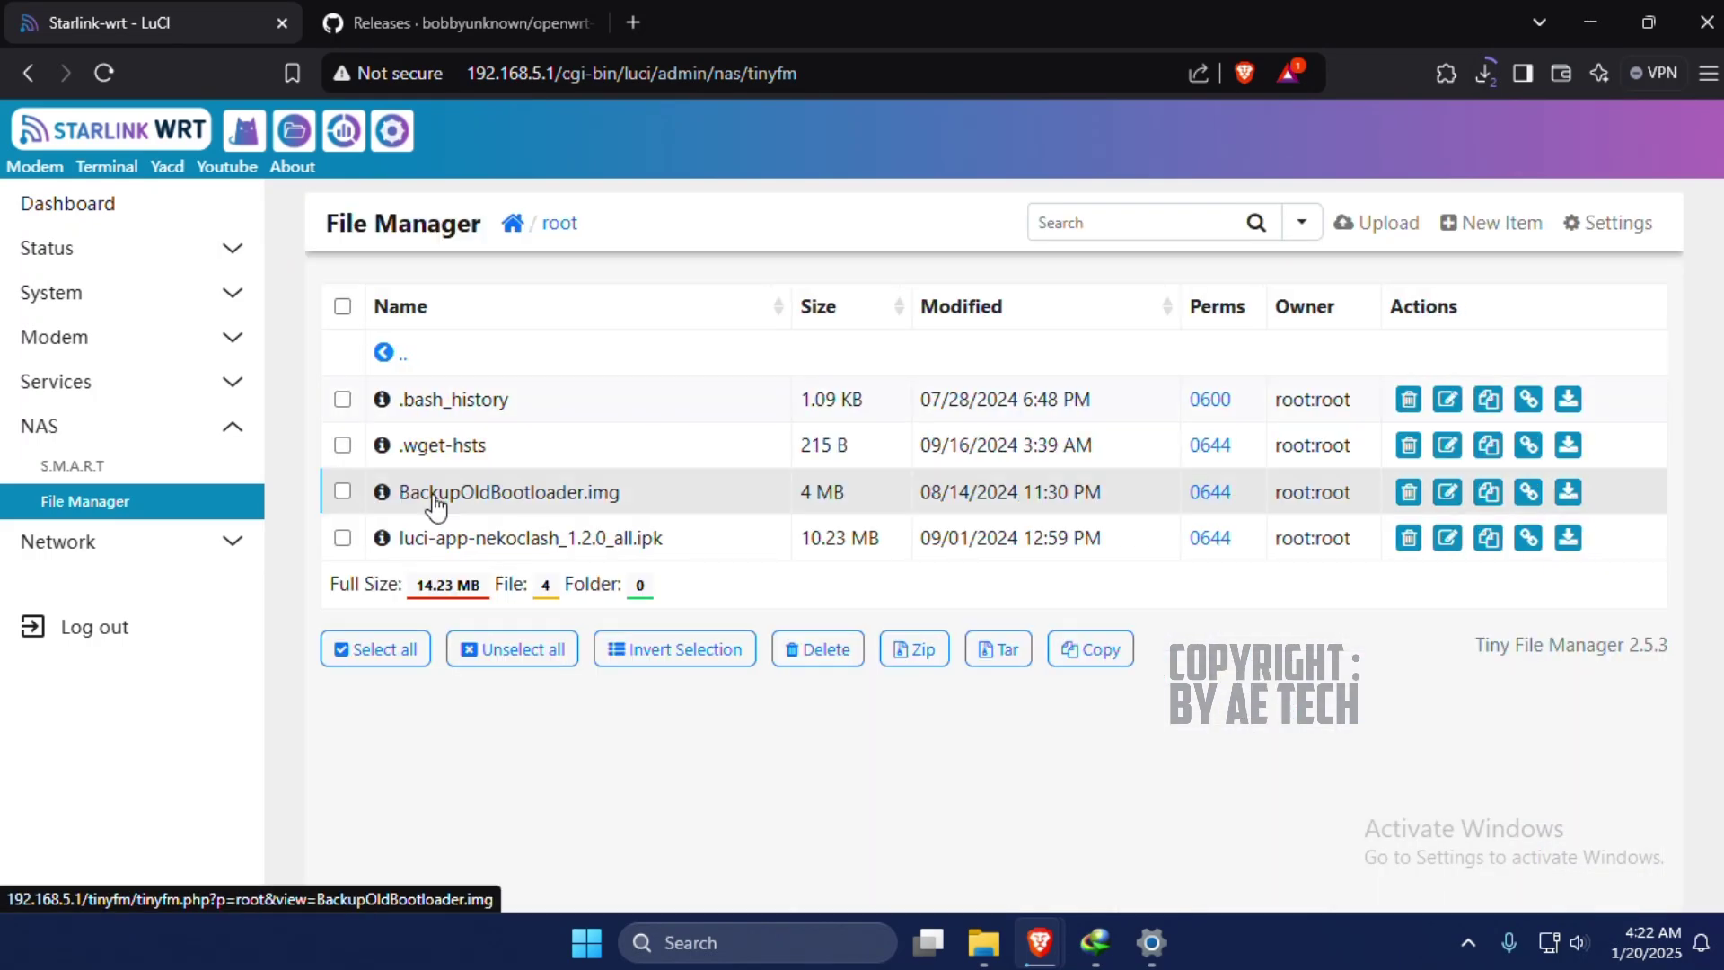
{"action": "left_click", "coordinate": [342, 537]}
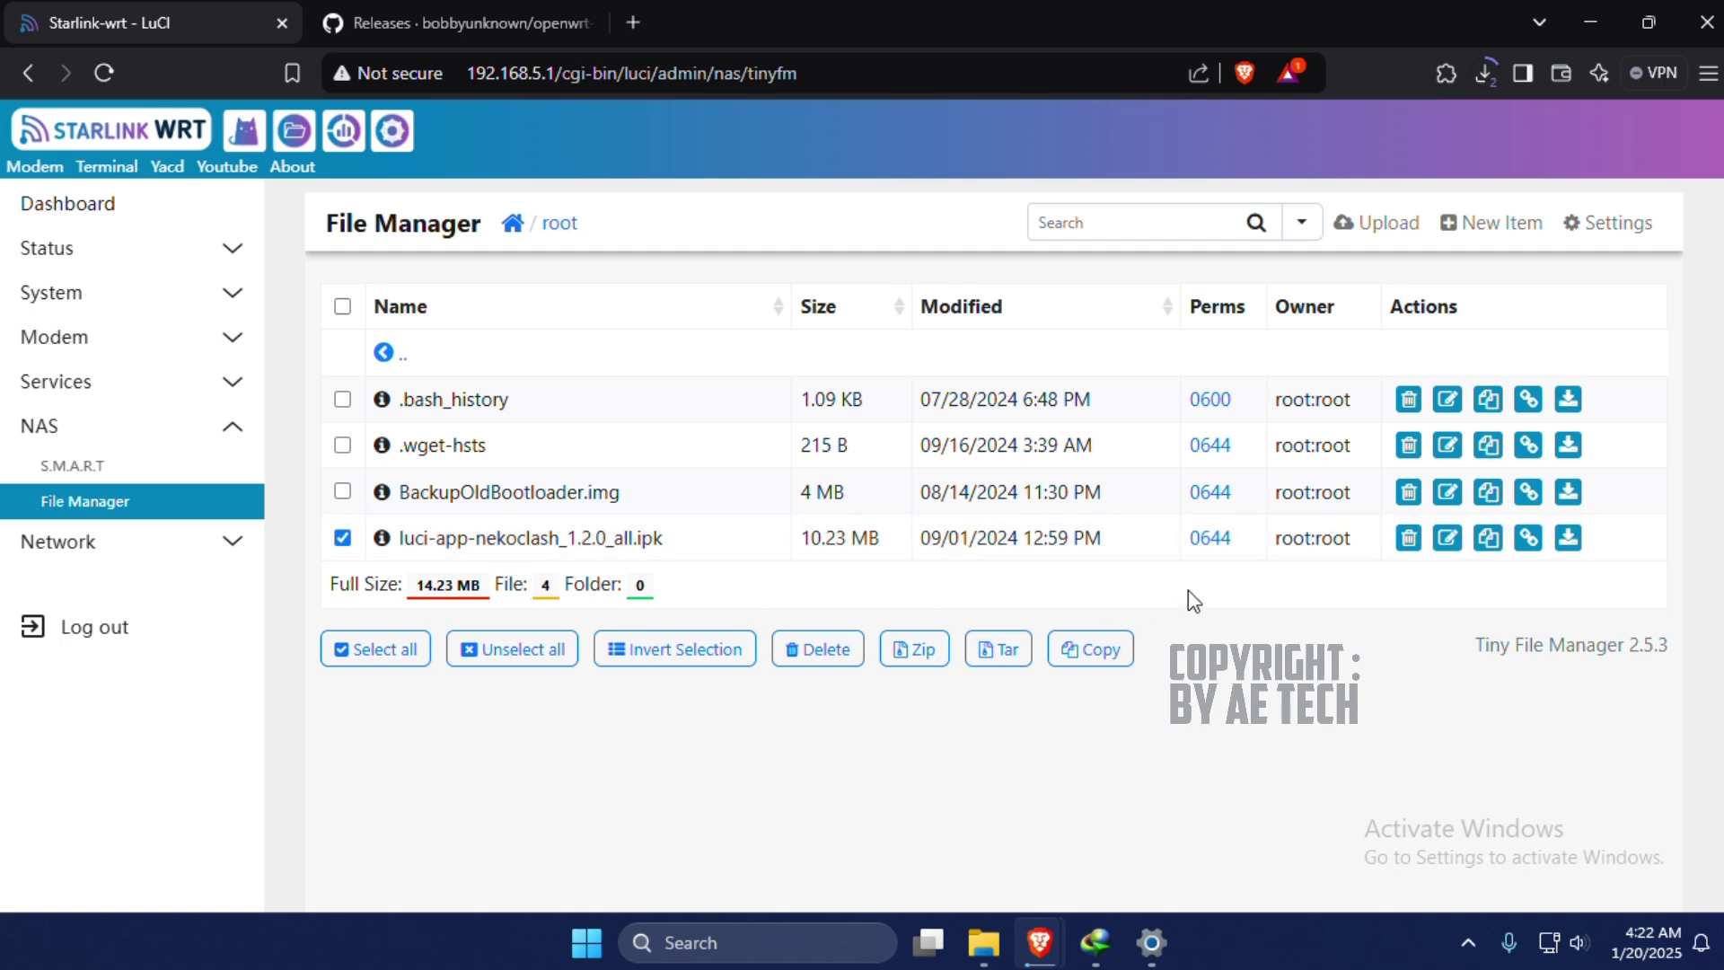
{"action": "left_click", "coordinate": [1408, 537]}
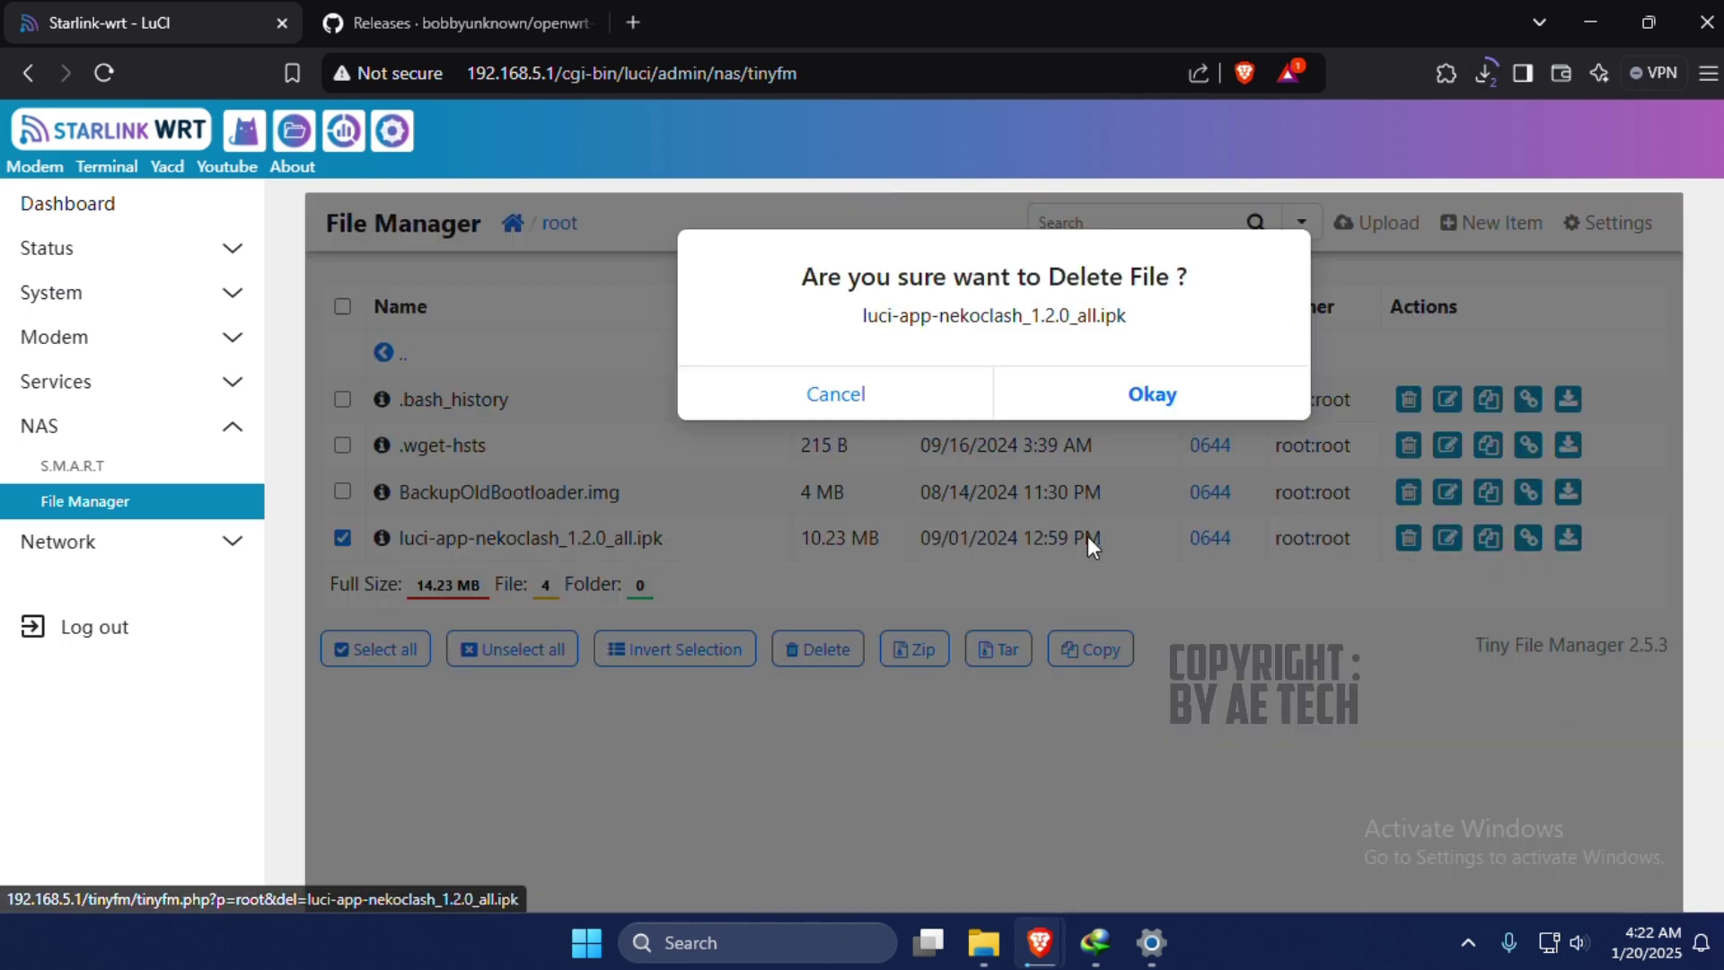
{"action": "left_click", "coordinate": [1133, 396]}
Open the upload page for root, browse Downloads, then cancel the file picker.
{"action": "left_click", "coordinate": [1374, 223]}
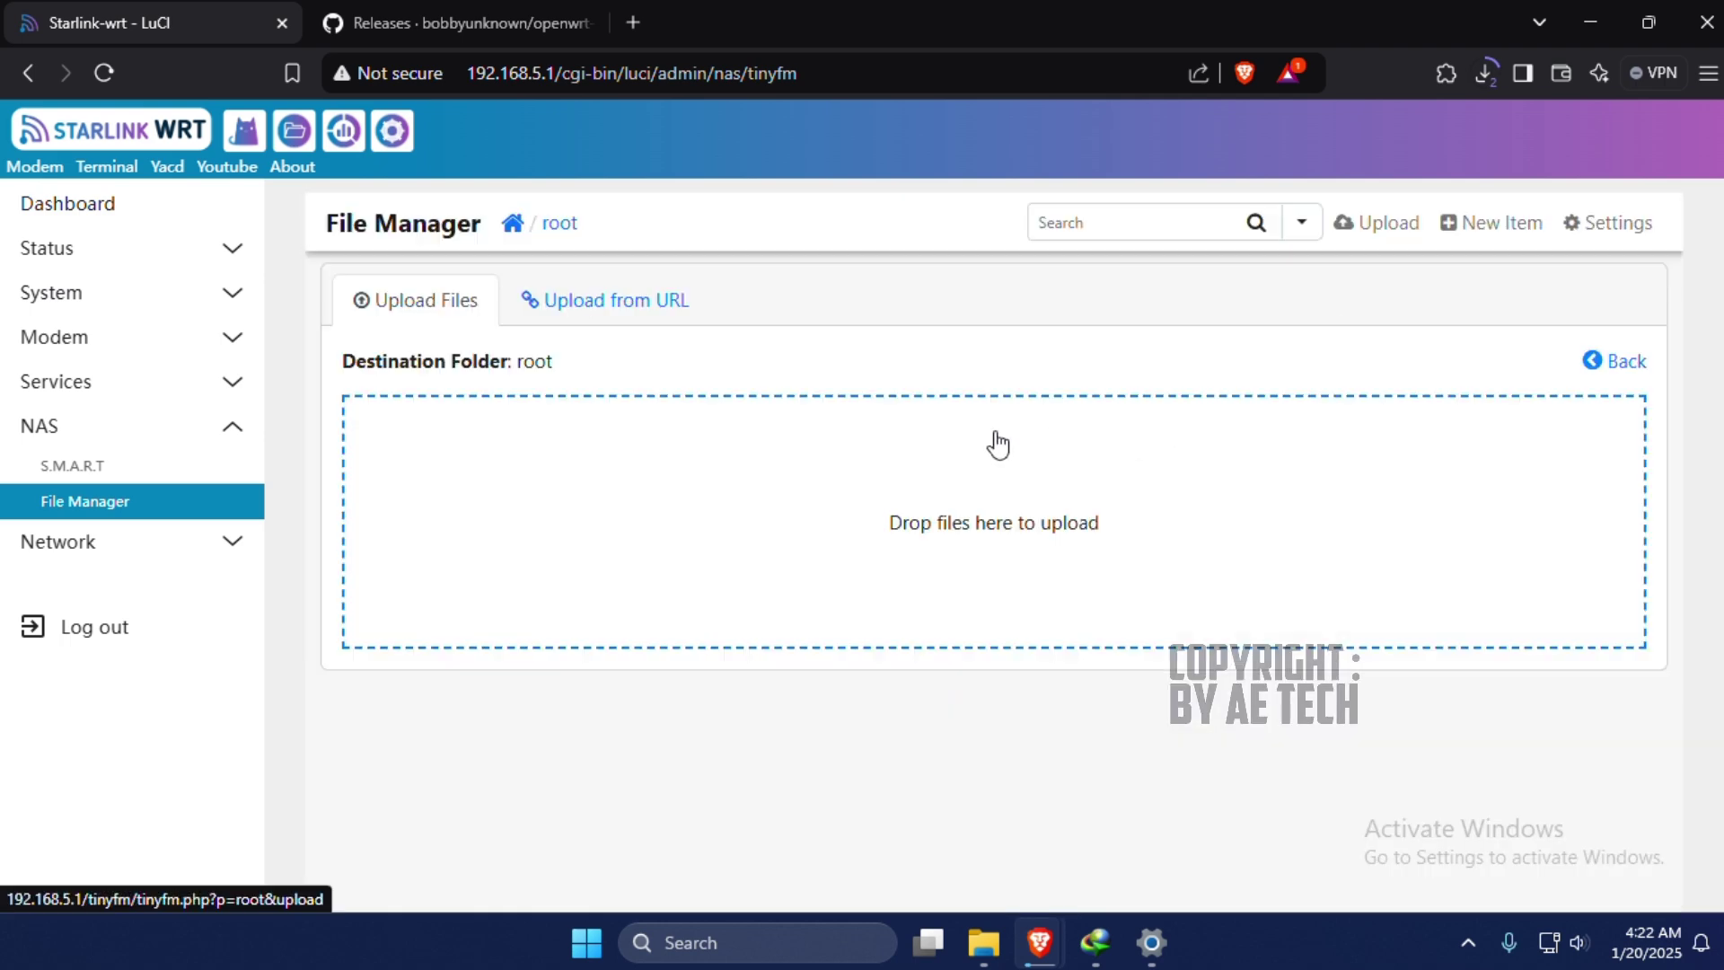
{"action": "left_click", "coordinate": [1020, 489]}
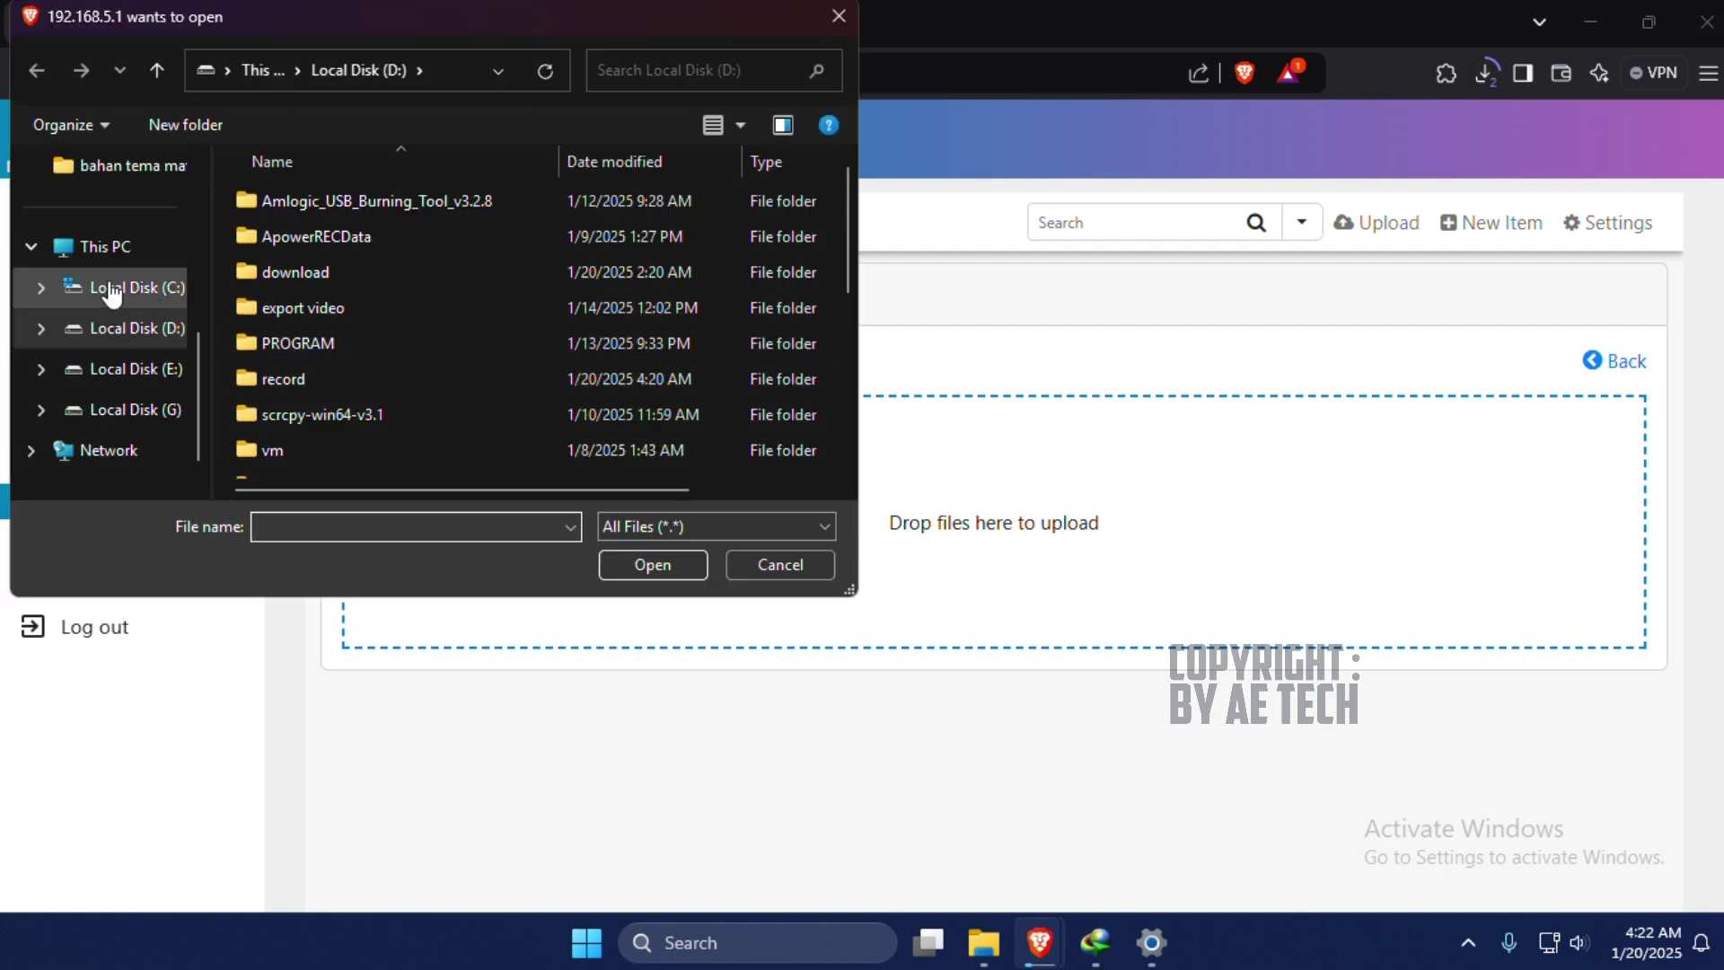
{"action": "scroll", "coordinate": [111, 293], "scroll_direction": "up", "scroll_amount": 5}
{"action": "left_click", "coordinate": [126, 337]}
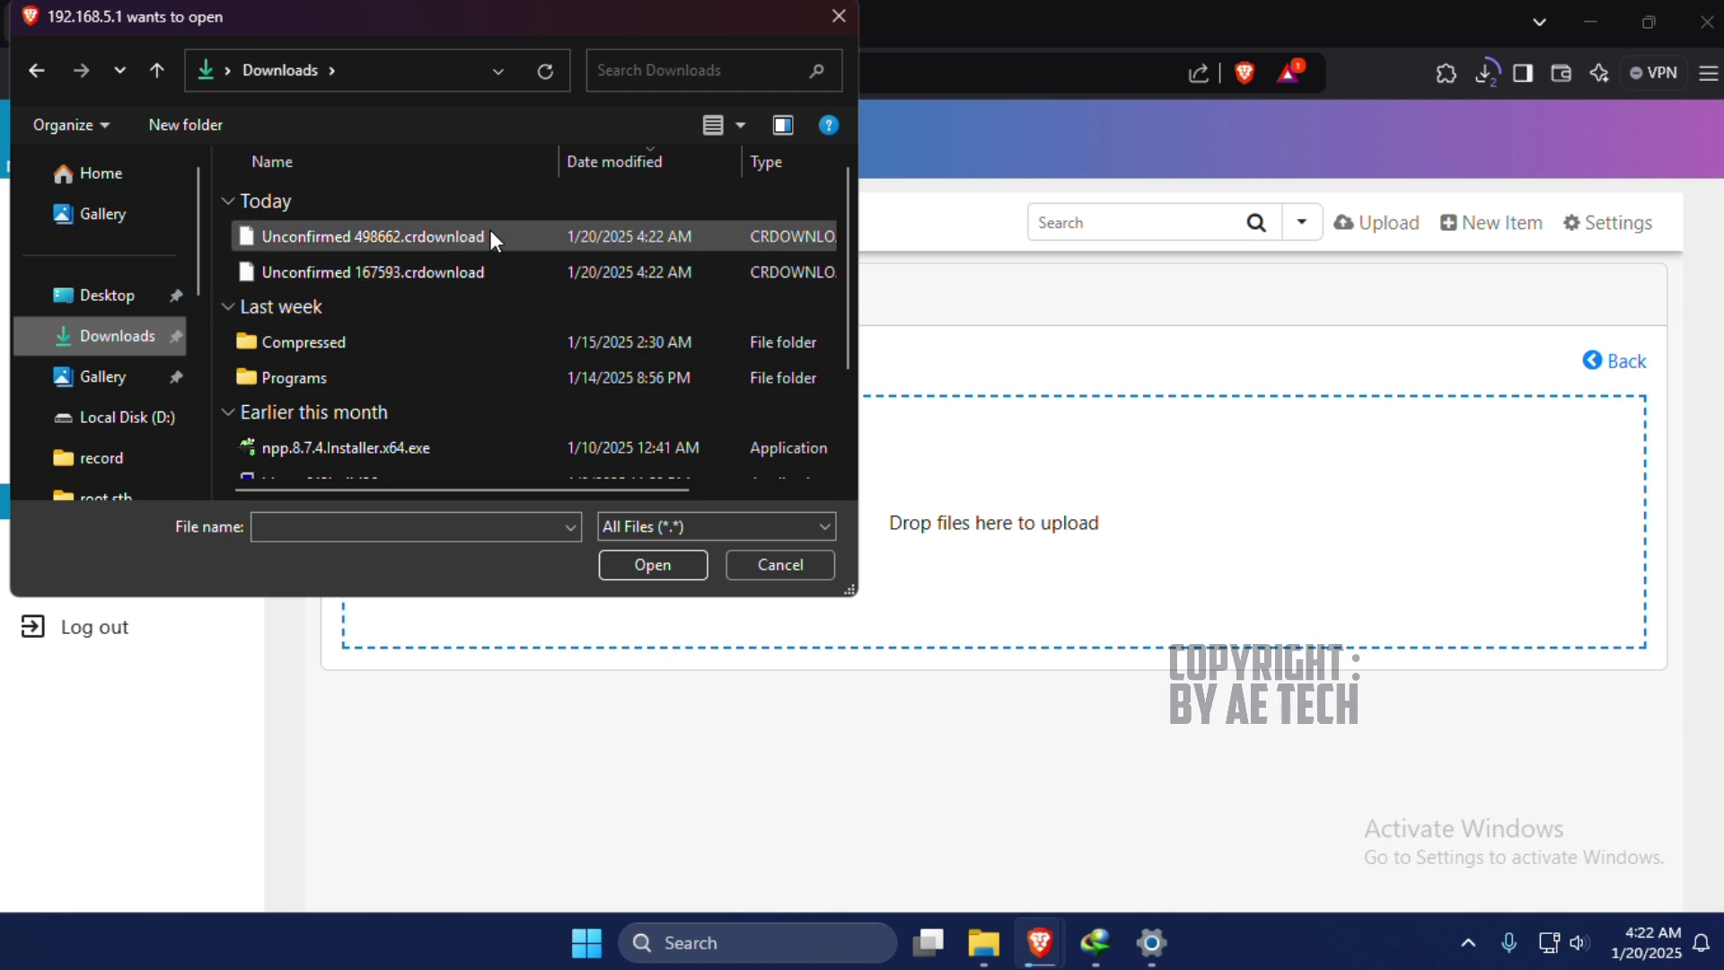
{"action": "left_click", "coordinate": [774, 565]}
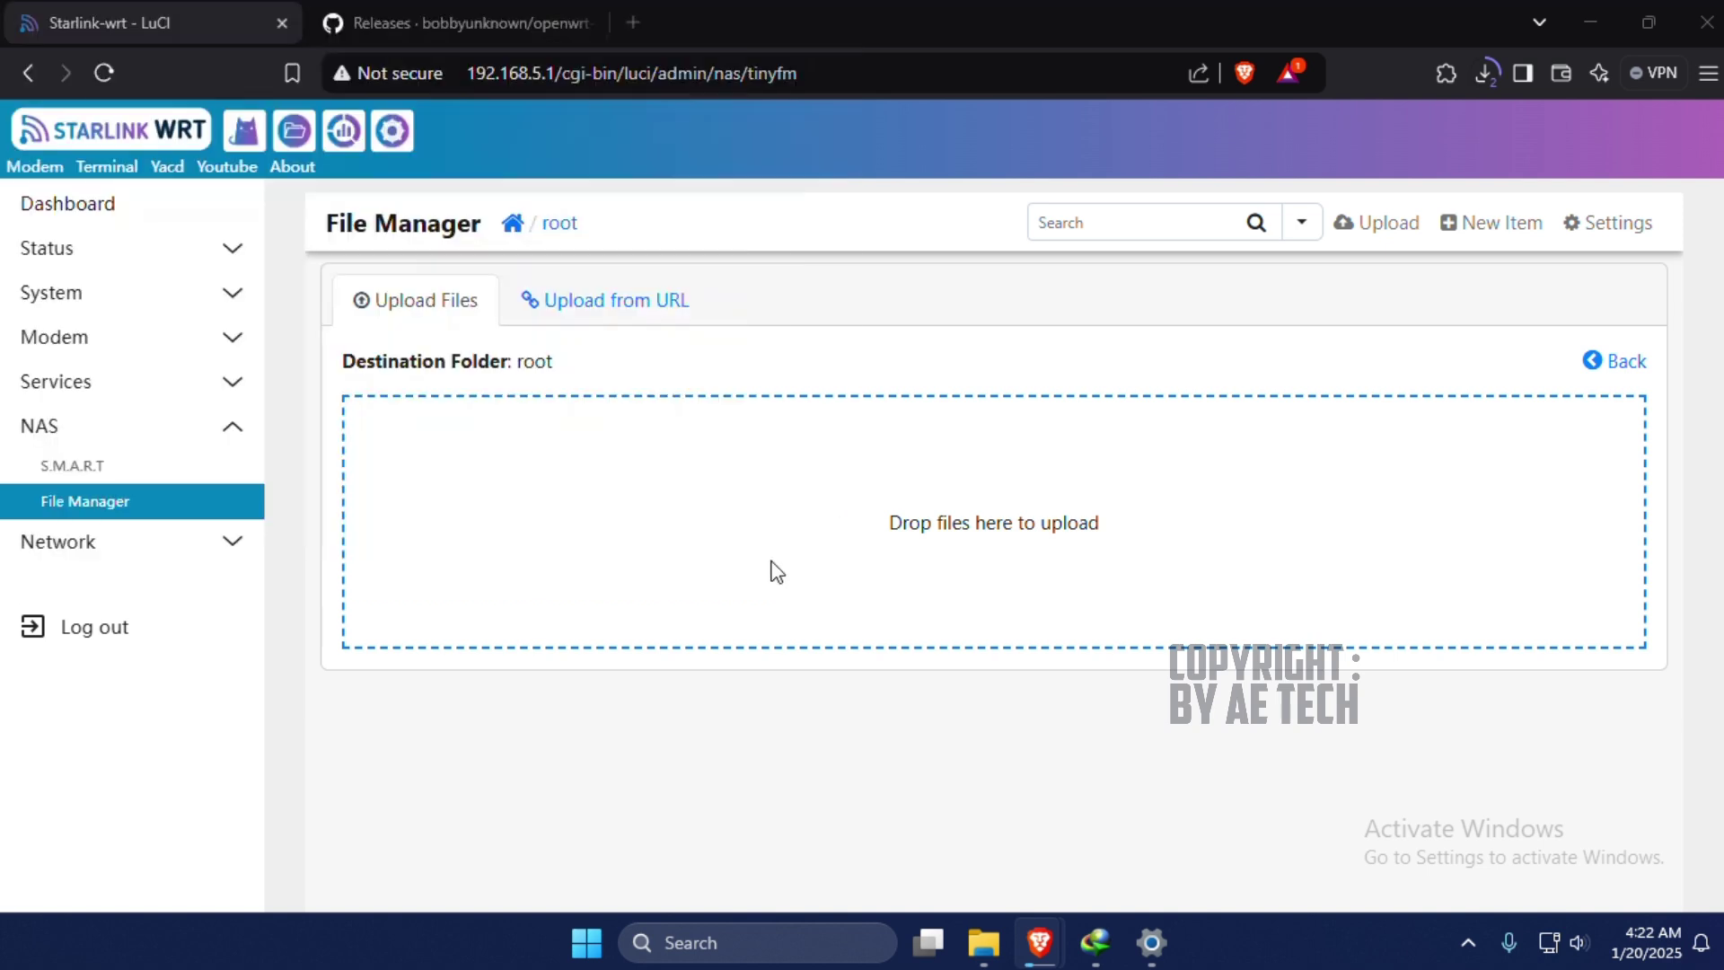
Watch the luci-app-neko download in the browser's download list until it finishes at 35.9 MB.
{"action": "left_click", "coordinate": [1483, 75]}
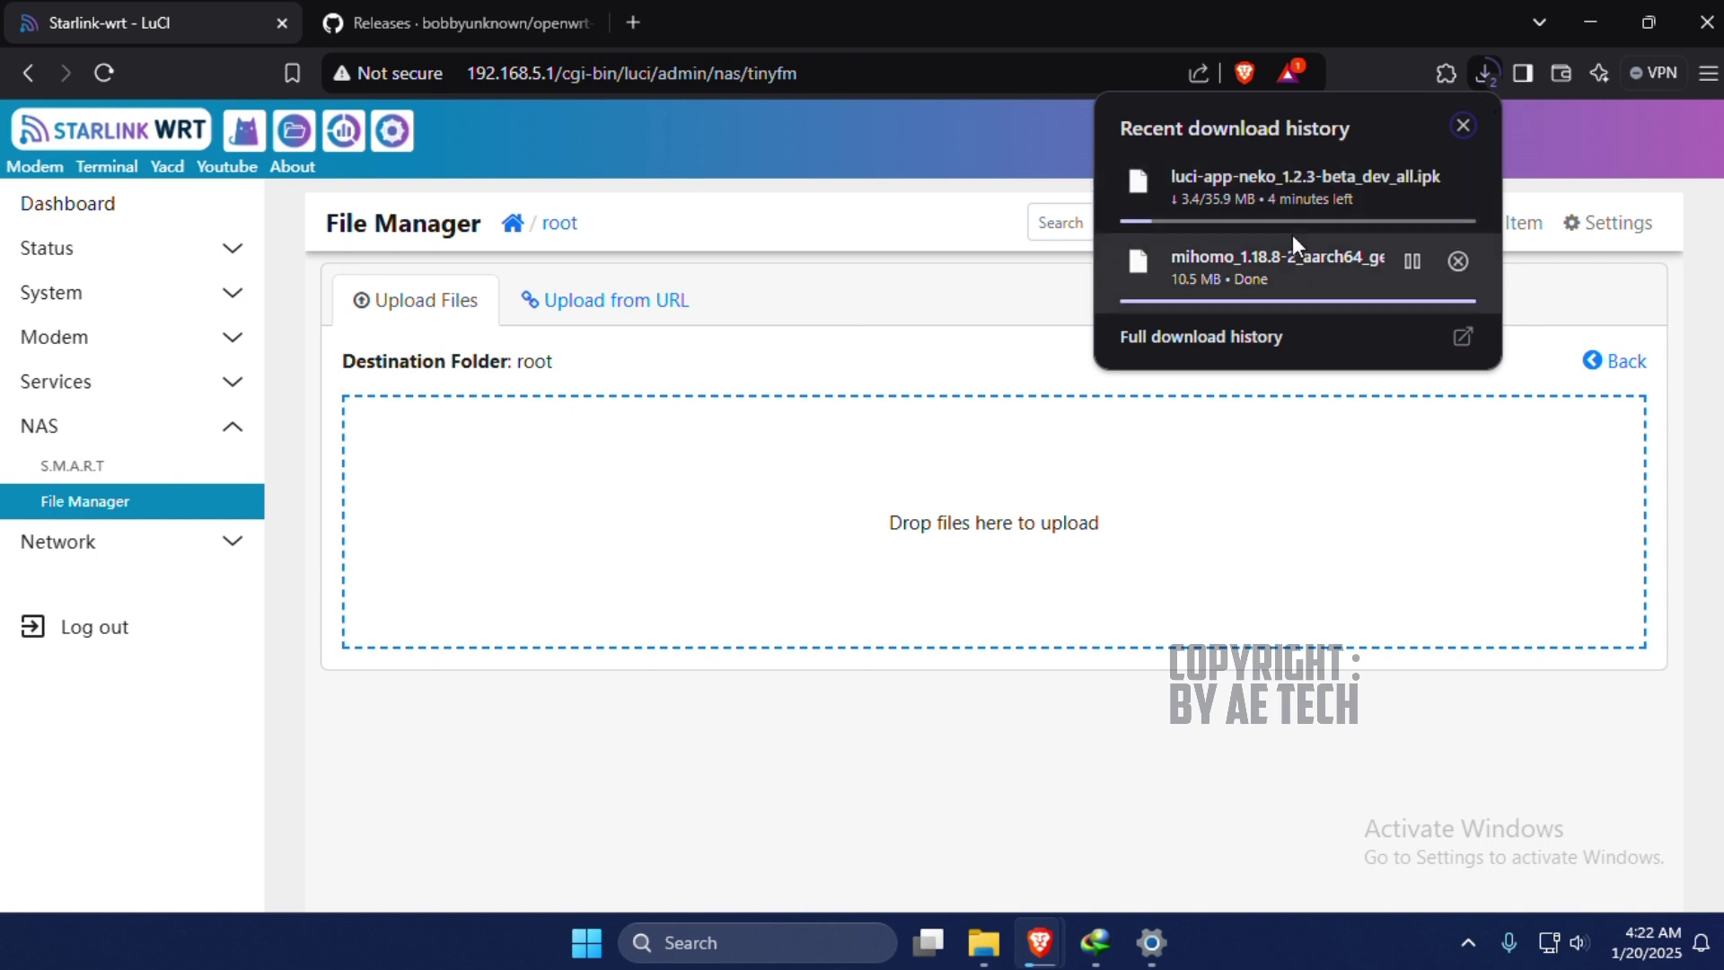
{"action": "mouse_move", "coordinate": [1319, 297]}
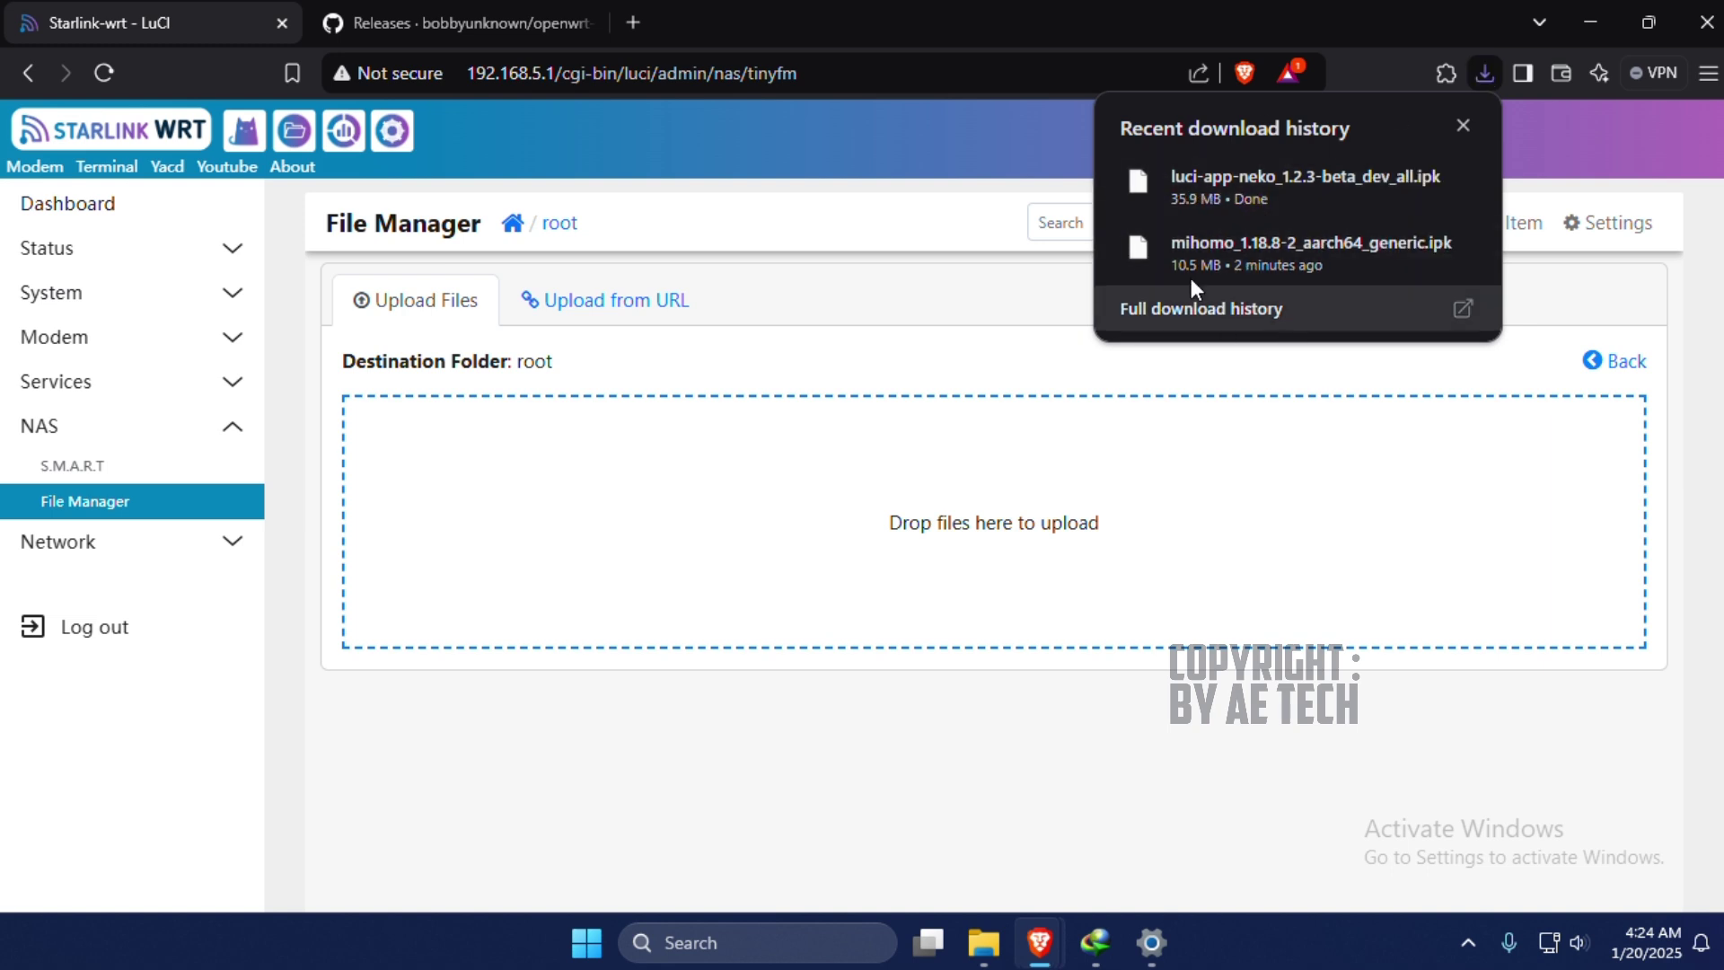
{"action": "left_click", "coordinate": [1250, 203]}
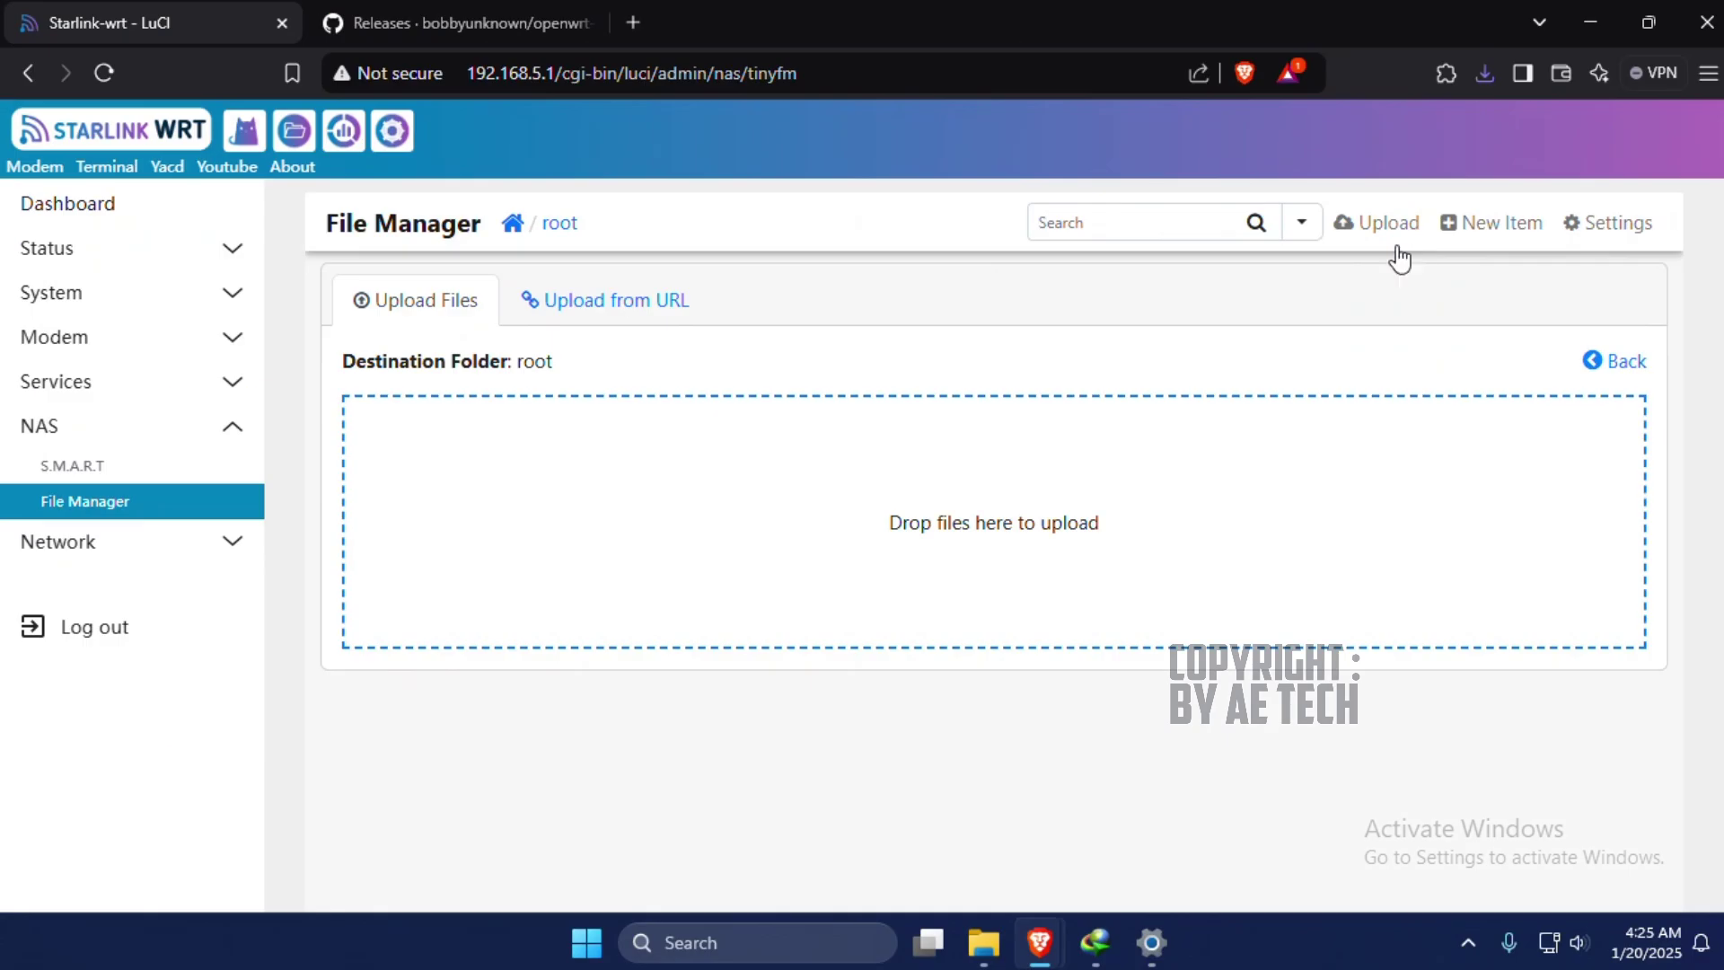
Upload luci-app-neko_1.2.3-beta_dev_all.ipk and mihomo_1.18.8-2_aarch64_generic.ipk from Downloads to root.
{"action": "left_click", "coordinate": [639, 704]}
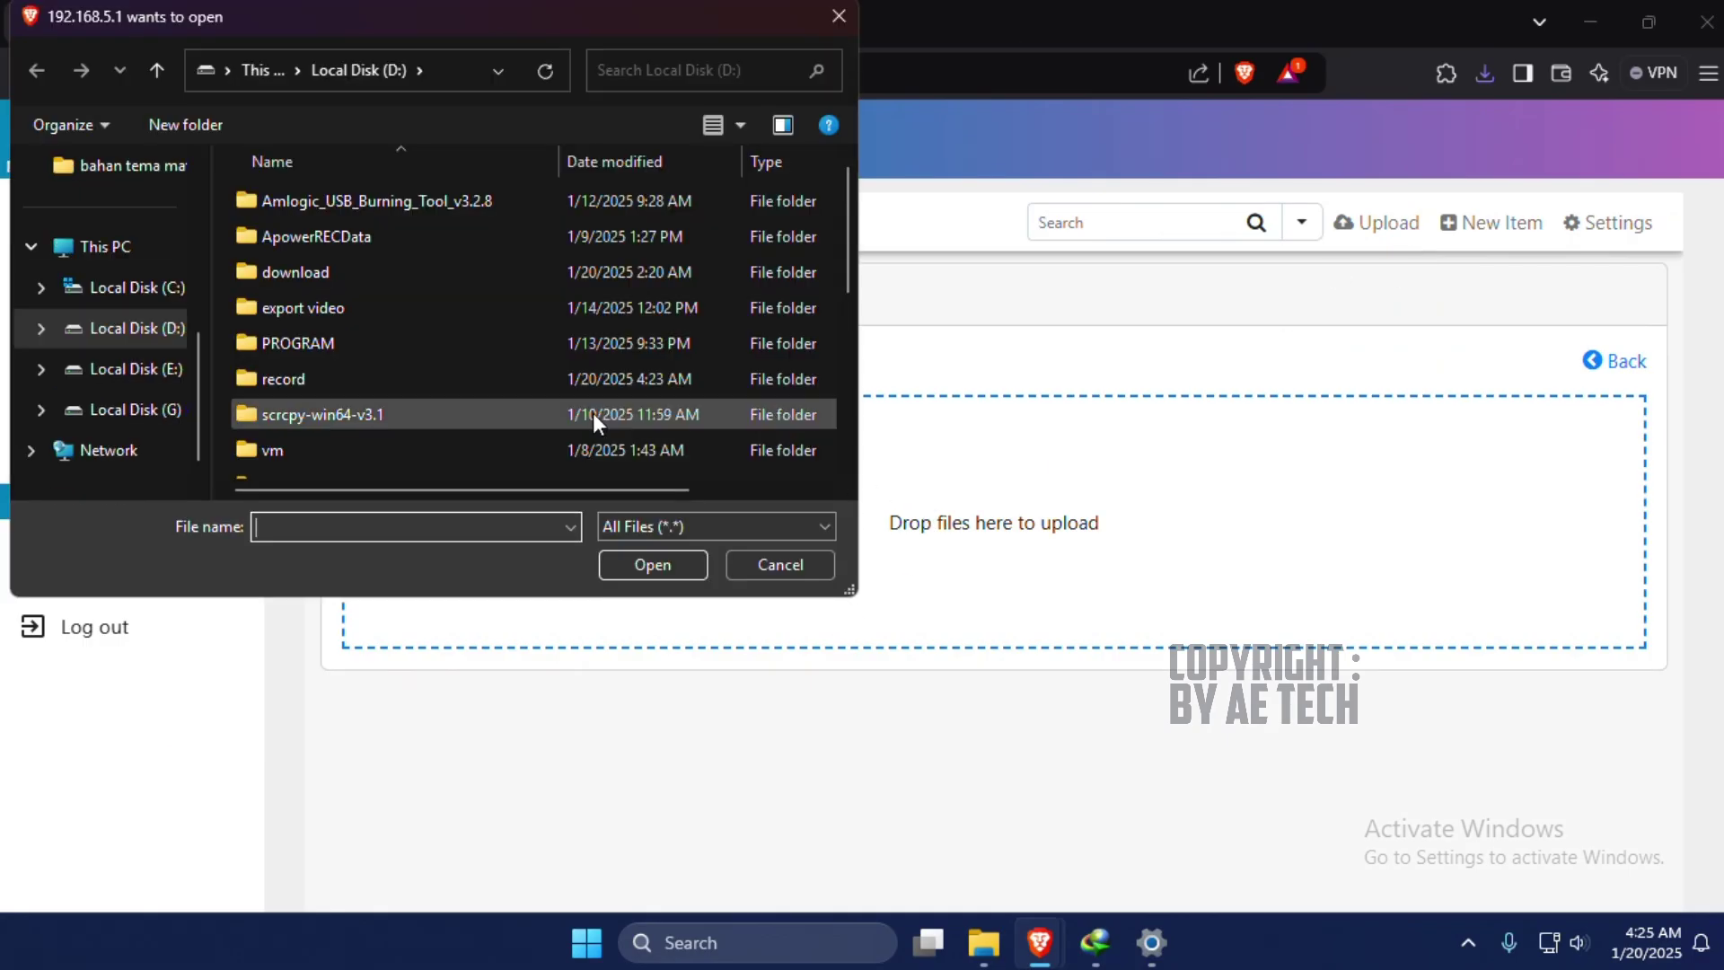
{"action": "scroll", "coordinate": [90, 332], "scroll_direction": "up", "scroll_amount": 3}
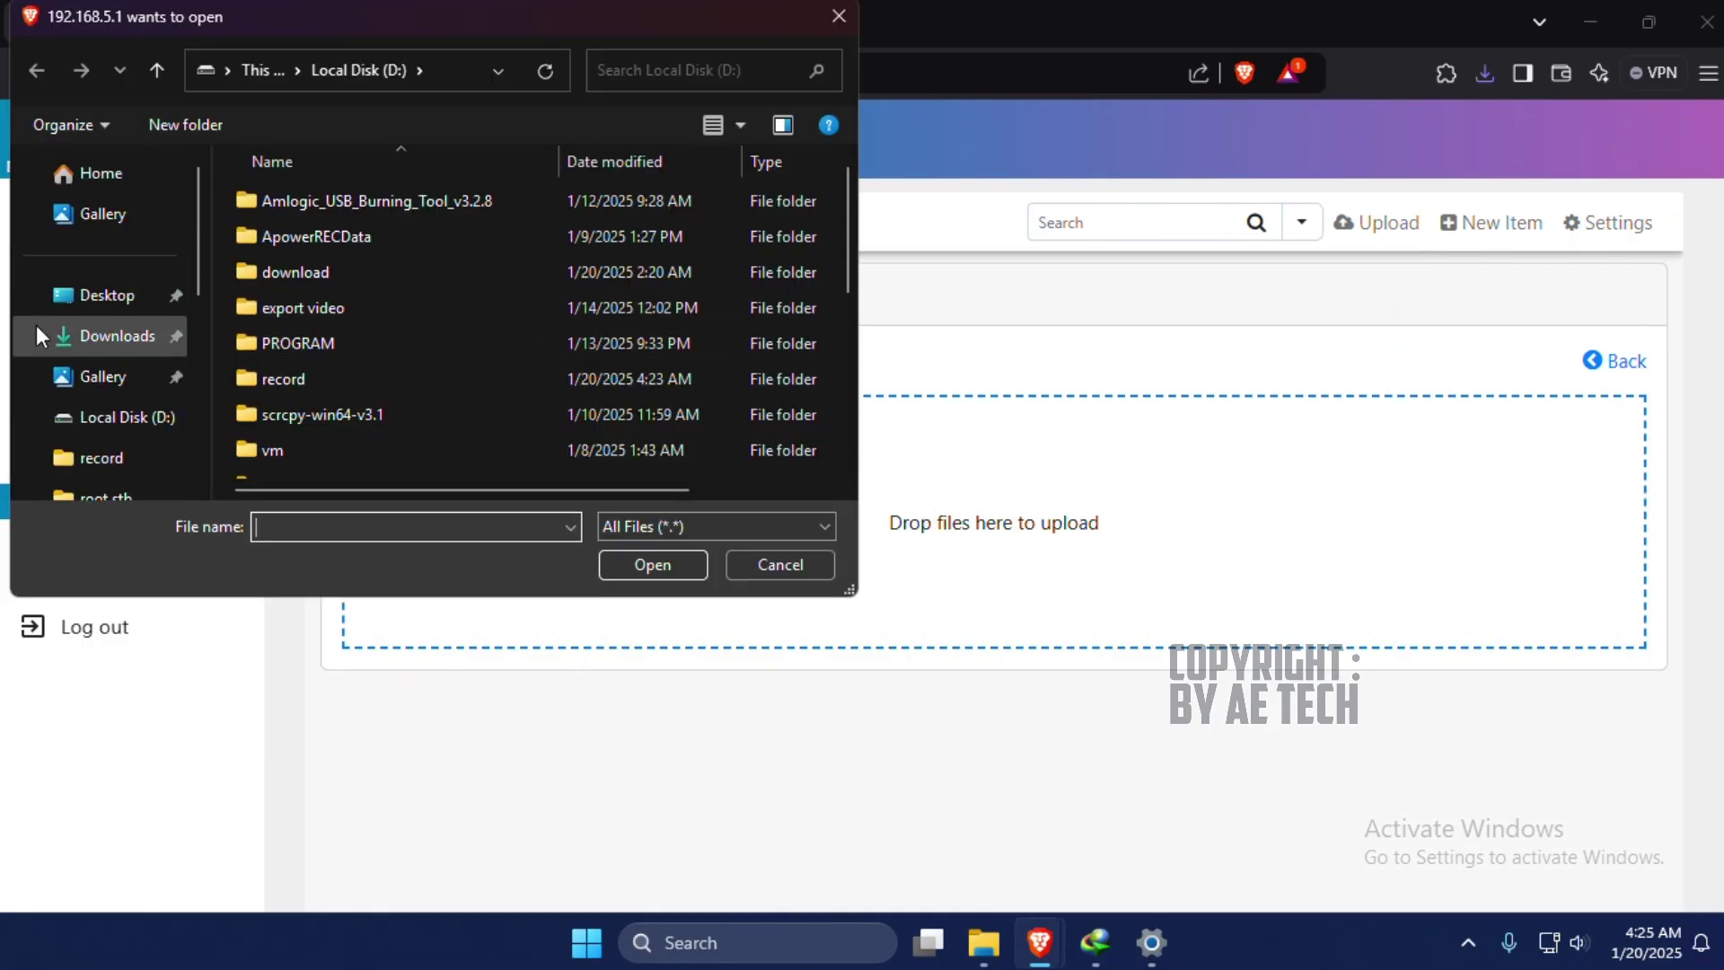
{"action": "left_click", "coordinate": [126, 338]}
{"action": "left_click", "coordinate": [645, 242]}
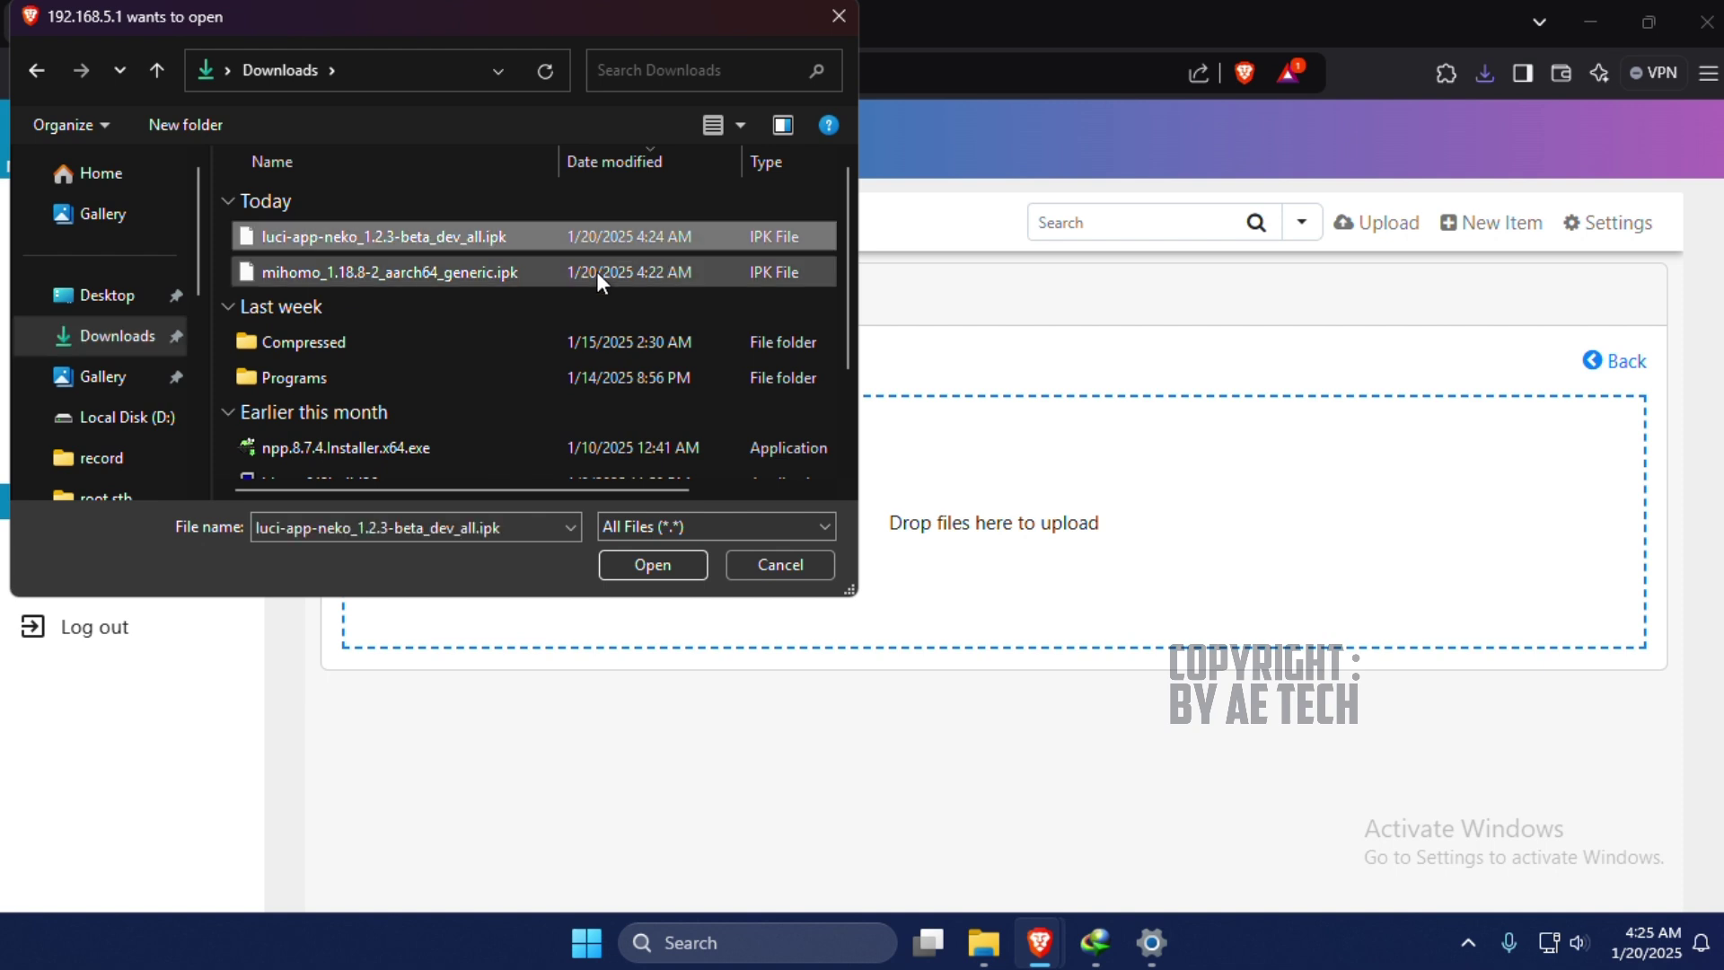
{"action": "left_click", "coordinate": [549, 292]}
{"action": "left_click", "coordinate": [461, 237]}
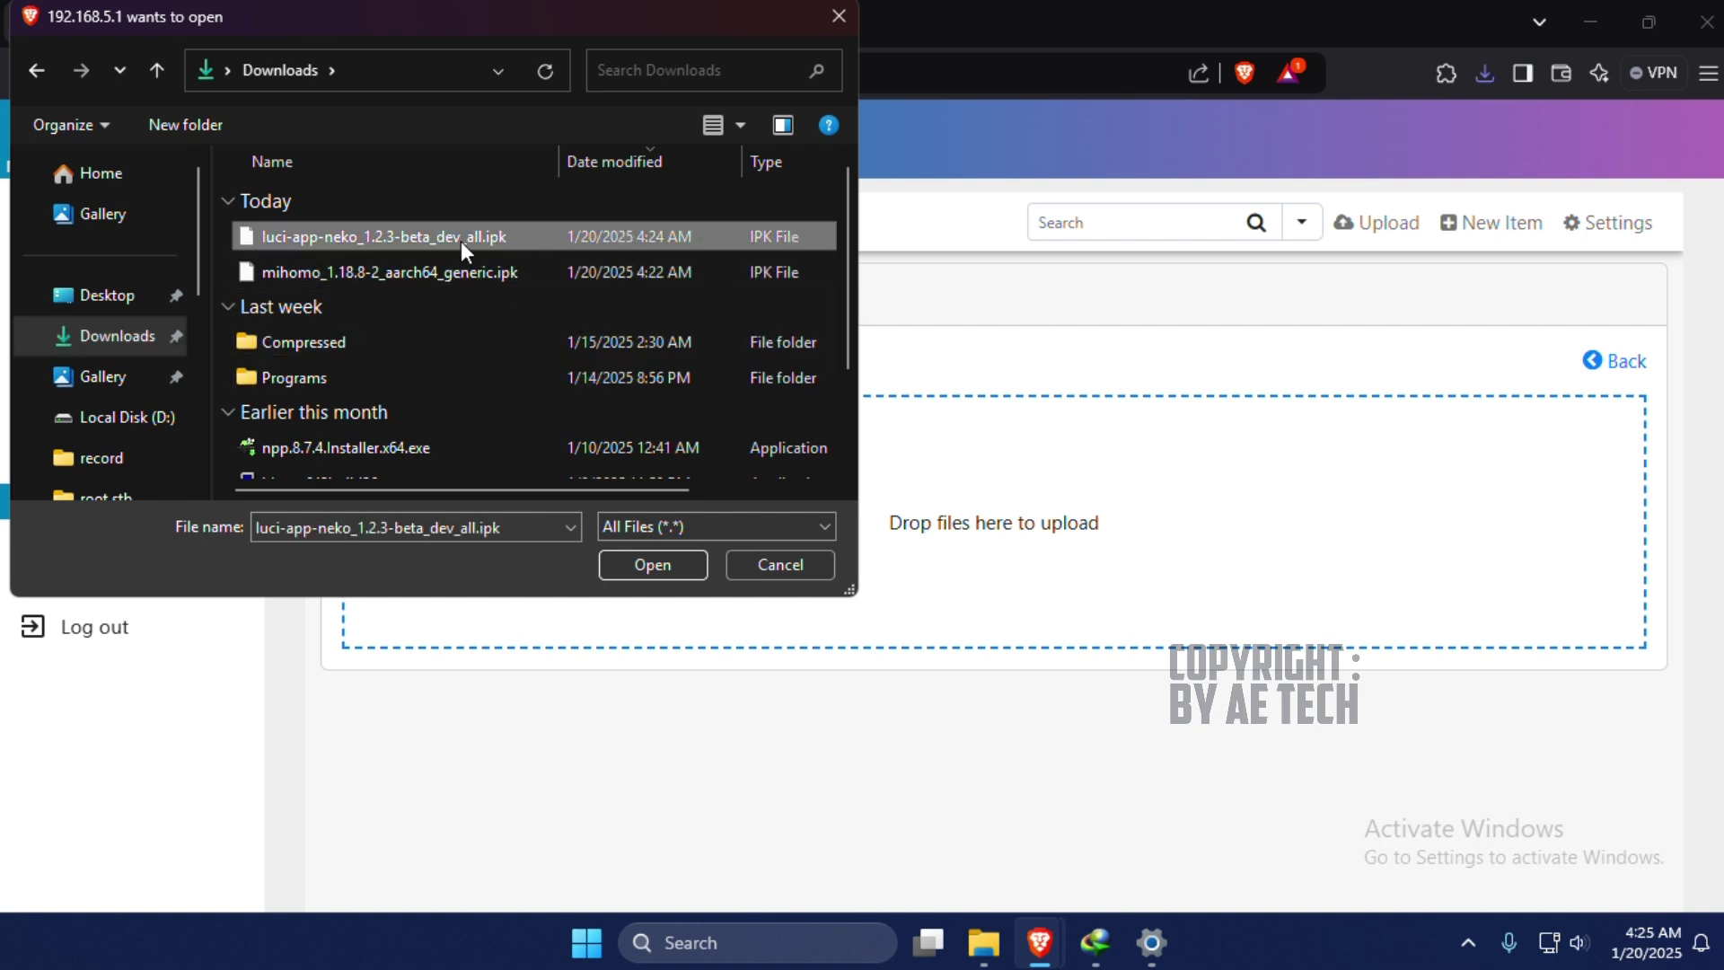
{"action": "left_click", "coordinate": [406, 271], "text": "ctrl"}
{"action": "left_click", "coordinate": [664, 565]}
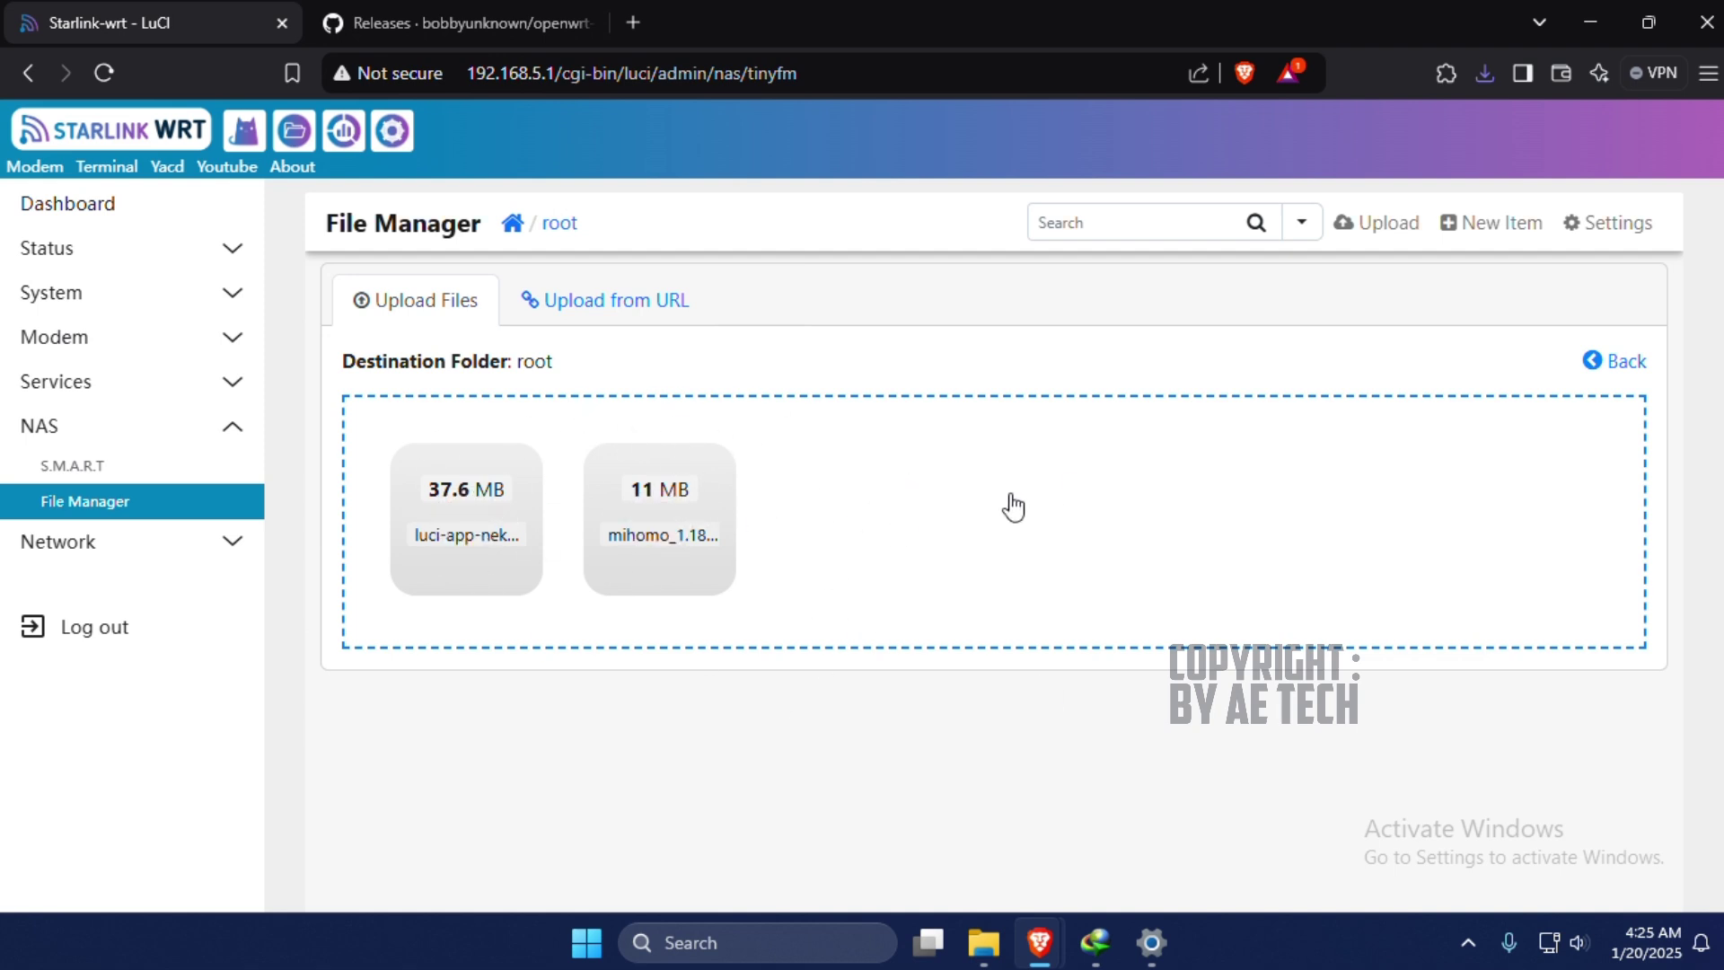
{"action": "left_click", "coordinate": [1625, 363]}
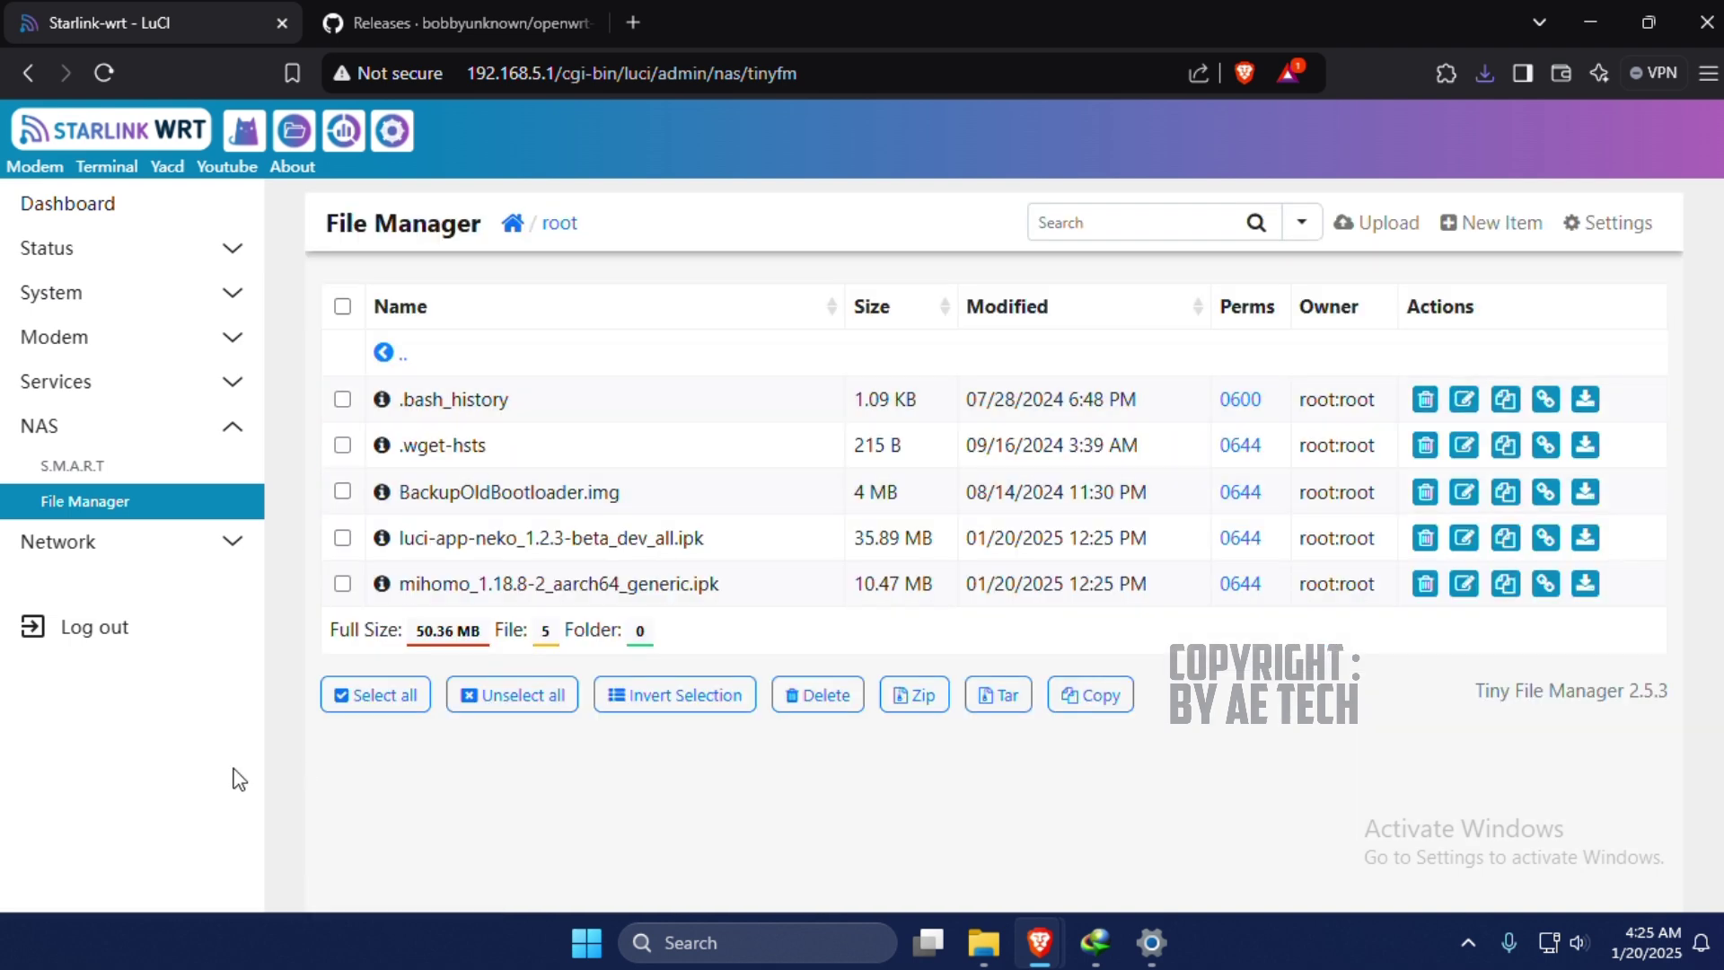
Run opkg update in the web terminal and zoom the page in.
{"action": "left_click", "coordinate": [130, 169]}
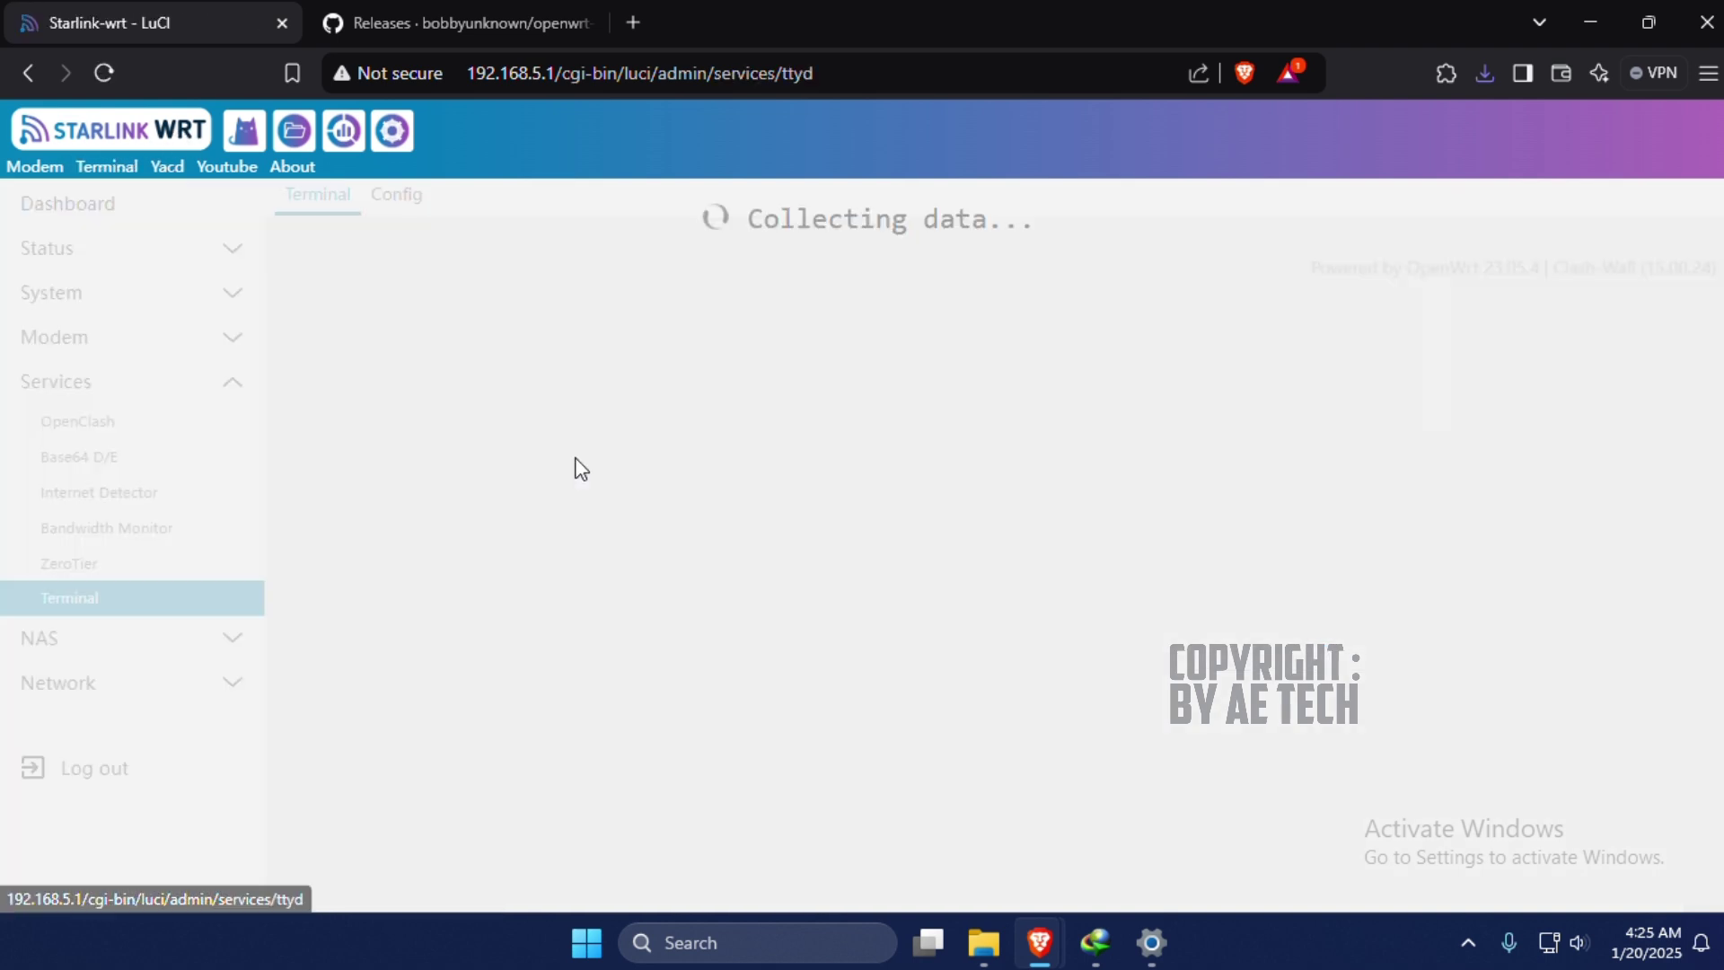
{"action": "type", "text": "o"}
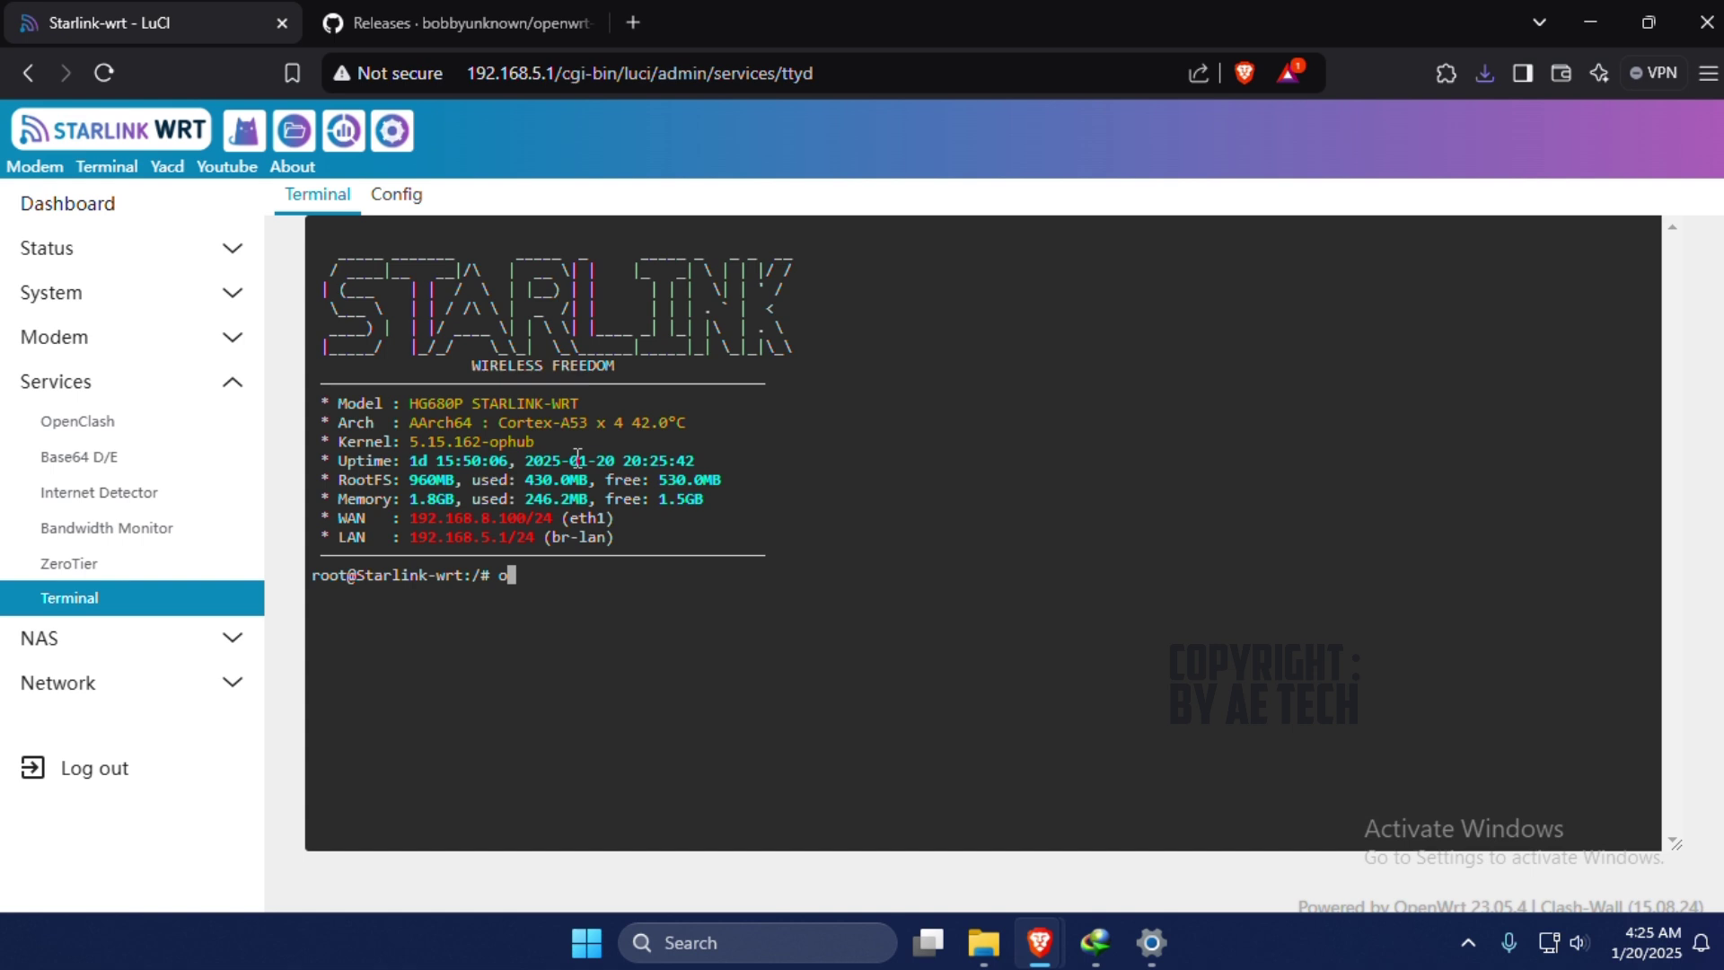
{"action": "type", "text": "pkg update"}
{"action": "key", "text": "Return"}
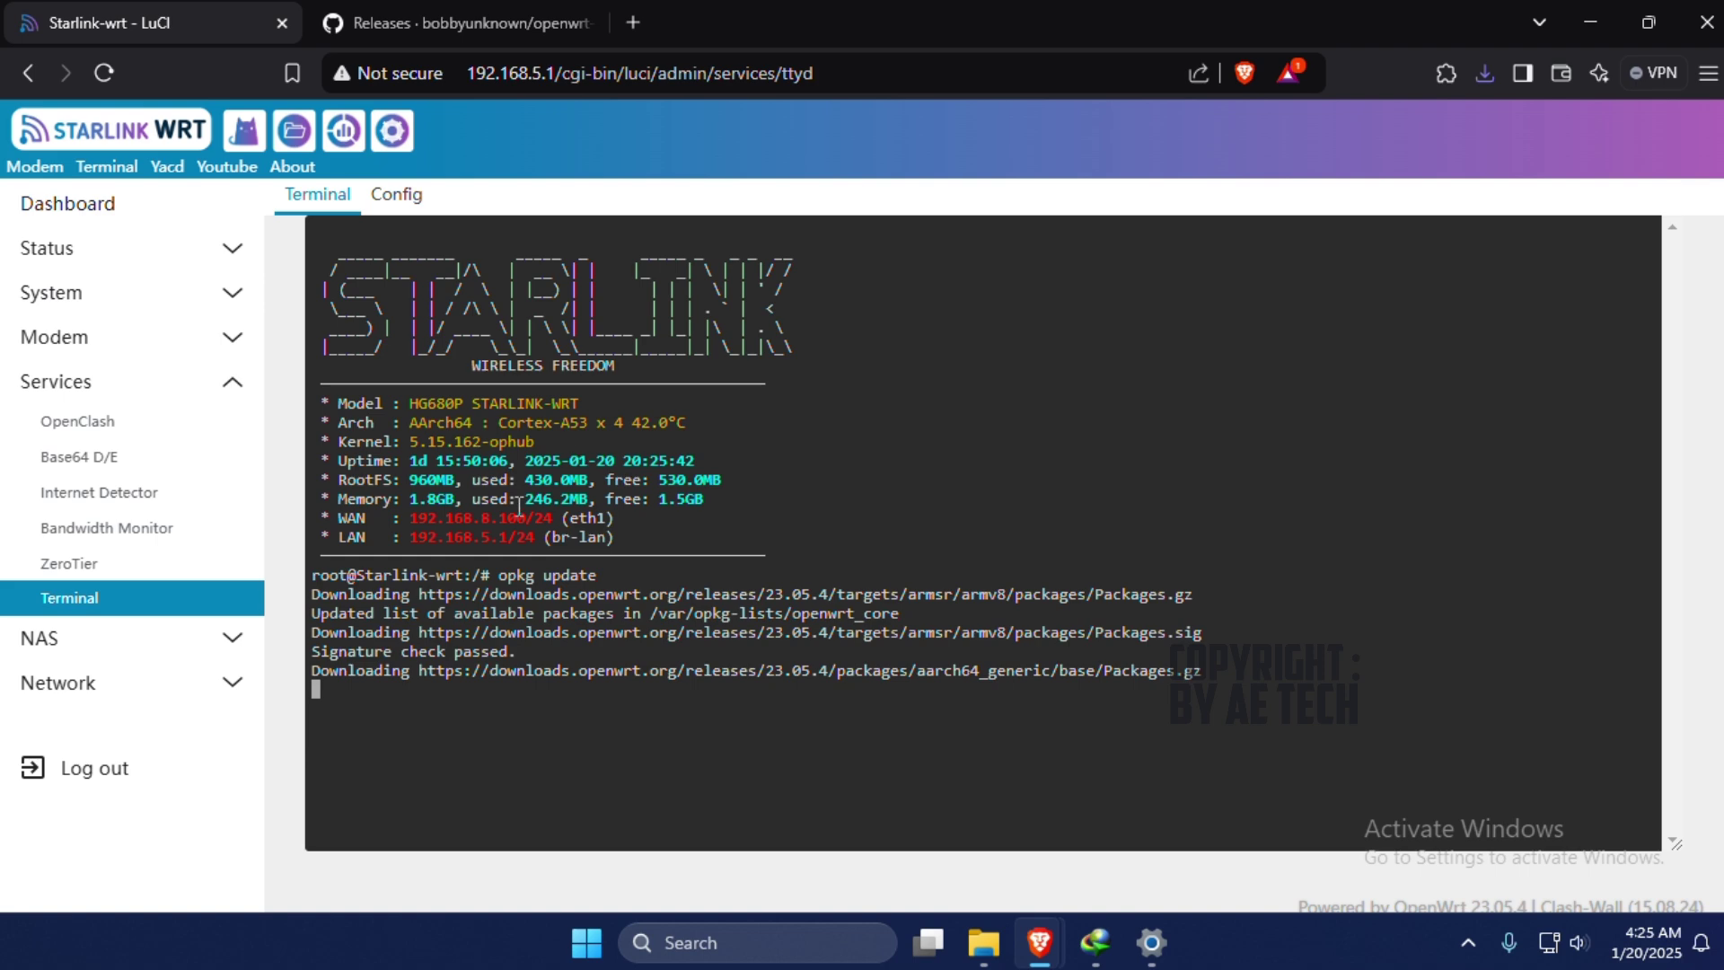
{"action": "key", "text": "ctrl+plus"}
{"action": "key", "text": "ctrl+plus"}
{"action": "scroll", "coordinate": [1097, 440], "scroll_direction": "down", "scroll_amount": 3}
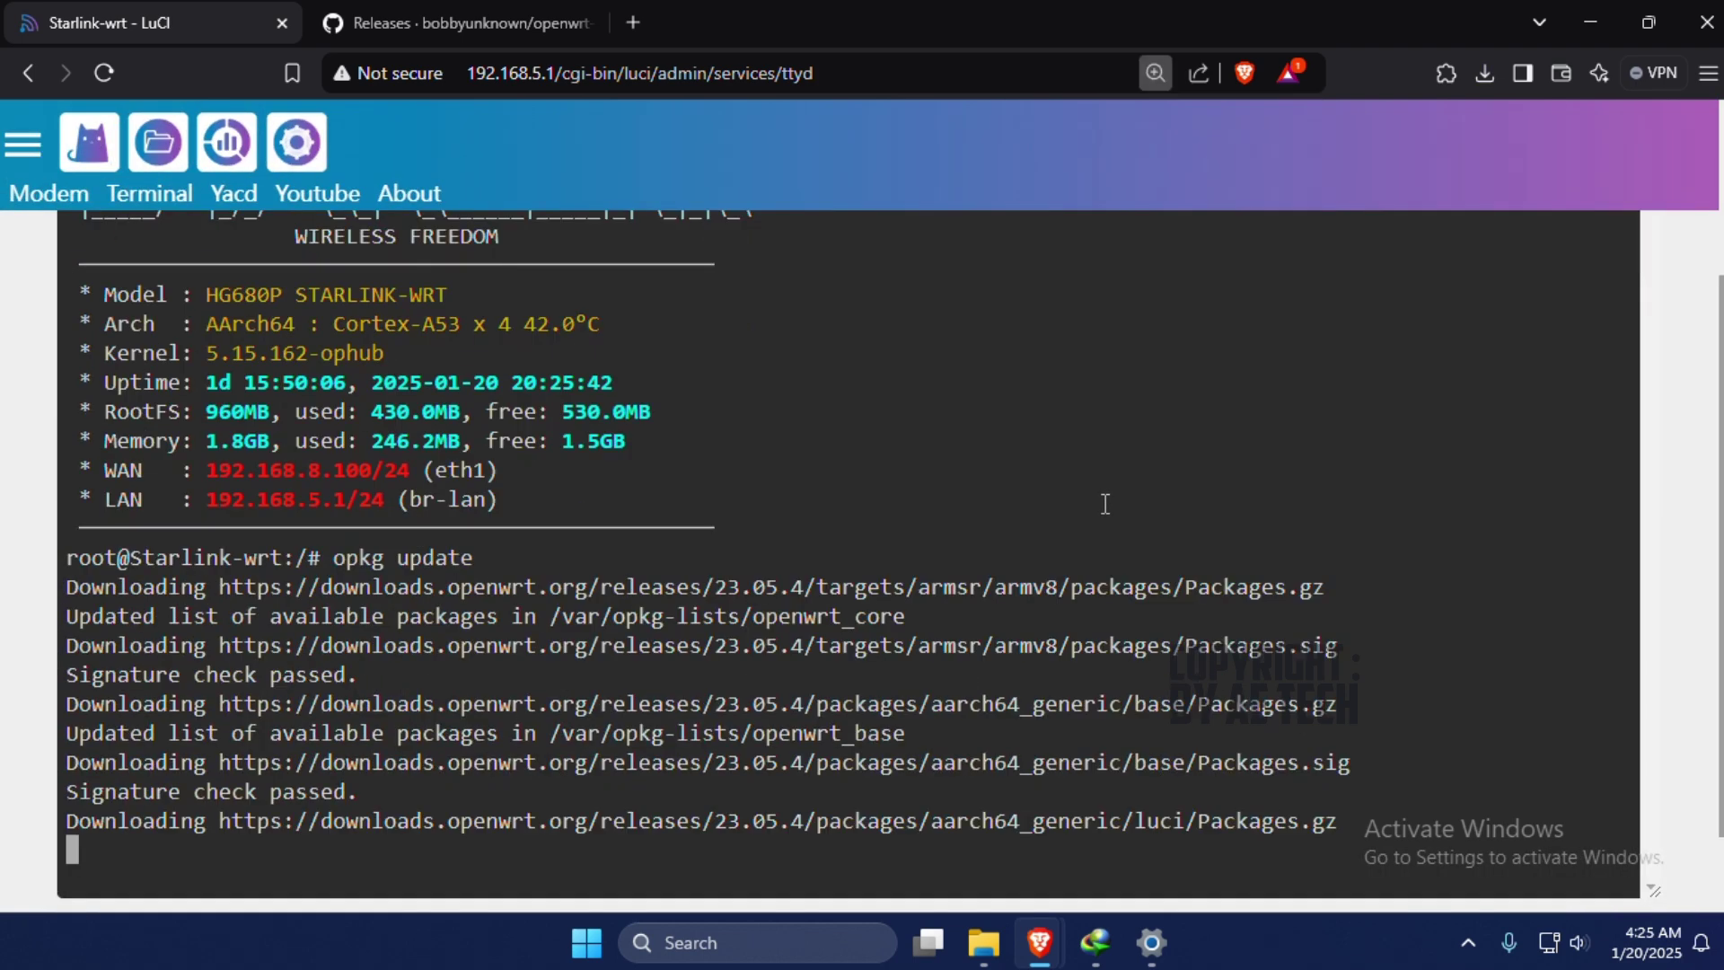
{"action": "key", "text": "ctrl+plus"}
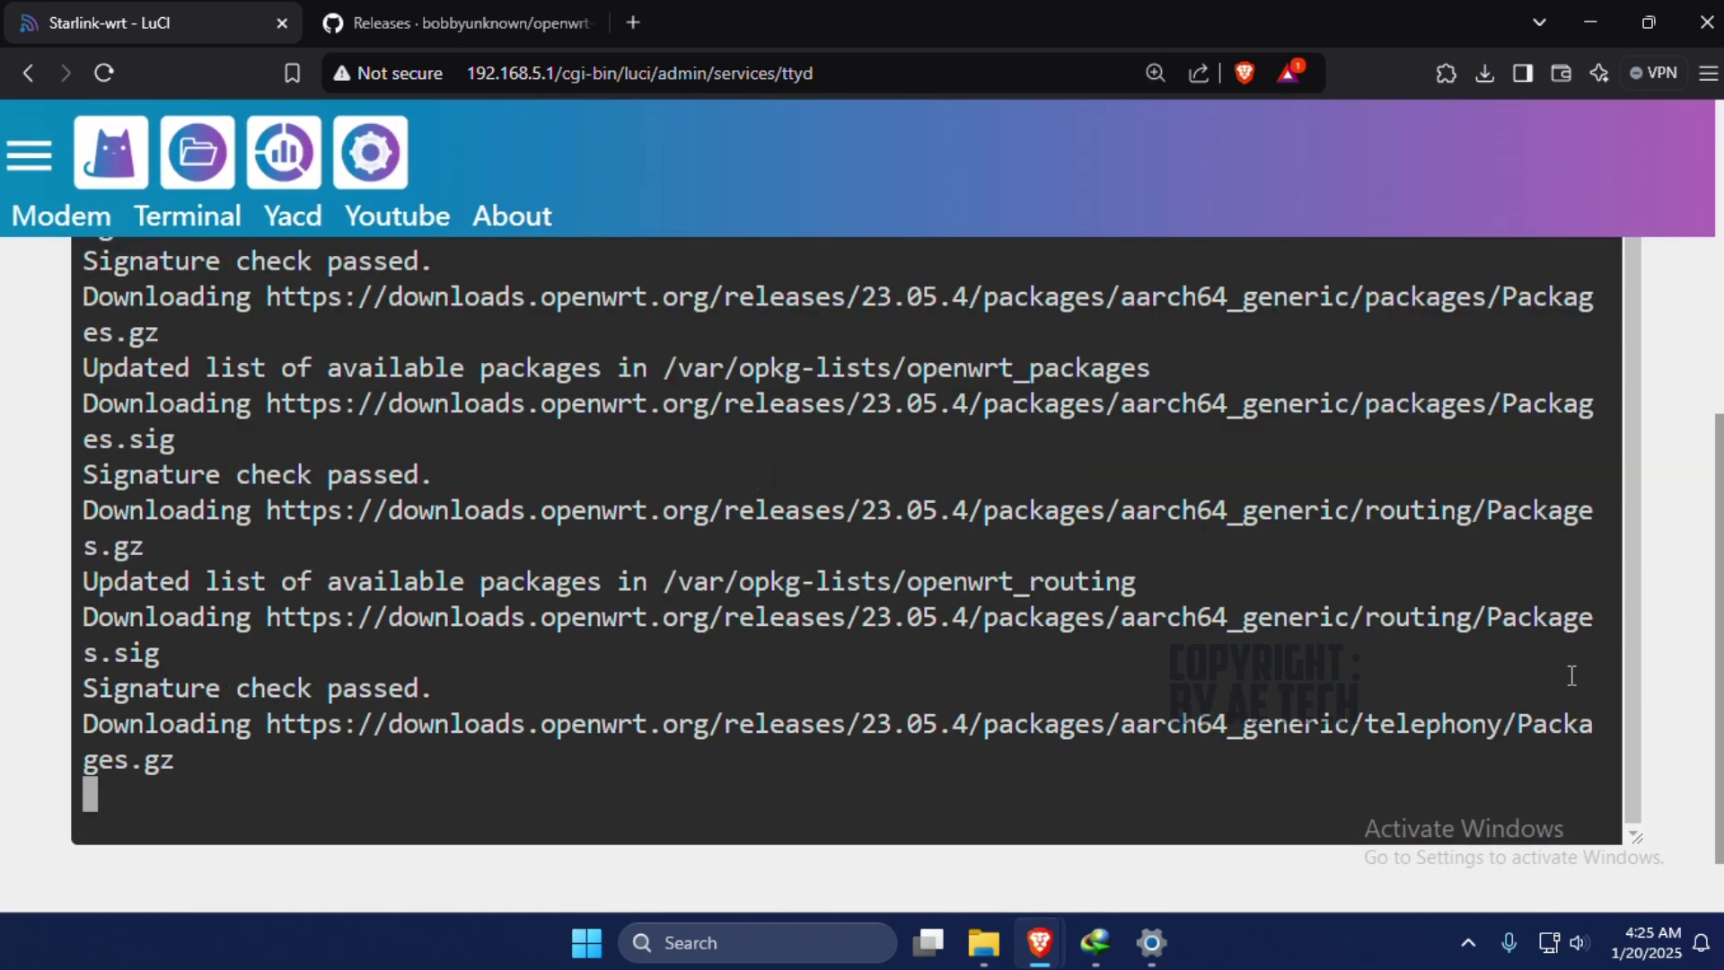
Run cd and ls to list the home folder's uploaded .ipk files.
{"action": "type", "text": "c"}
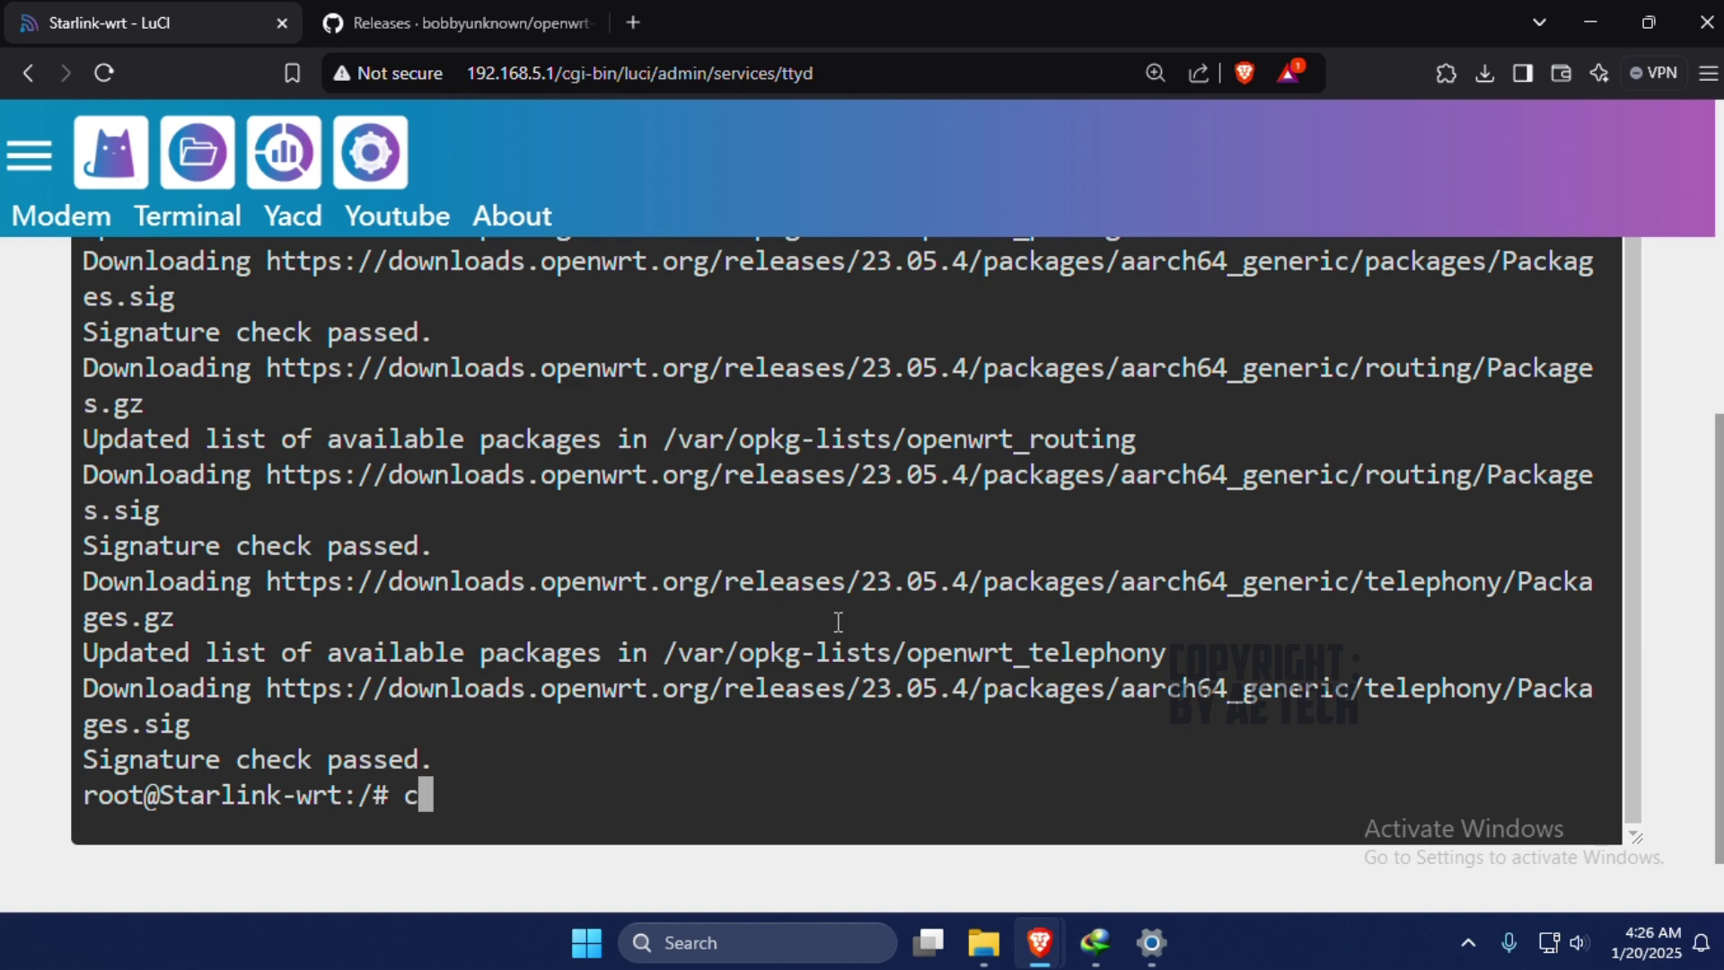
{"action": "type", "text": "d"}
{"action": "key", "text": "Return"}
{"action": "type", "text": "l"}
{"action": "type", "text": "s"}
{"action": "key", "text": "Return"}
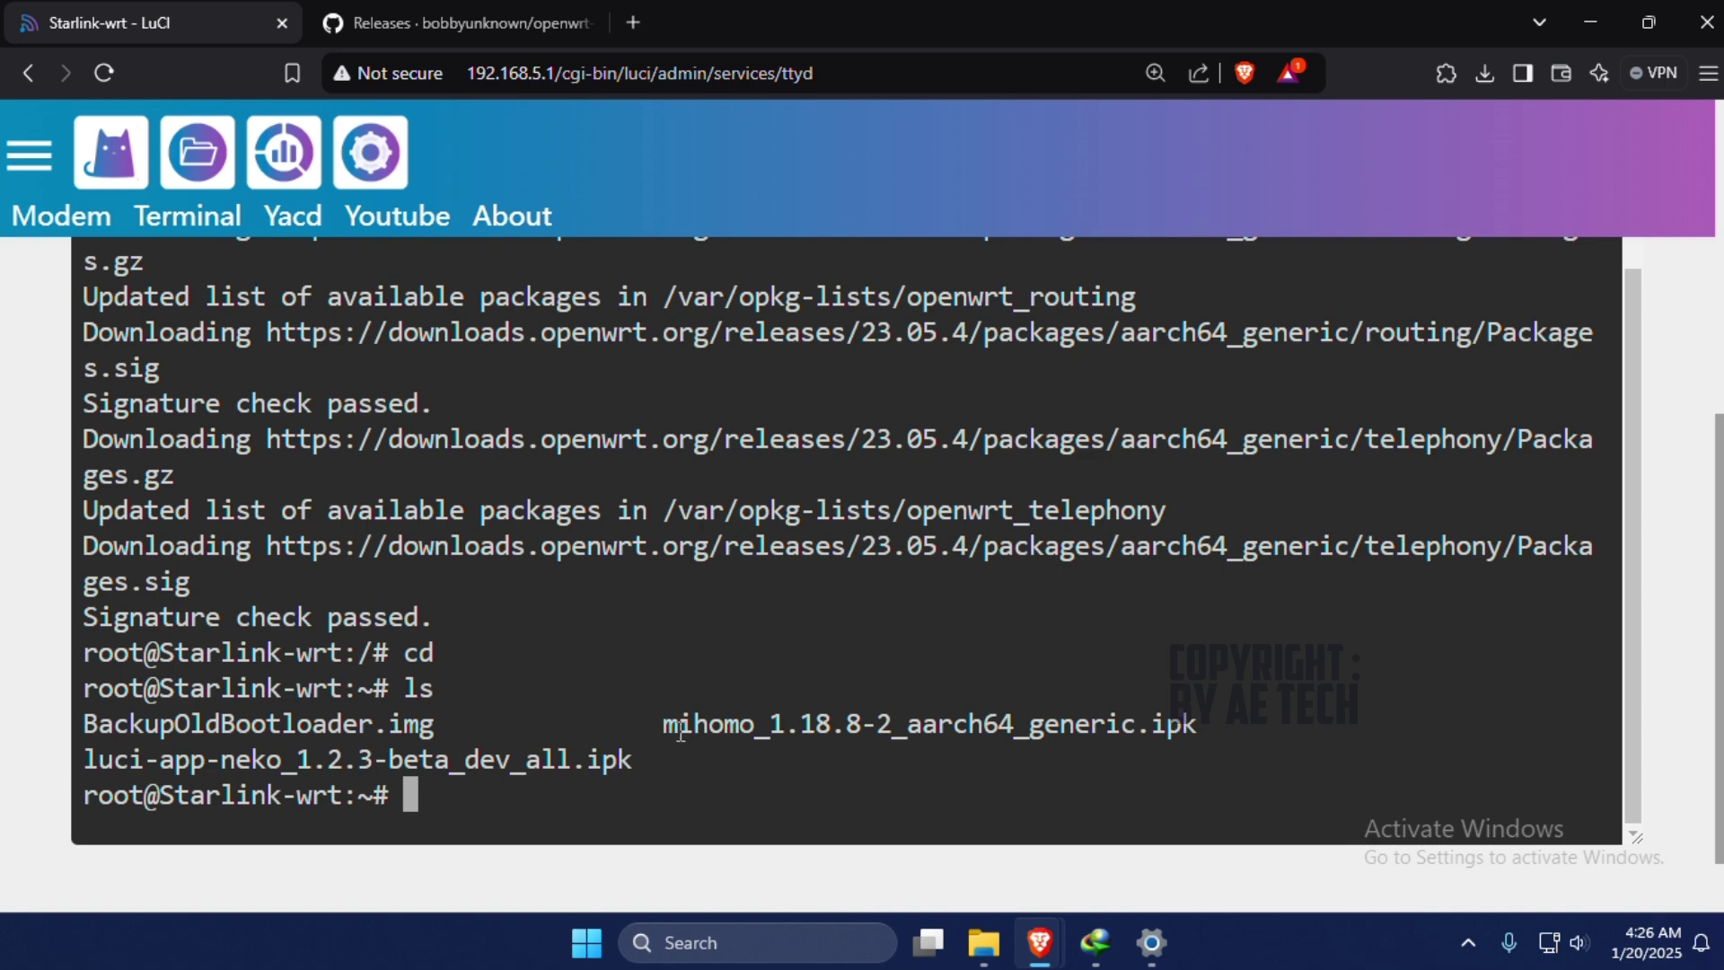
Build the command opkg install mihomo_1.18.8-2_aarch64_generic.ipk by copying and pasting the file name.
{"action": "left_click_drag", "start_coordinate": [664, 724], "coordinate": [1198, 727]}
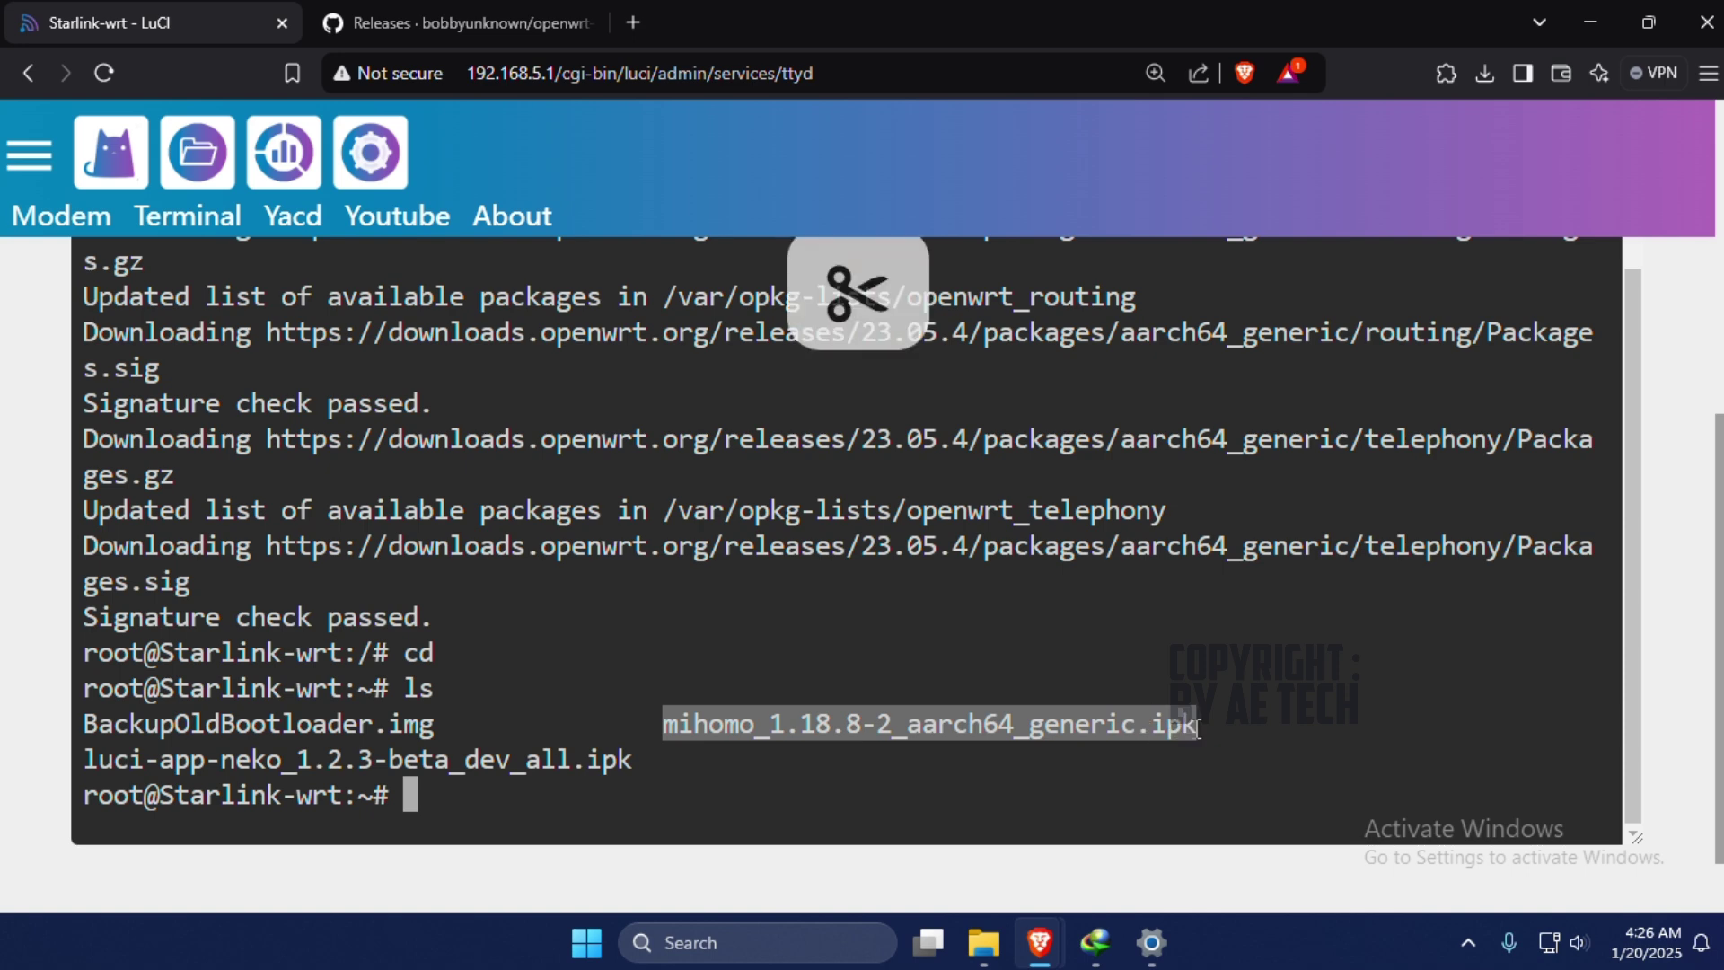
{"action": "right_click", "coordinate": [1198, 728]}
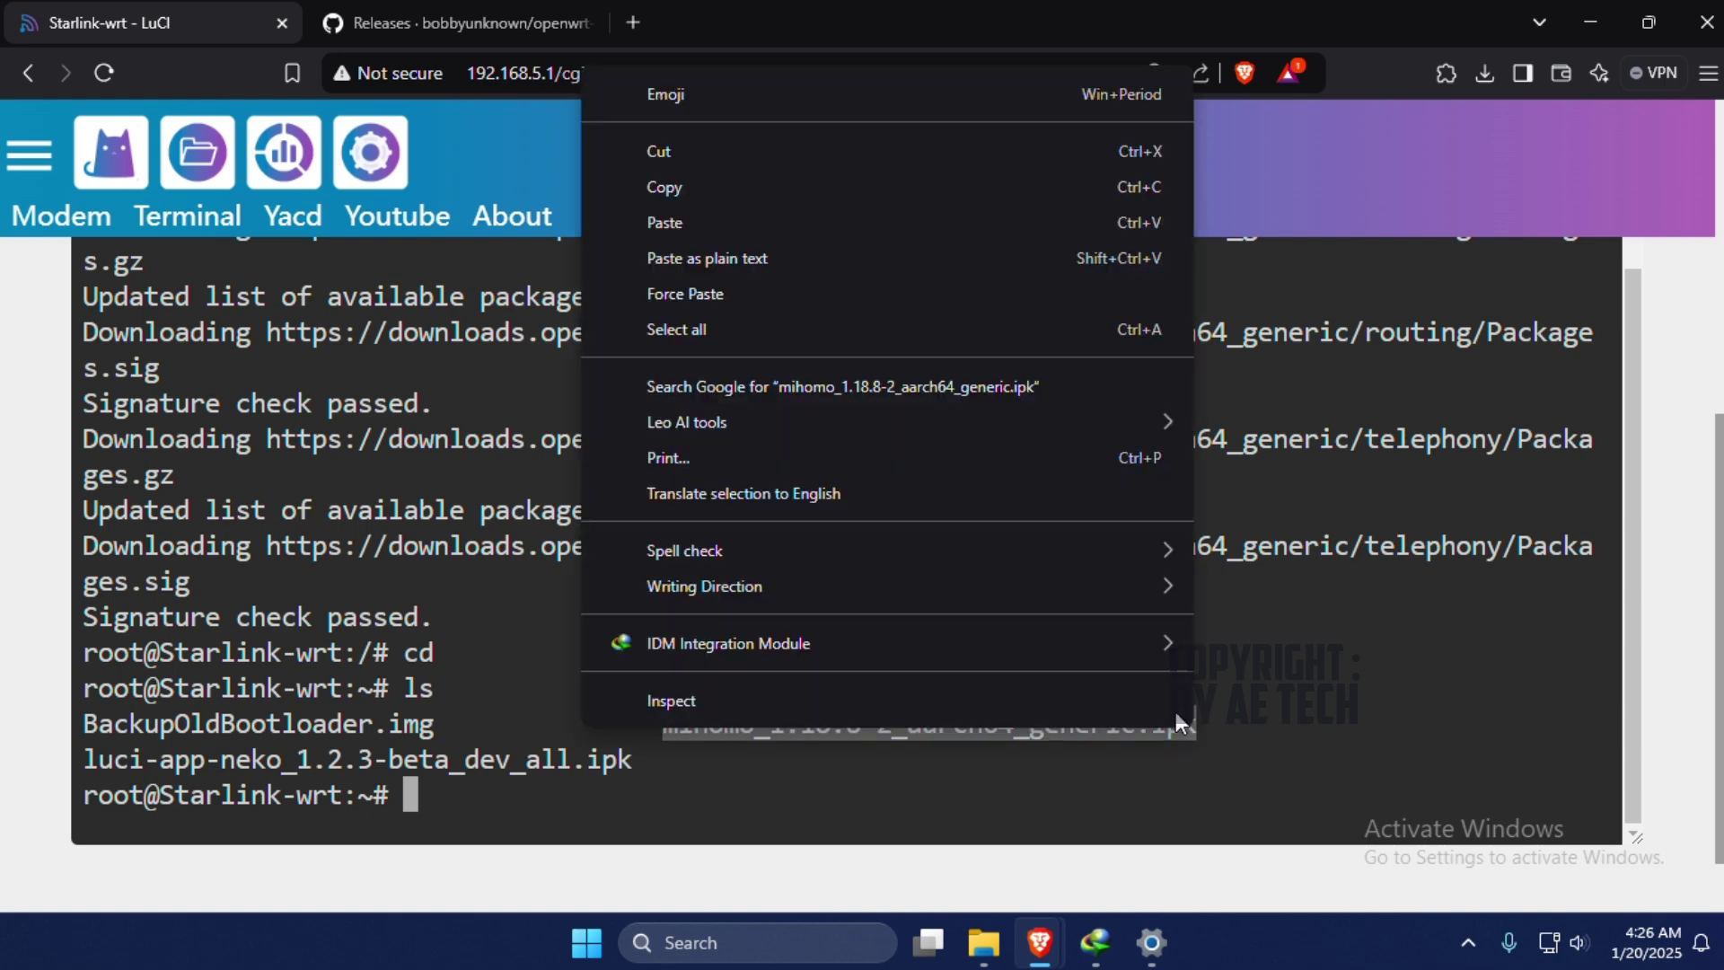
{"action": "left_click", "coordinate": [666, 183]}
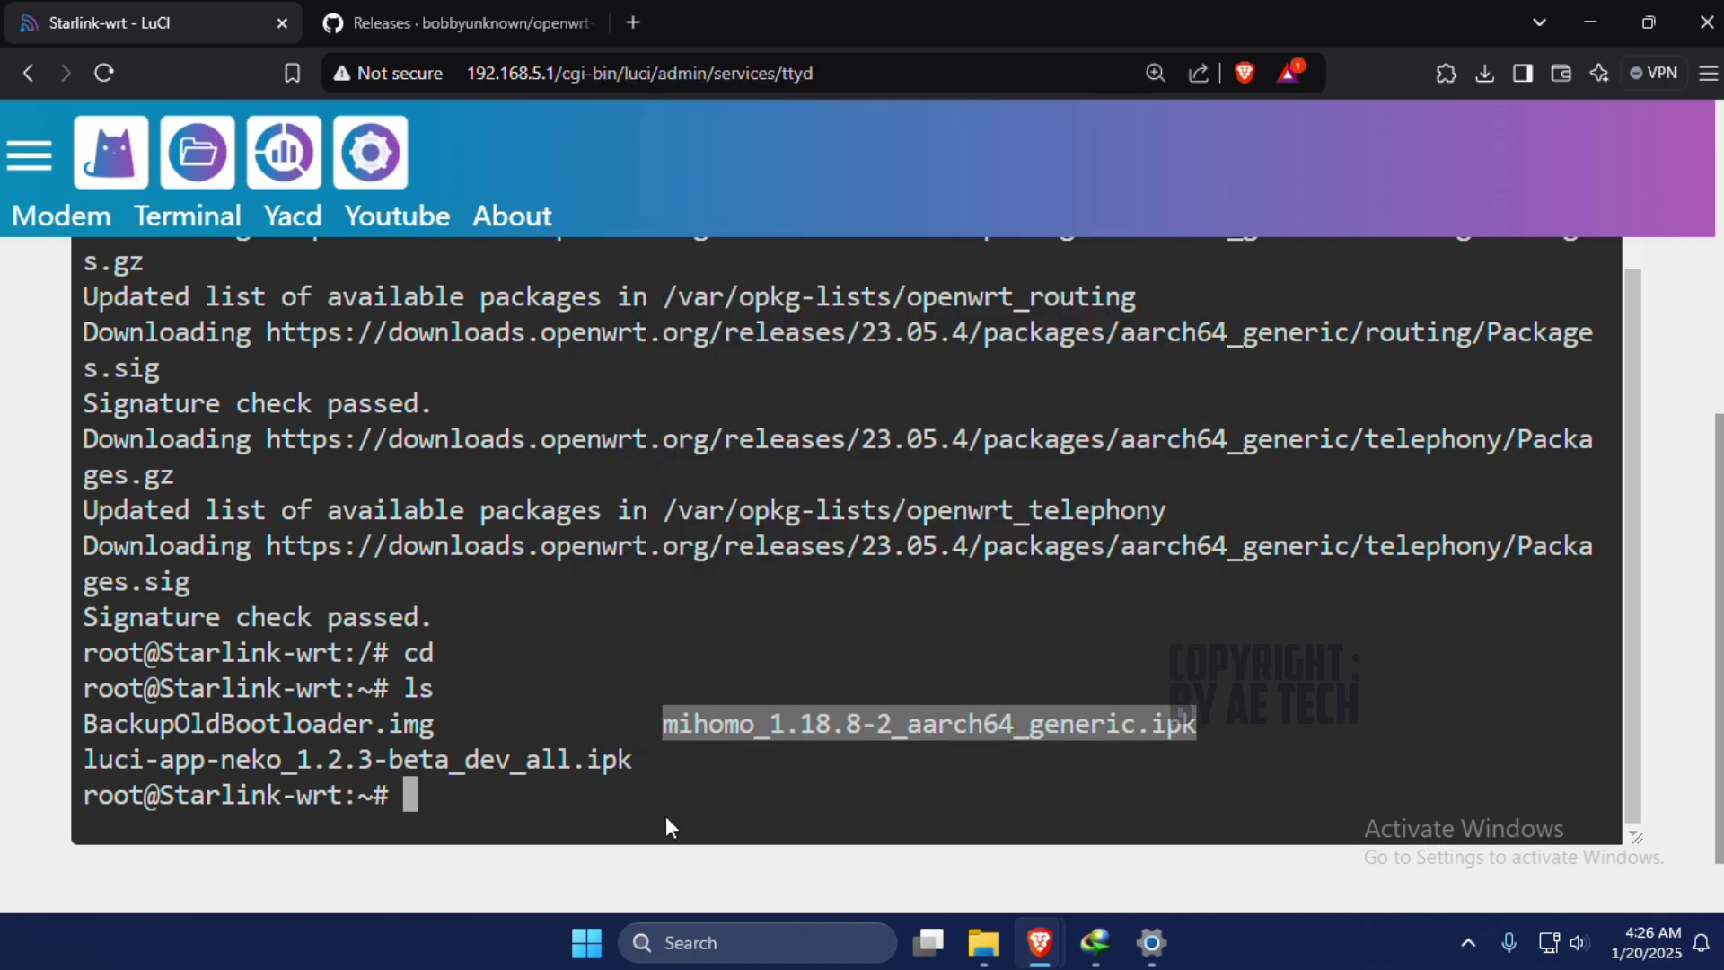
{"action": "type", "text": "o"}
{"action": "type", "text": "pkg"}
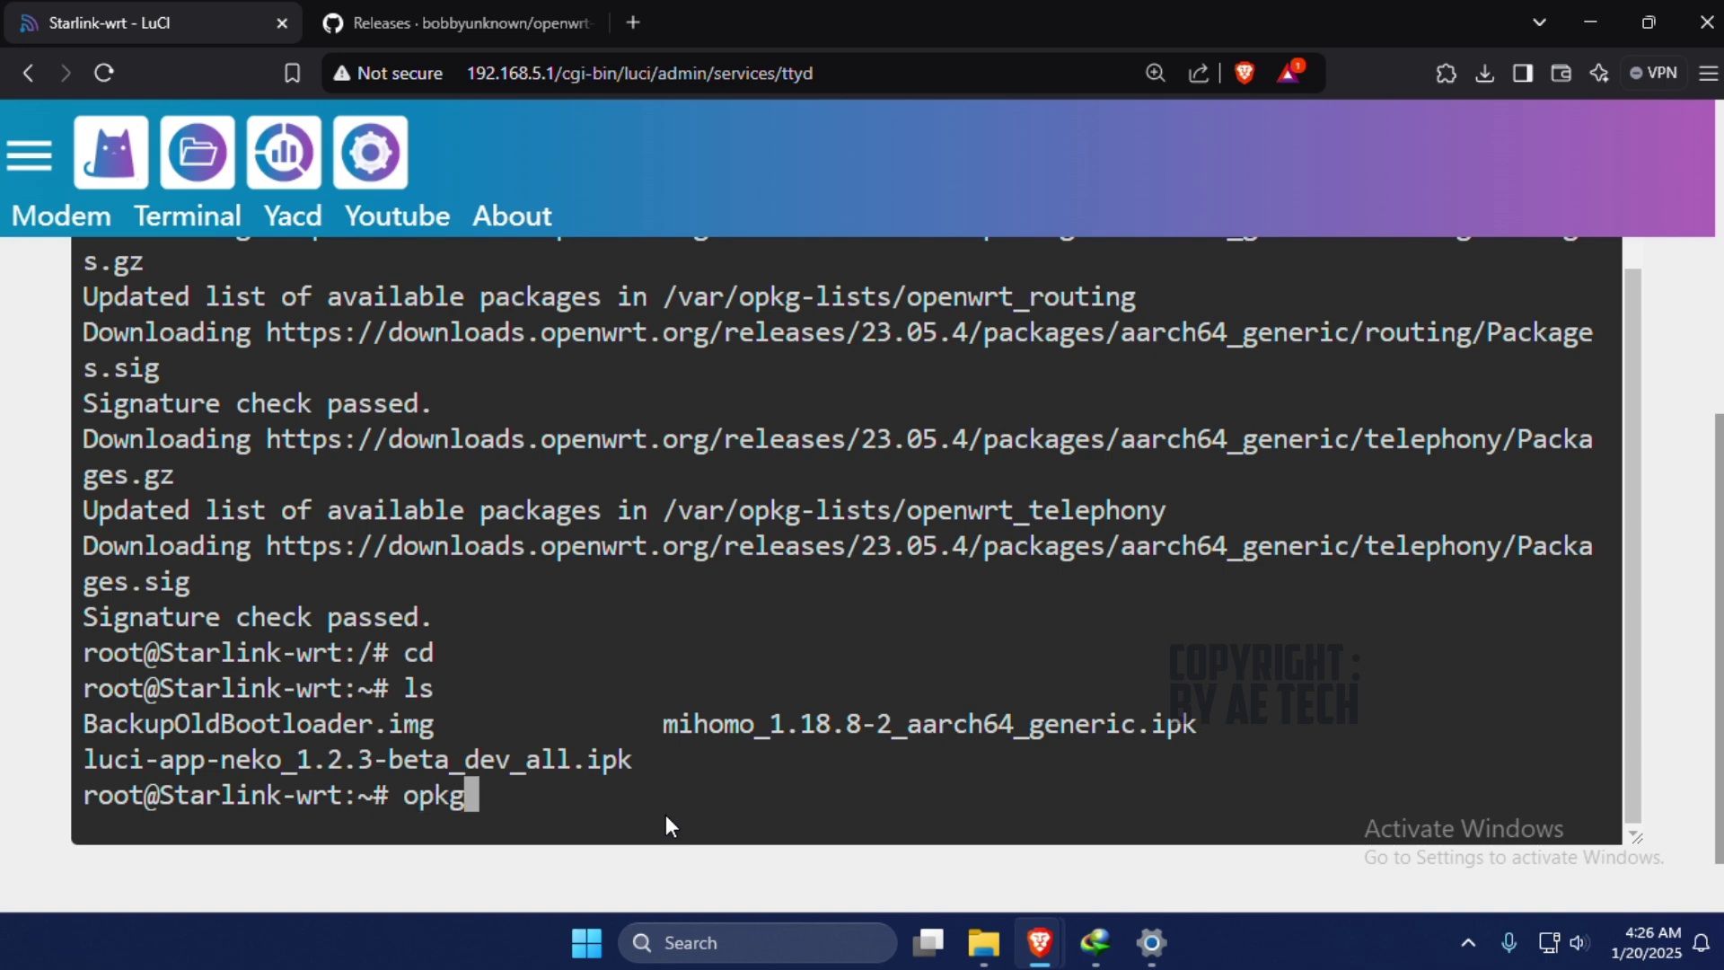
{"action": "type", "text": " install"}
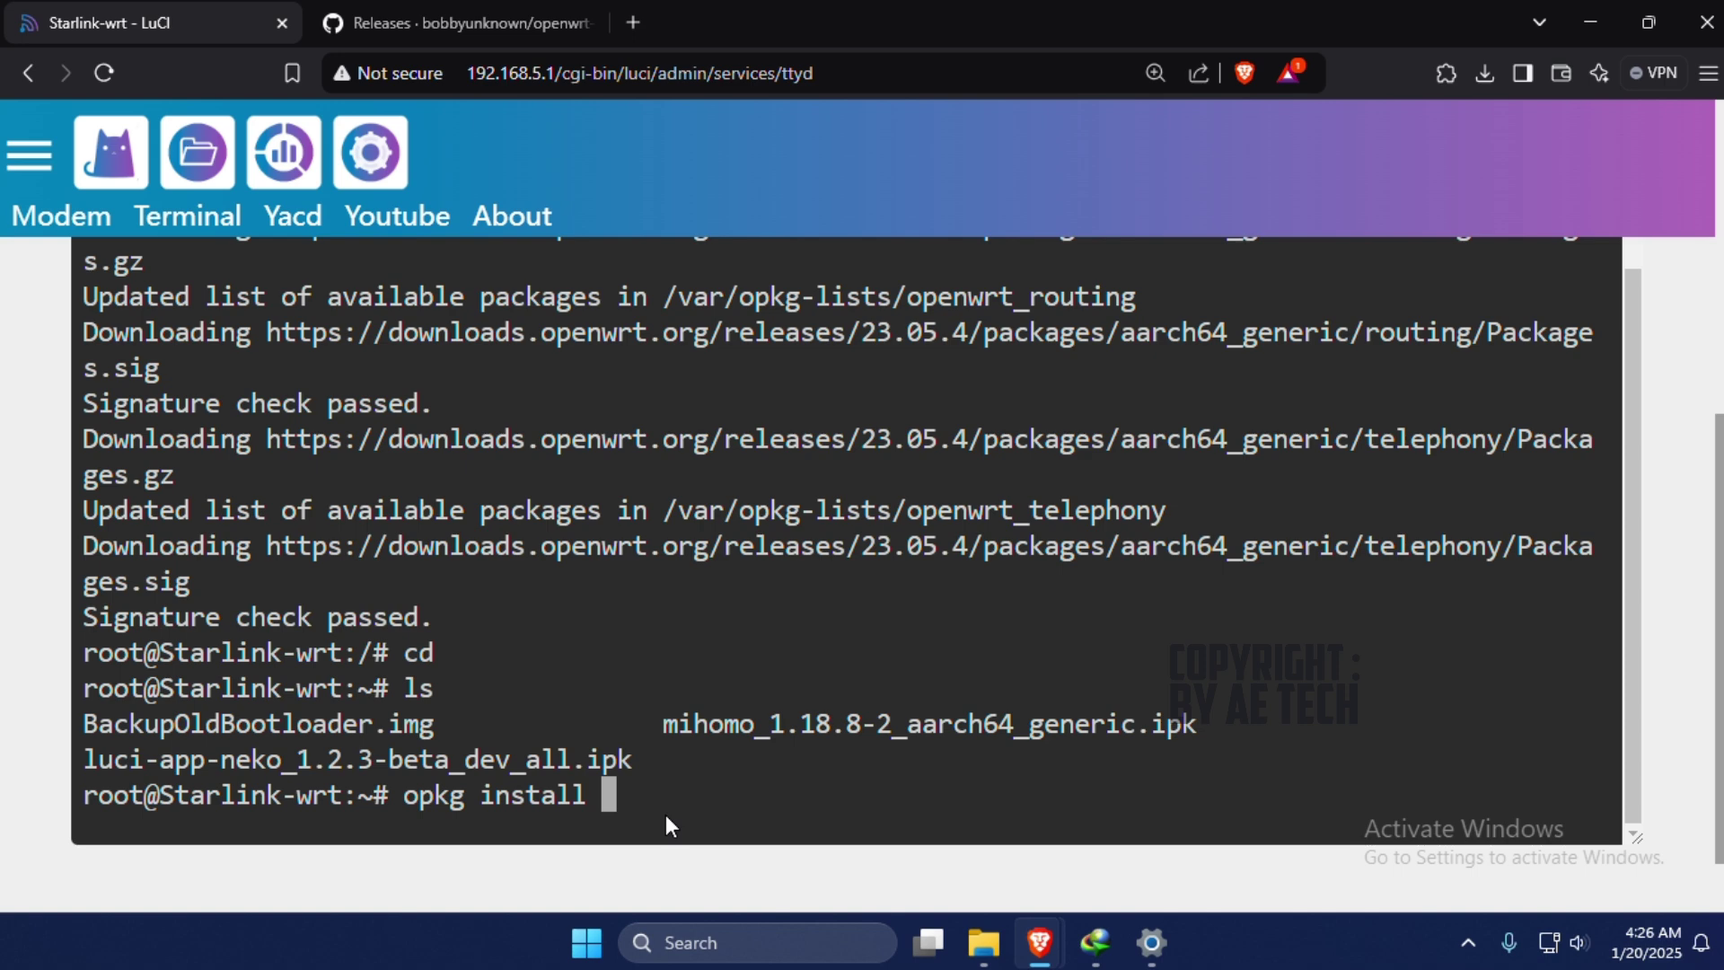
{"action": "right_click", "coordinate": [665, 815]}
{"action": "left_click", "coordinate": [962, 544]}
Strip the stray ^[[200~ and ~ characters, run the install, and review the mihomo upgrade output.
{"action": "key", "text": "BackSpace"}
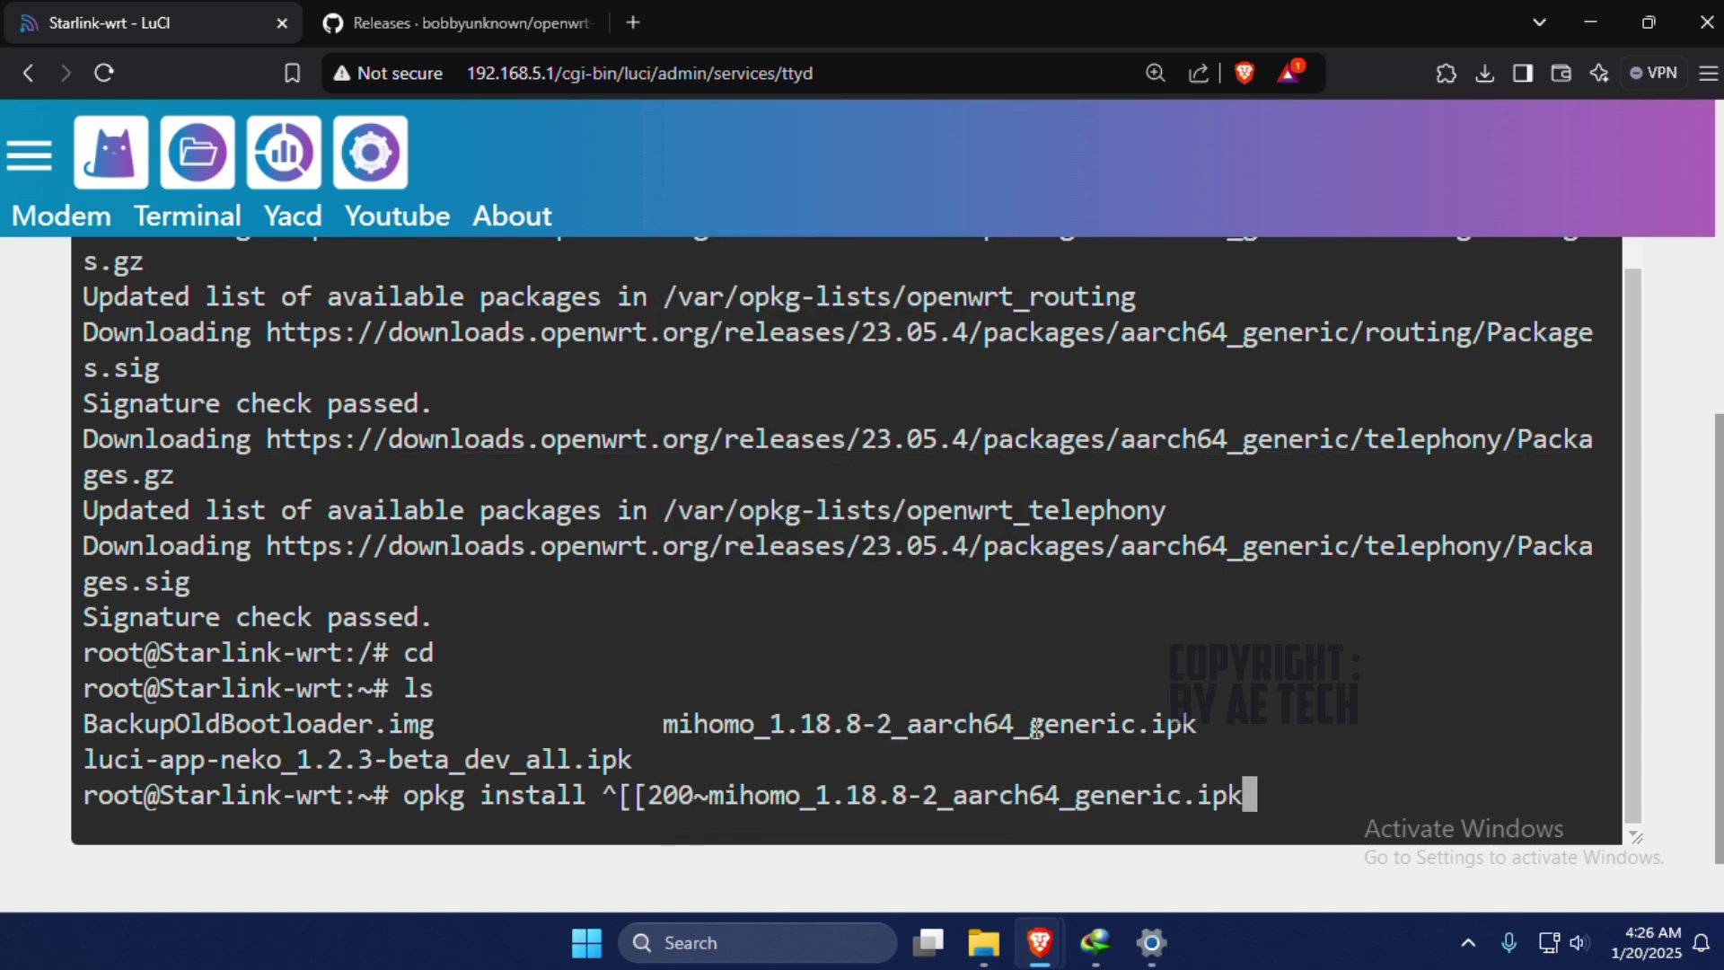
{"action": "key", "text": "Left"}
{"action": "key", "text": "Left"}
{"action": "key", "text": "Left"}
{"action": "key", "text": "Left"}
{"action": "key", "text": "Left"}
{"action": "key", "text": "Left"}
{"action": "key", "text": "Left"}
{"action": "key", "text": "Left"}
{"action": "key", "text": "Left"}
{"action": "key", "text": "Left"}
{"action": "key", "text": "Left"}
{"action": "key", "text": "Left"}
{"action": "key", "text": "Left"}
{"action": "key", "text": "Left"}
{"action": "key", "text": "Left"}
{"action": "key", "text": "Left"}
{"action": "key", "text": "Left"}
{"action": "key", "text": "Left"}
{"action": "key", "text": "Left"}
{"action": "key", "text": "Left"}
{"action": "key", "text": "Left"}
{"action": "key", "text": "Left"}
{"action": "key", "text": "Left"}
{"action": "key", "text": "Left"}
{"action": "key", "text": "Left"}
{"action": "key", "text": "Left"}
{"action": "key", "text": "Left"}
{"action": "key", "text": "Left"}
{"action": "key", "text": "Left"}
{"action": "key", "text": "Left"}
{"action": "key", "text": "Left"}
{"action": "key", "text": "Left"}
{"action": "key", "text": "Left"}
{"action": "key", "text": "Left"}
{"action": "key", "text": "Left"}
{"action": "key", "text": "BackSpace"}
{"action": "key", "text": "BackSpace"}
{"action": "key", "text": "BackSpace"}
{"action": "key", "text": "BackSpace"}
{"action": "key", "text": "BackSpace"}
{"action": "key", "text": "BackSpace"}
{"action": "key", "text": "Left"}
{"action": "key", "text": "Left"}
{"action": "key", "text": "Left"}
{"action": "key", "text": "Left"}
{"action": "key", "text": "Left"}
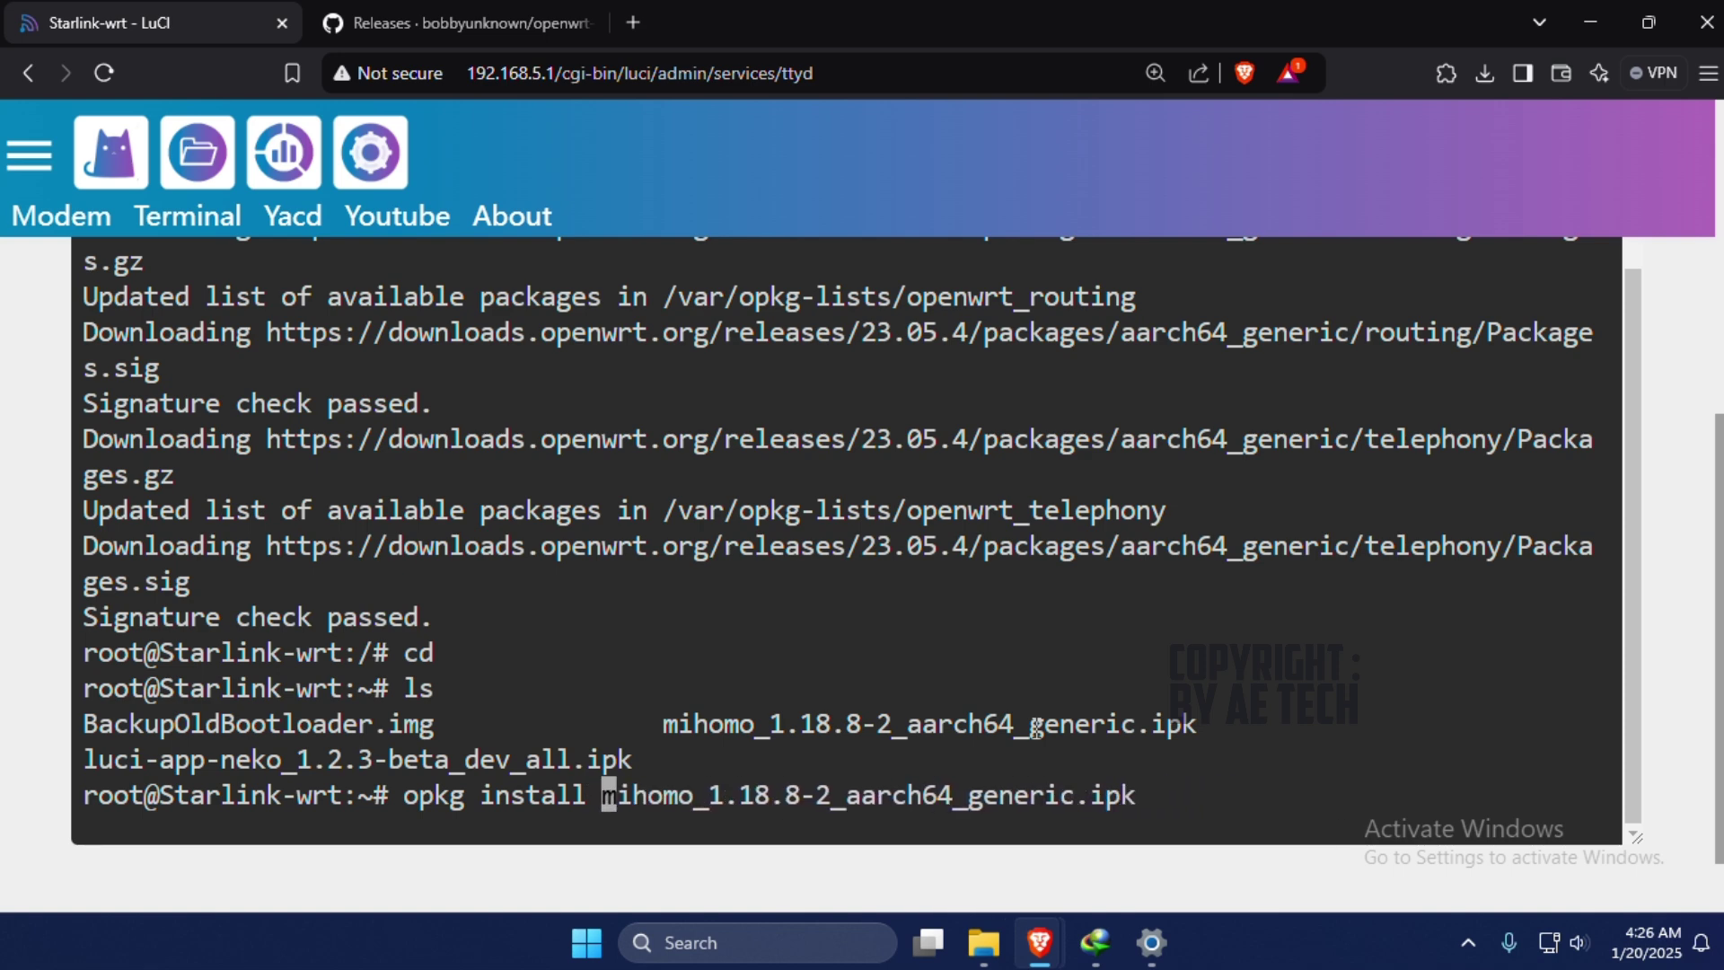
{"action": "key", "text": "Right"}
{"action": "key", "text": "Right"}
{"action": "key", "text": "Right"}
{"action": "key", "text": "Right"}
{"action": "key", "text": "Right"}
{"action": "key", "text": "Right"}
{"action": "key", "text": "Right"}
{"action": "key", "text": "Right"}
{"action": "key", "text": "Right"}
{"action": "key", "text": "Right"}
{"action": "key", "text": "Right"}
{"action": "key", "text": "Right"}
{"action": "key", "text": "Right"}
{"action": "key", "text": "Right"}
{"action": "key", "text": "Right"}
{"action": "key", "text": "Right"}
{"action": "key", "text": "Right"}
{"action": "key", "text": "Right"}
{"action": "key", "text": "Right"}
{"action": "key", "text": "Right"}
{"action": "key", "text": "Right"}
{"action": "key", "text": "Return"}
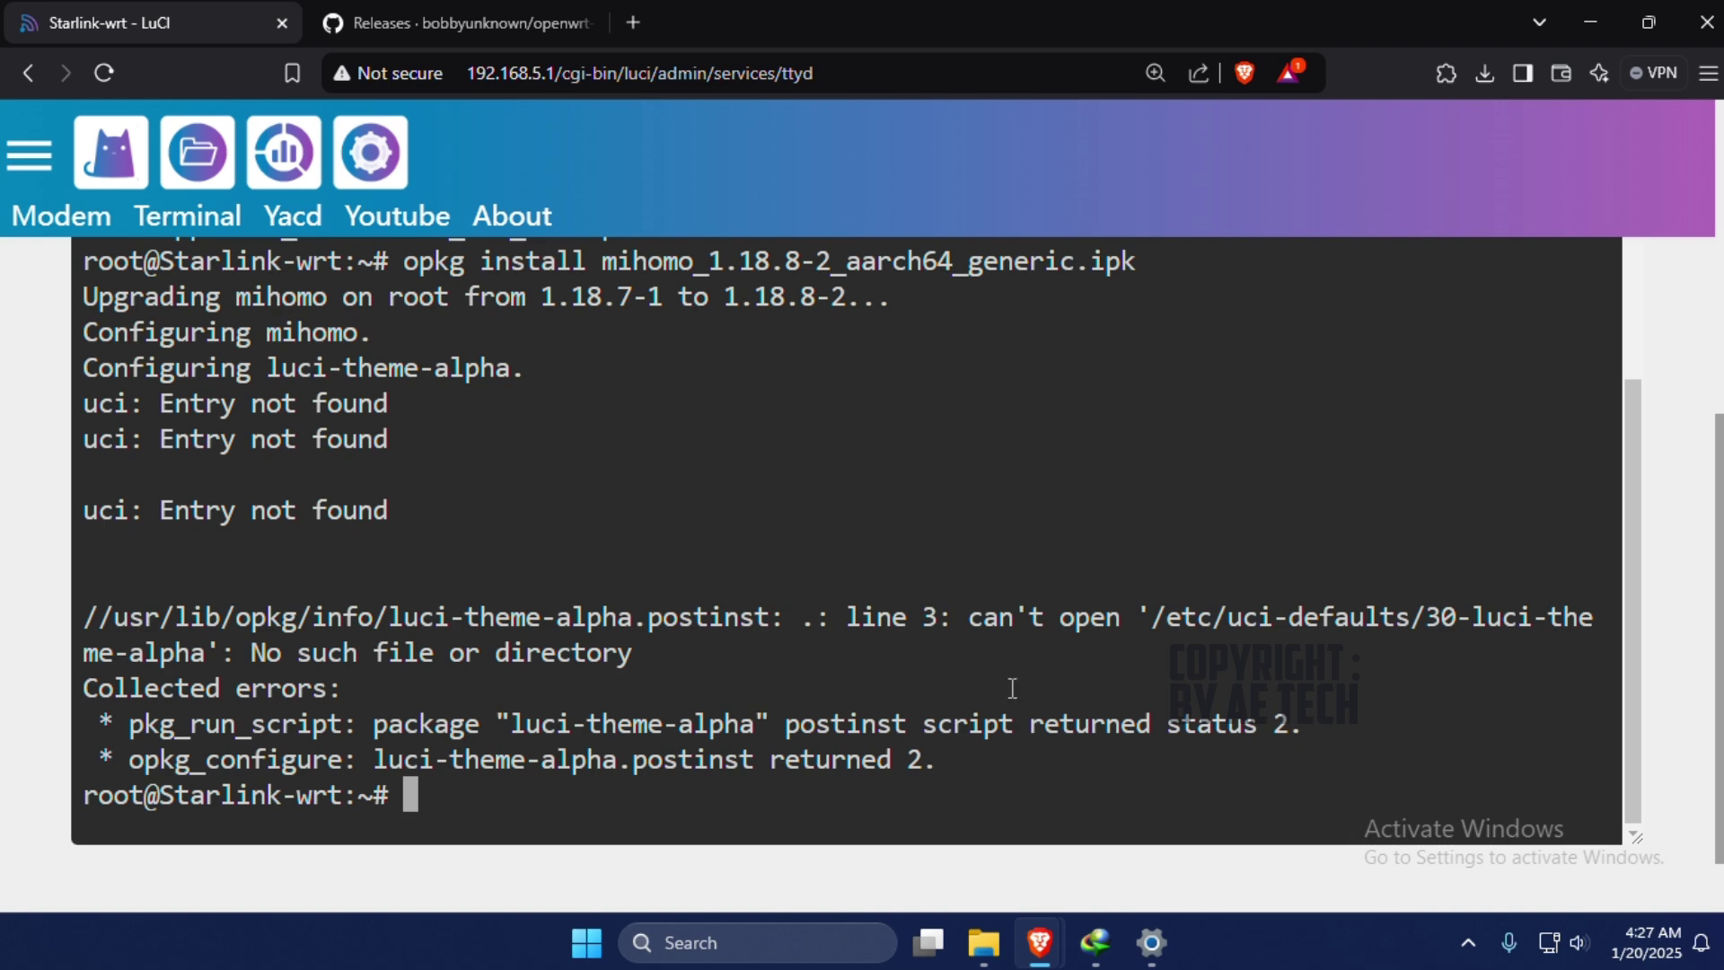
{"action": "scroll", "coordinate": [624, 468], "scroll_direction": "up", "scroll_amount": 5}
{"action": "scroll", "coordinate": [520, 450], "scroll_direction": "up", "scroll_amount": 5}
{"action": "scroll", "coordinate": [519, 450], "scroll_direction": "down", "scroll_amount": 10}
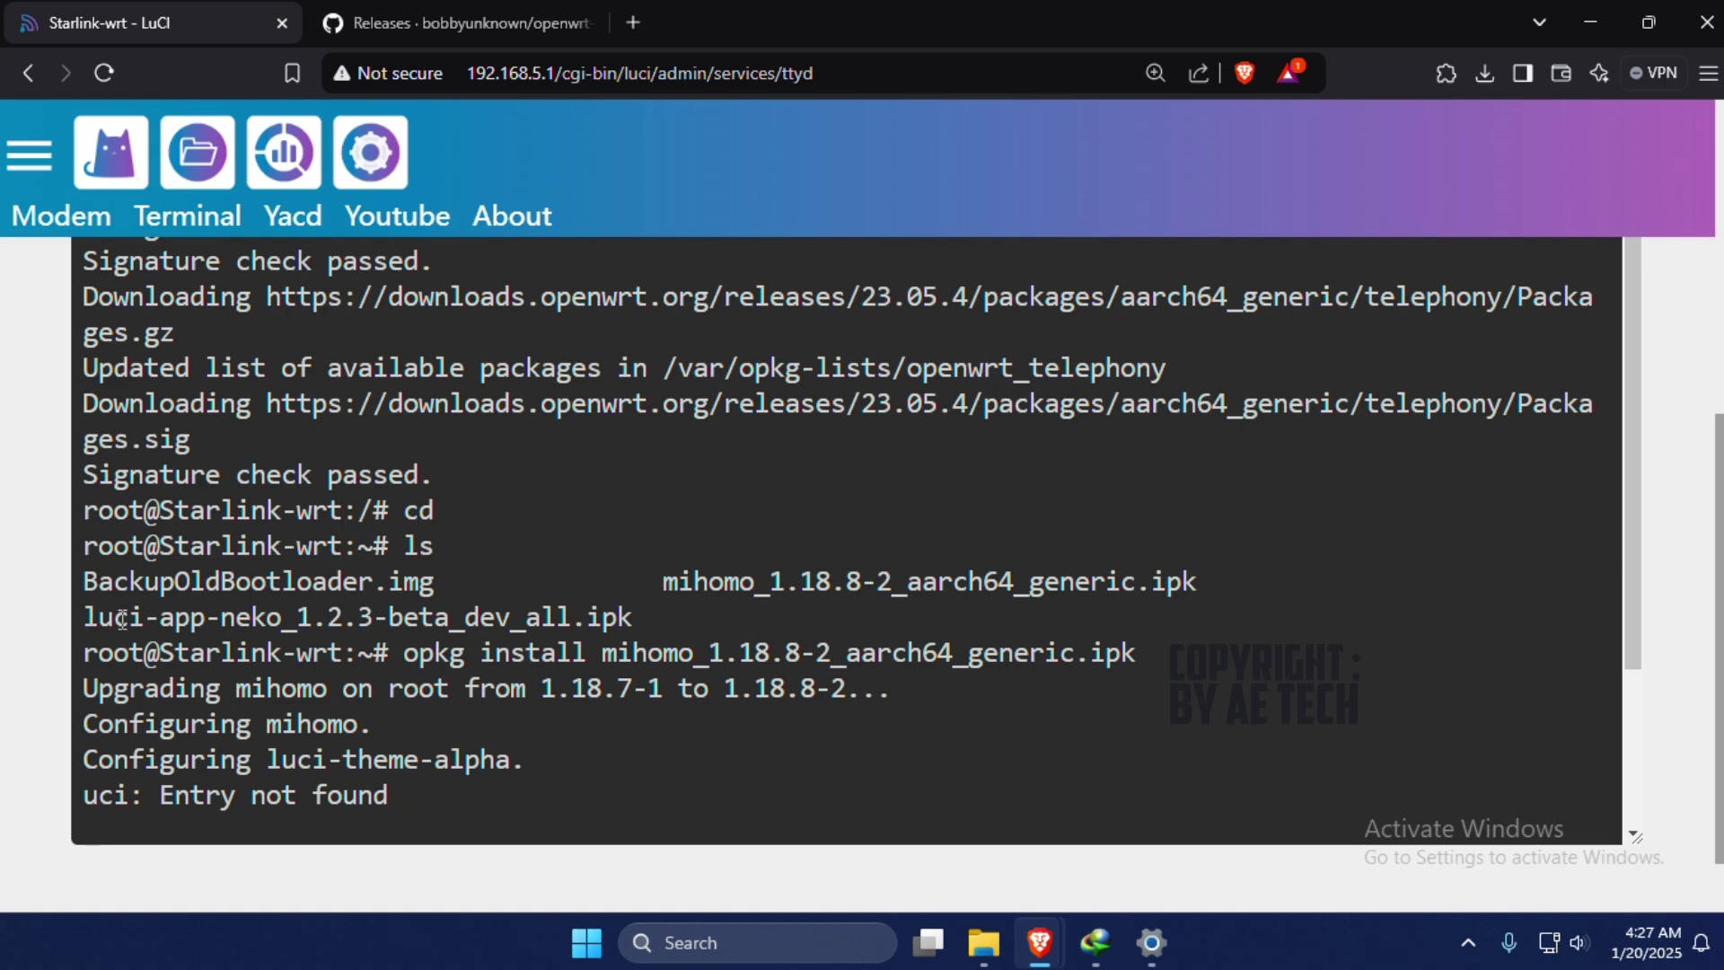
Build the command opkg install luci-app-neko_1.2.3-beta_dev_all.ipk by pasting the copied file name.
{"action": "left_click_drag", "start_coordinate": [85, 620], "coordinate": [629, 617]}
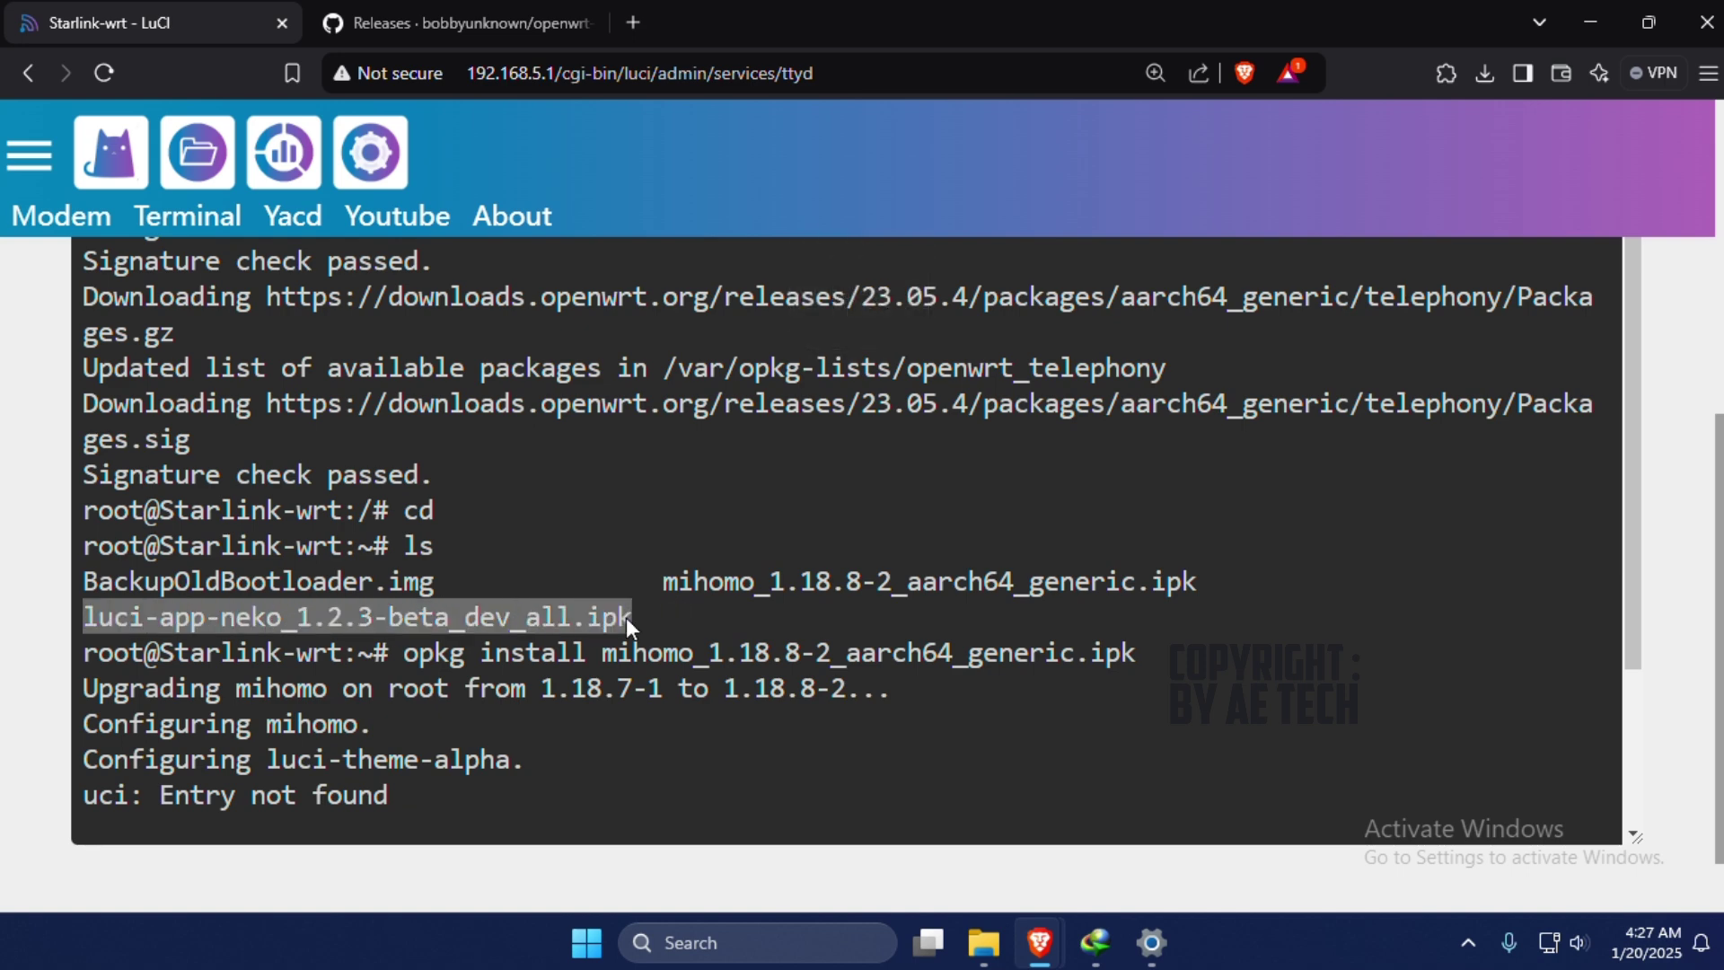
{"action": "right_click", "coordinate": [626, 617]}
{"action": "left_click", "coordinate": [724, 375]}
{"action": "type", "text": "o"}
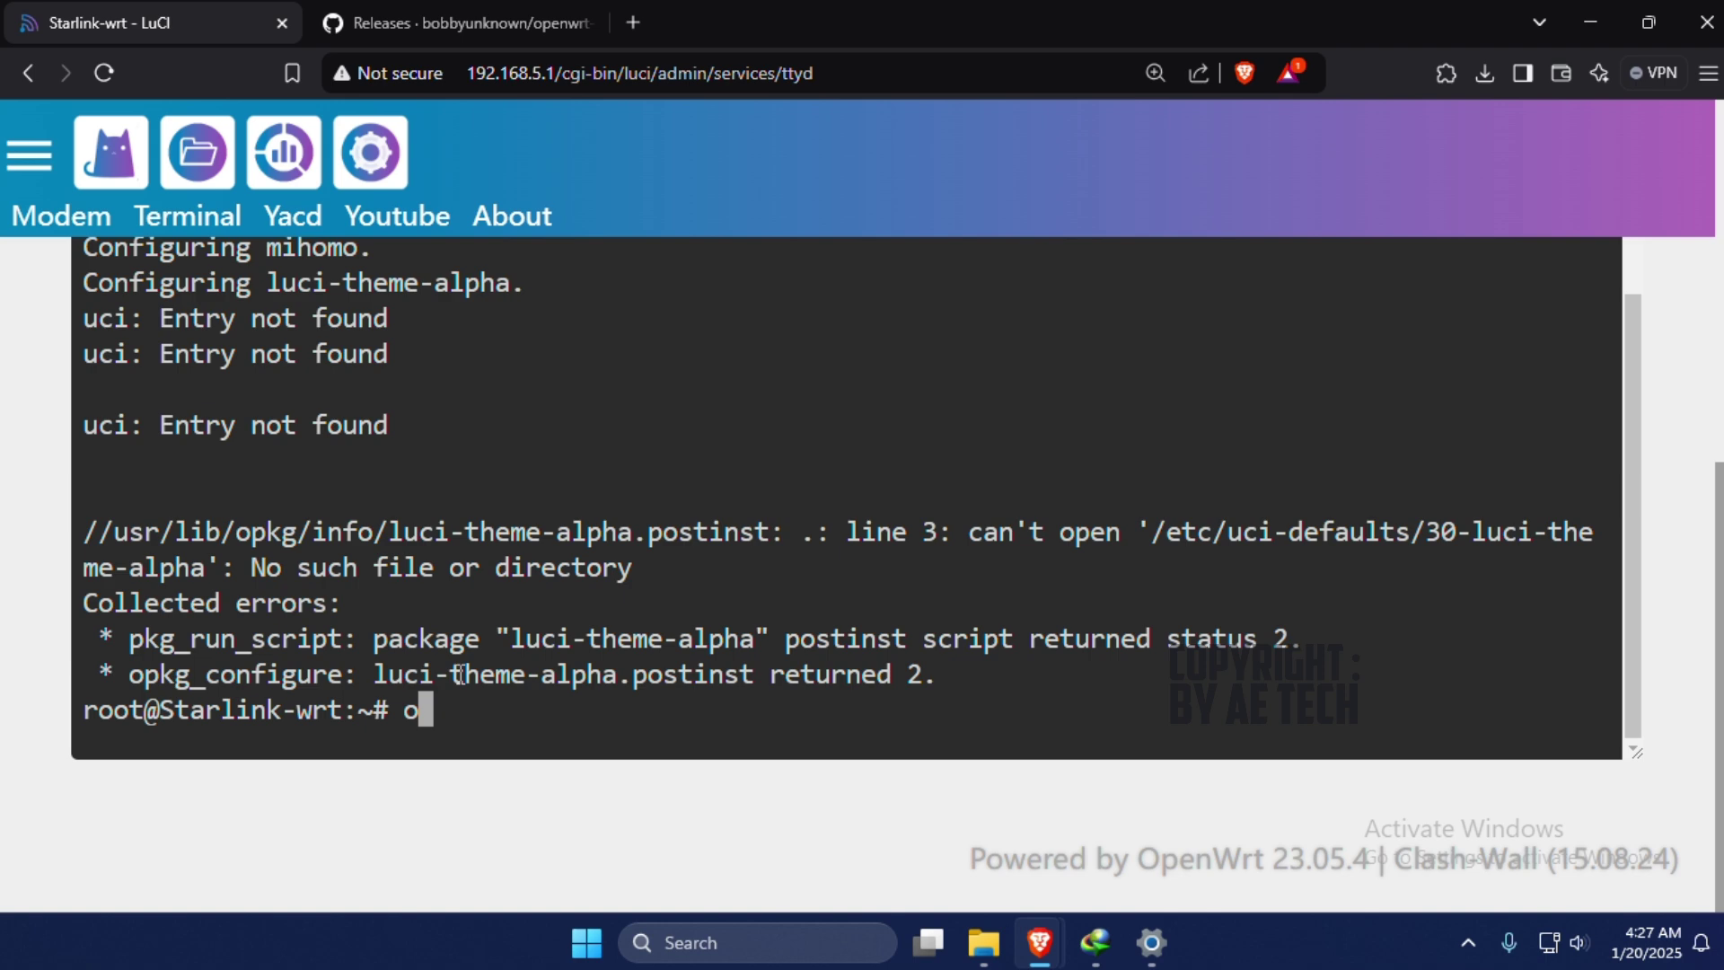
{"action": "type", "text": "pkg insta"}
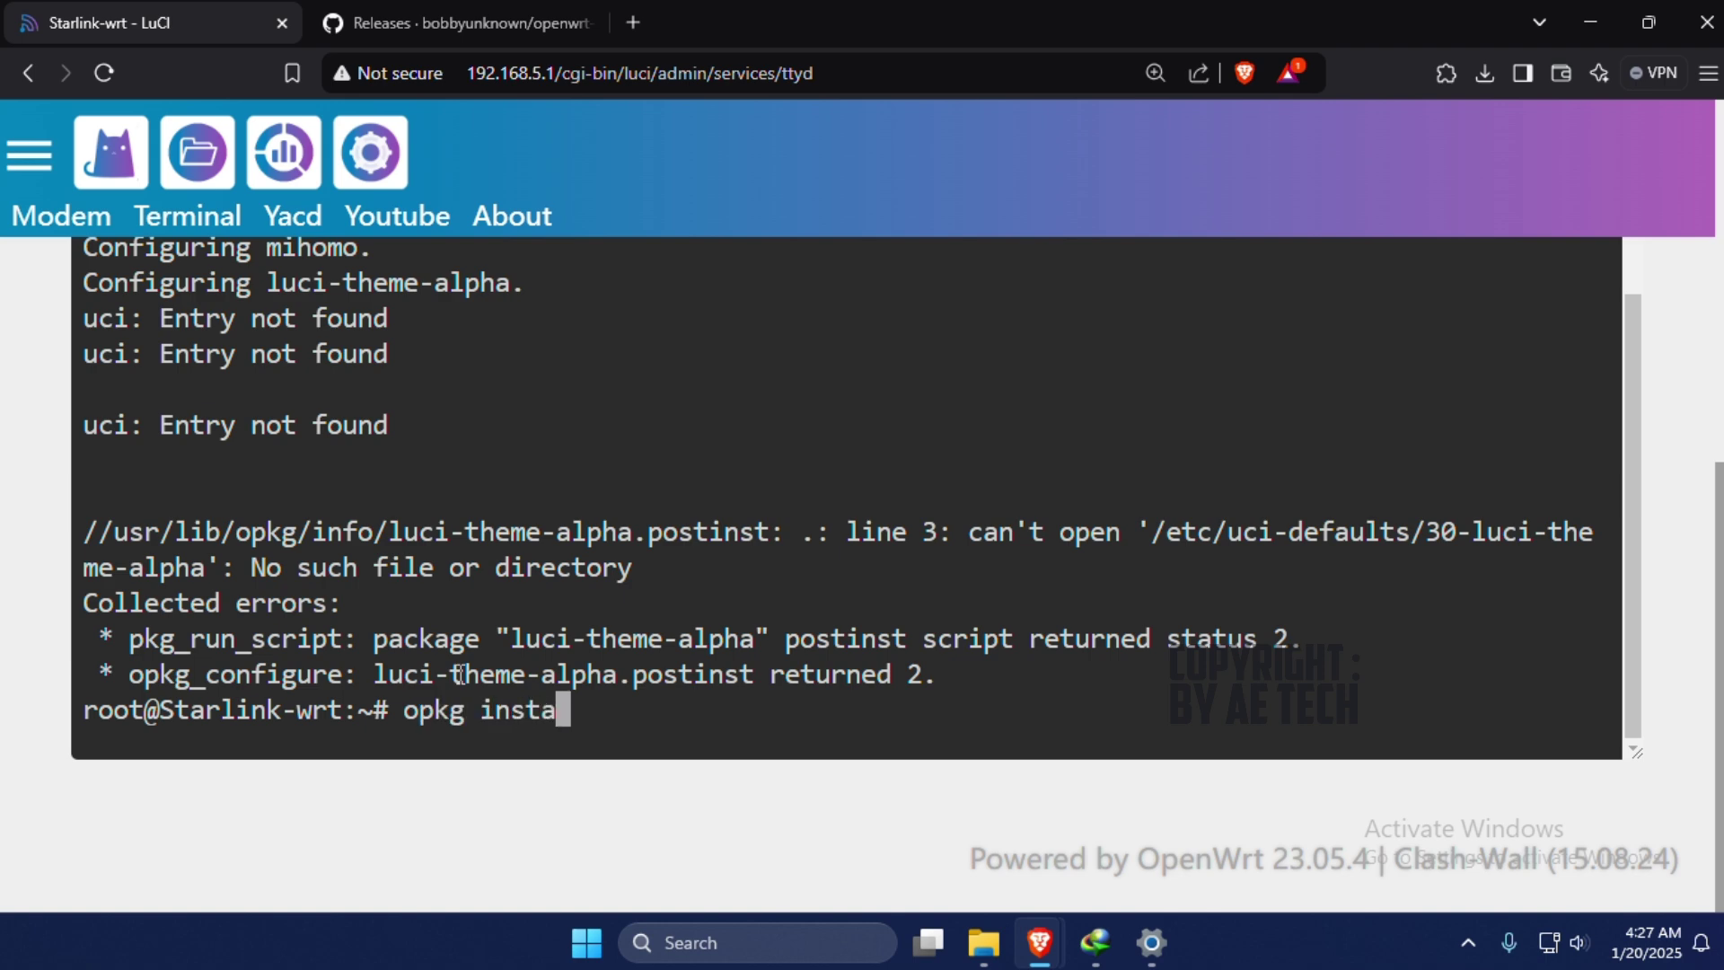
{"action": "type", "text": "ll"}
{"action": "right_click", "coordinate": [673, 711]}
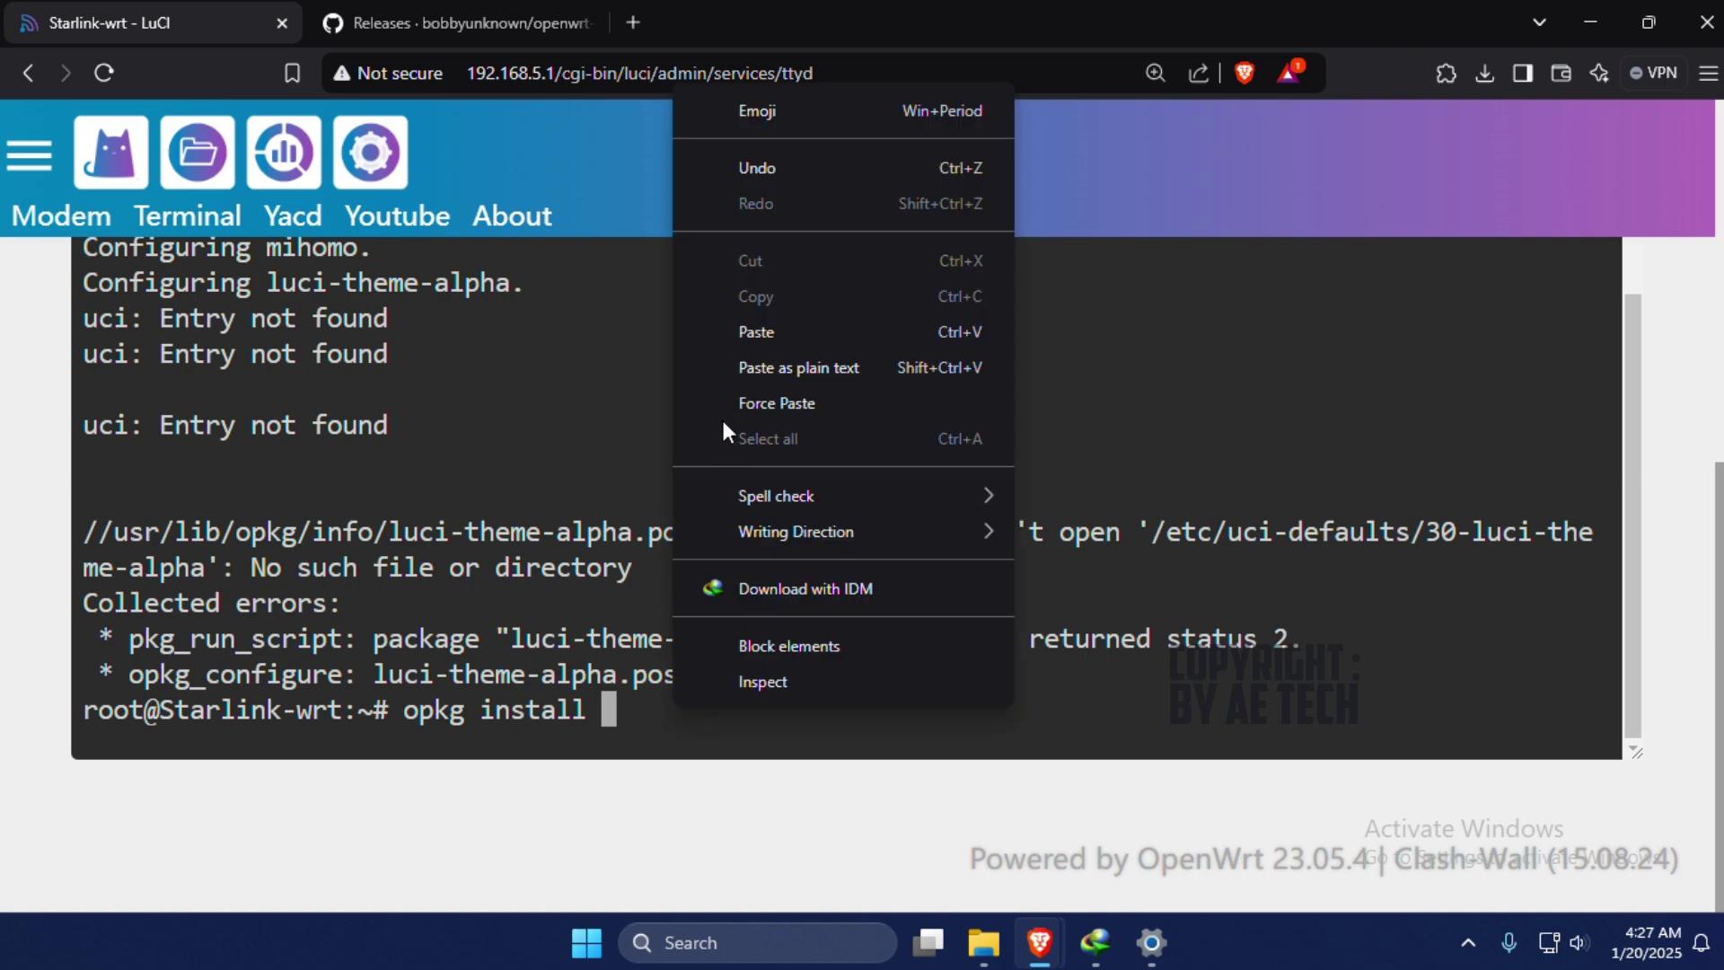
{"action": "left_click", "coordinate": [770, 330]}
Run the luci-app-neko install and review the output reporting Neko's first install.
{"action": "key", "text": "Return"}
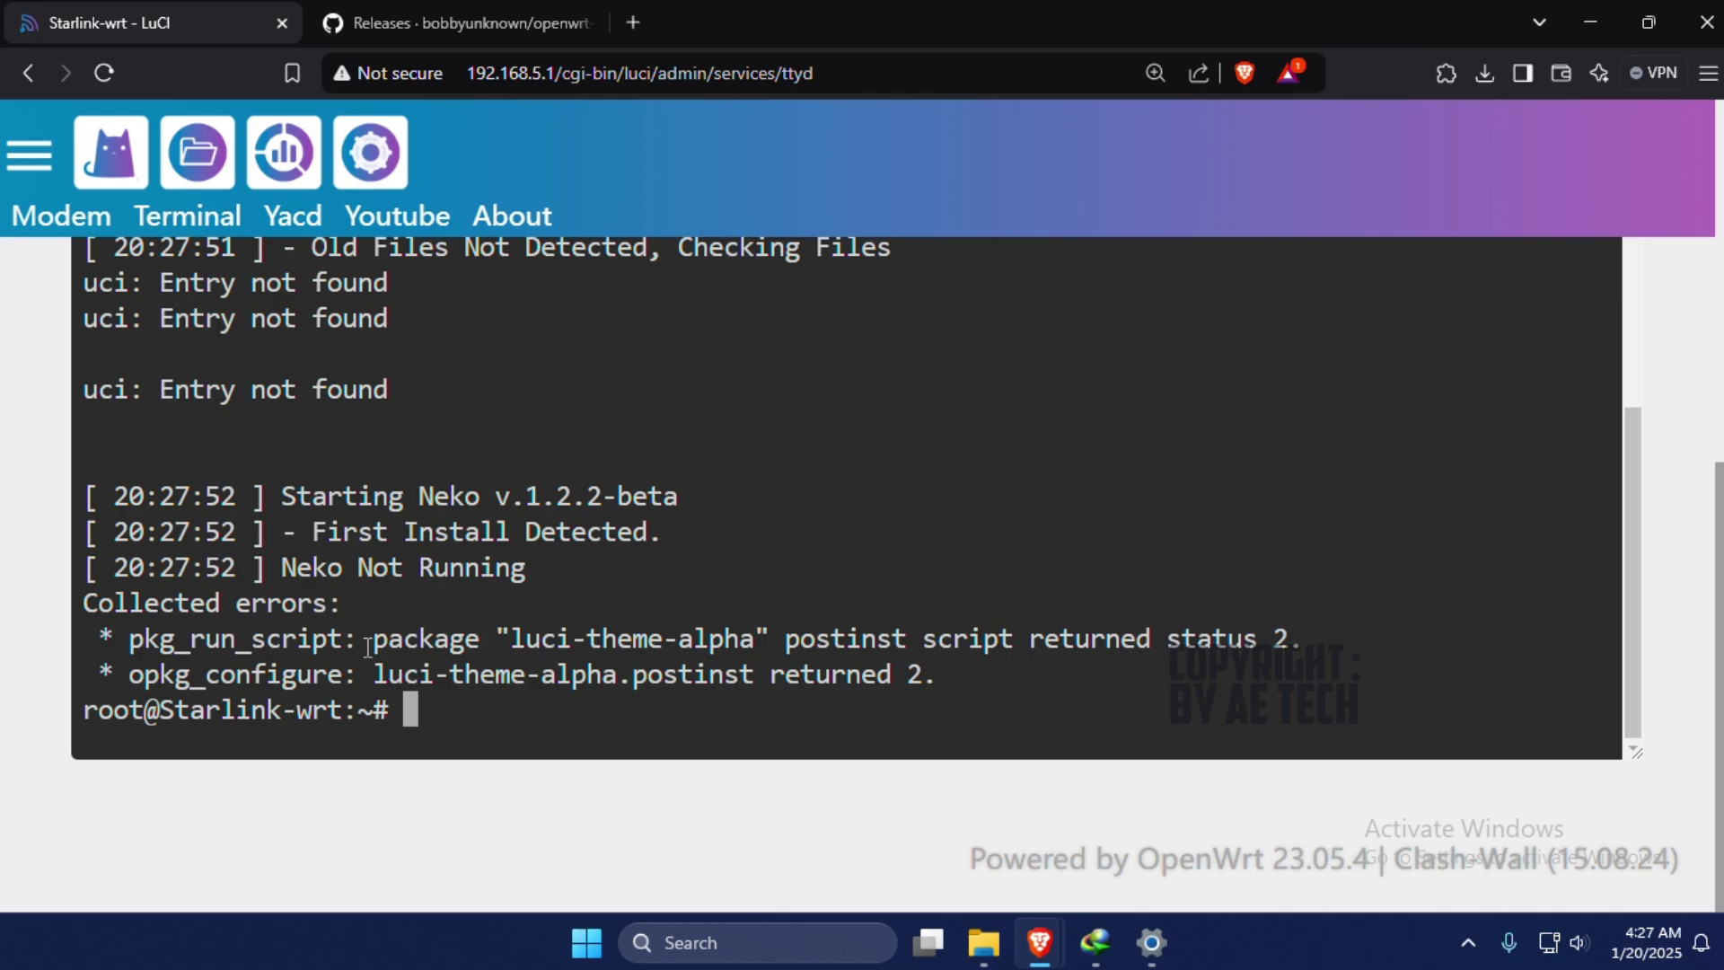
{"action": "scroll", "coordinate": [585, 628], "scroll_direction": "up", "scroll_amount": 5}
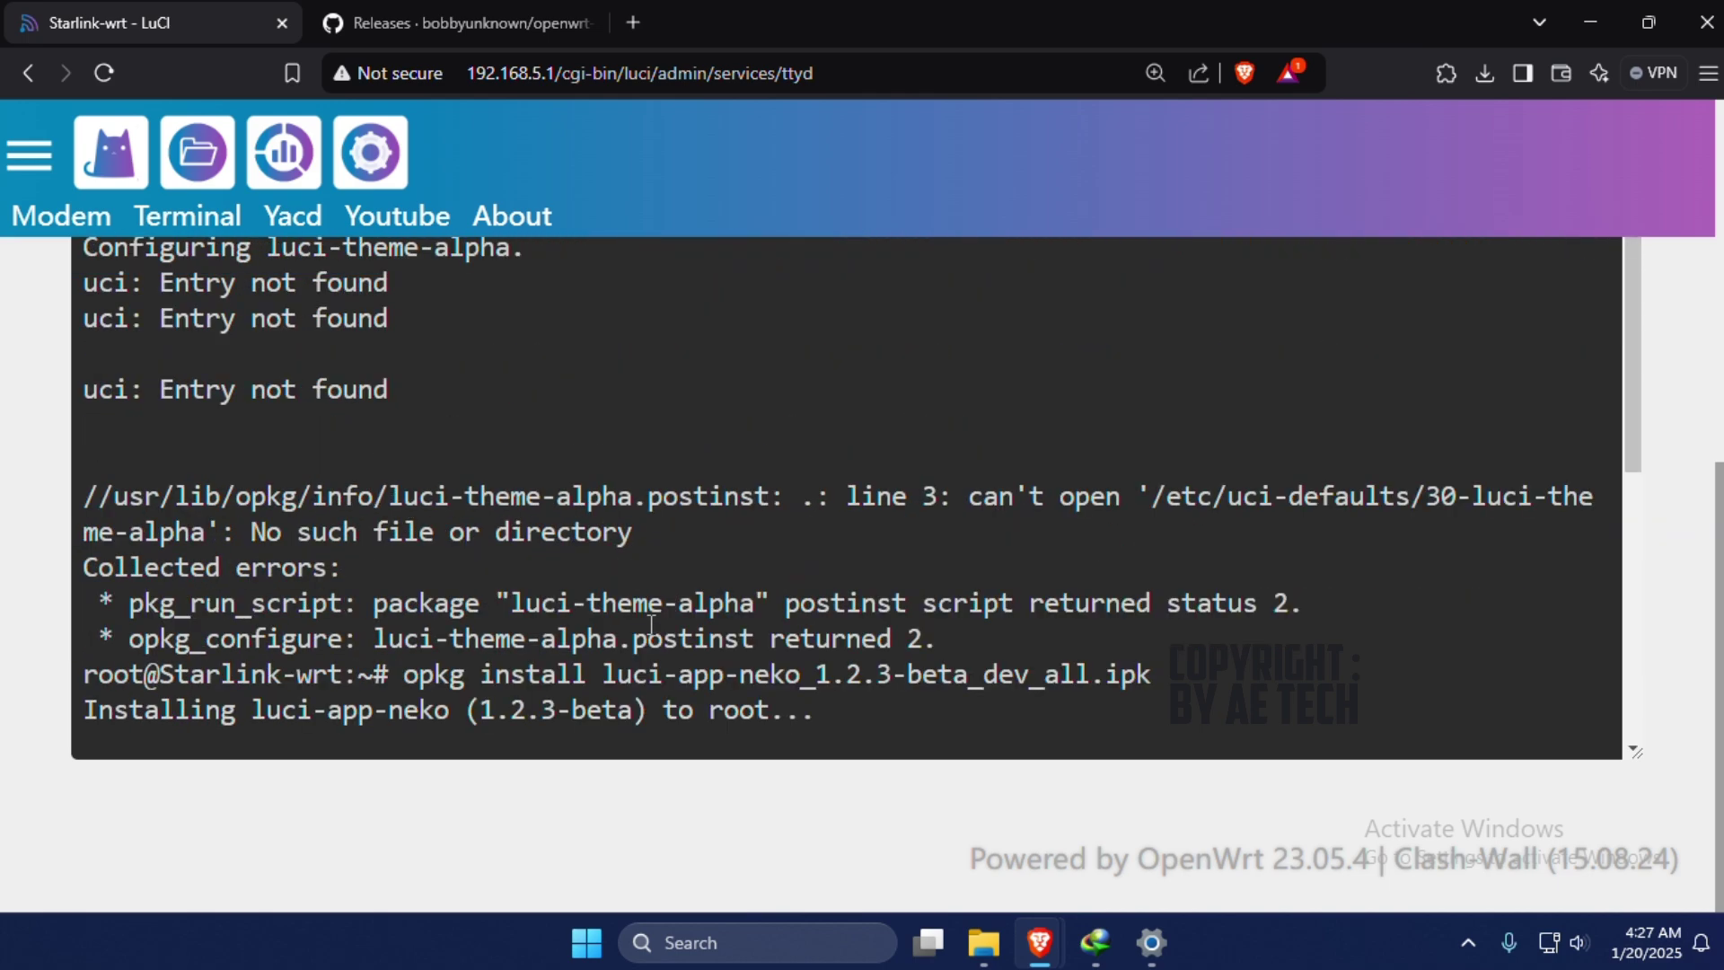
{"action": "scroll", "coordinate": [466, 637], "scroll_direction": "down", "scroll_amount": 3}
{"action": "scroll", "coordinate": [466, 636], "scroll_direction": "down", "scroll_amount": 3}
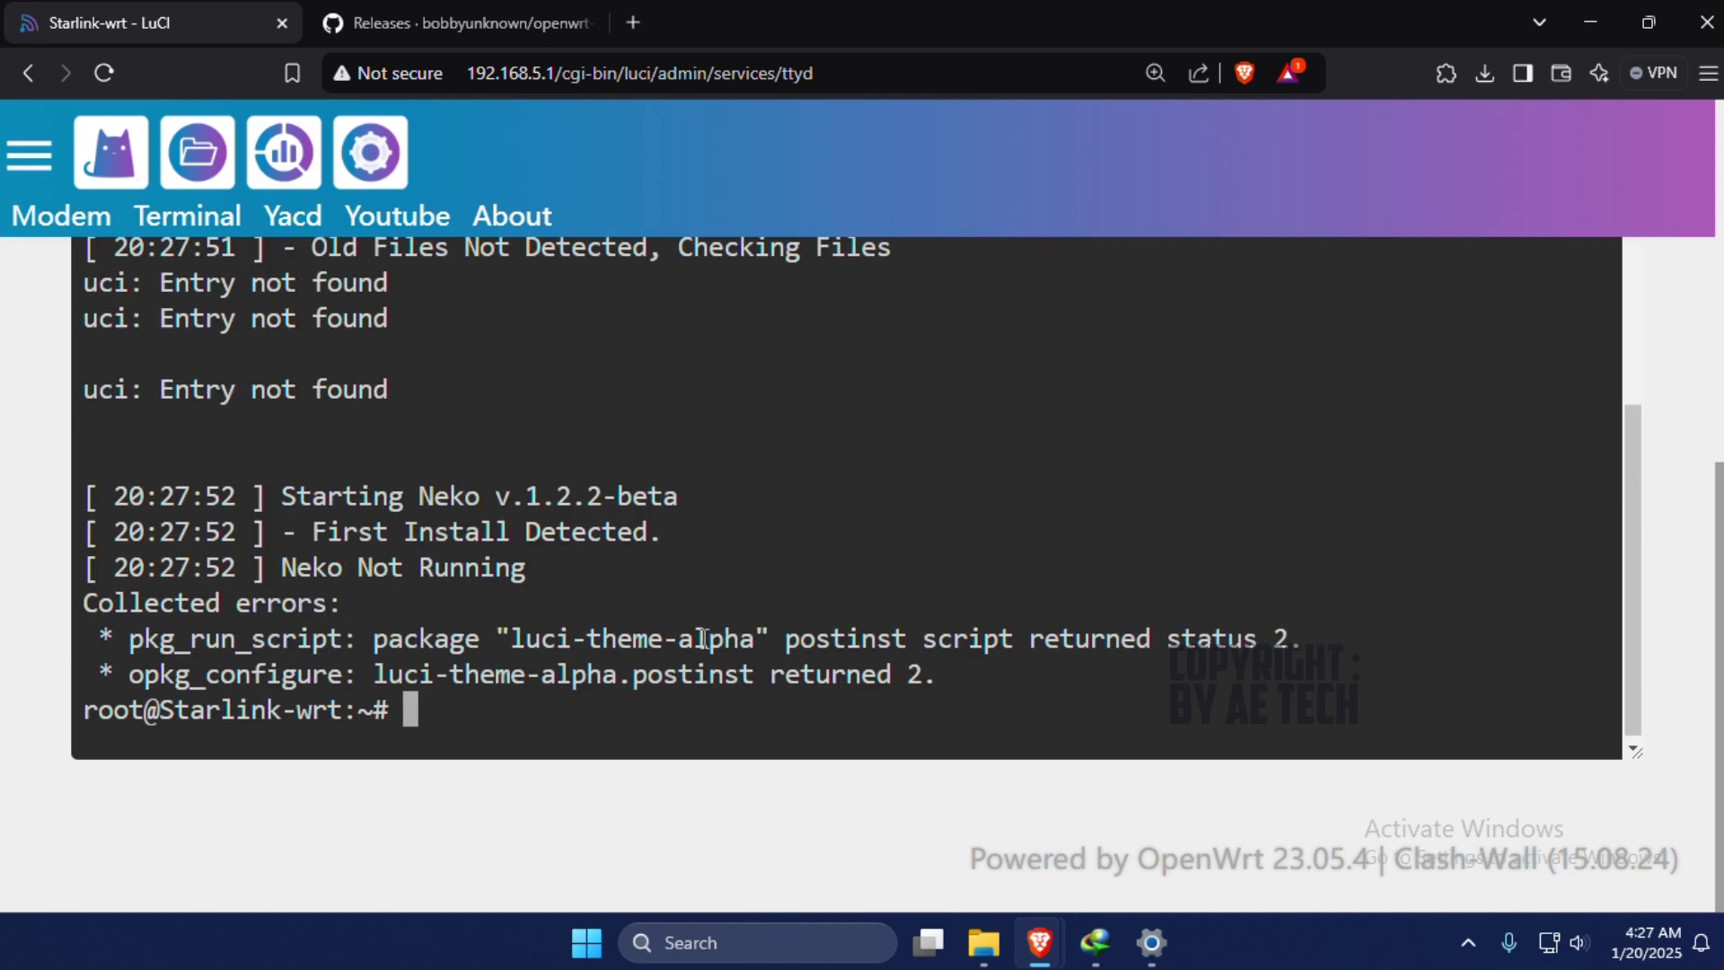
{"action": "key", "text": "ctrl+minus"}
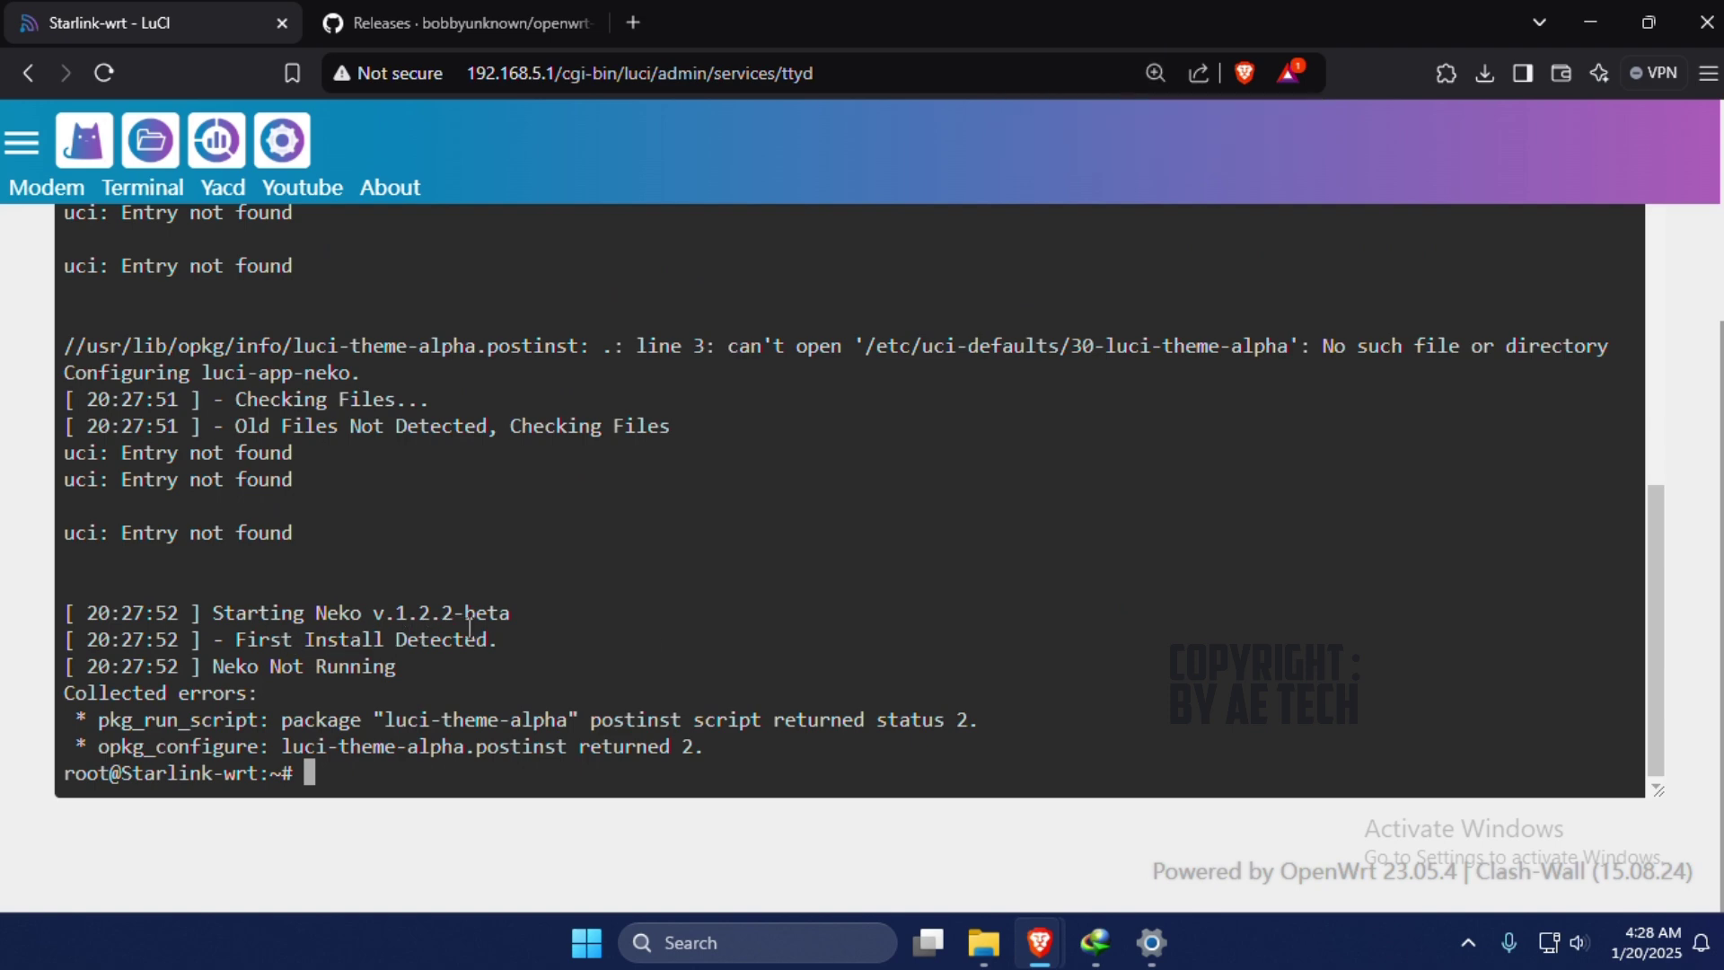
Log out of the router interface and confirm leaving the terminal page.
{"action": "scroll", "coordinate": [756, 631], "scroll_direction": "up", "scroll_amount": 10}
{"action": "scroll", "coordinate": [867, 628], "scroll_direction": "down", "scroll_amount": 10}
{"action": "left_click", "coordinate": [21, 142]}
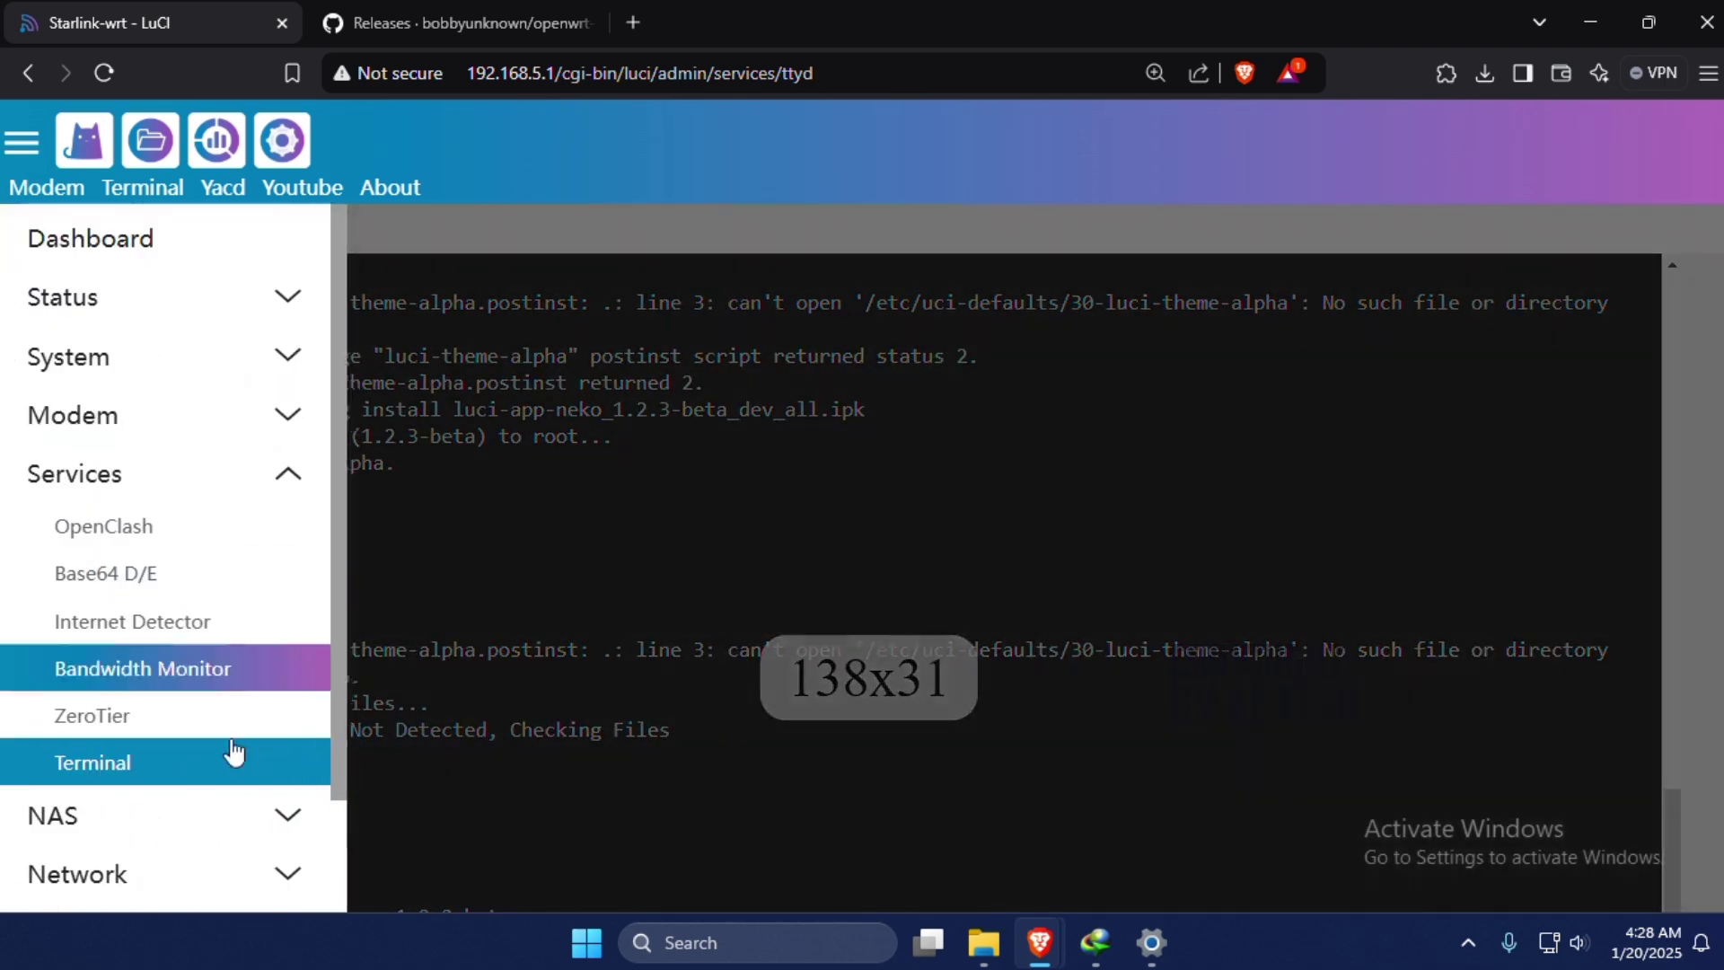
{"action": "scroll", "coordinate": [218, 870], "scroll_direction": "down", "scroll_amount": 2}
{"action": "left_click", "coordinate": [218, 862]}
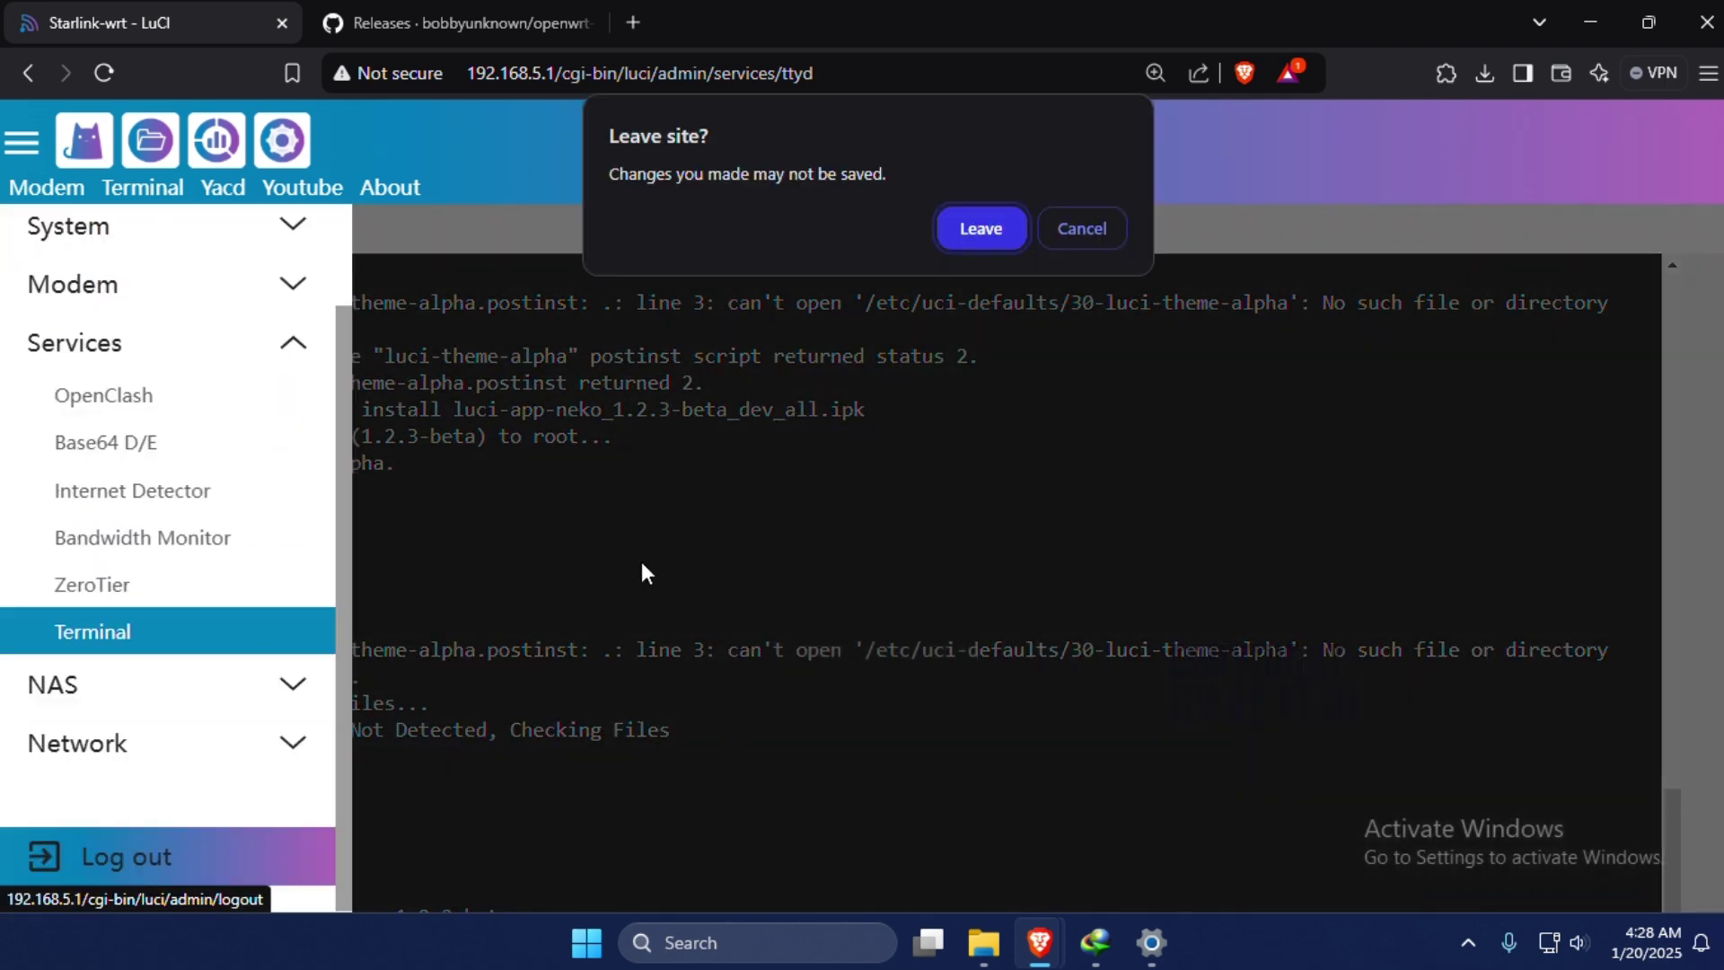
{"action": "left_click", "coordinate": [971, 213]}
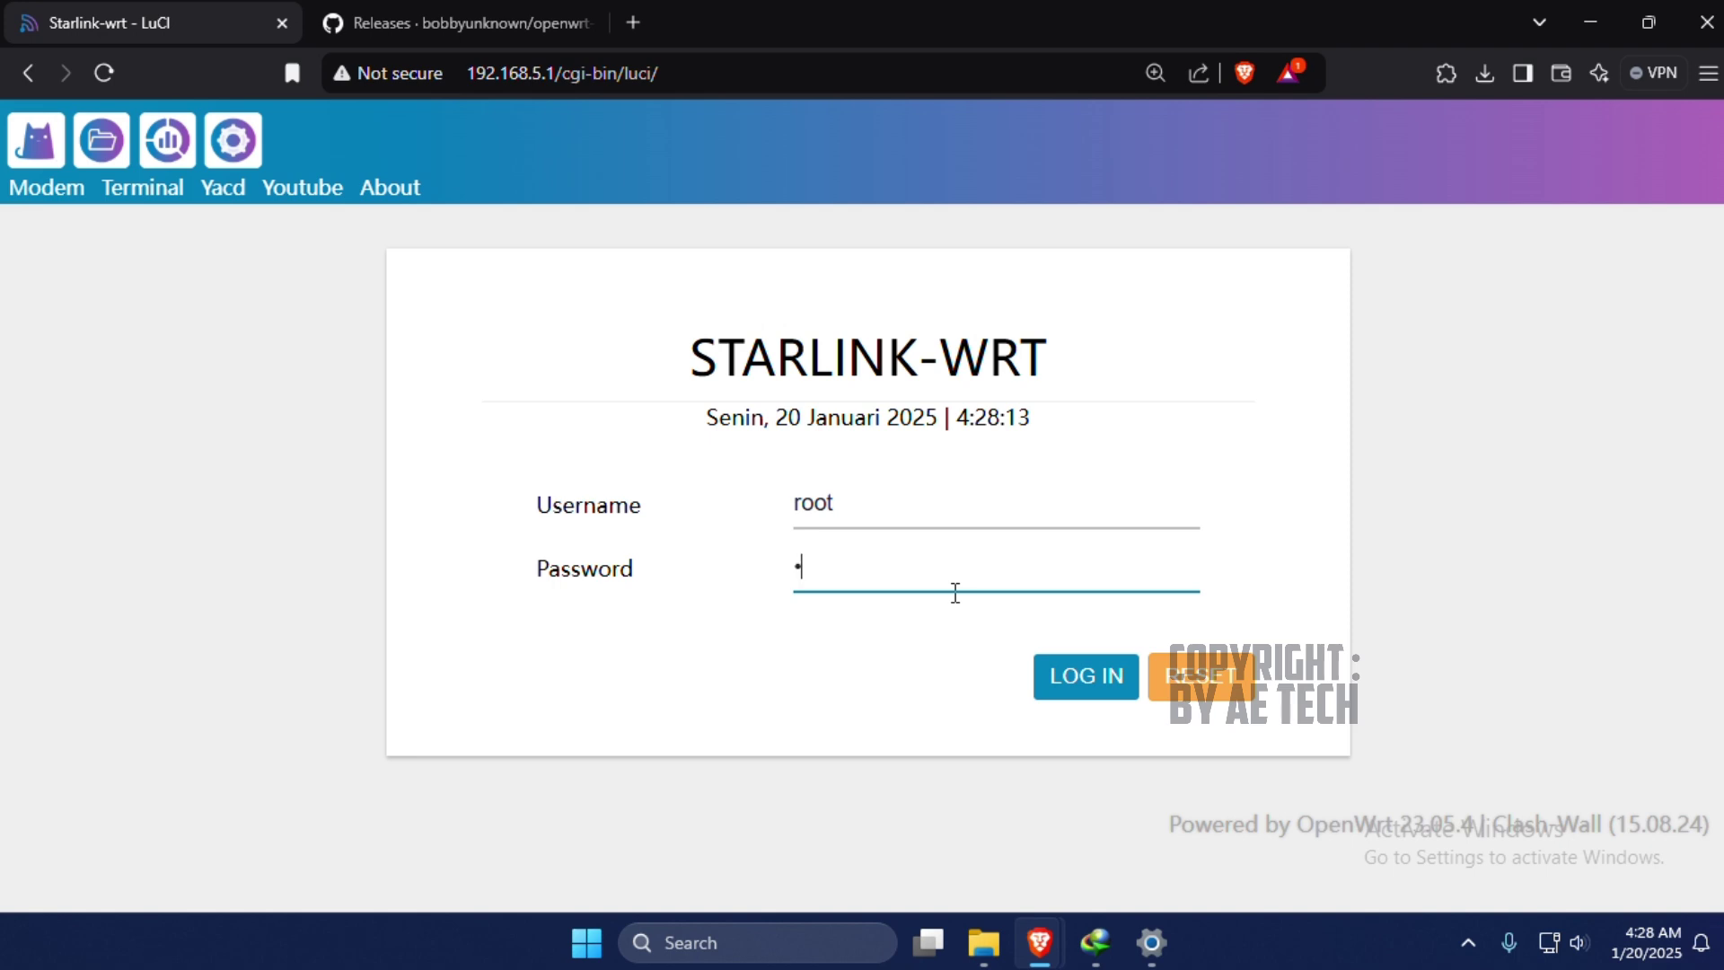
Log back in as root with the password and open Services > Neko.
{"action": "type", "text": "23"}
{"action": "key", "text": "Return"}
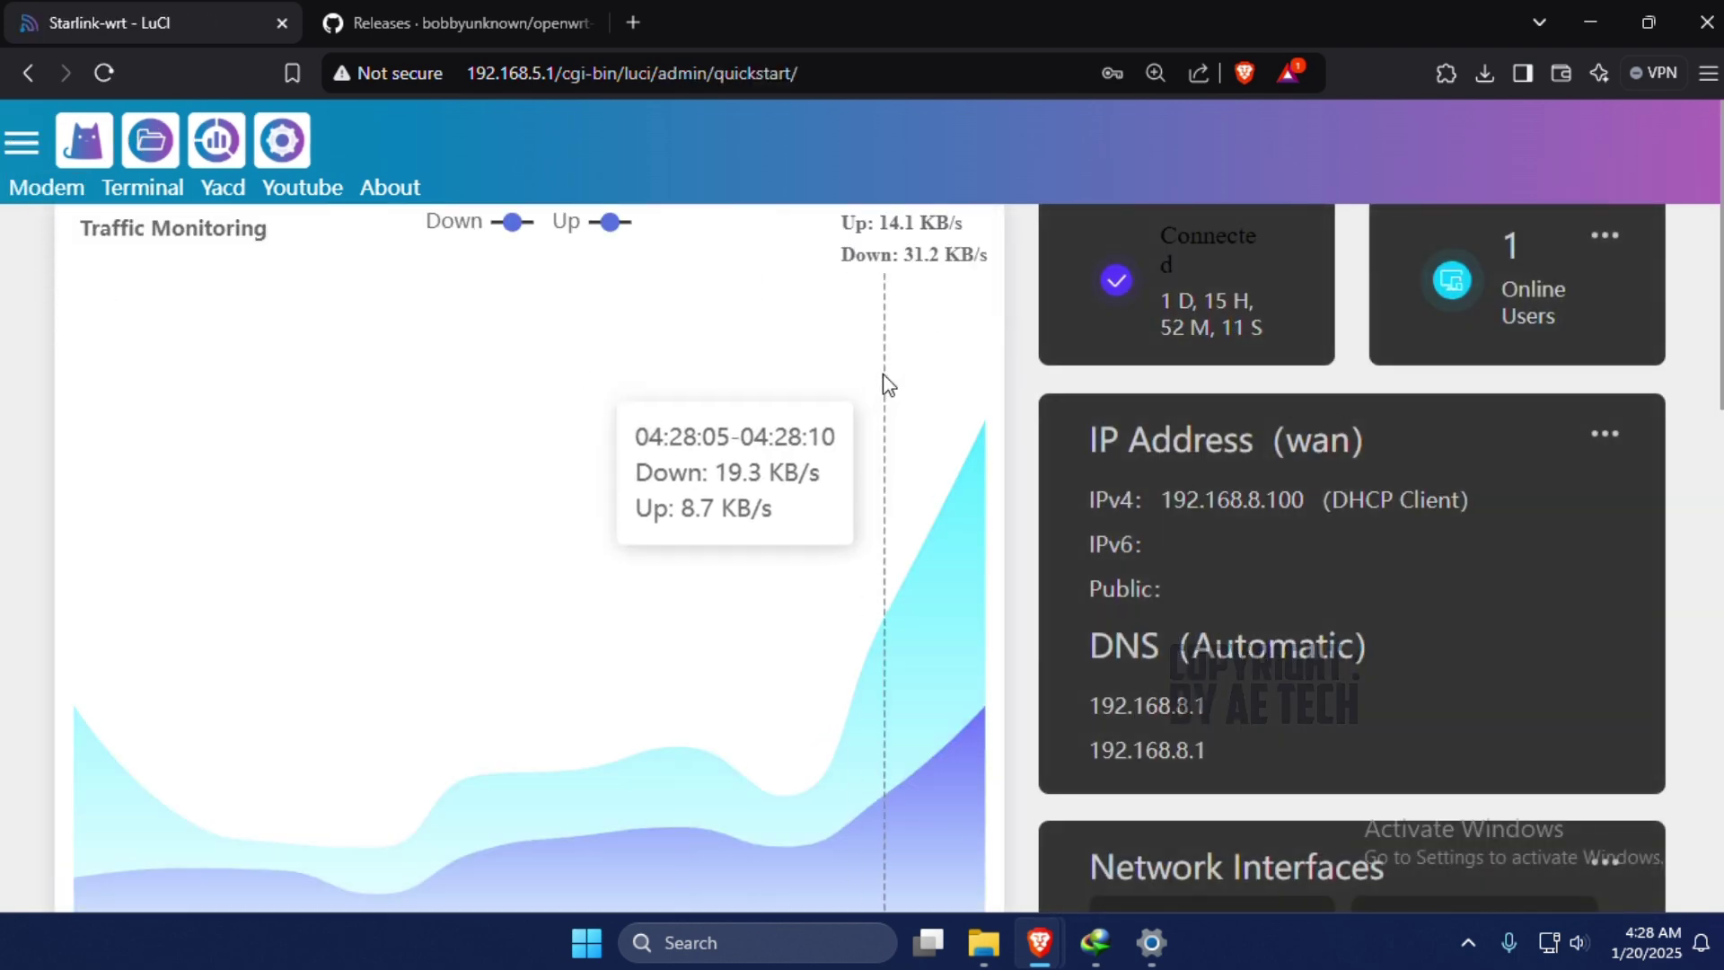
{"action": "key", "text": "ctrl+minus"}
{"action": "left_click", "coordinate": [178, 408]}
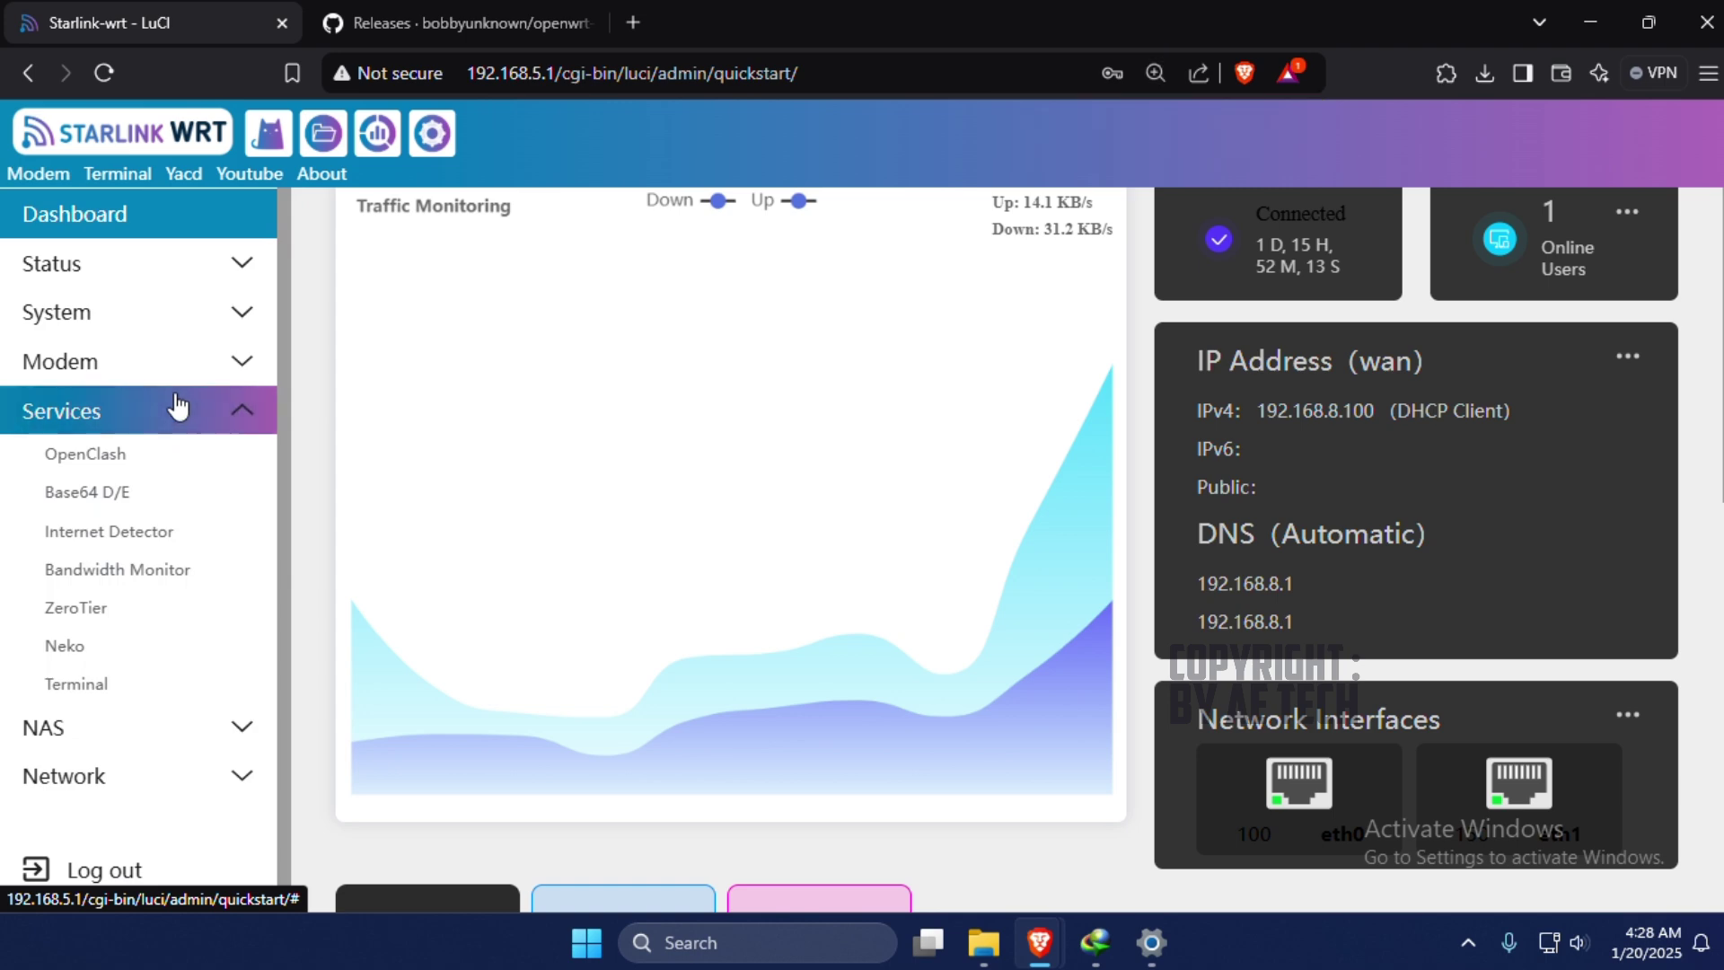
{"action": "left_click", "coordinate": [171, 682]}
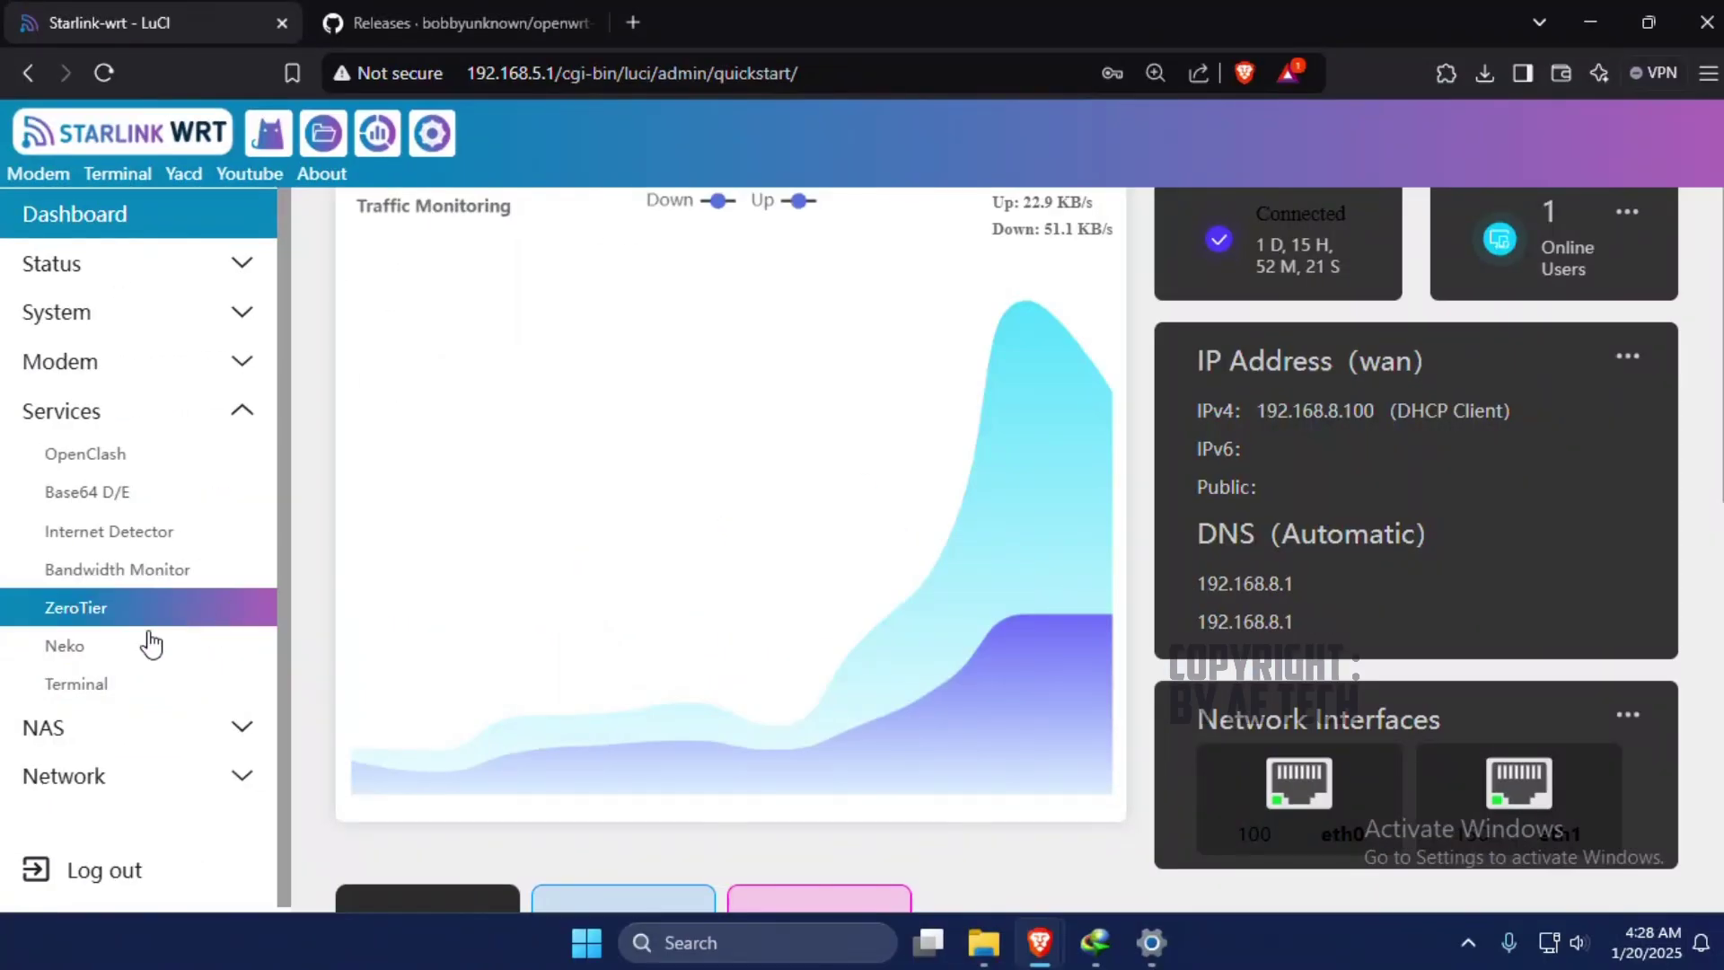
{"action": "left_click", "coordinate": [76, 586]}
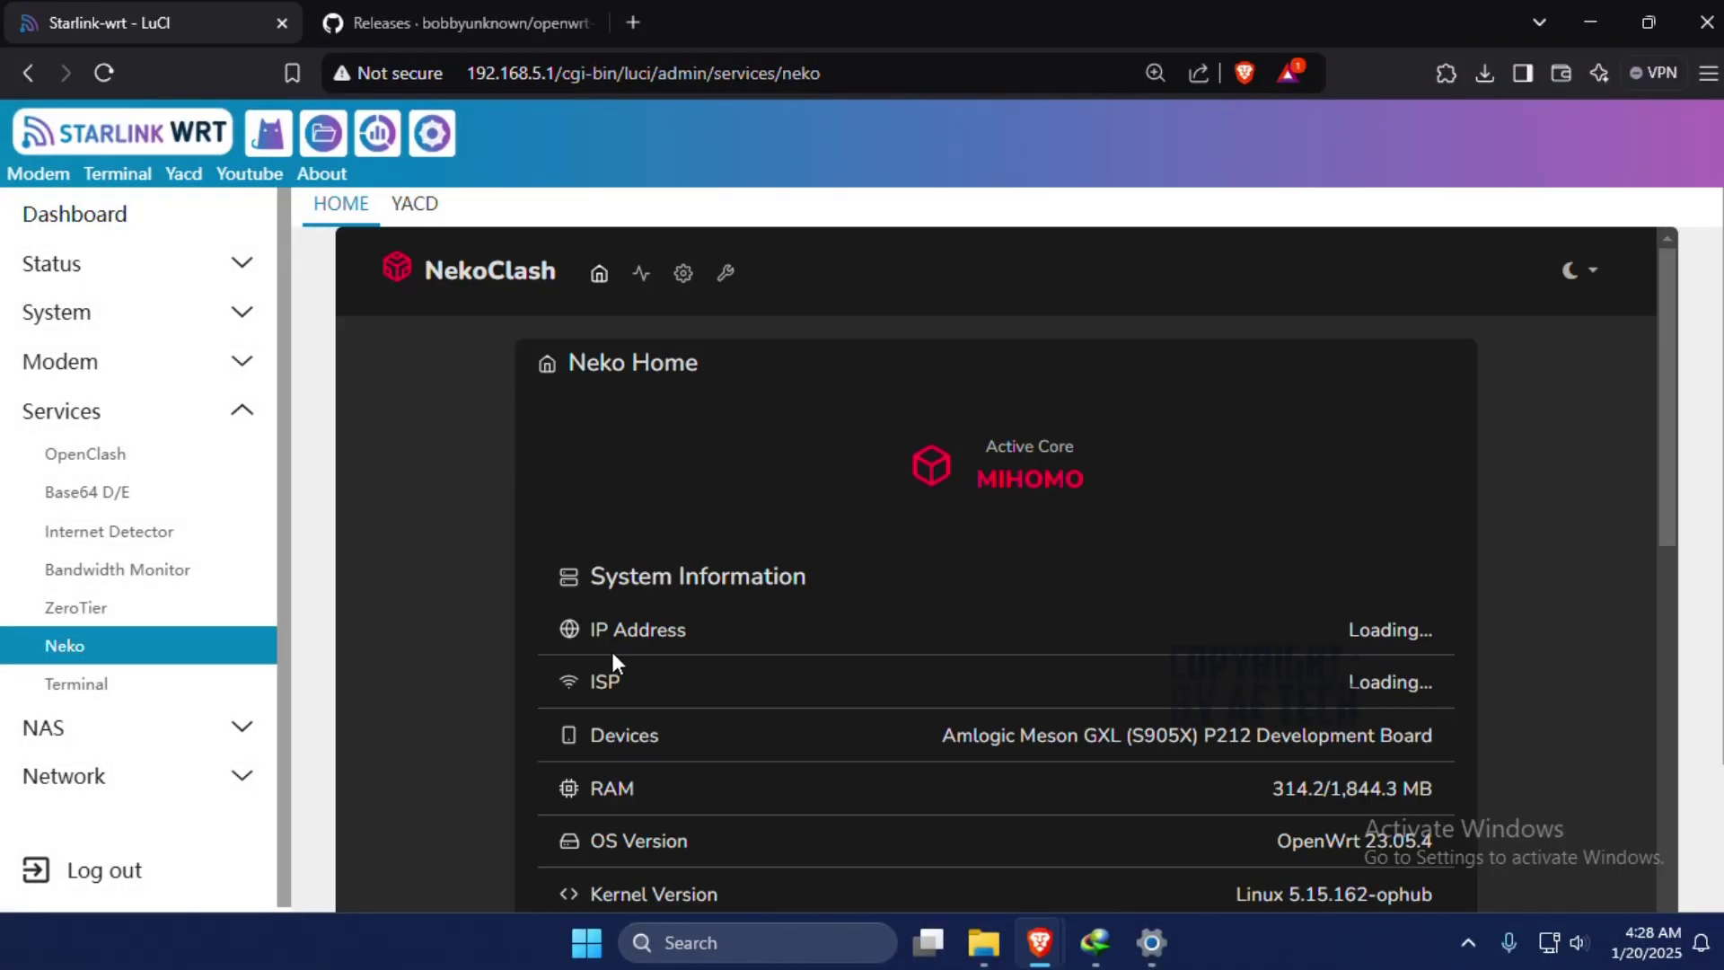
Expand and collapse the Neko Log panel on the Neko Home page.
{"action": "scroll", "coordinate": [1229, 500], "scroll_direction": "down", "scroll_amount": 12}
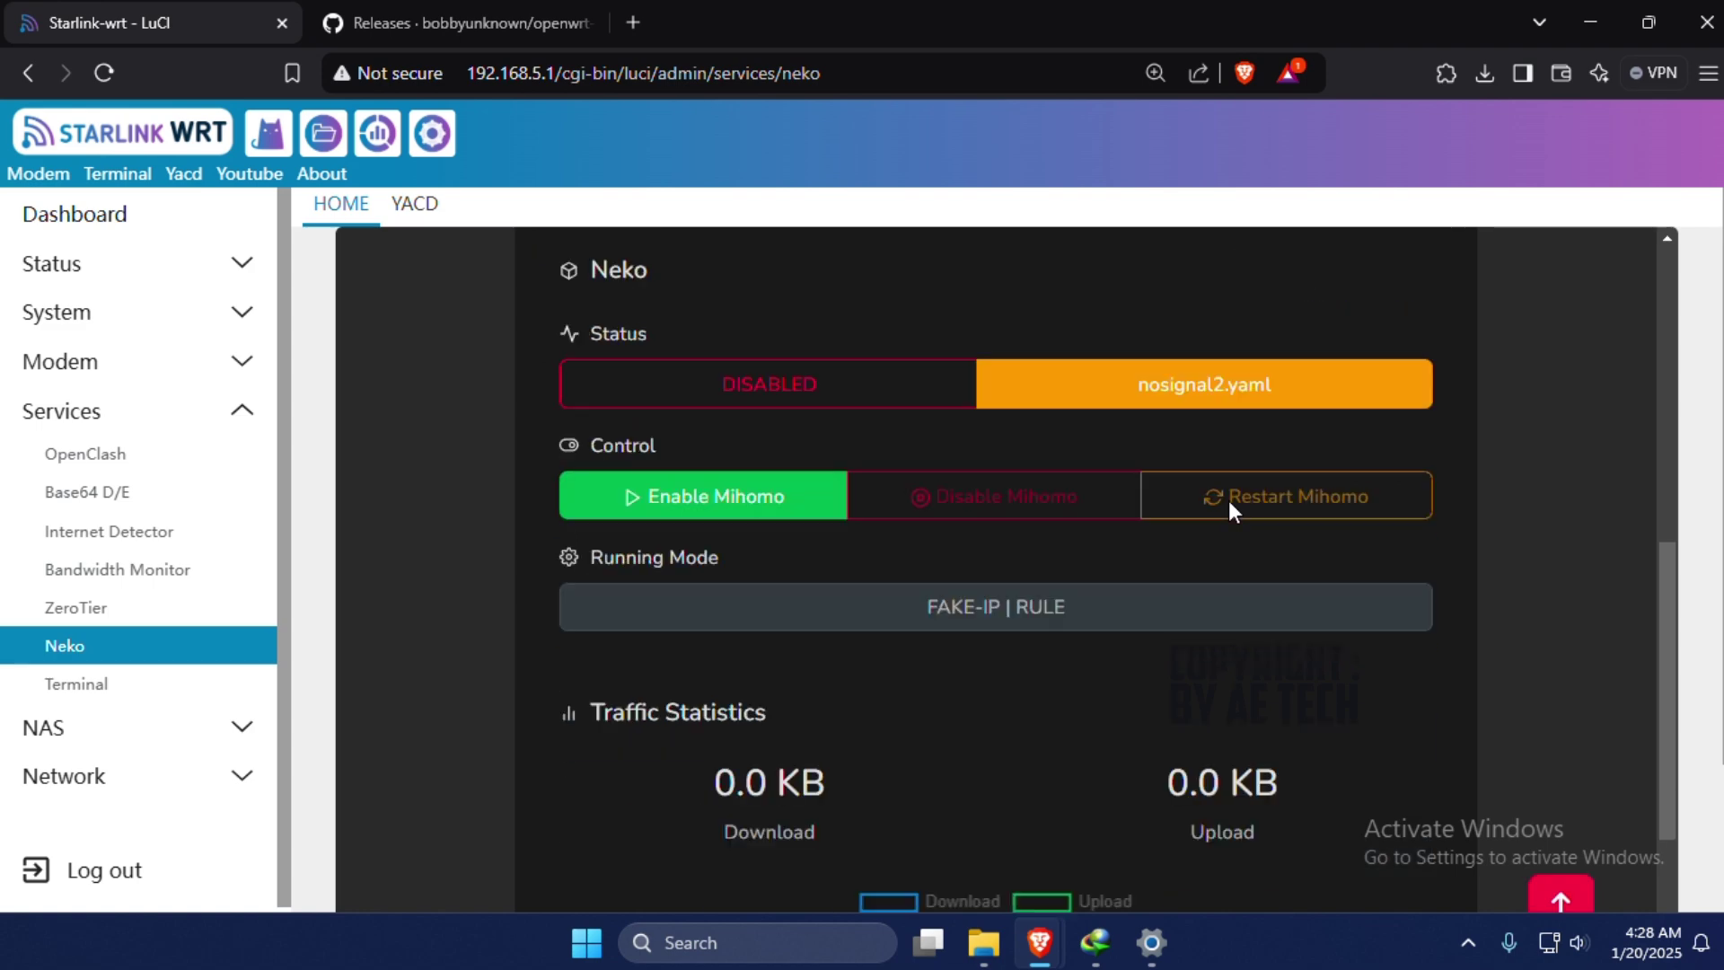
{"action": "scroll", "coordinate": [1228, 500], "scroll_direction": "up", "scroll_amount": 12}
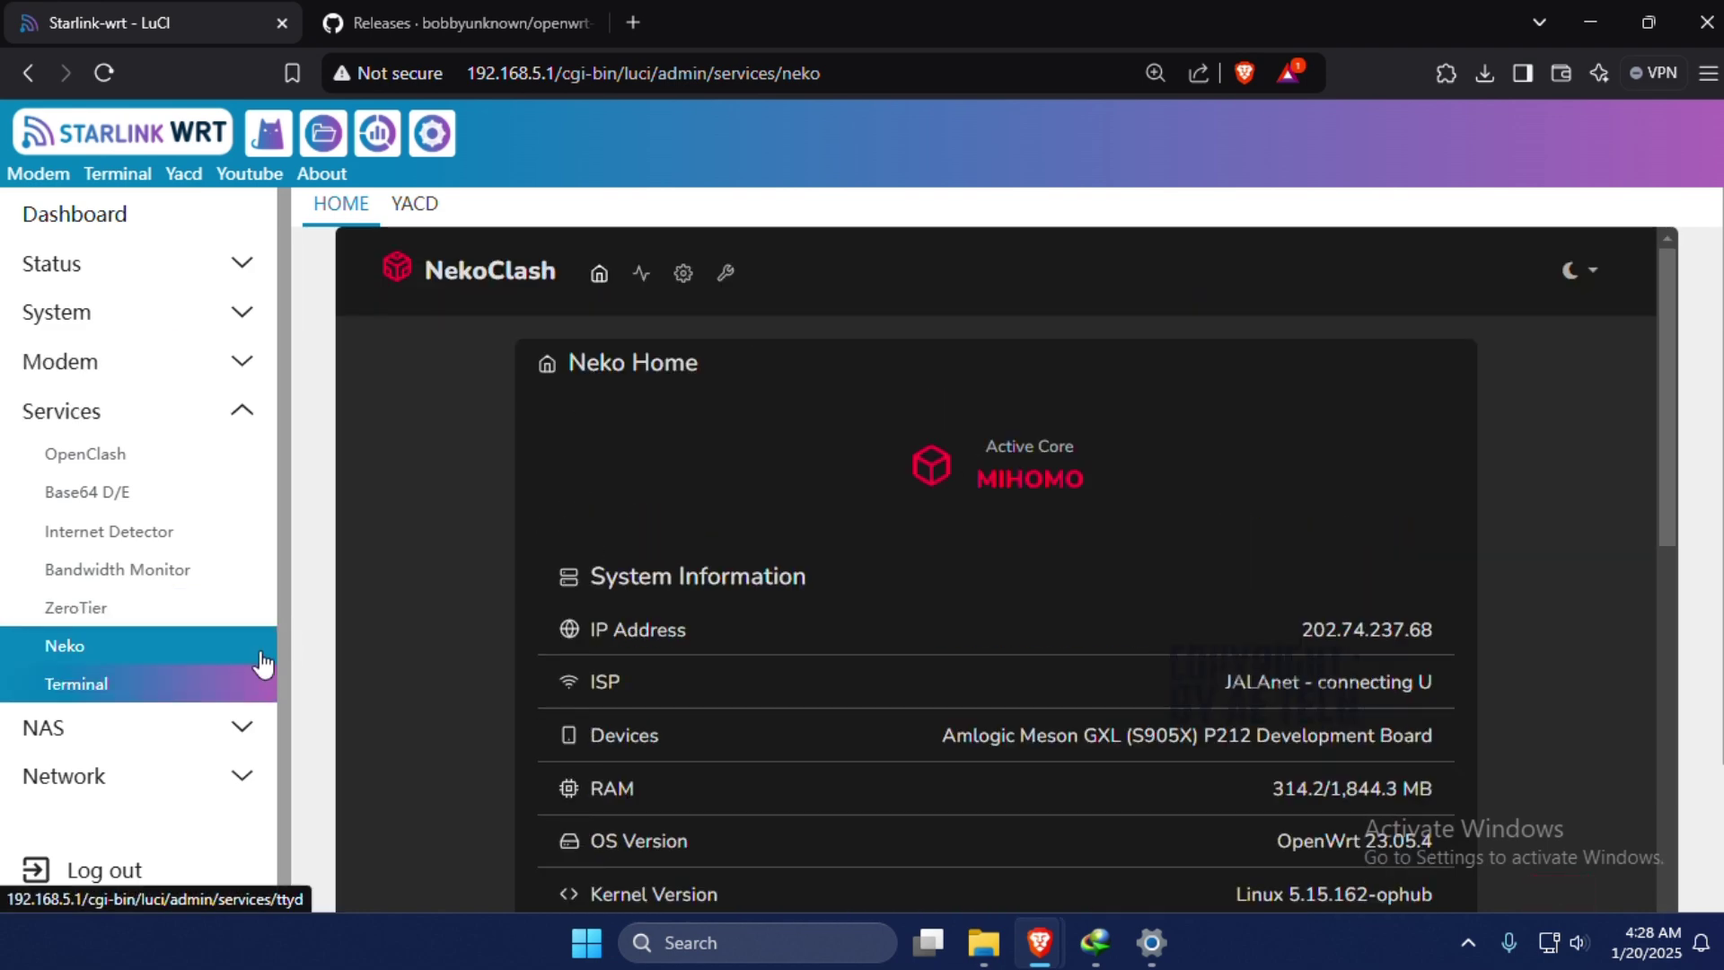
{"action": "scroll", "coordinate": [947, 476], "scroll_direction": "down", "scroll_amount": 7}
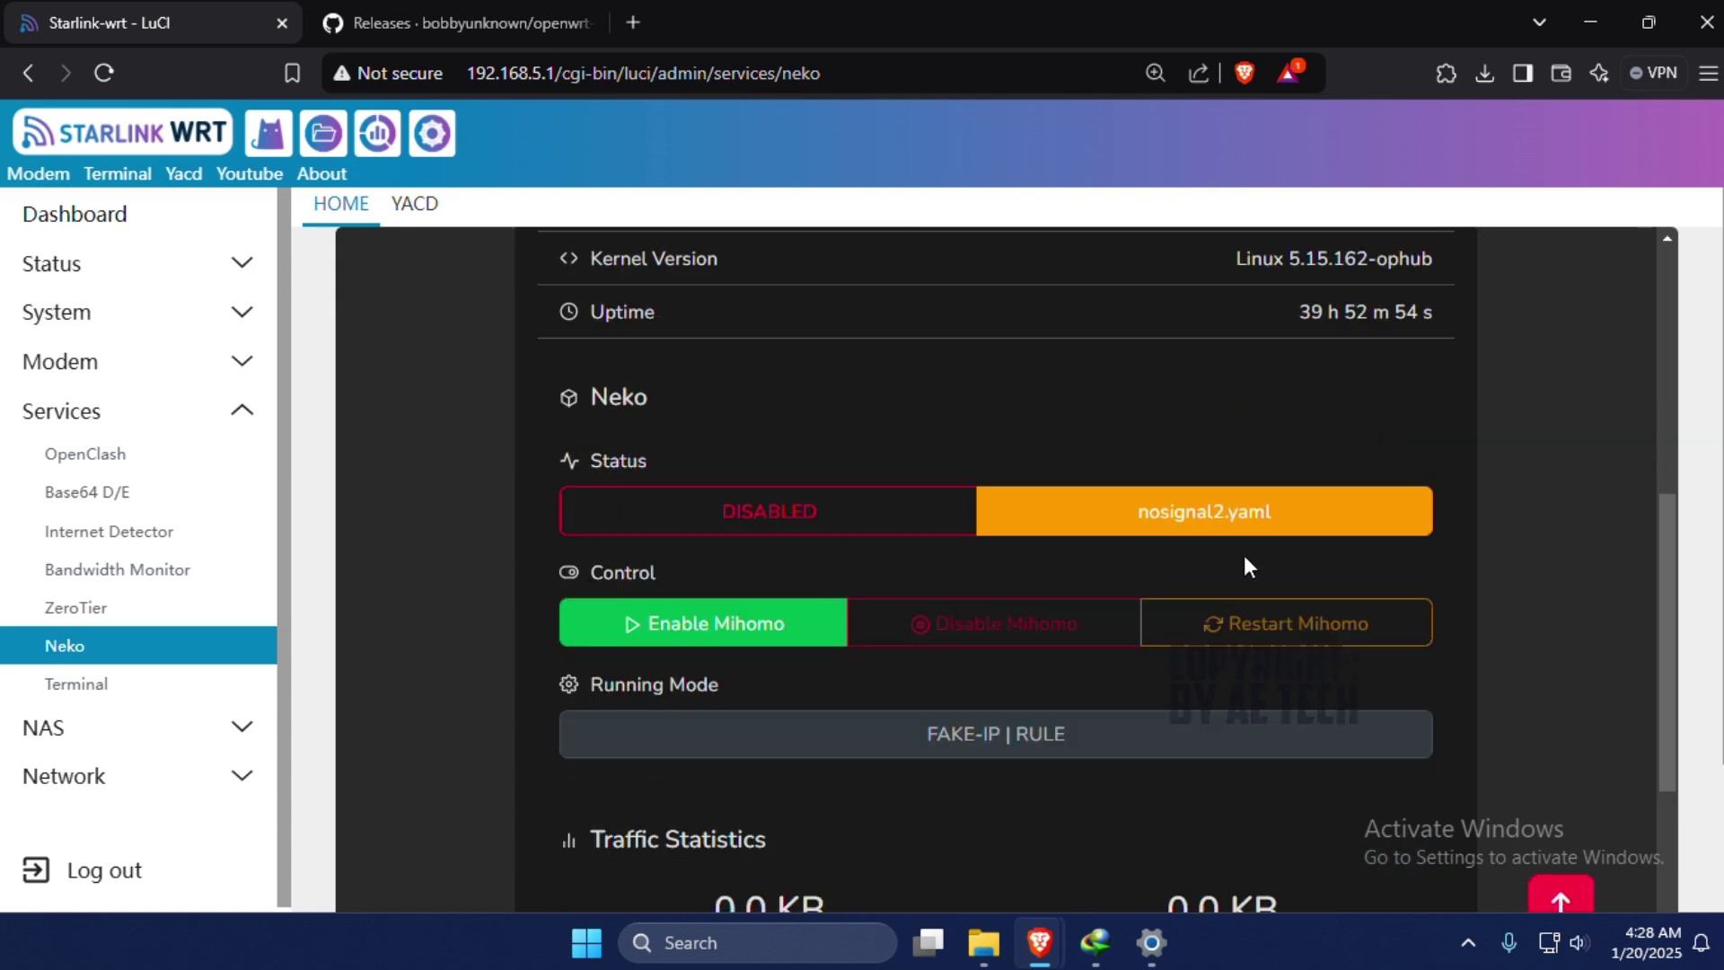
{"action": "scroll", "coordinate": [1150, 619], "scroll_direction": "down", "scroll_amount": 5}
{"action": "scroll", "coordinate": [1077, 637], "scroll_direction": "down", "scroll_amount": 2}
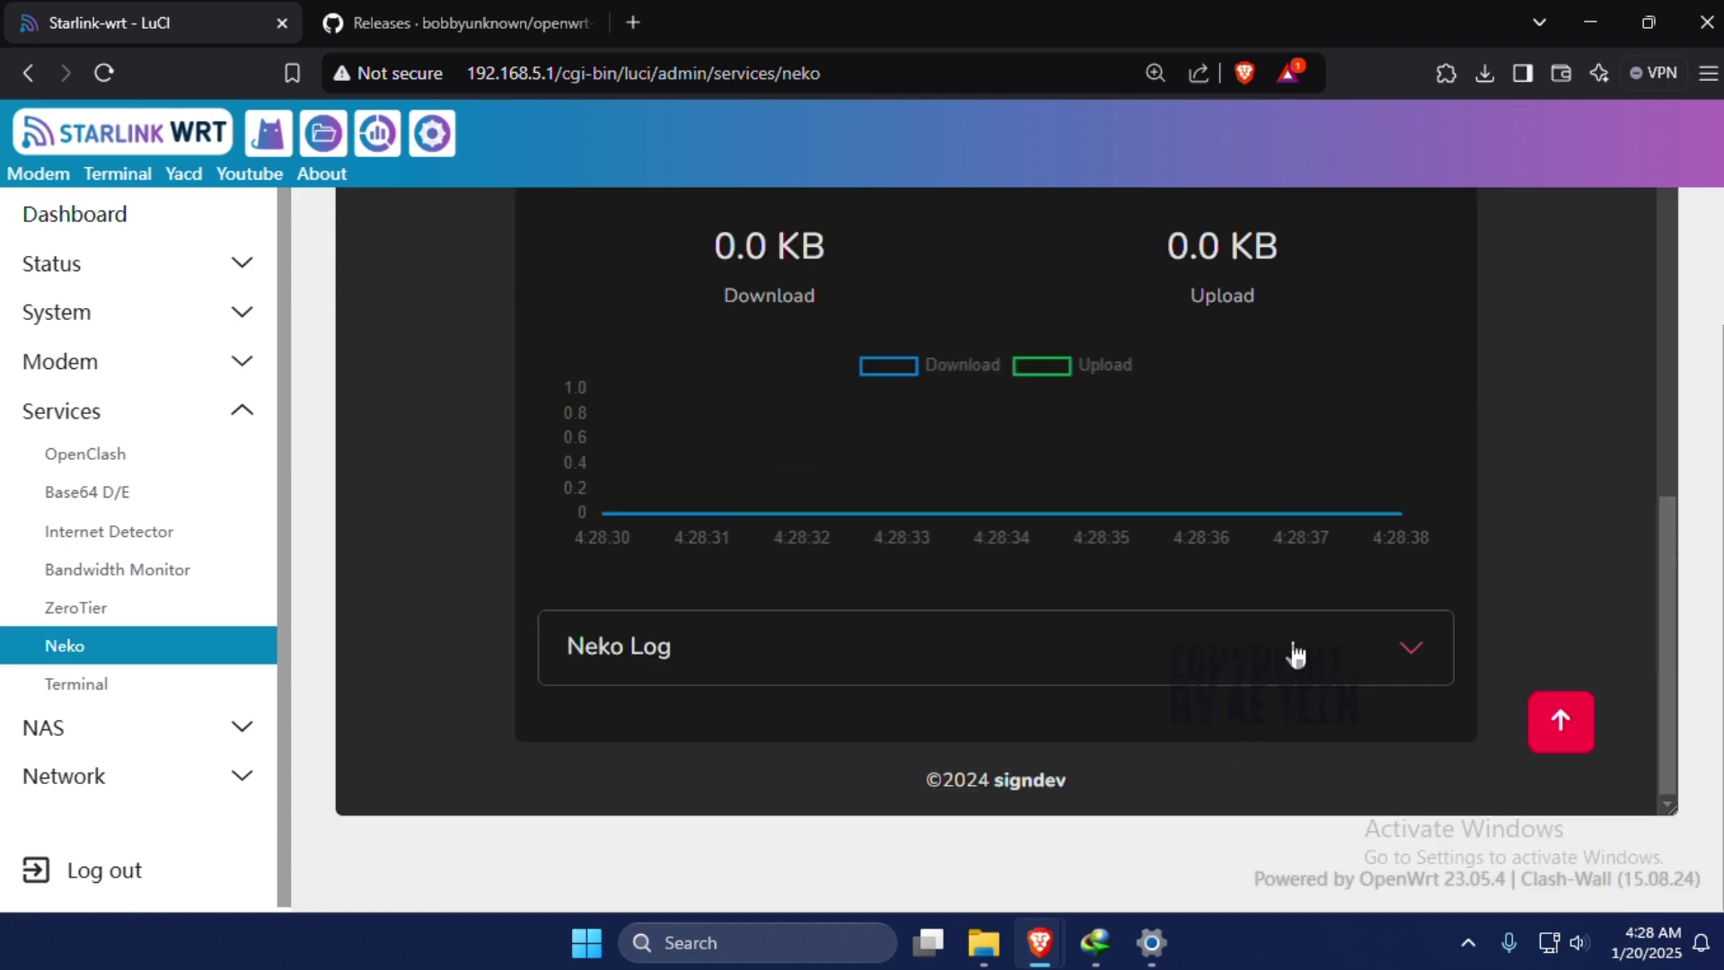
{"action": "left_click", "coordinate": [1407, 663]}
{"action": "left_click", "coordinate": [1408, 663]}
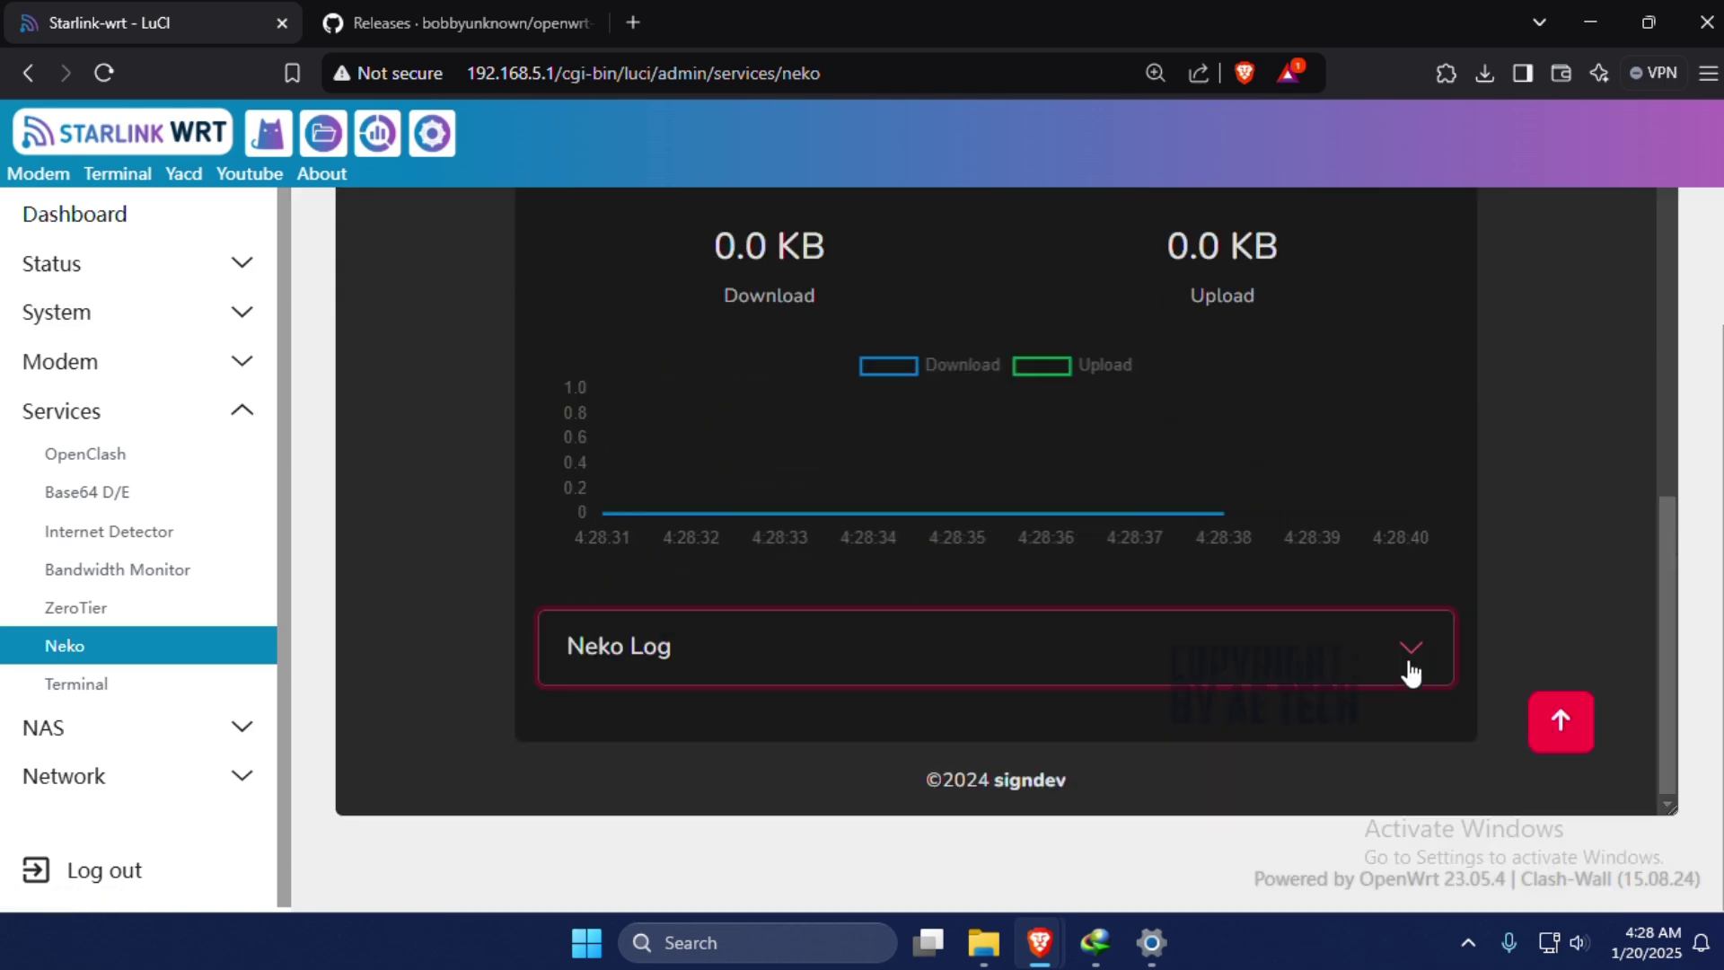
{"action": "scroll", "coordinate": [1407, 669], "scroll_direction": "up", "scroll_amount": 14}
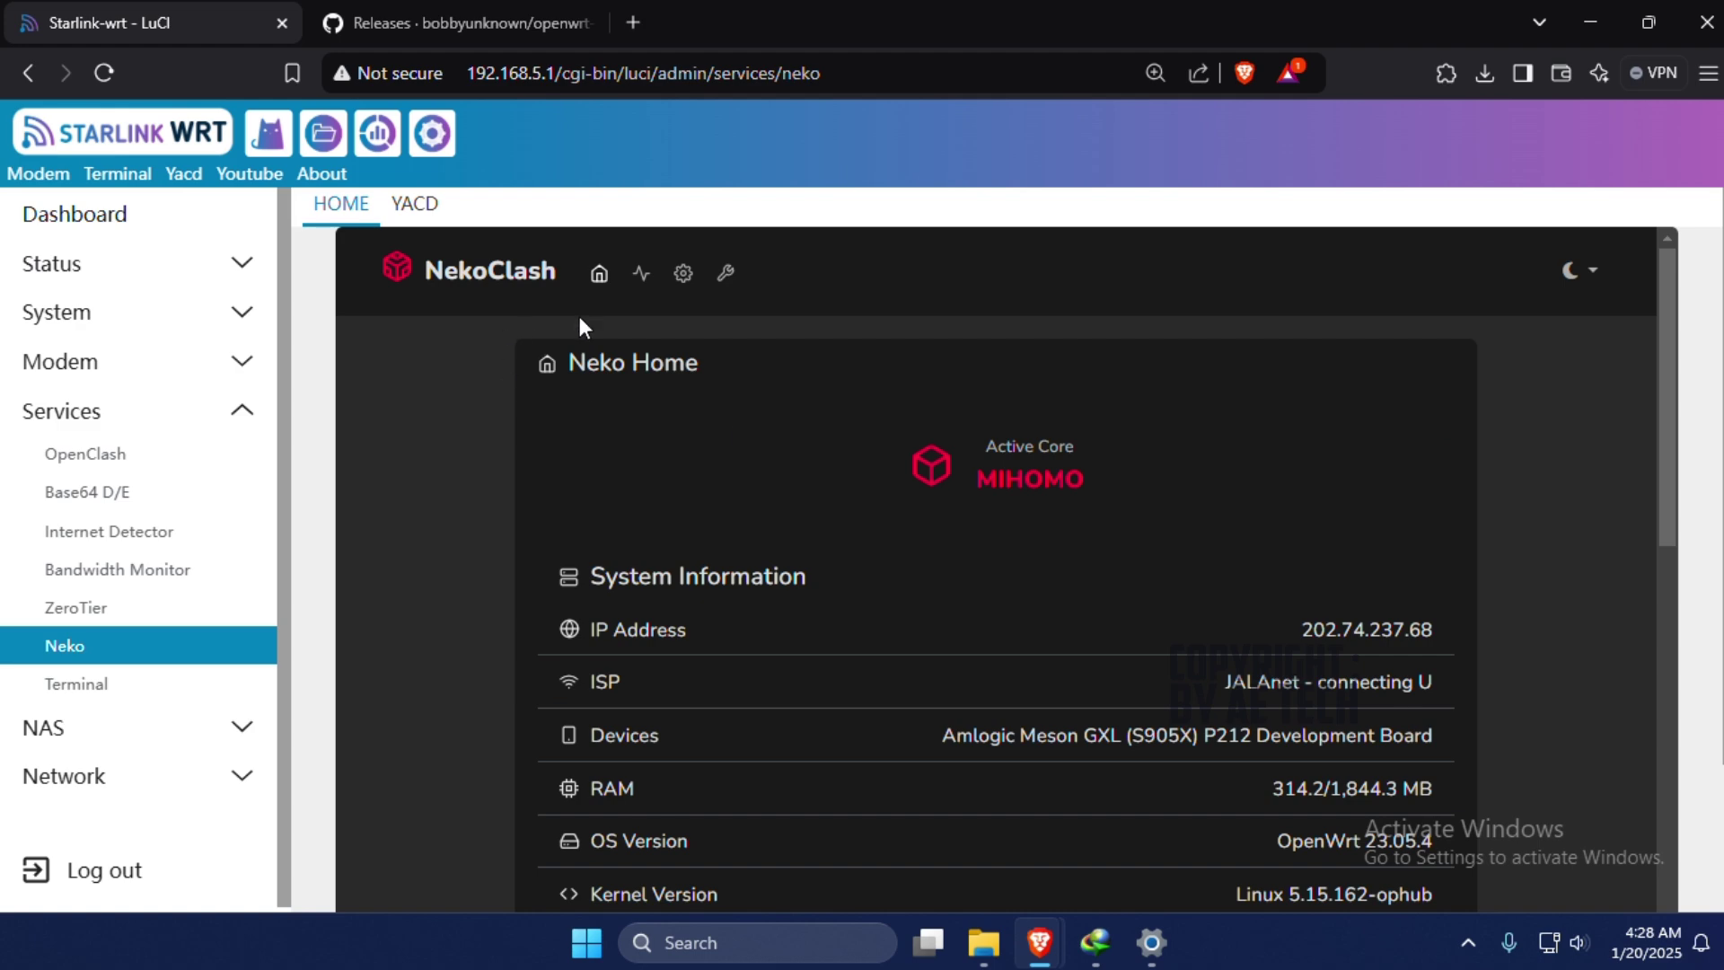
Open the nosignal2.yaml config page and view its Proxy and Rules sections.
{"action": "left_click", "coordinate": [682, 274]}
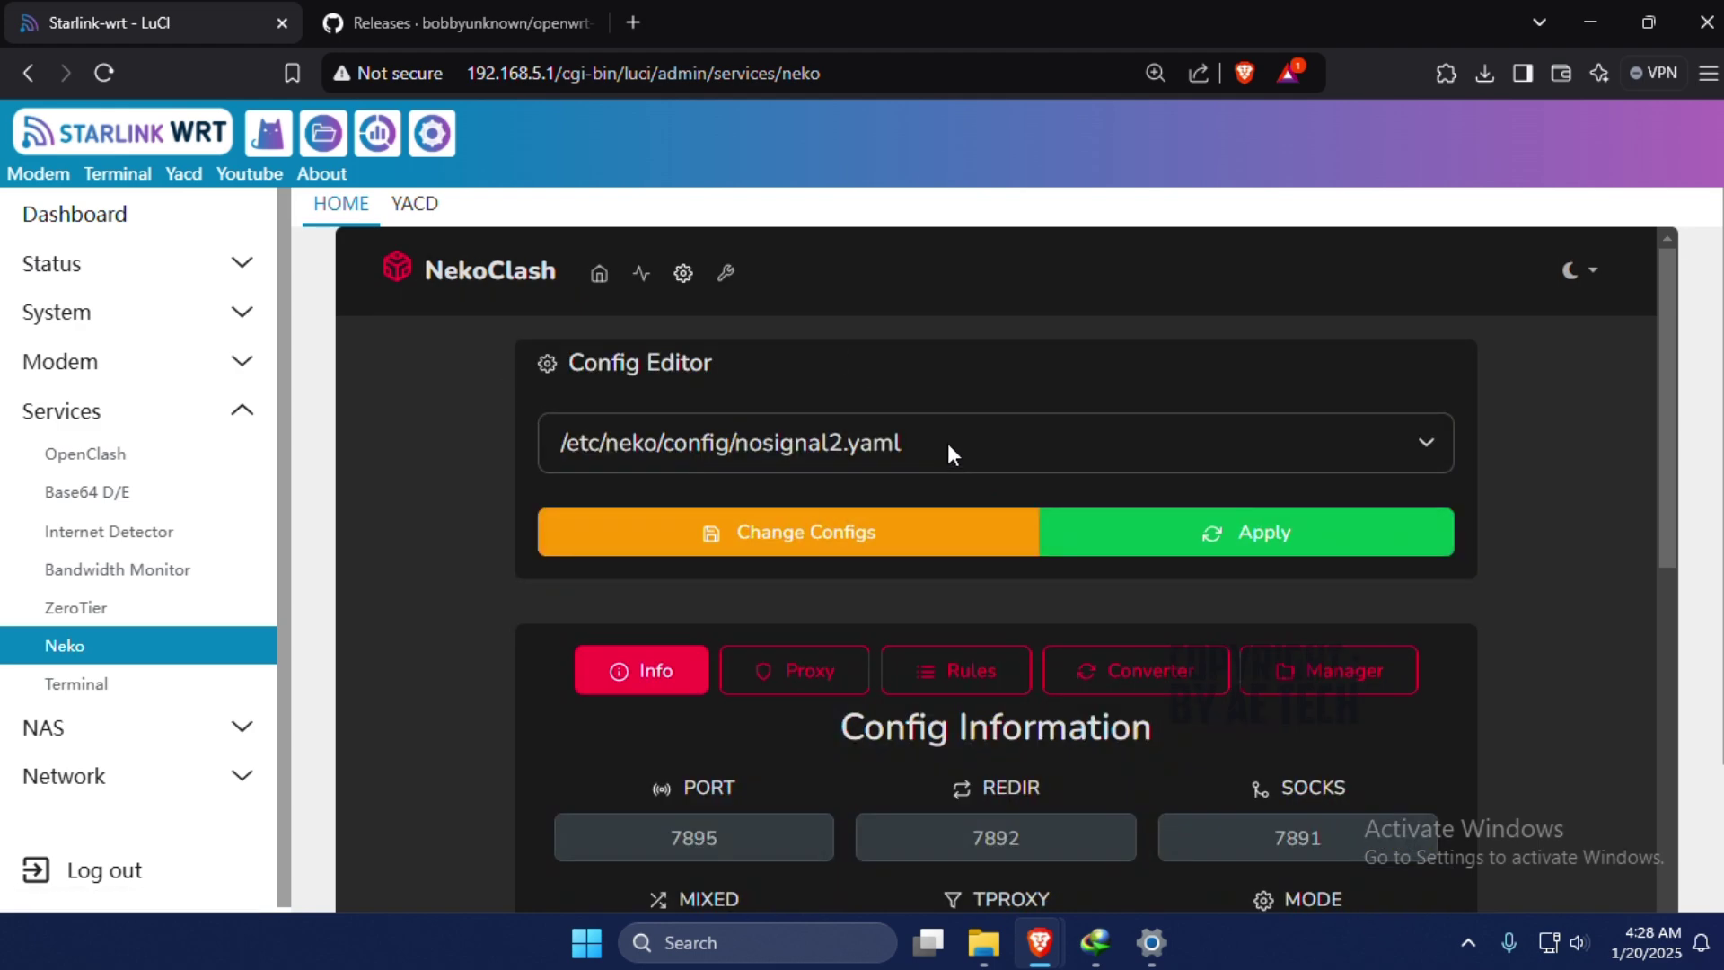
{"action": "scroll", "coordinate": [946, 443], "scroll_direction": "down", "scroll_amount": 3}
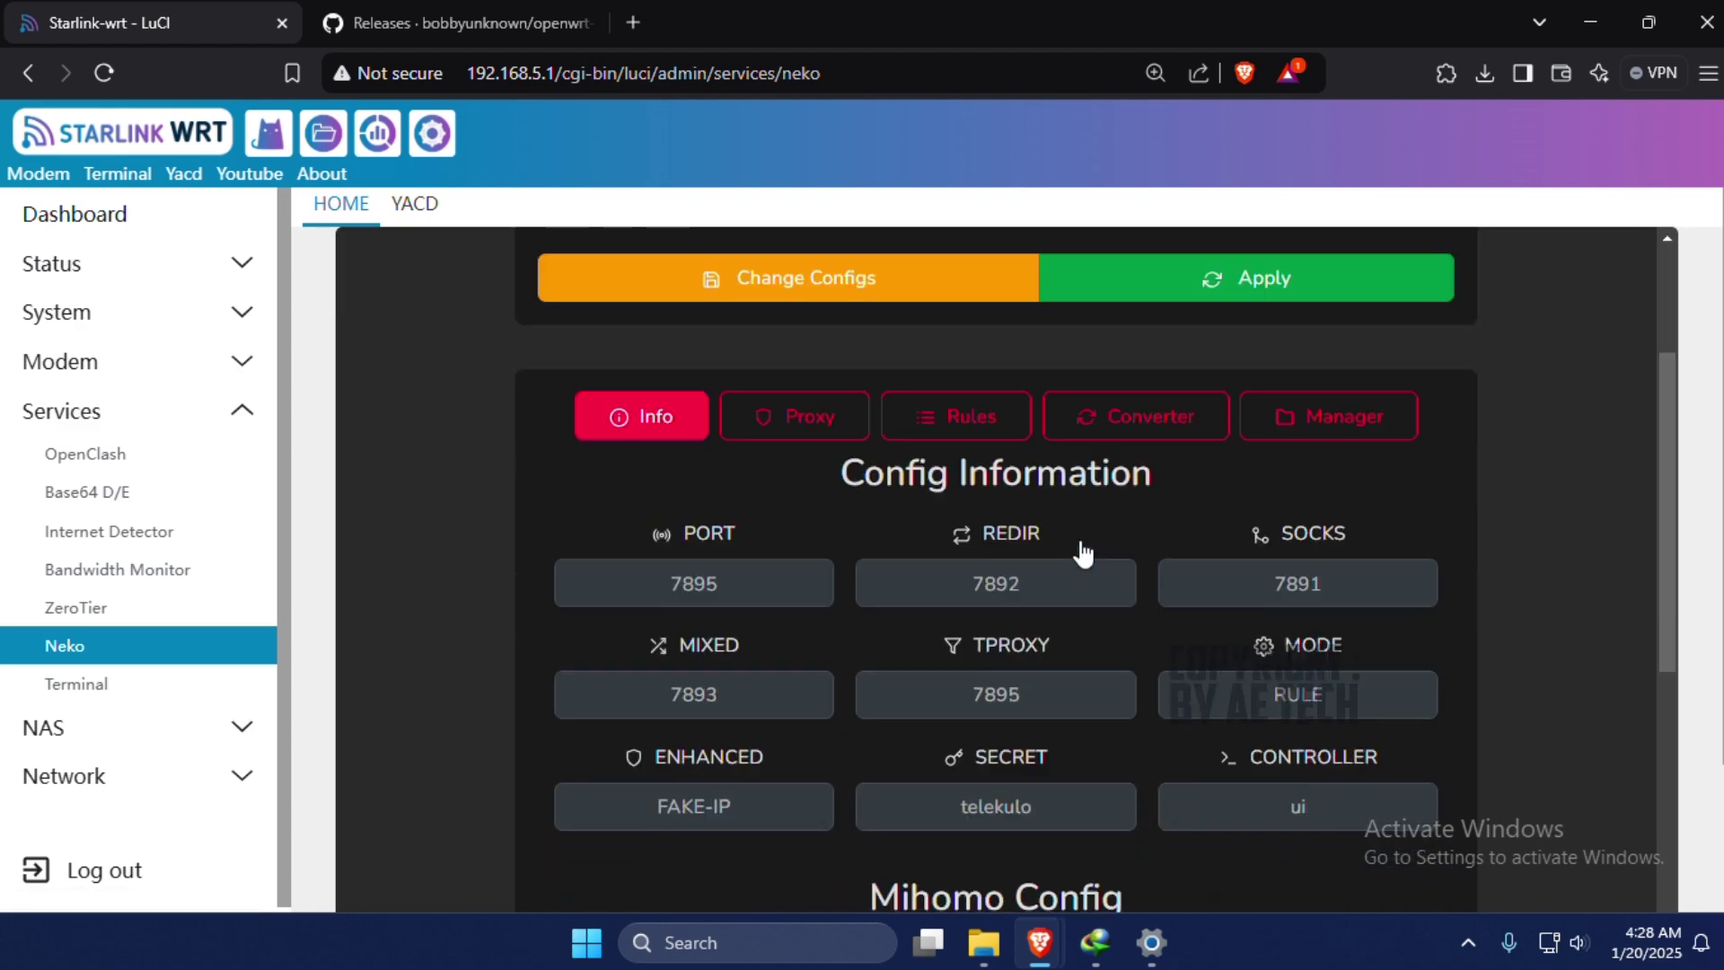
{"action": "left_click", "coordinate": [815, 435]}
{"action": "left_click", "coordinate": [929, 431]}
{"action": "left_click", "coordinate": [1290, 539]}
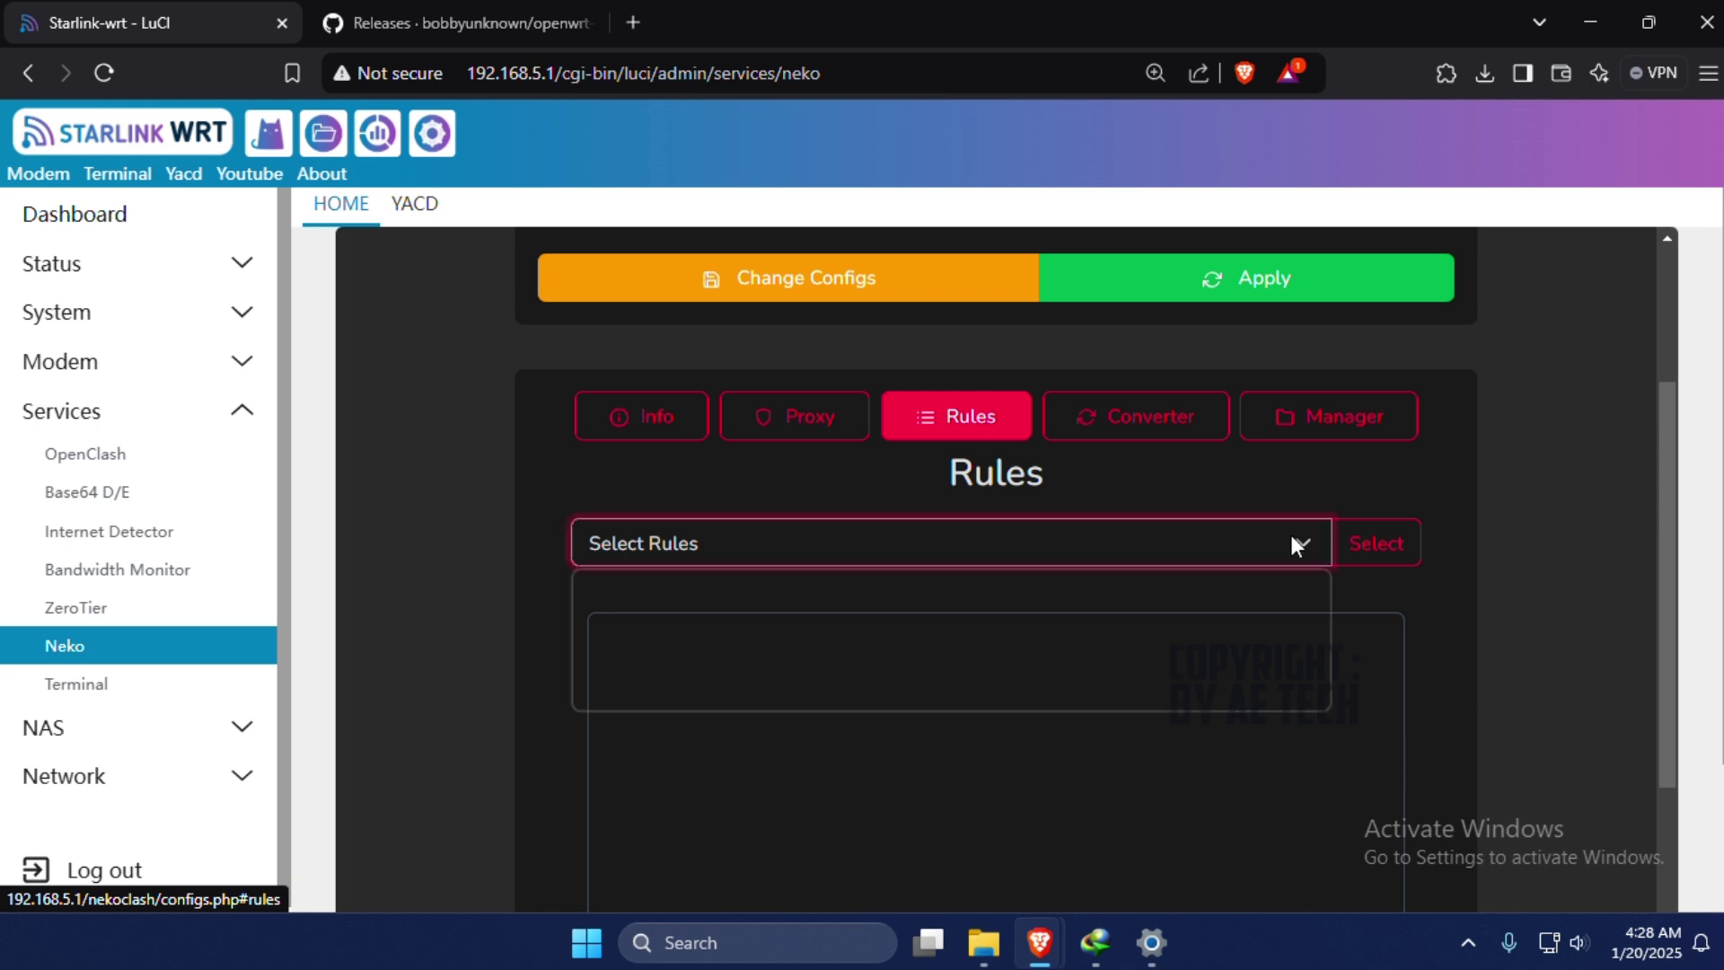
{"action": "left_click", "coordinate": [1290, 535]}
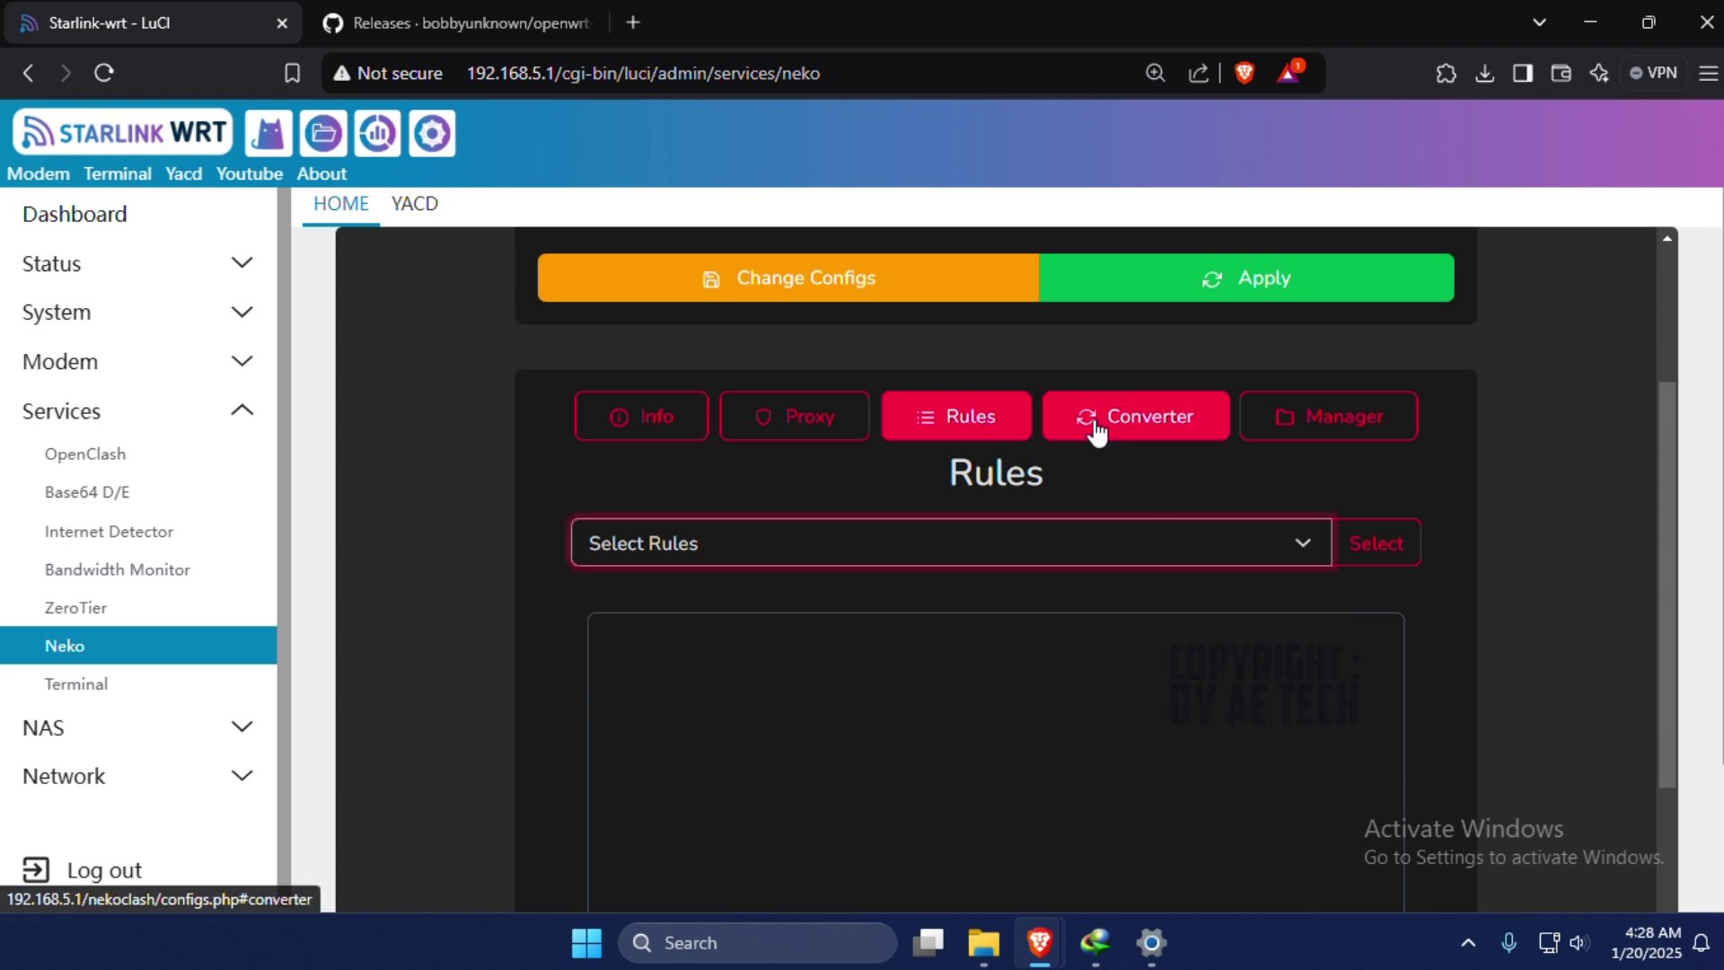
{"action": "scroll", "coordinate": [768, 378], "scroll_direction": "up", "scroll_amount": 2}
{"action": "scroll", "coordinate": [769, 386], "scroll_direction": "up", "scroll_amount": 2}
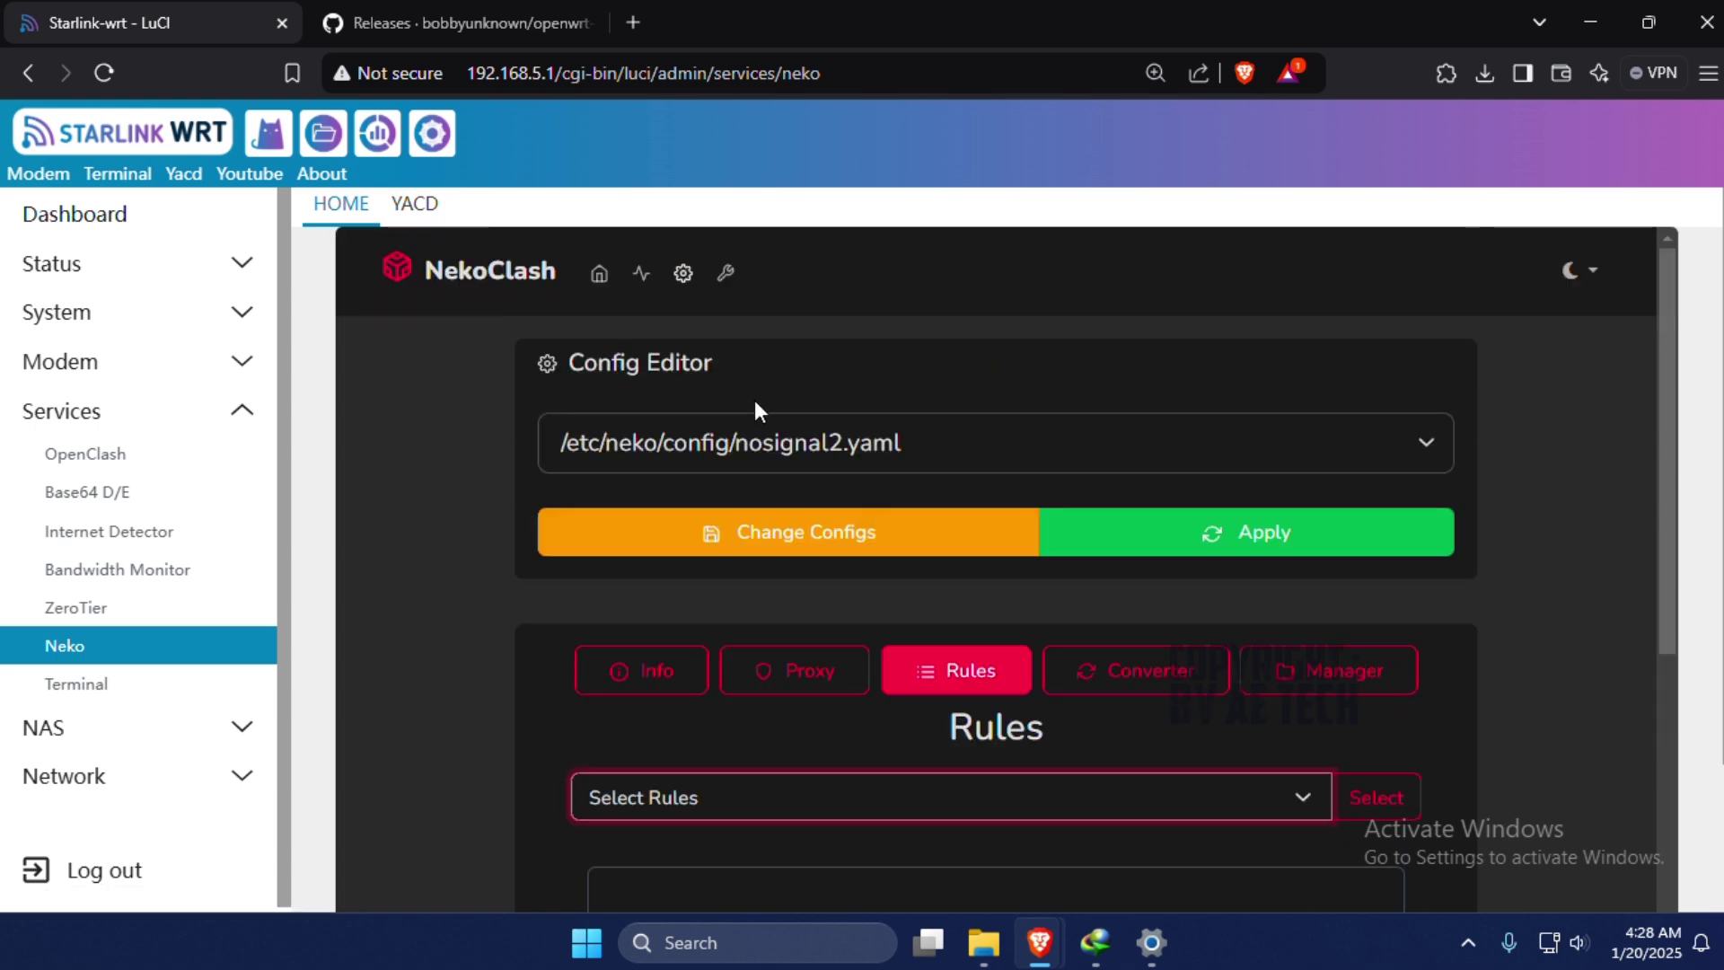
Switch the NekoClash theme to Light in Settings.
{"action": "left_click", "coordinate": [723, 283]}
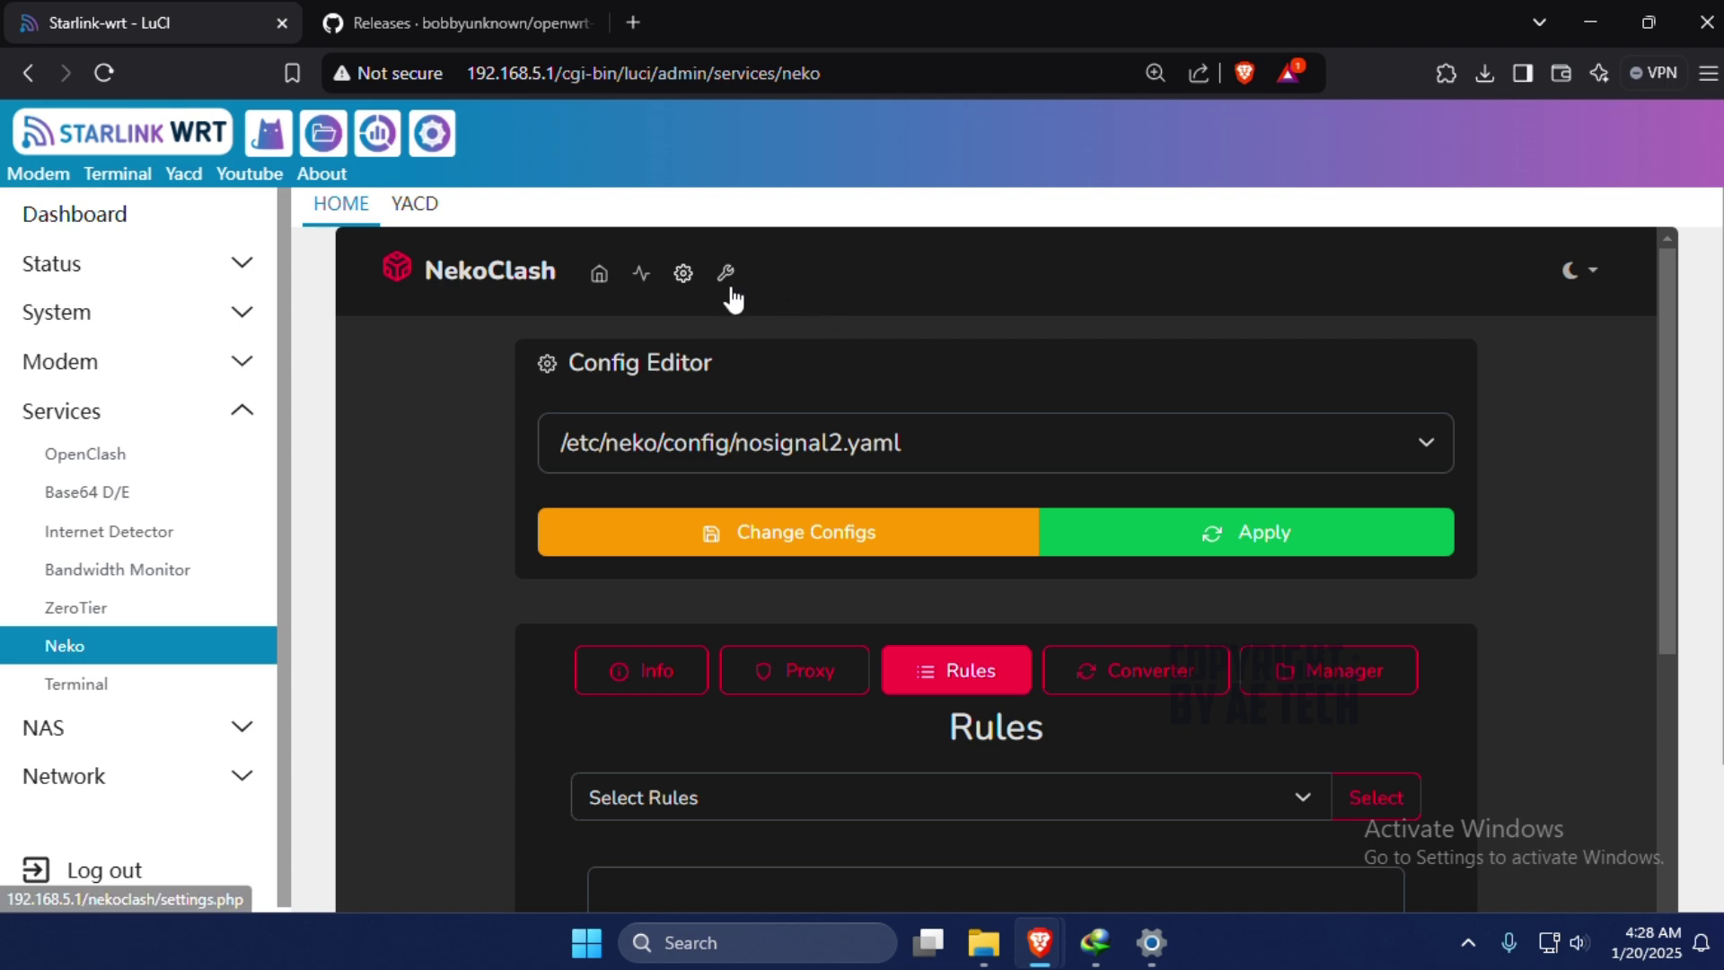
{"action": "scroll", "coordinate": [1280, 506], "scroll_direction": "up", "scroll_amount": 3}
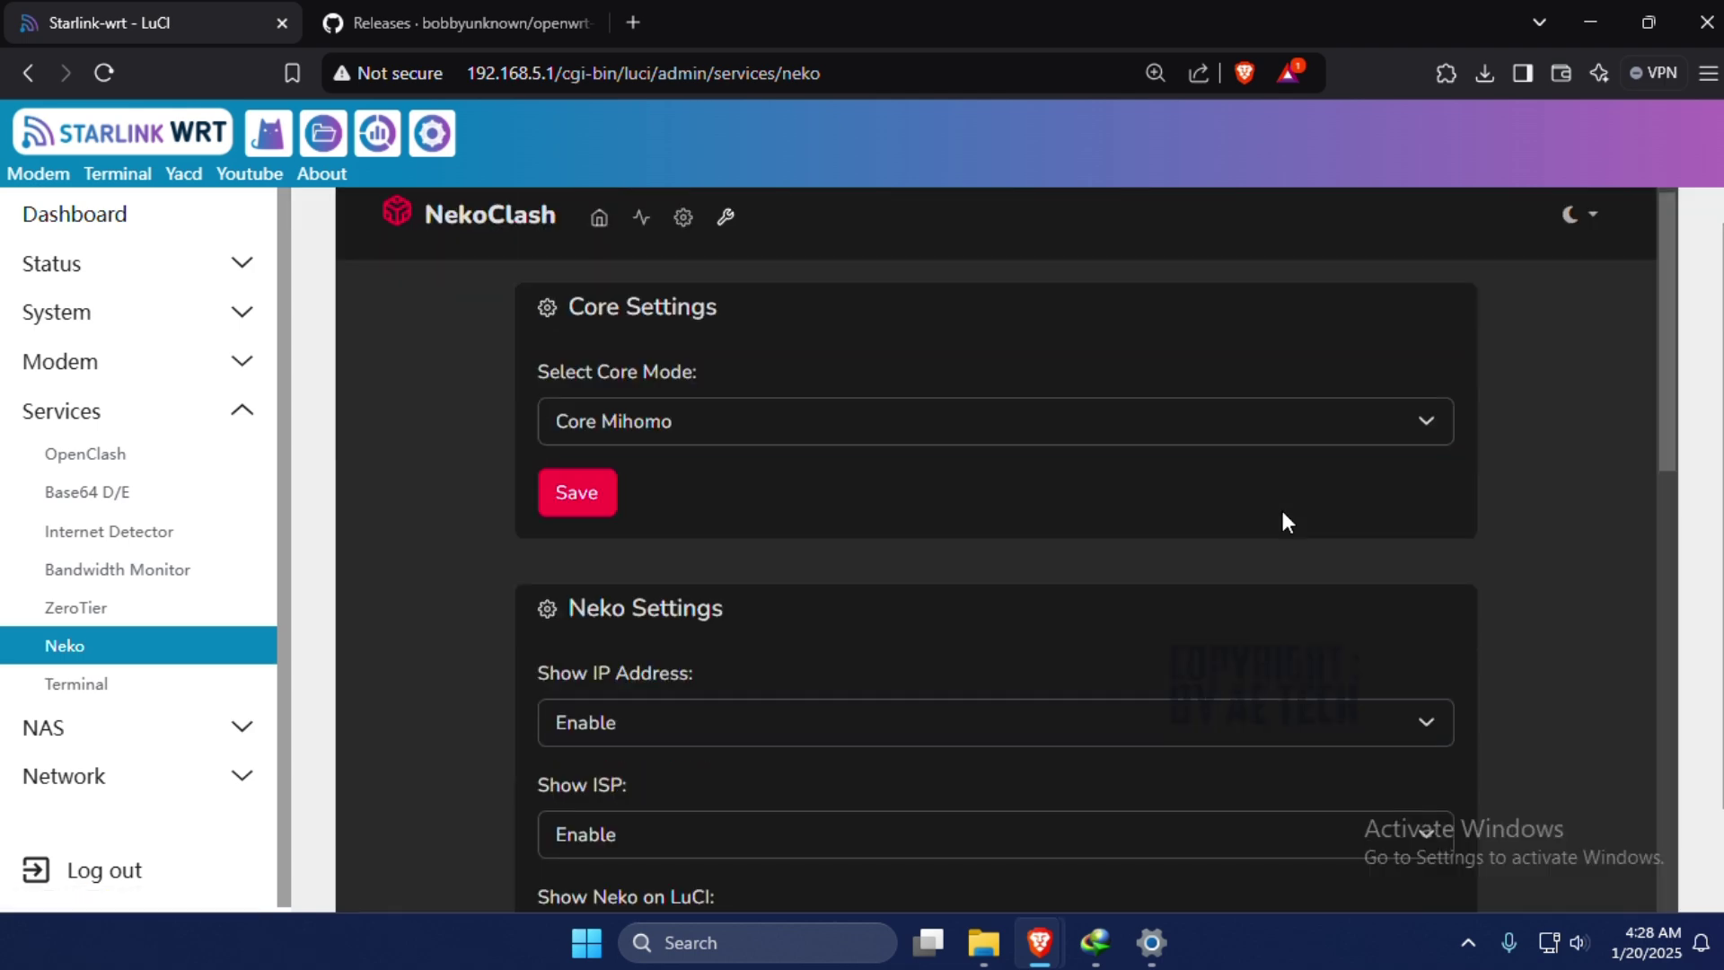
{"action": "left_click", "coordinate": [1592, 271]}
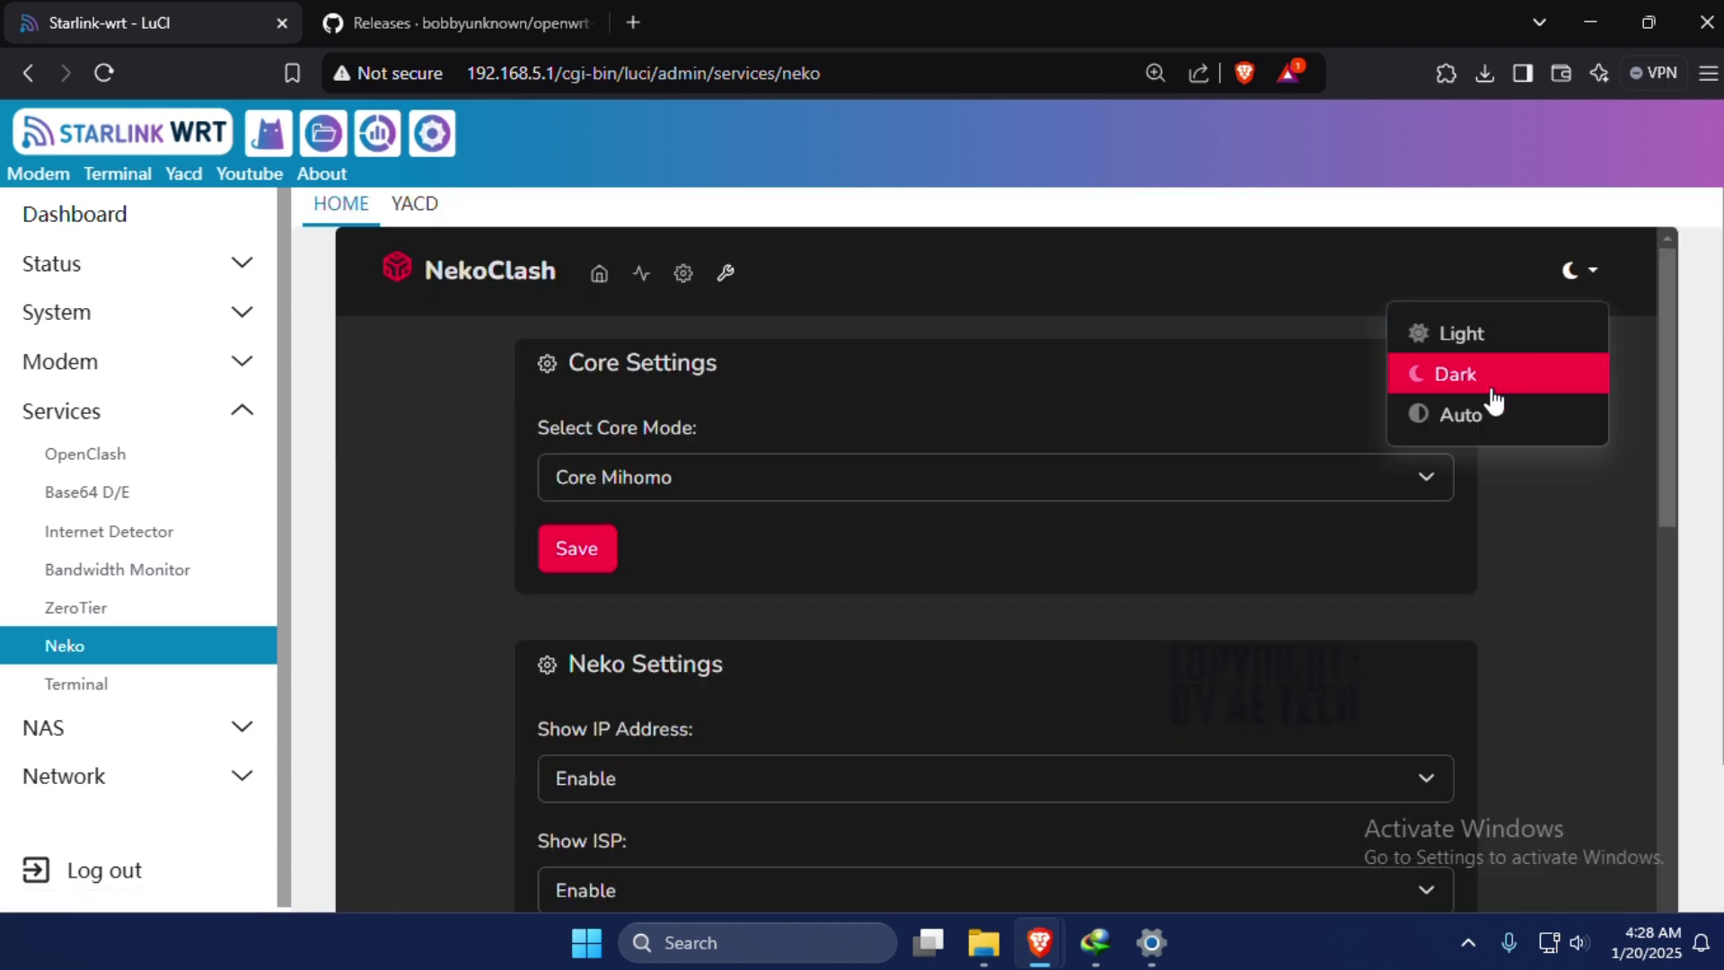
{"action": "left_click", "coordinate": [1472, 339]}
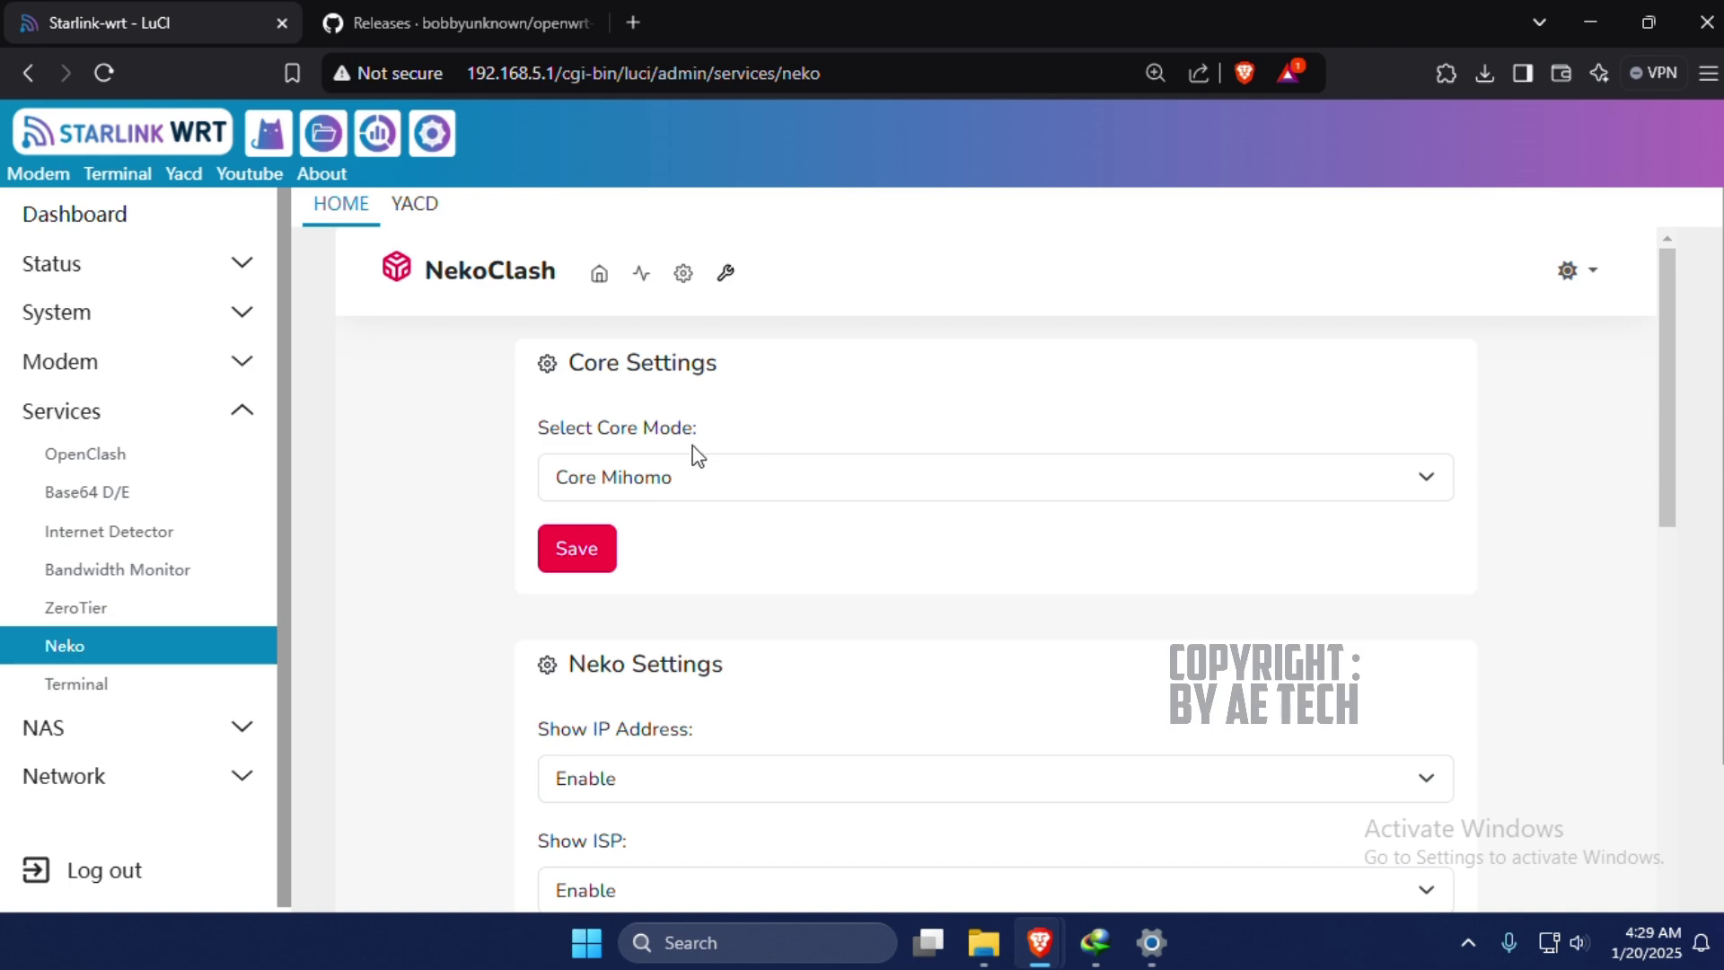
{"action": "scroll", "coordinate": [773, 481], "scroll_direction": "down", "scroll_amount": 4}
{"action": "scroll", "coordinate": [858, 563], "scroll_direction": "up", "scroll_amount": 4}
Set Select Core Mode to Core Singbox and save it.
{"action": "left_click", "coordinate": [731, 493]}
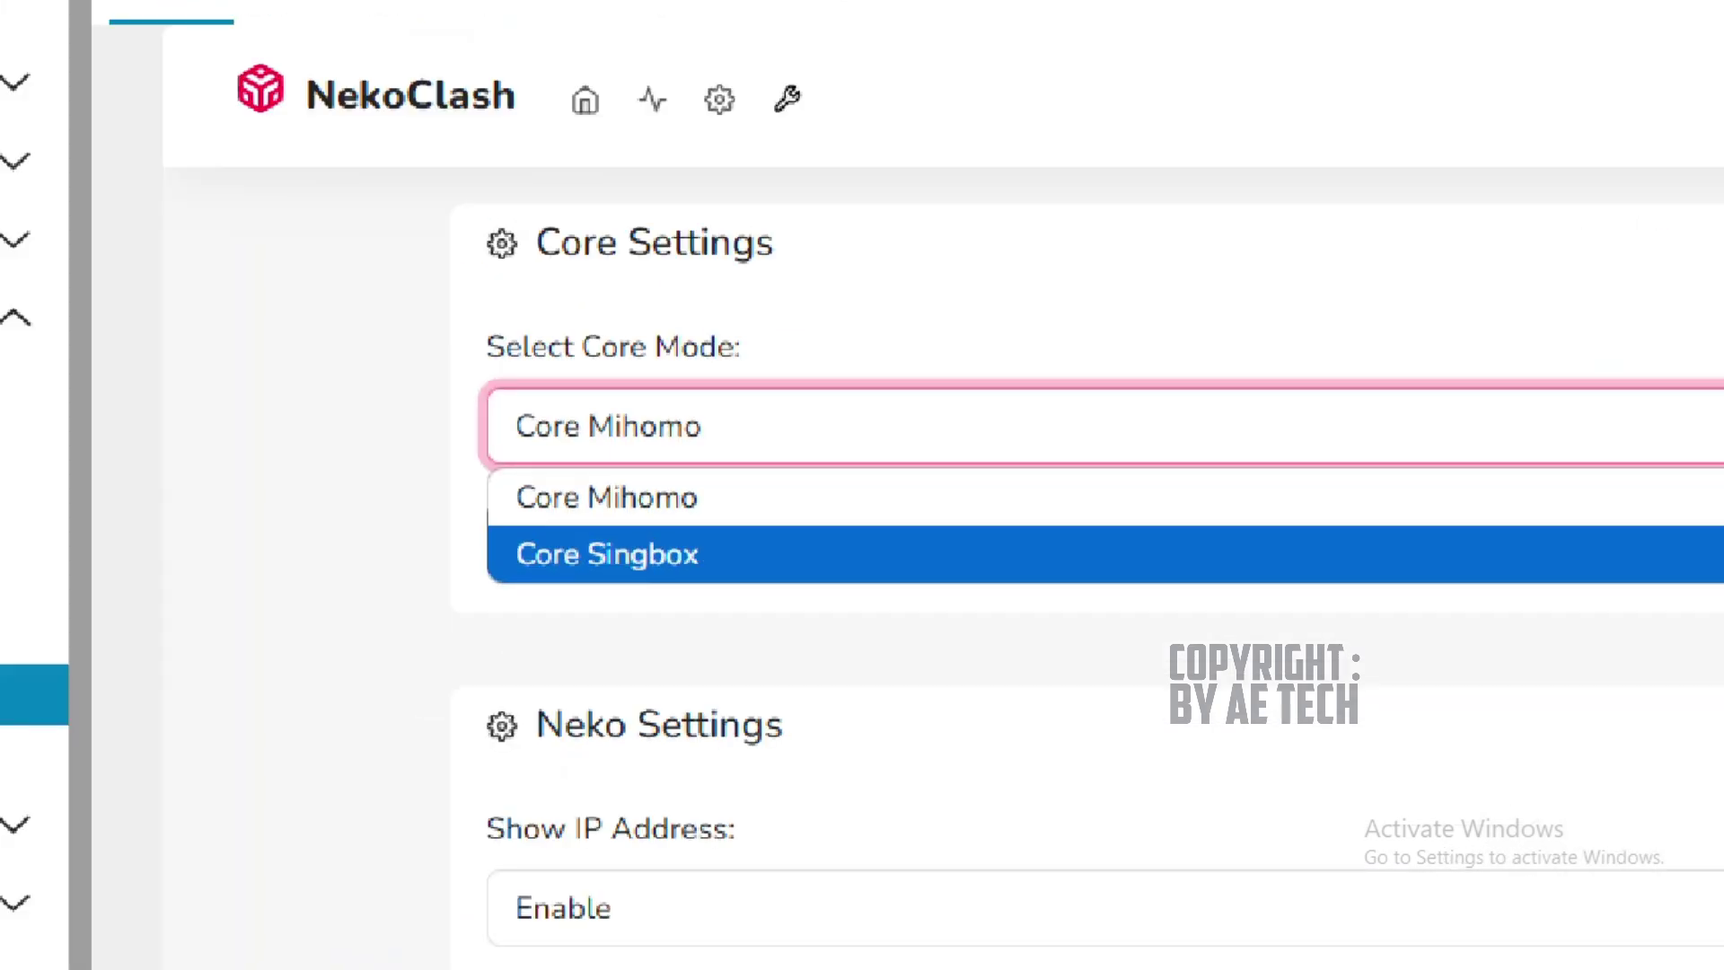
{"action": "key", "text": "Escape"}
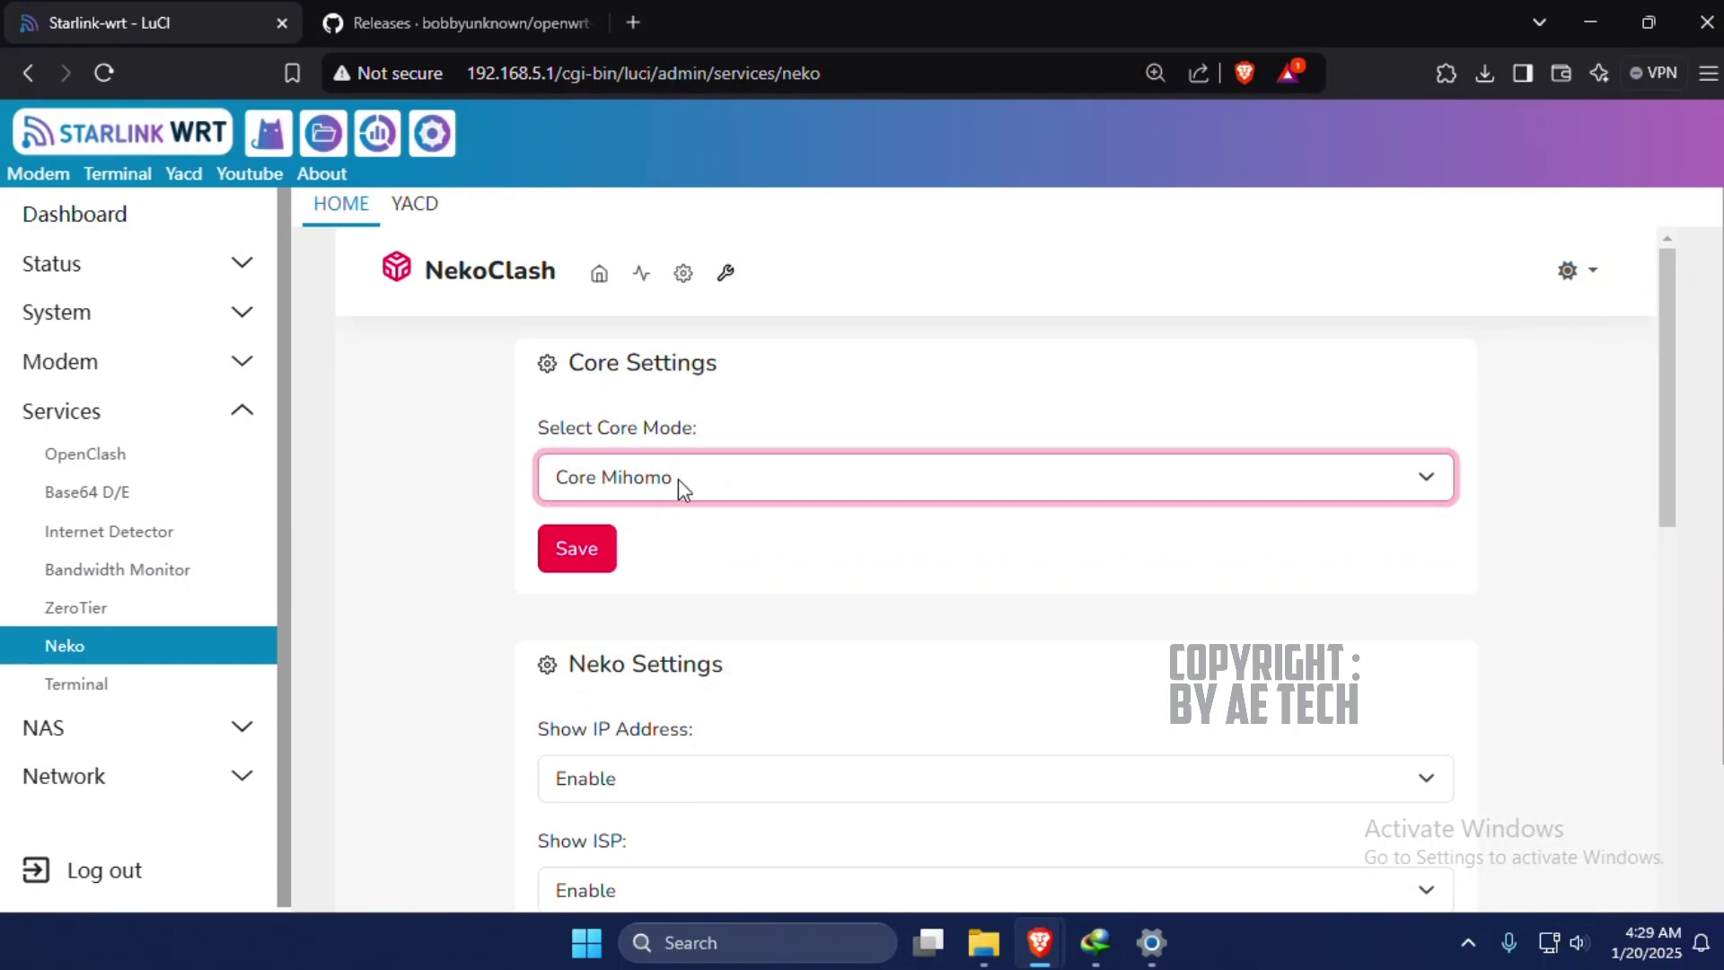
{"action": "left_click", "coordinate": [676, 477]}
{"action": "left_click", "coordinate": [751, 540]}
{"action": "left_click", "coordinate": [577, 548]}
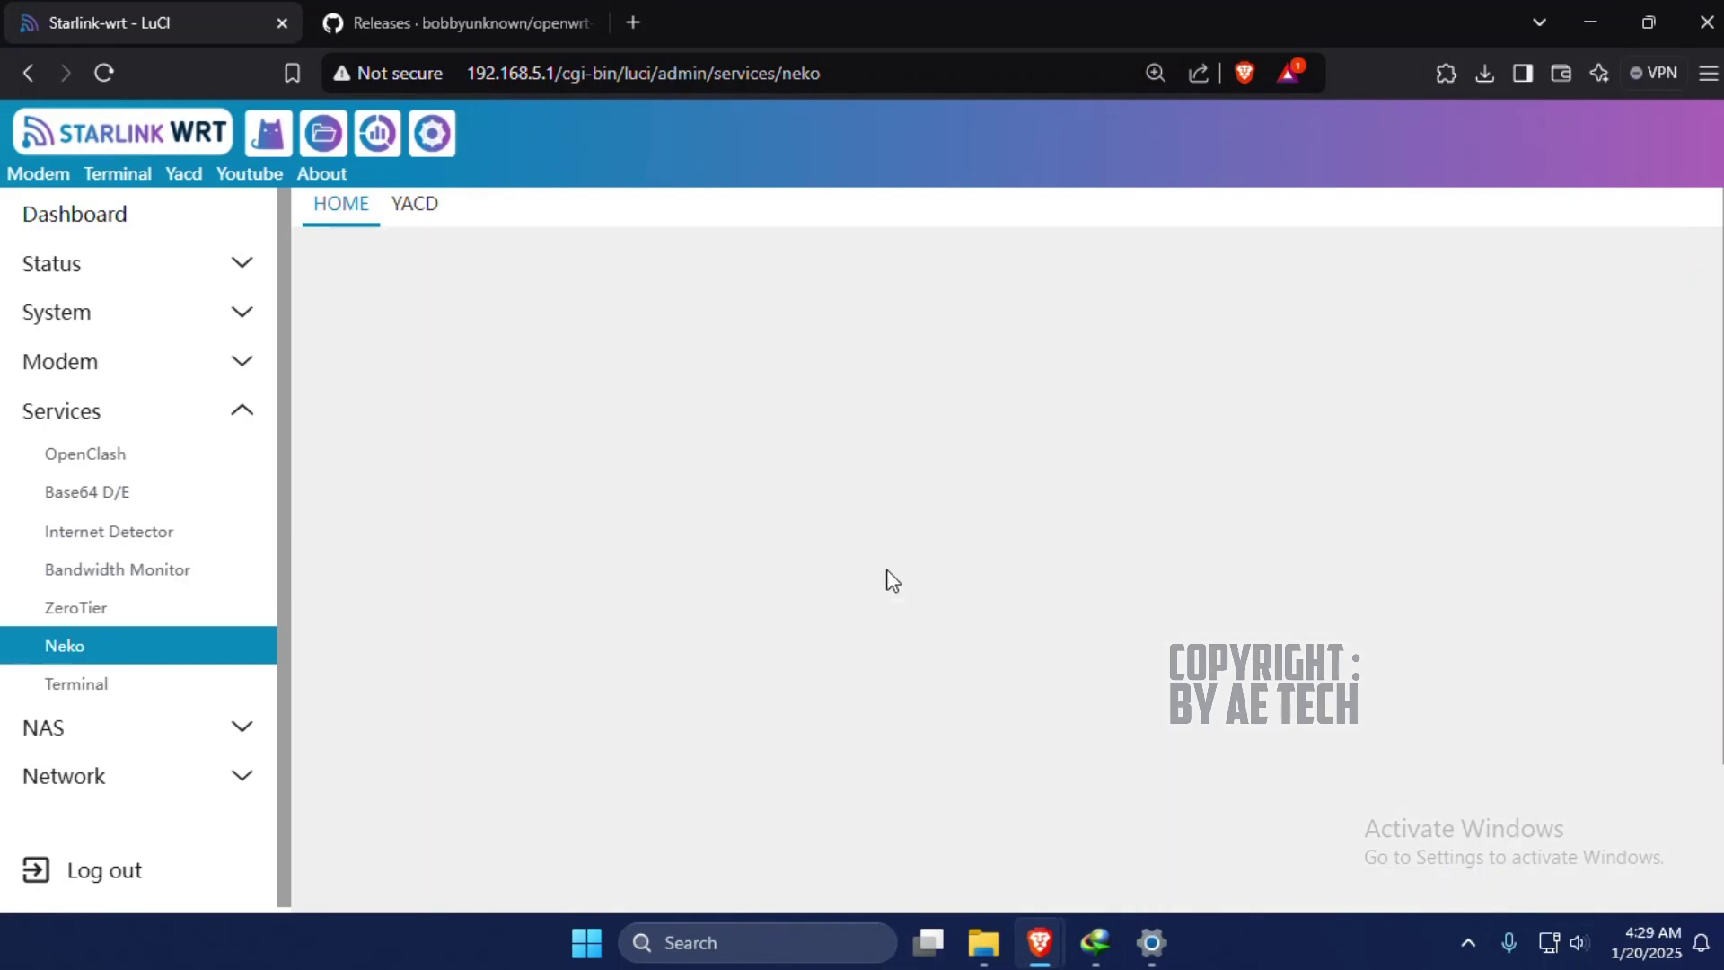
{"action": "scroll", "coordinate": [916, 574], "scroll_direction": "down", "scroll_amount": 10}
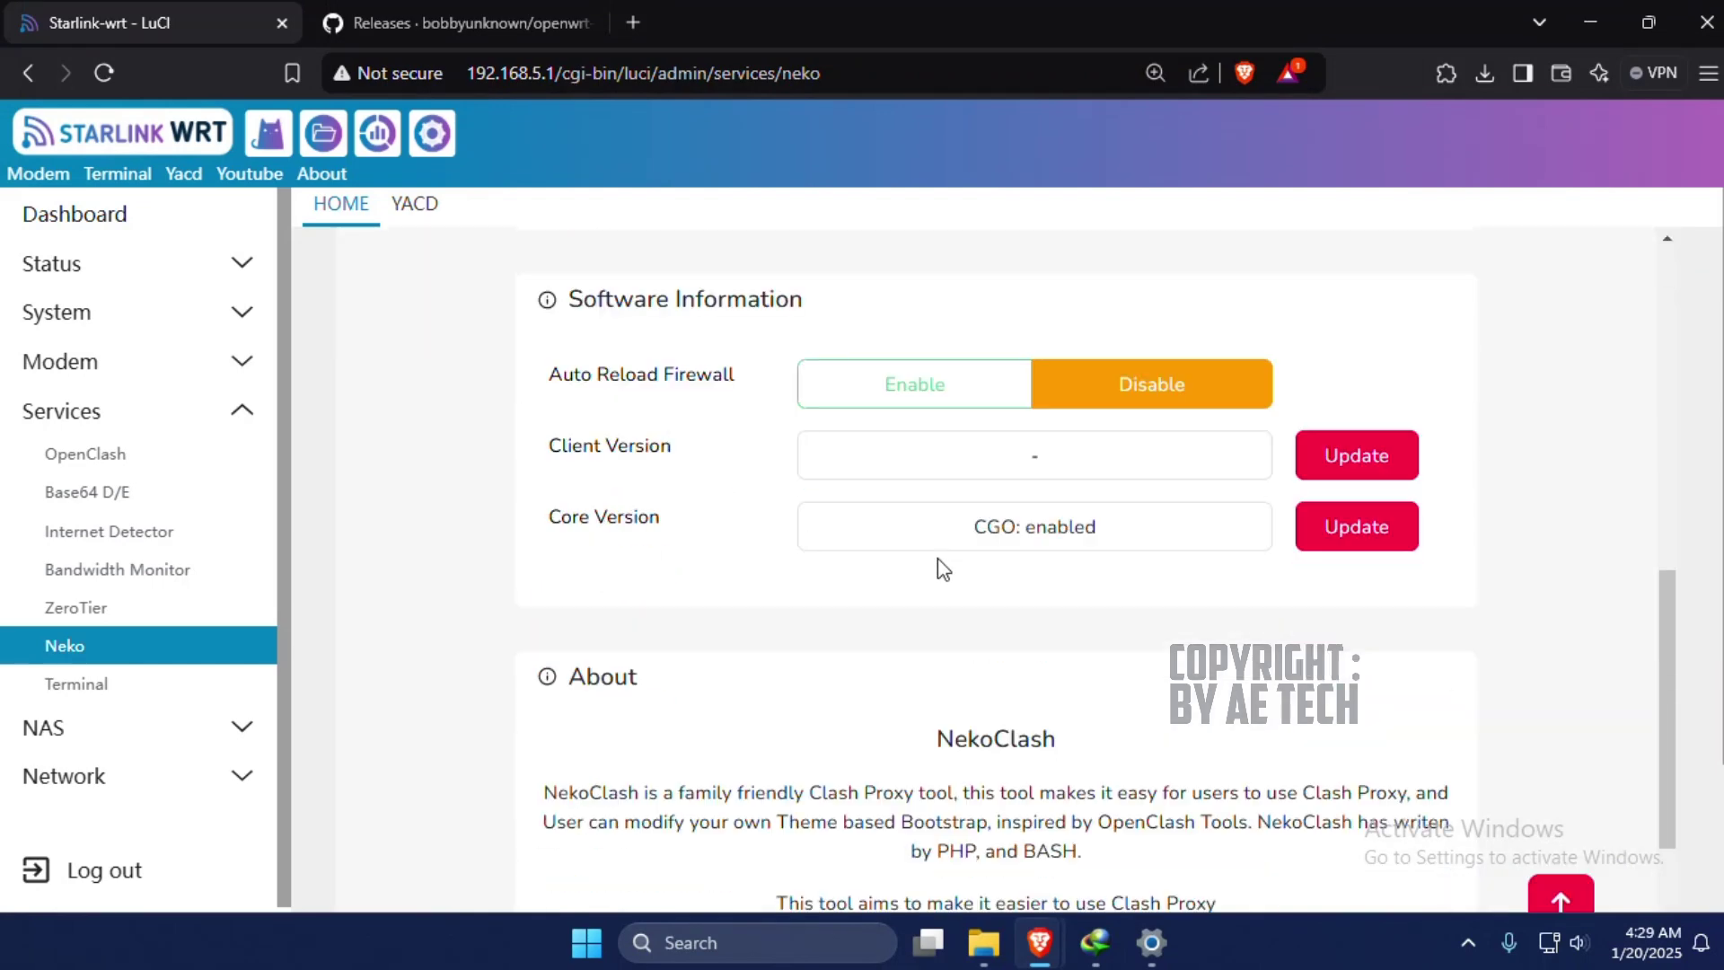
{"action": "scroll", "coordinate": [942, 568], "scroll_direction": "down", "scroll_amount": 2}
{"action": "scroll", "coordinate": [935, 566], "scroll_direction": "up", "scroll_amount": 10}
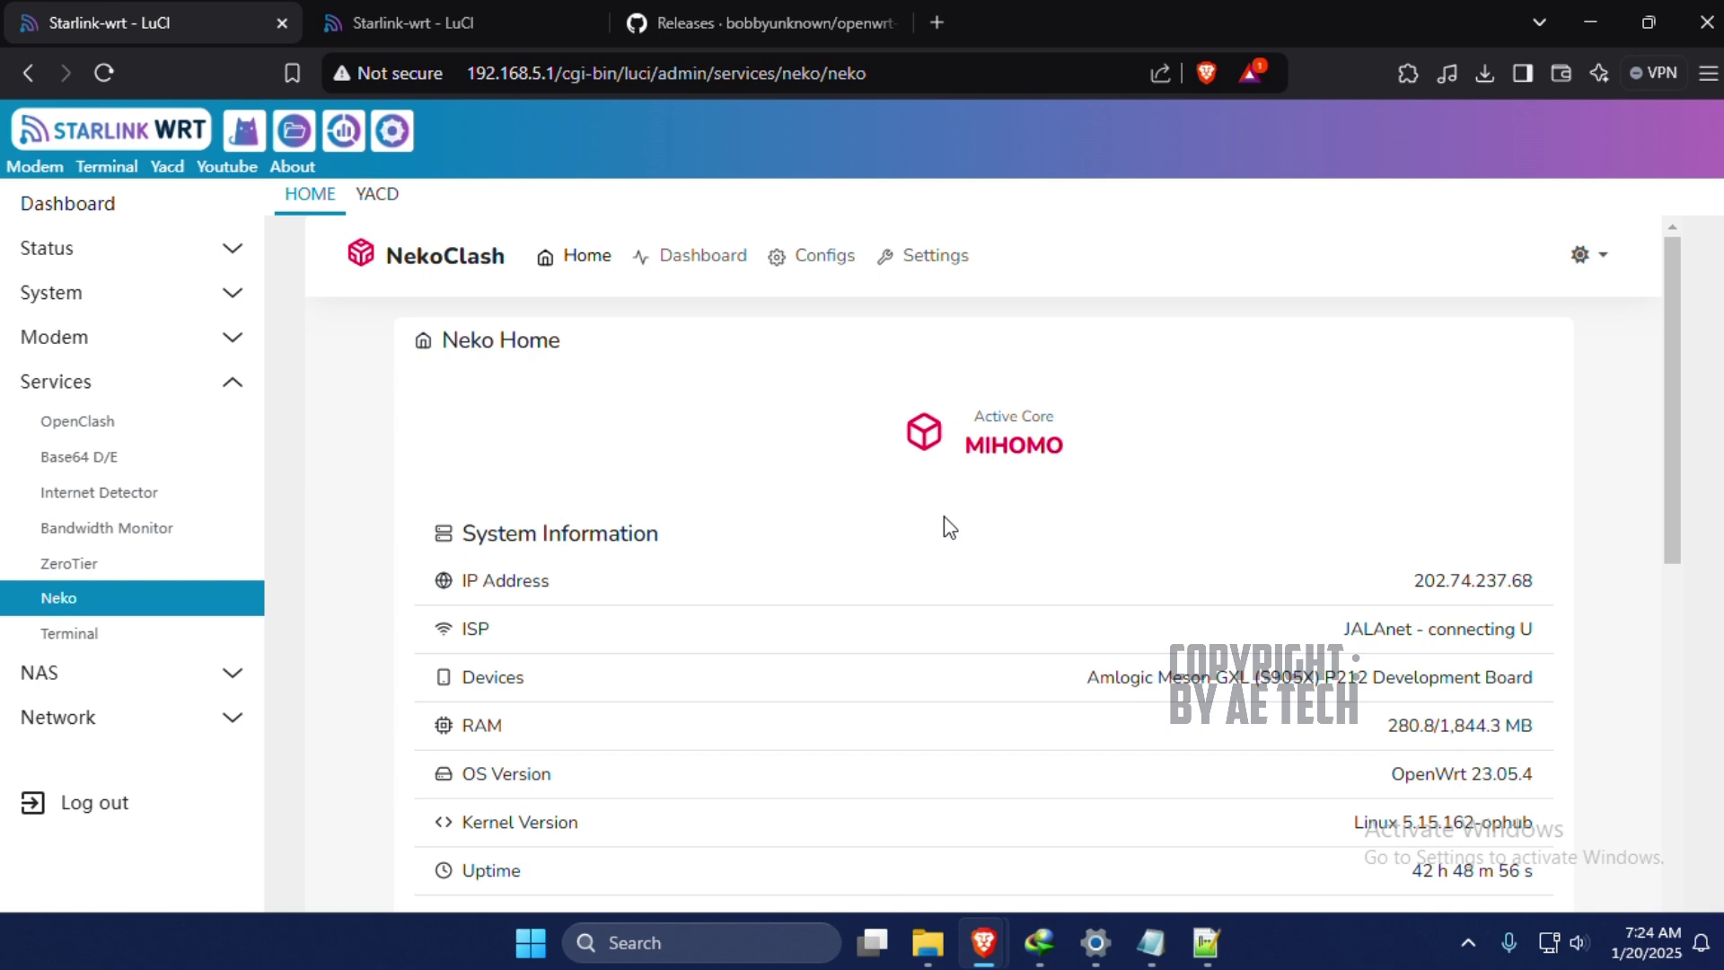
Highlight the IP Address and ISP labels in the Home system information.
{"action": "scroll", "coordinate": [1095, 597], "scroll_direction": "down", "scroll_amount": 1}
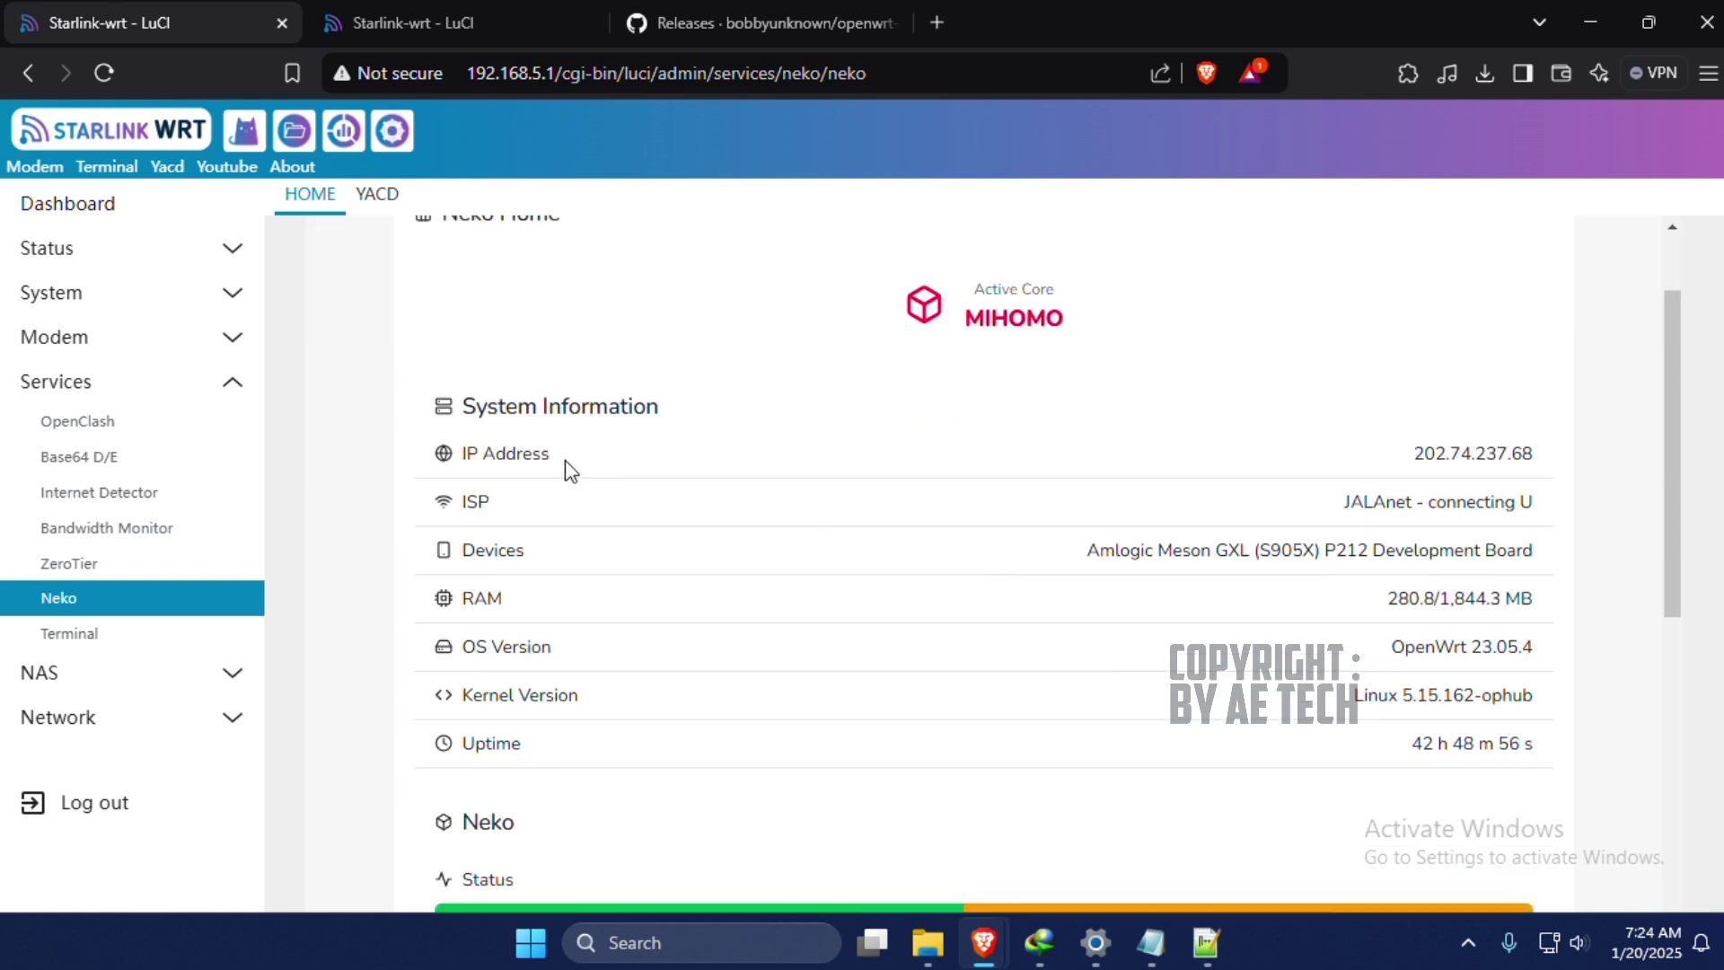
{"action": "left_click_drag", "start_coordinate": [446, 458], "coordinate": [549, 455]}
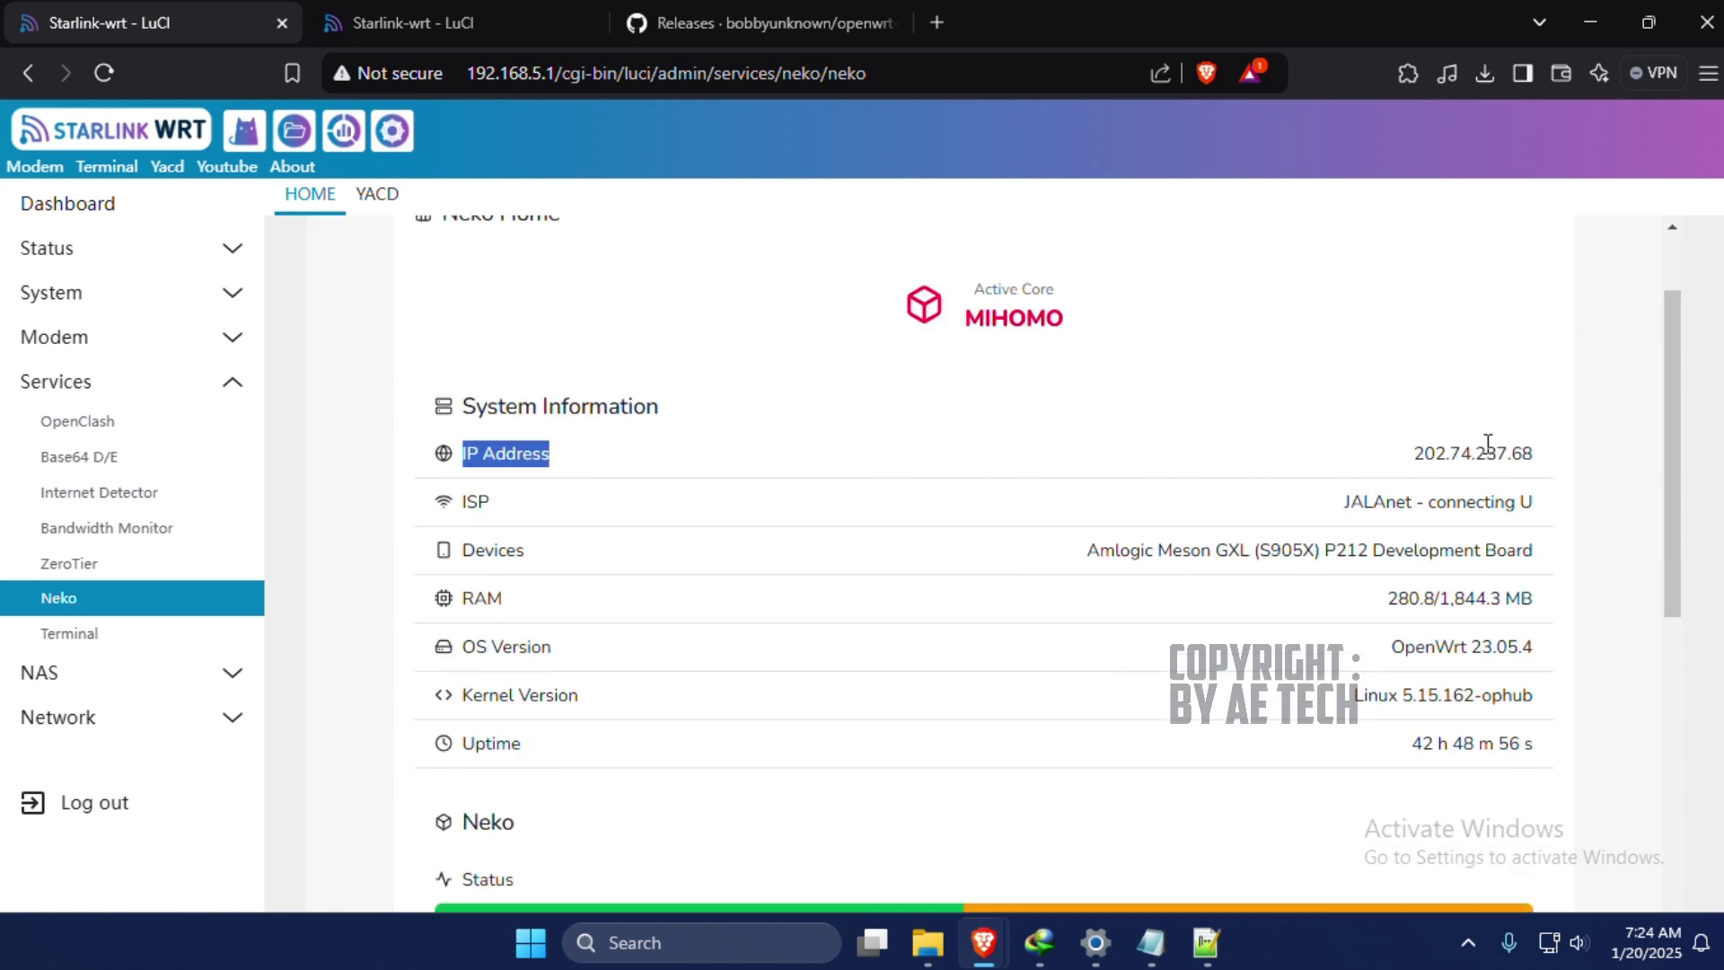
{"action": "left_click_drag", "start_coordinate": [442, 510], "coordinate": [852, 510]}
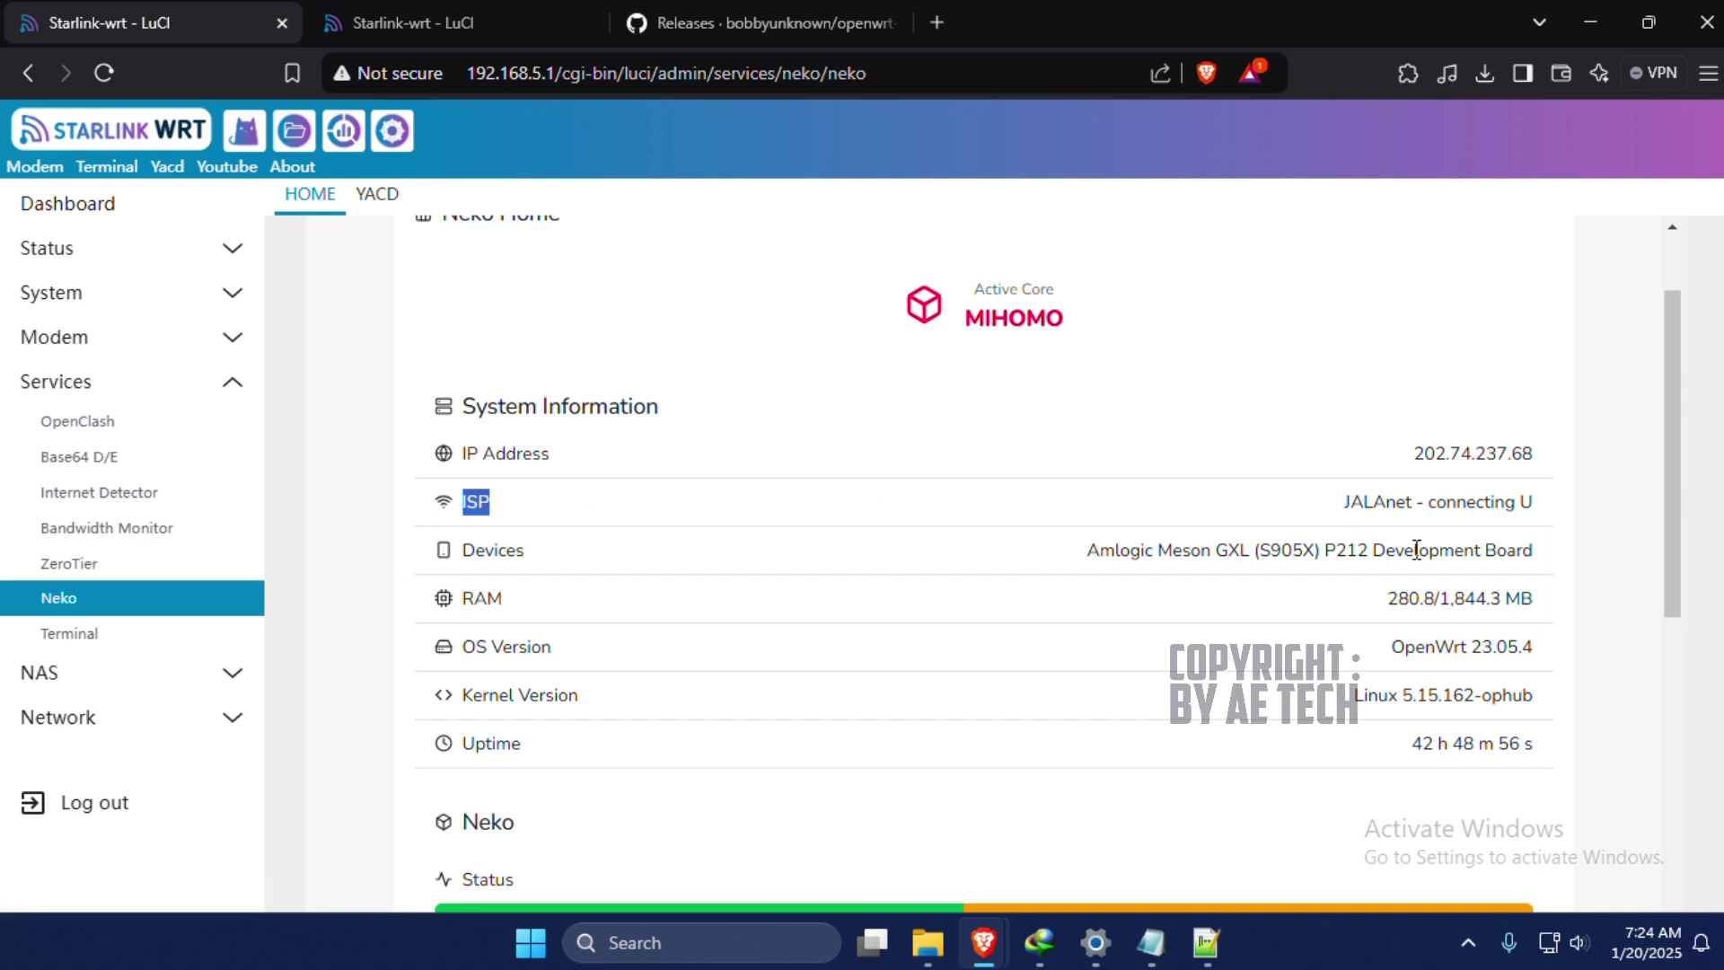
{"action": "scroll", "coordinate": [574, 431], "scroll_direction": "down", "scroll_amount": 3}
{"action": "scroll", "coordinate": [997, 458], "scroll_direction": "down", "scroll_amount": 3}
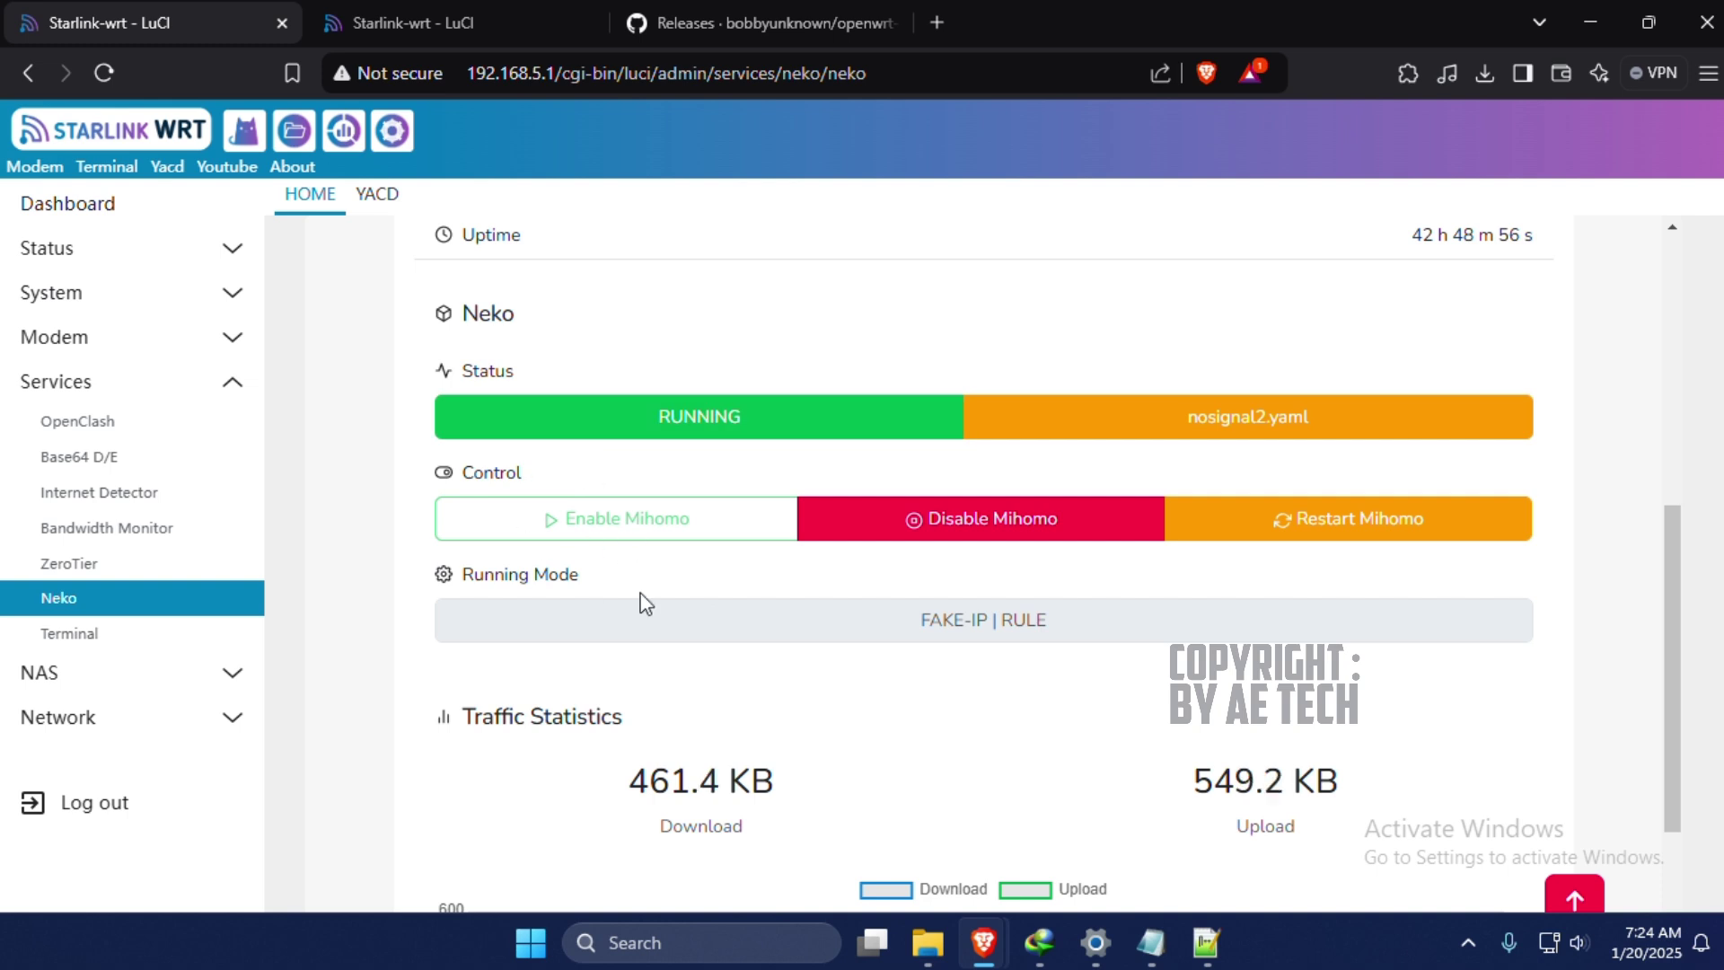
{"action": "scroll", "coordinate": [731, 562], "scroll_direction": "down", "scroll_amount": 3}
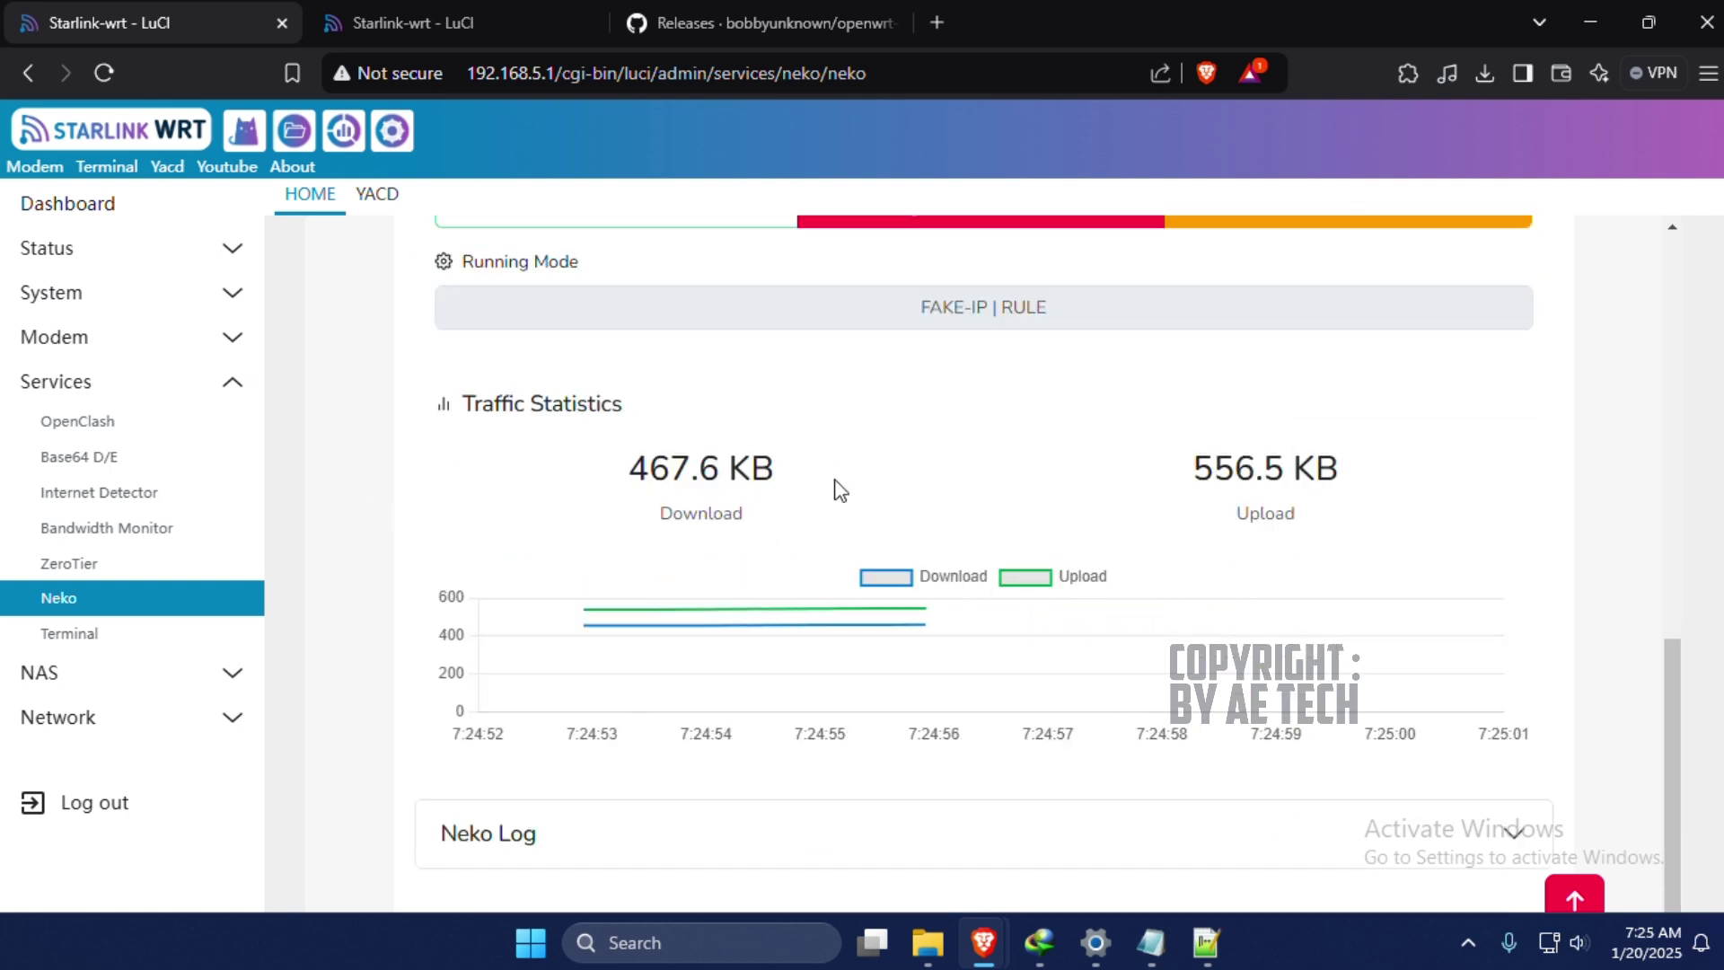
{"action": "left_click_drag", "start_coordinate": [1248, 467], "coordinate": [1320, 469]}
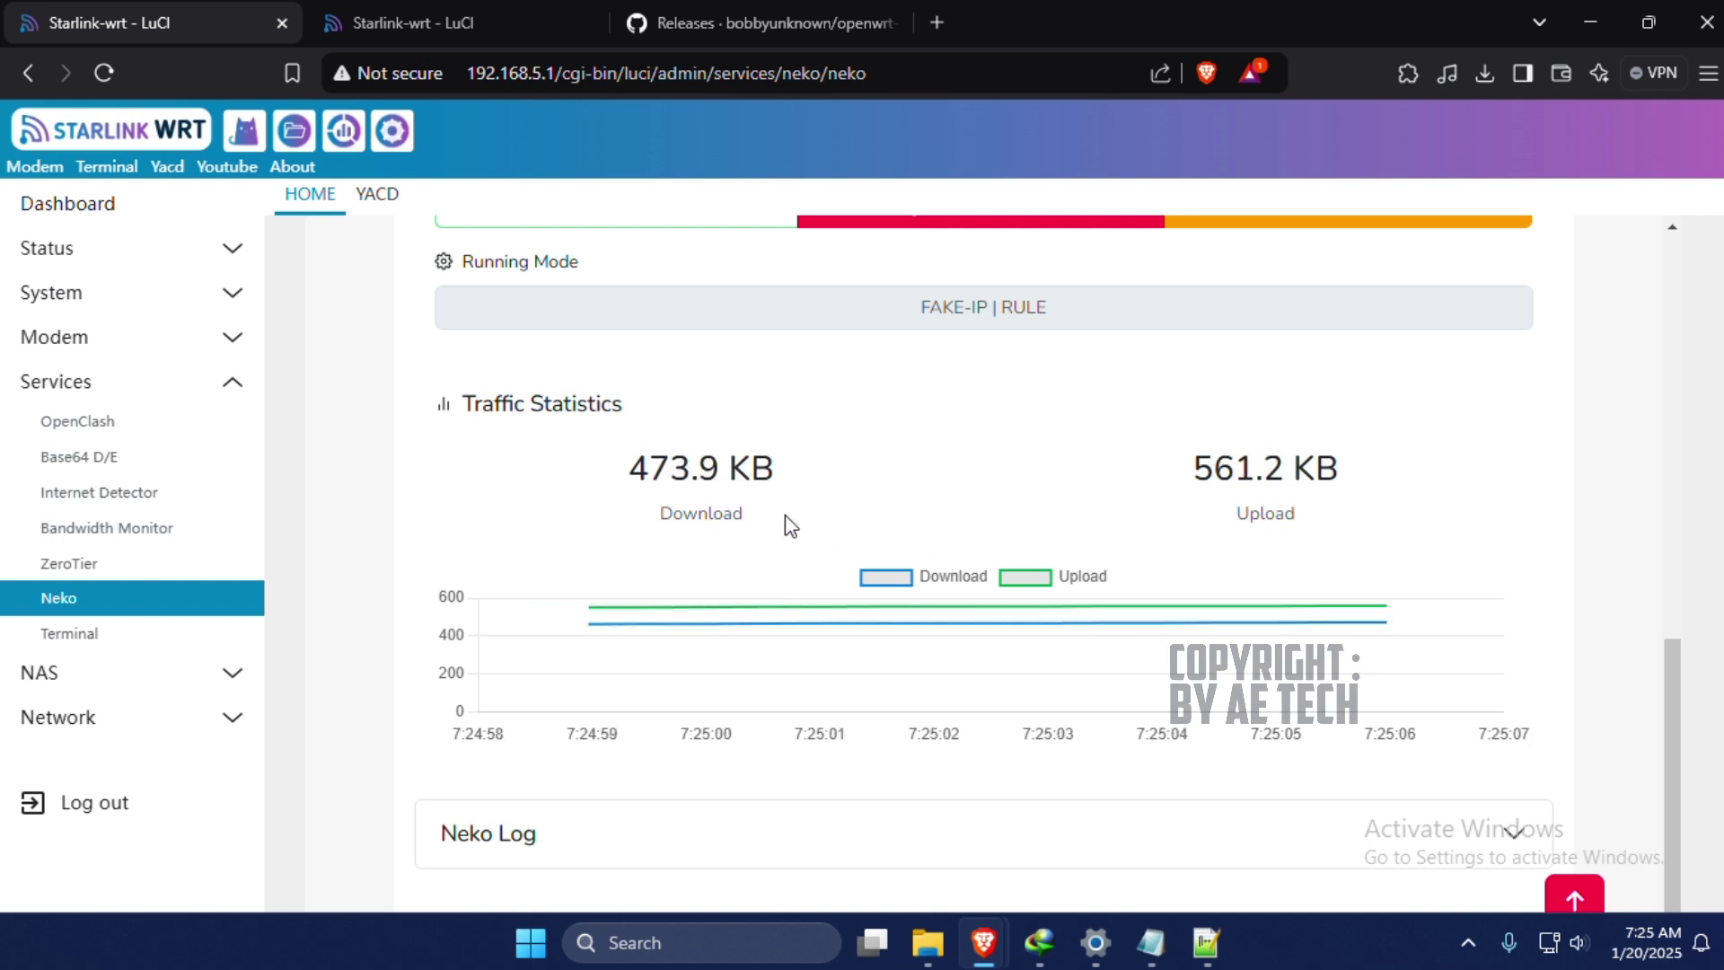
Expand the Neko Log section and read through its entries.
{"action": "scroll", "coordinate": [860, 512], "scroll_direction": "down", "scroll_amount": 2}
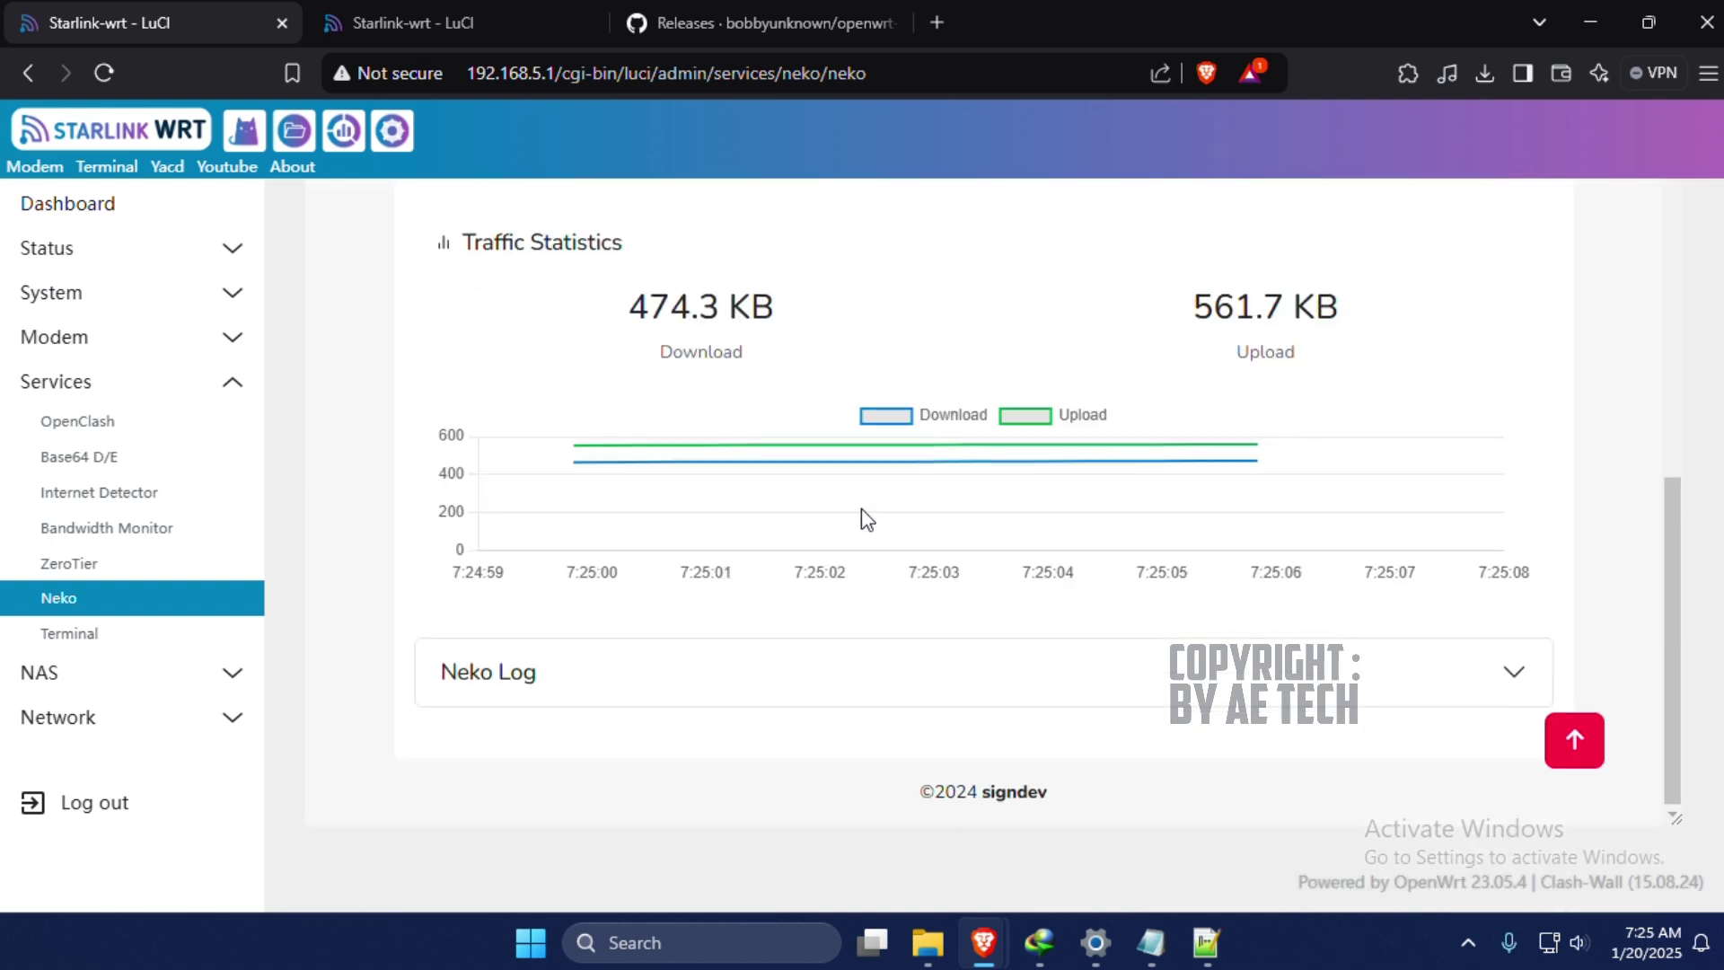
{"action": "left_click", "coordinate": [814, 702]}
{"action": "scroll", "coordinate": [718, 431], "scroll_direction": "down", "scroll_amount": 3}
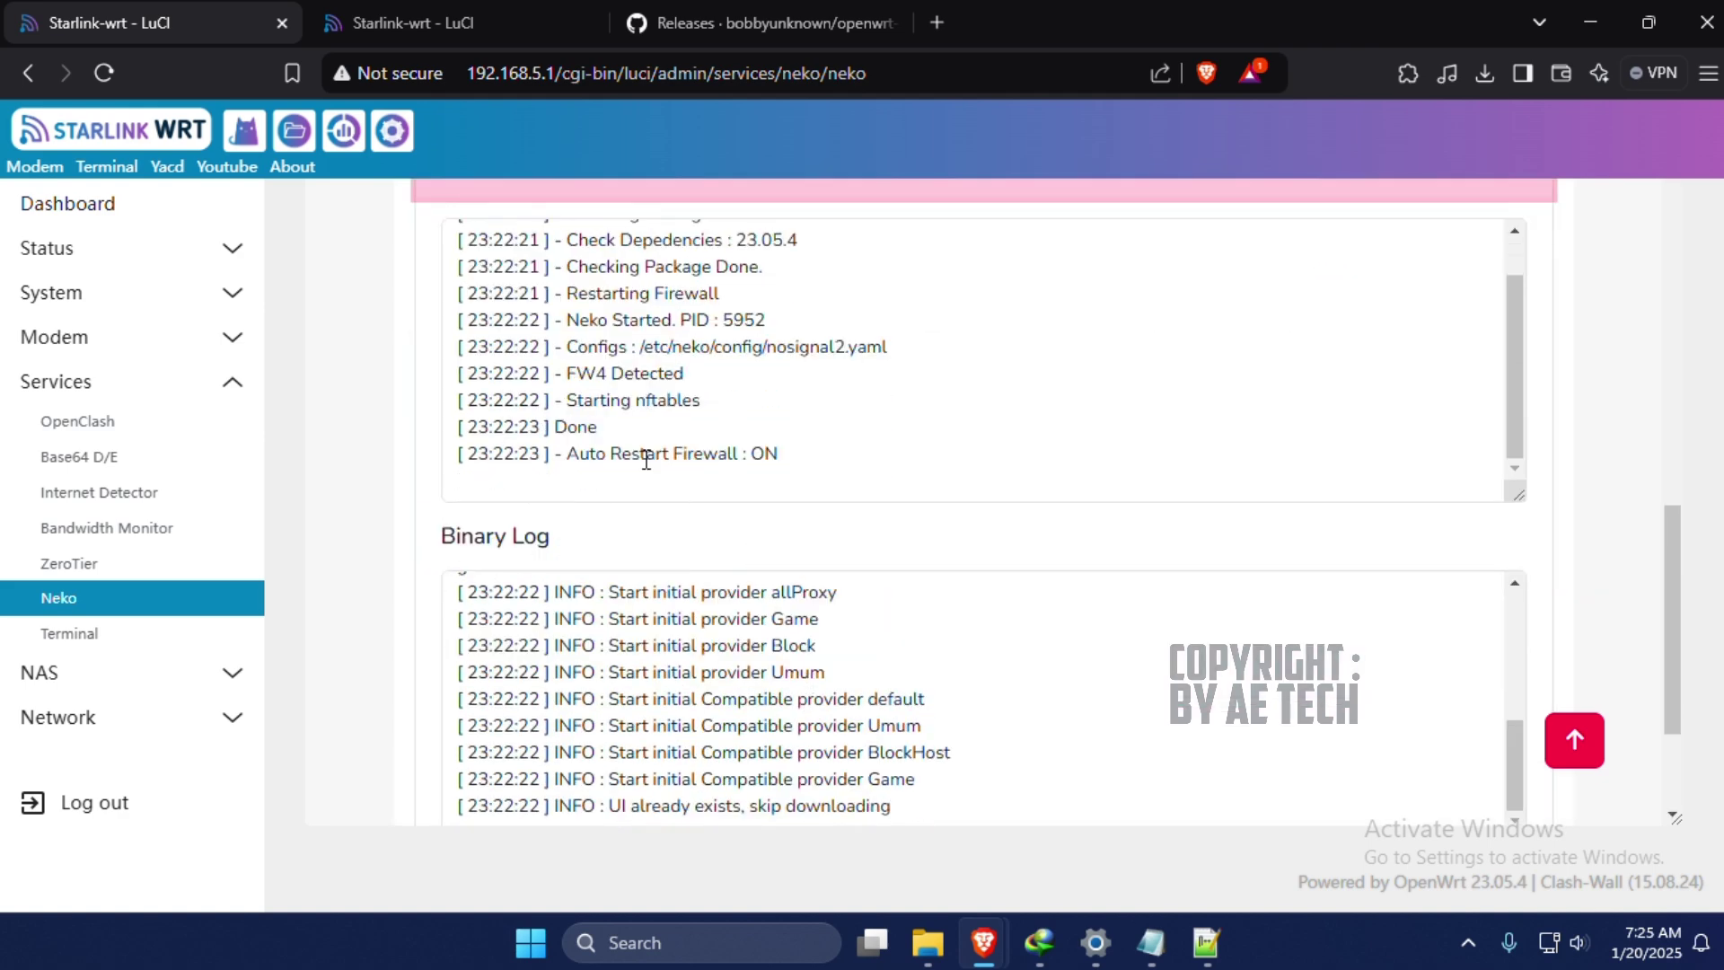
{"action": "scroll", "coordinate": [643, 472], "scroll_direction": "up", "scroll_amount": 3}
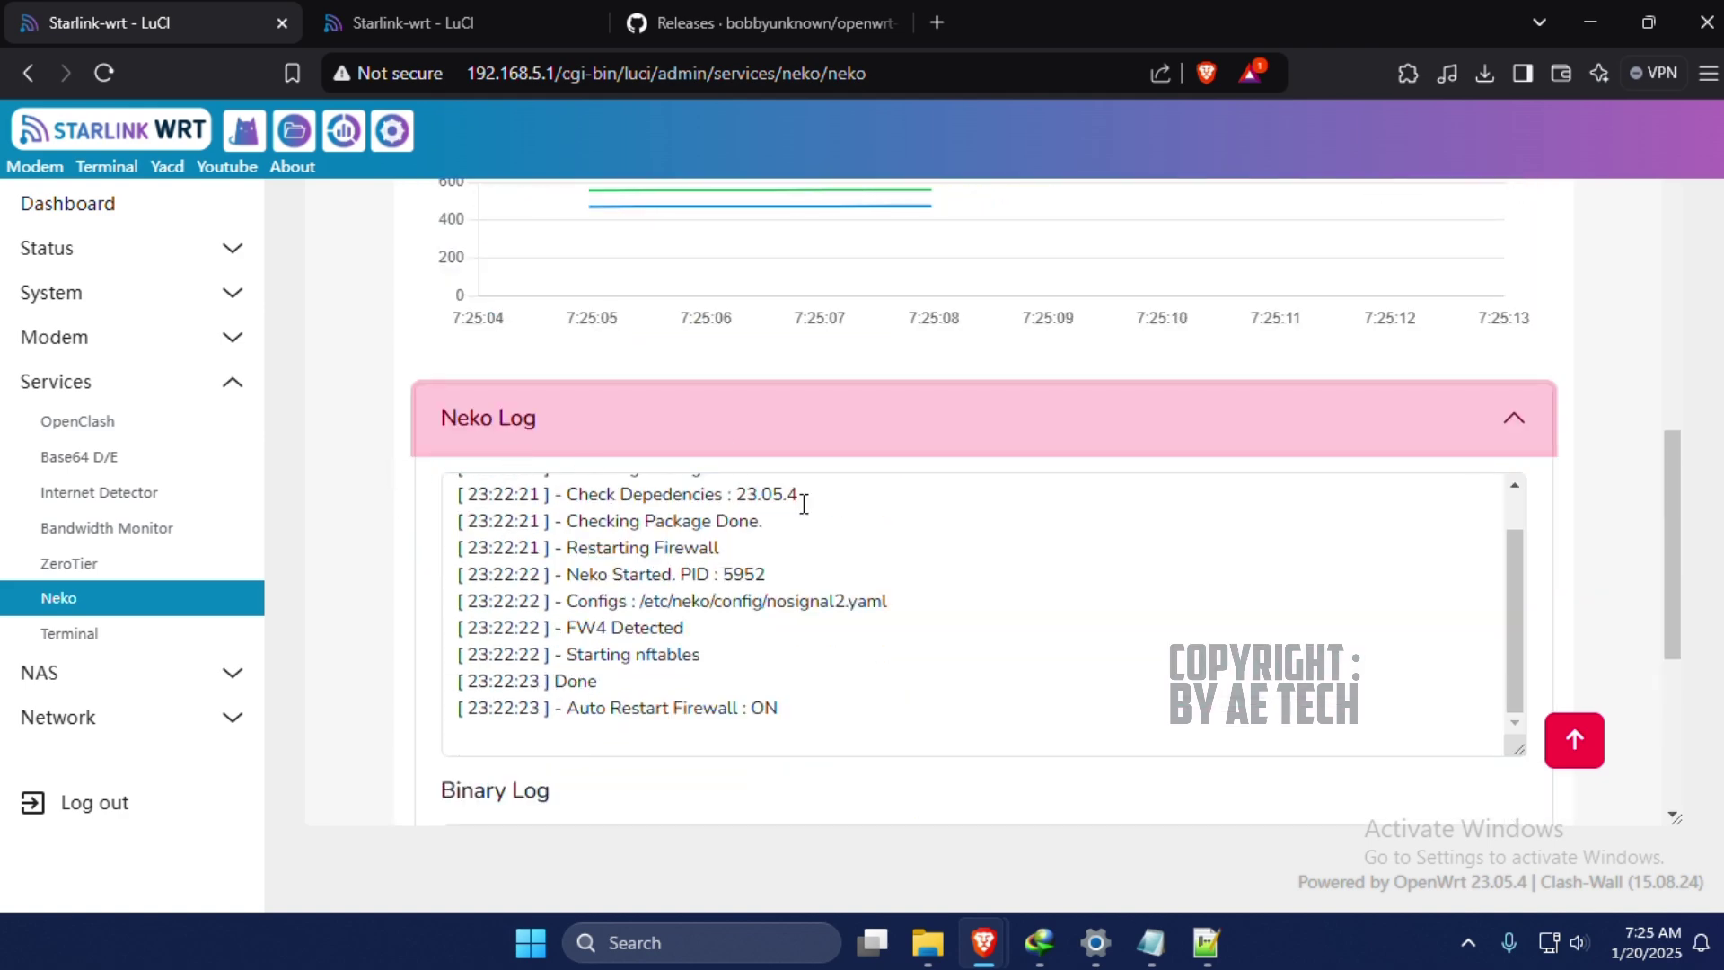
{"action": "scroll", "coordinate": [728, 566], "scroll_direction": "down", "scroll_amount": 3}
{"action": "left_click", "coordinate": [665, 464]}
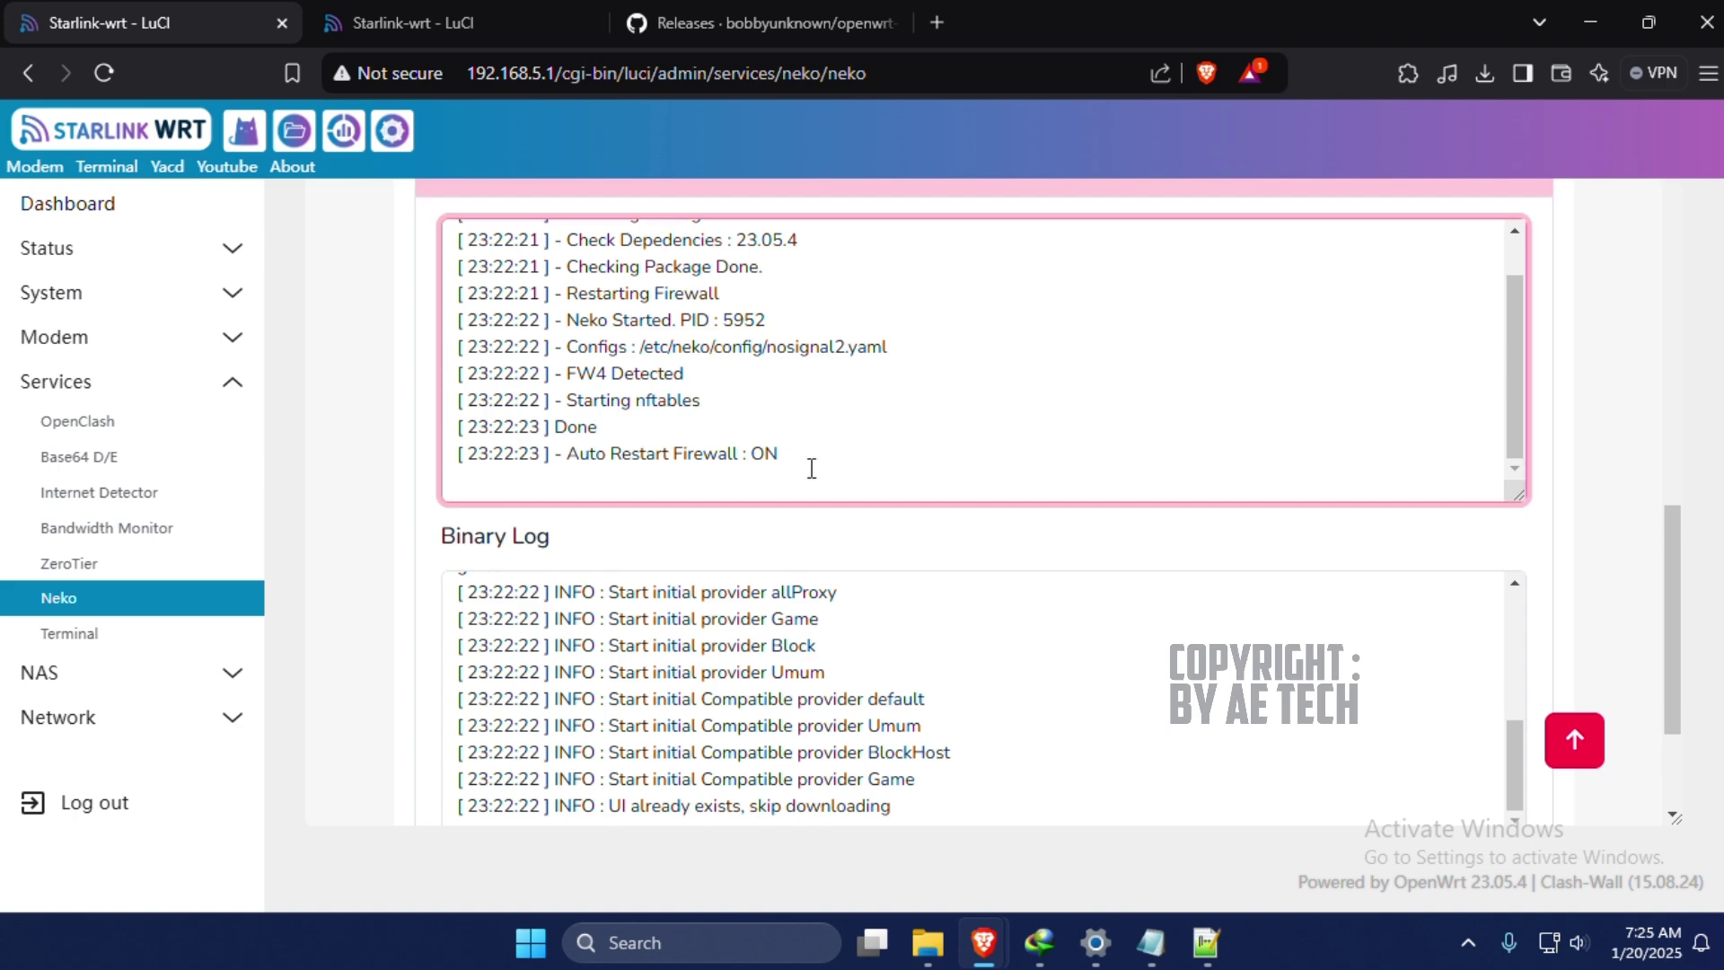
{"action": "scroll", "coordinate": [715, 500], "scroll_direction": "down", "scroll_amount": 3}
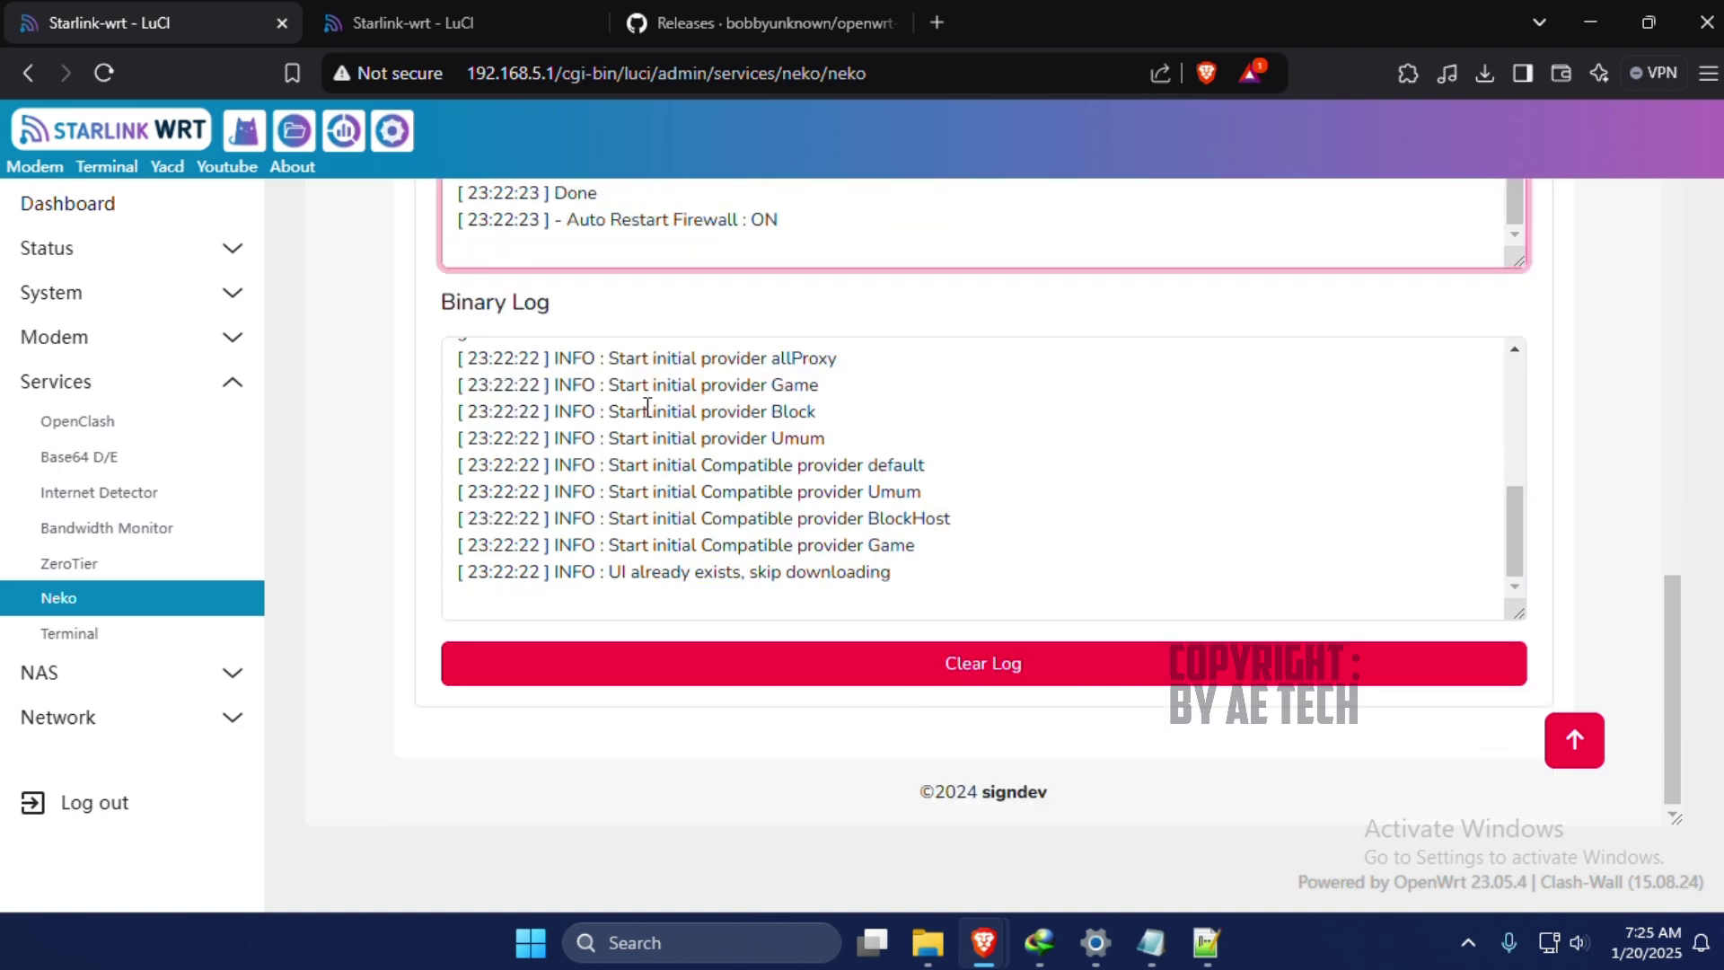
{"action": "scroll", "coordinate": [795, 518], "scroll_direction": "up", "scroll_amount": 15}
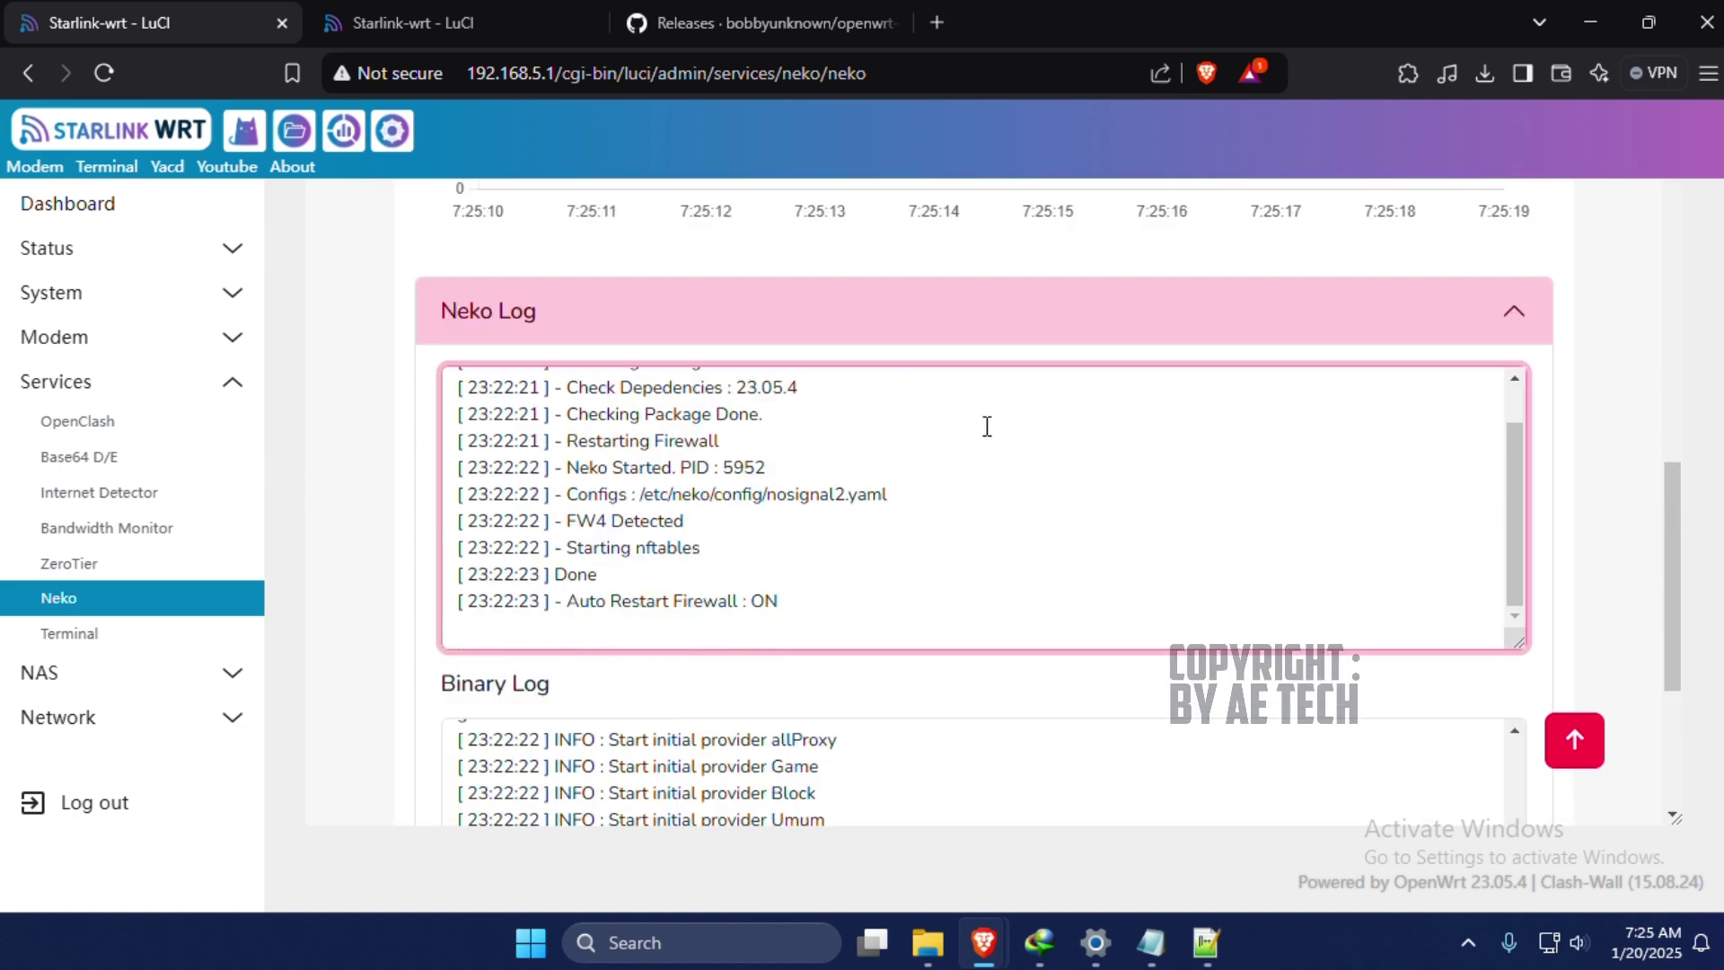
{"action": "scroll", "coordinate": [555, 309], "scroll_direction": "up", "scroll_amount": 5}
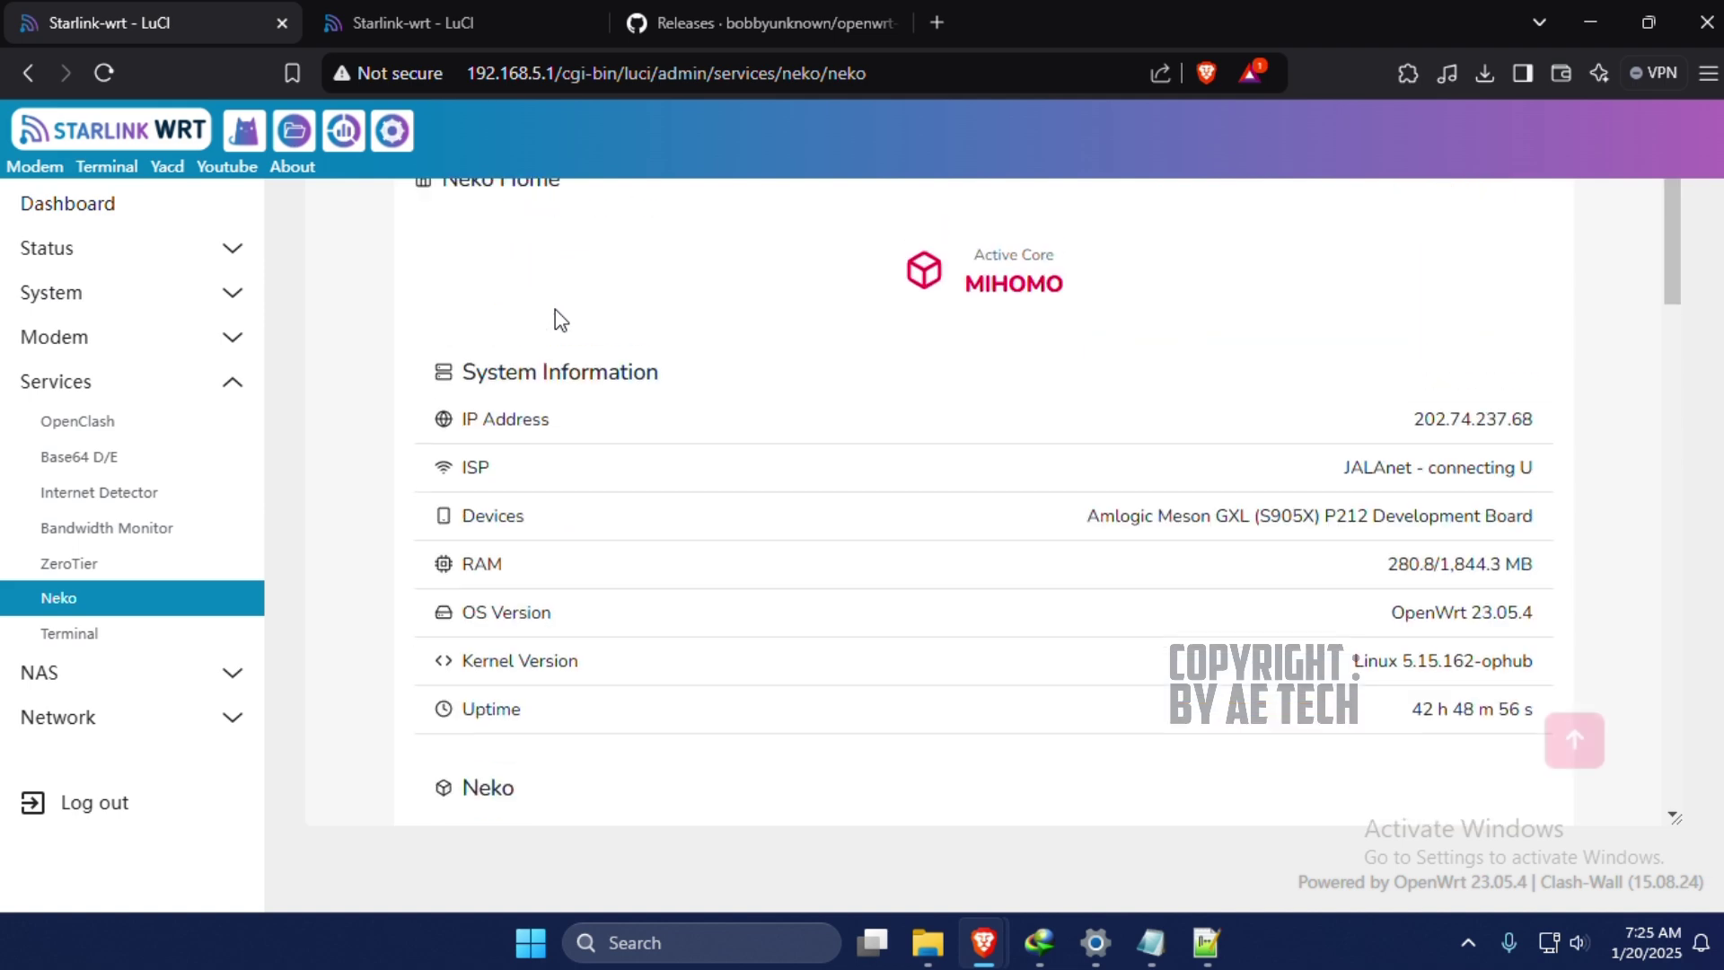
{"action": "scroll", "coordinate": [853, 404], "scroll_direction": "down", "scroll_amount": 5}
{"action": "scroll", "coordinate": [859, 391], "scroll_direction": "up", "scroll_amount": 5}
{"action": "scroll", "coordinate": [853, 394], "scroll_direction": "up", "scroll_amount": 2}
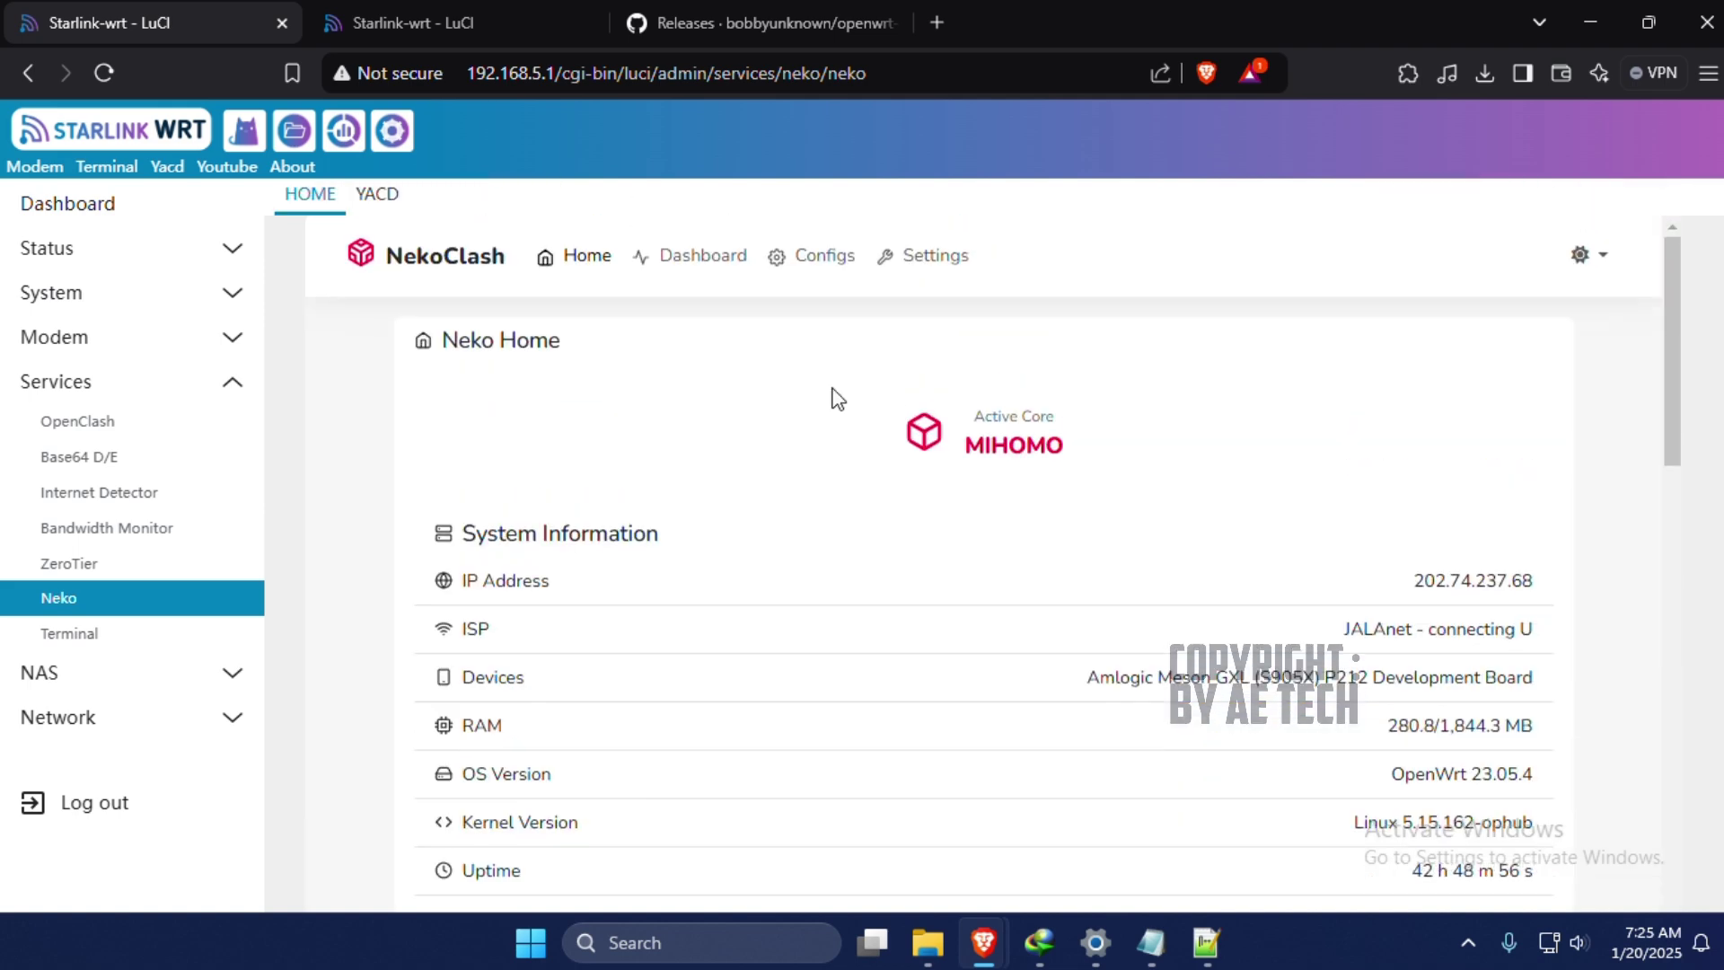
Open the NekoClash dashboard's proxy groups and run the GLOBAL group's latency test.
{"action": "left_click", "coordinate": [664, 260]}
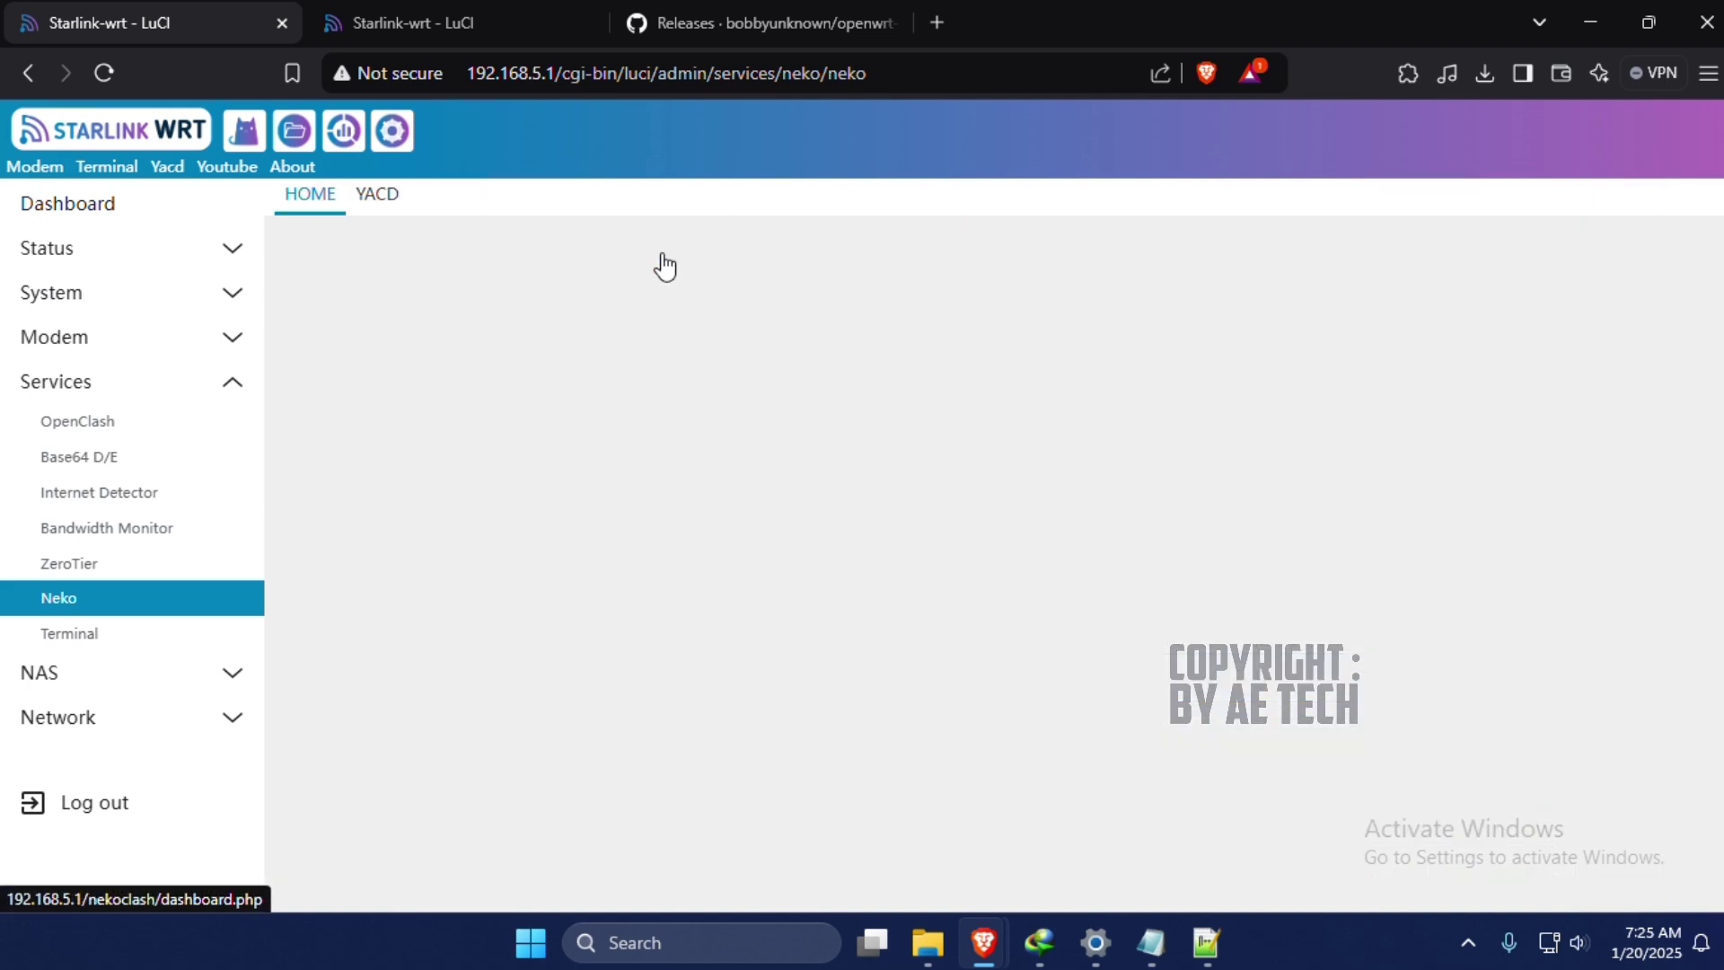
{"action": "scroll", "coordinate": [1102, 440], "scroll_direction": "down", "scroll_amount": 1}
{"action": "scroll", "coordinate": [837, 385], "scroll_direction": "down", "scroll_amount": 3}
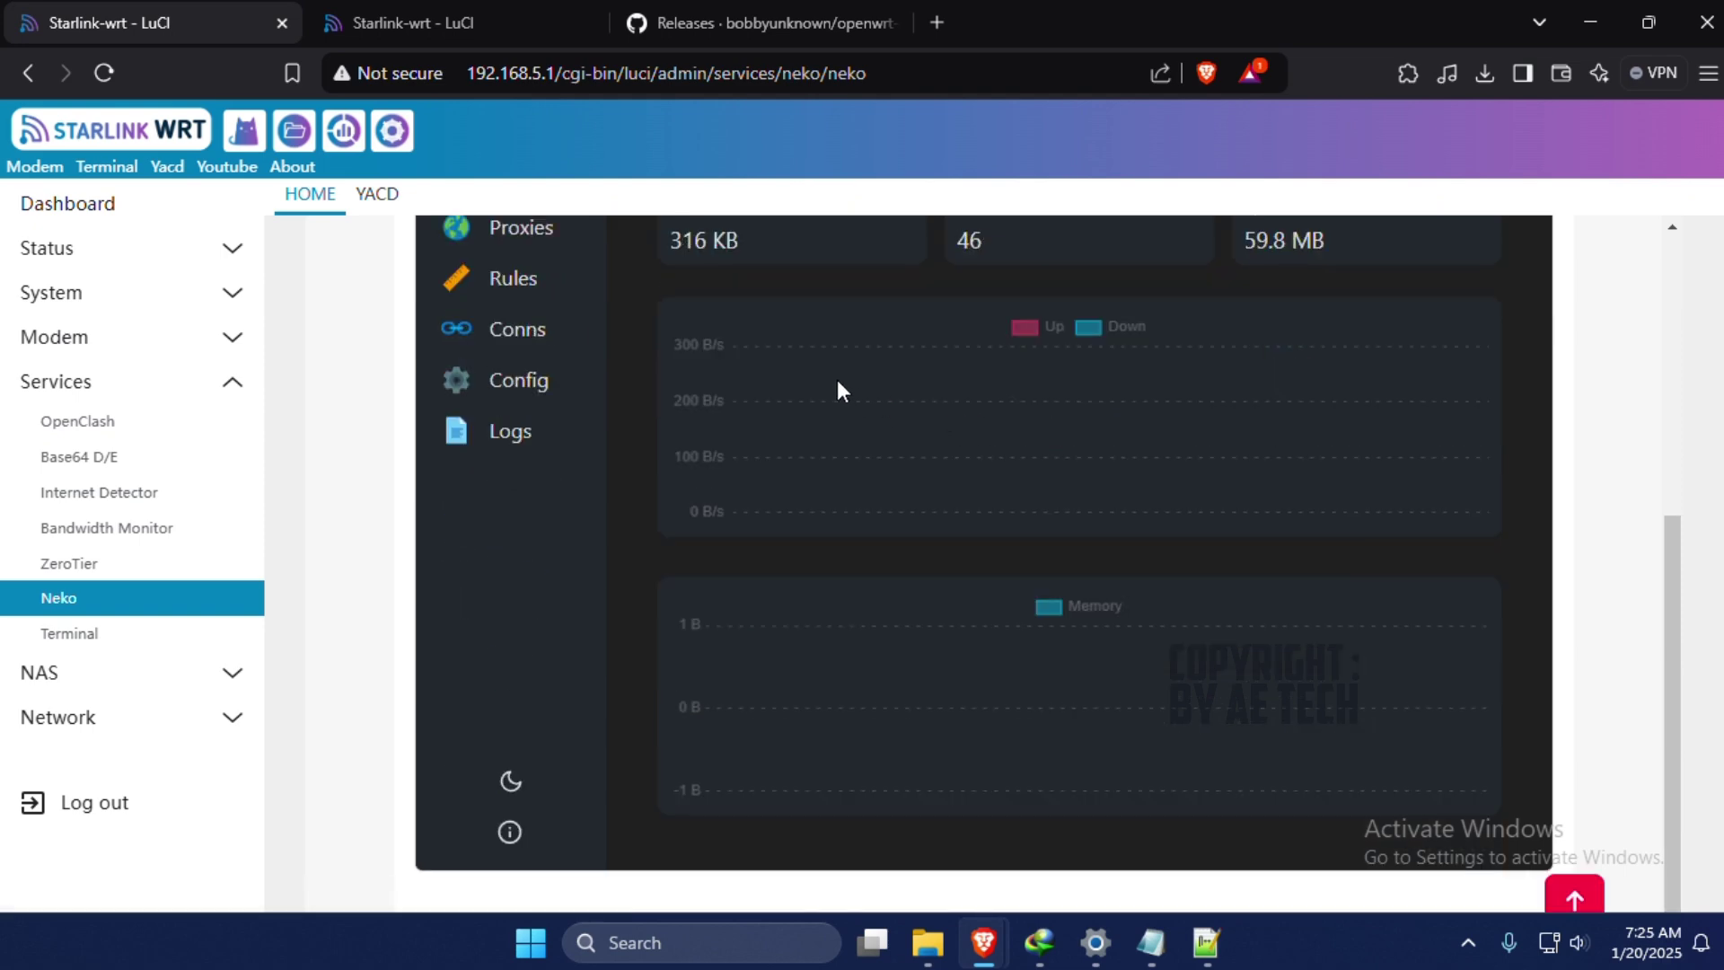
{"action": "scroll", "coordinate": [836, 386], "scroll_direction": "up", "scroll_amount": 4}
{"action": "left_click", "coordinate": [502, 710]}
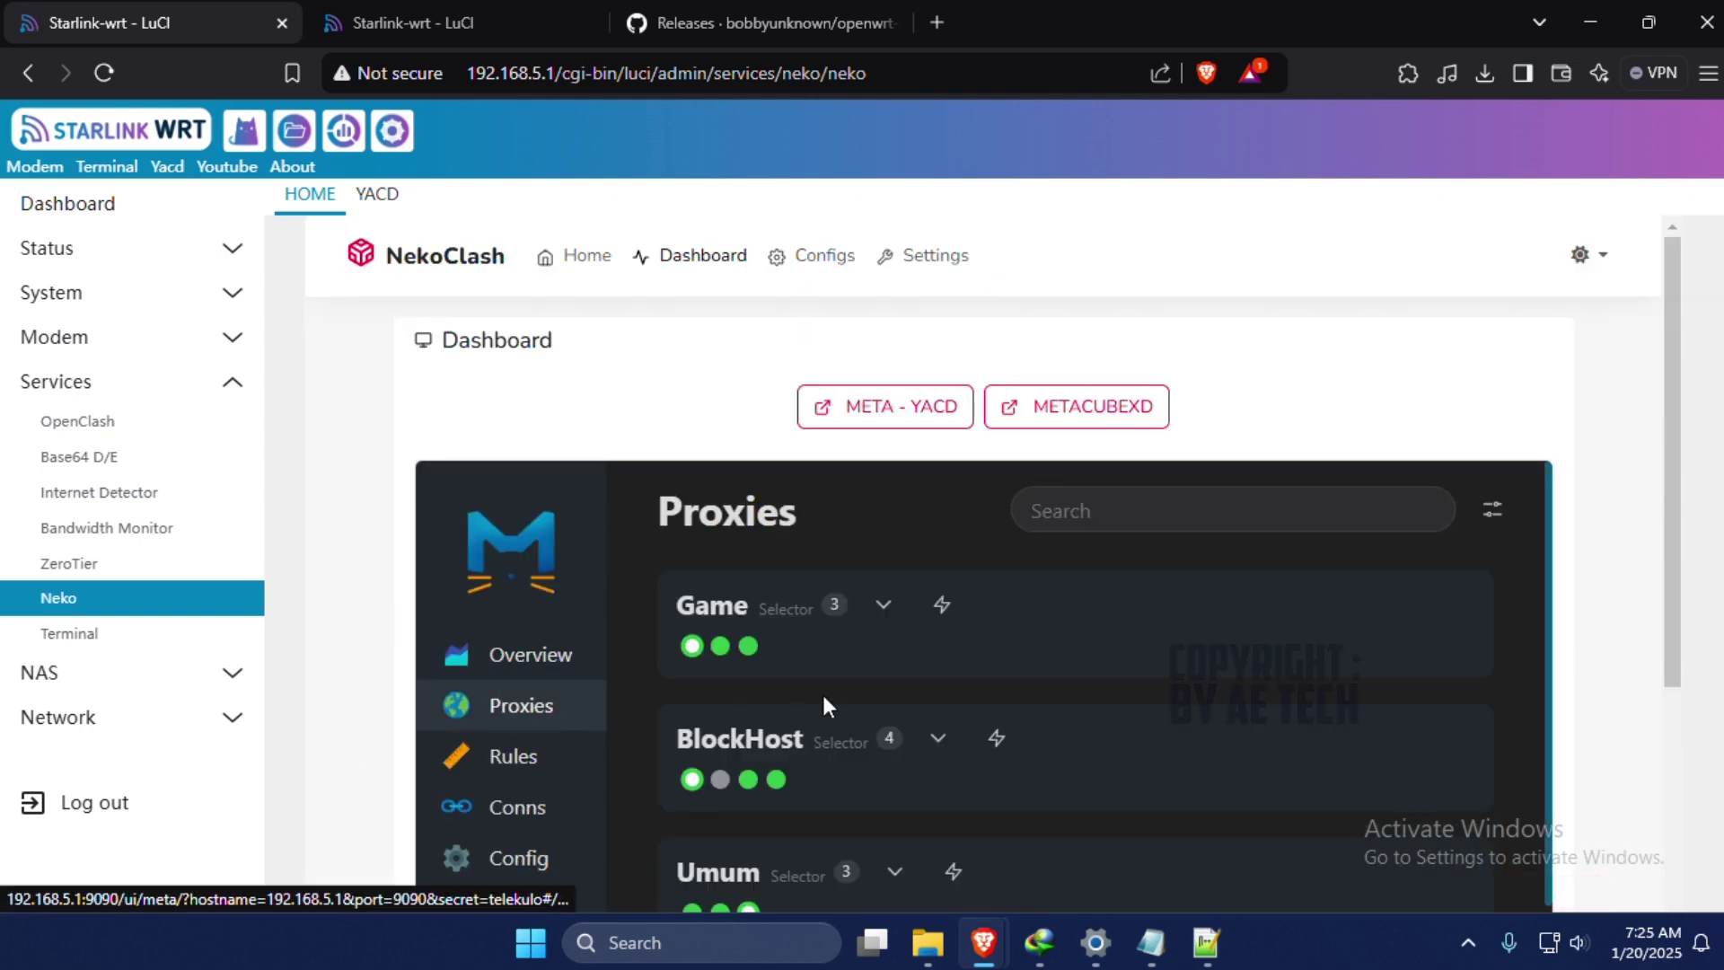
{"action": "scroll", "coordinate": [951, 663], "scroll_direction": "down", "scroll_amount": 6}
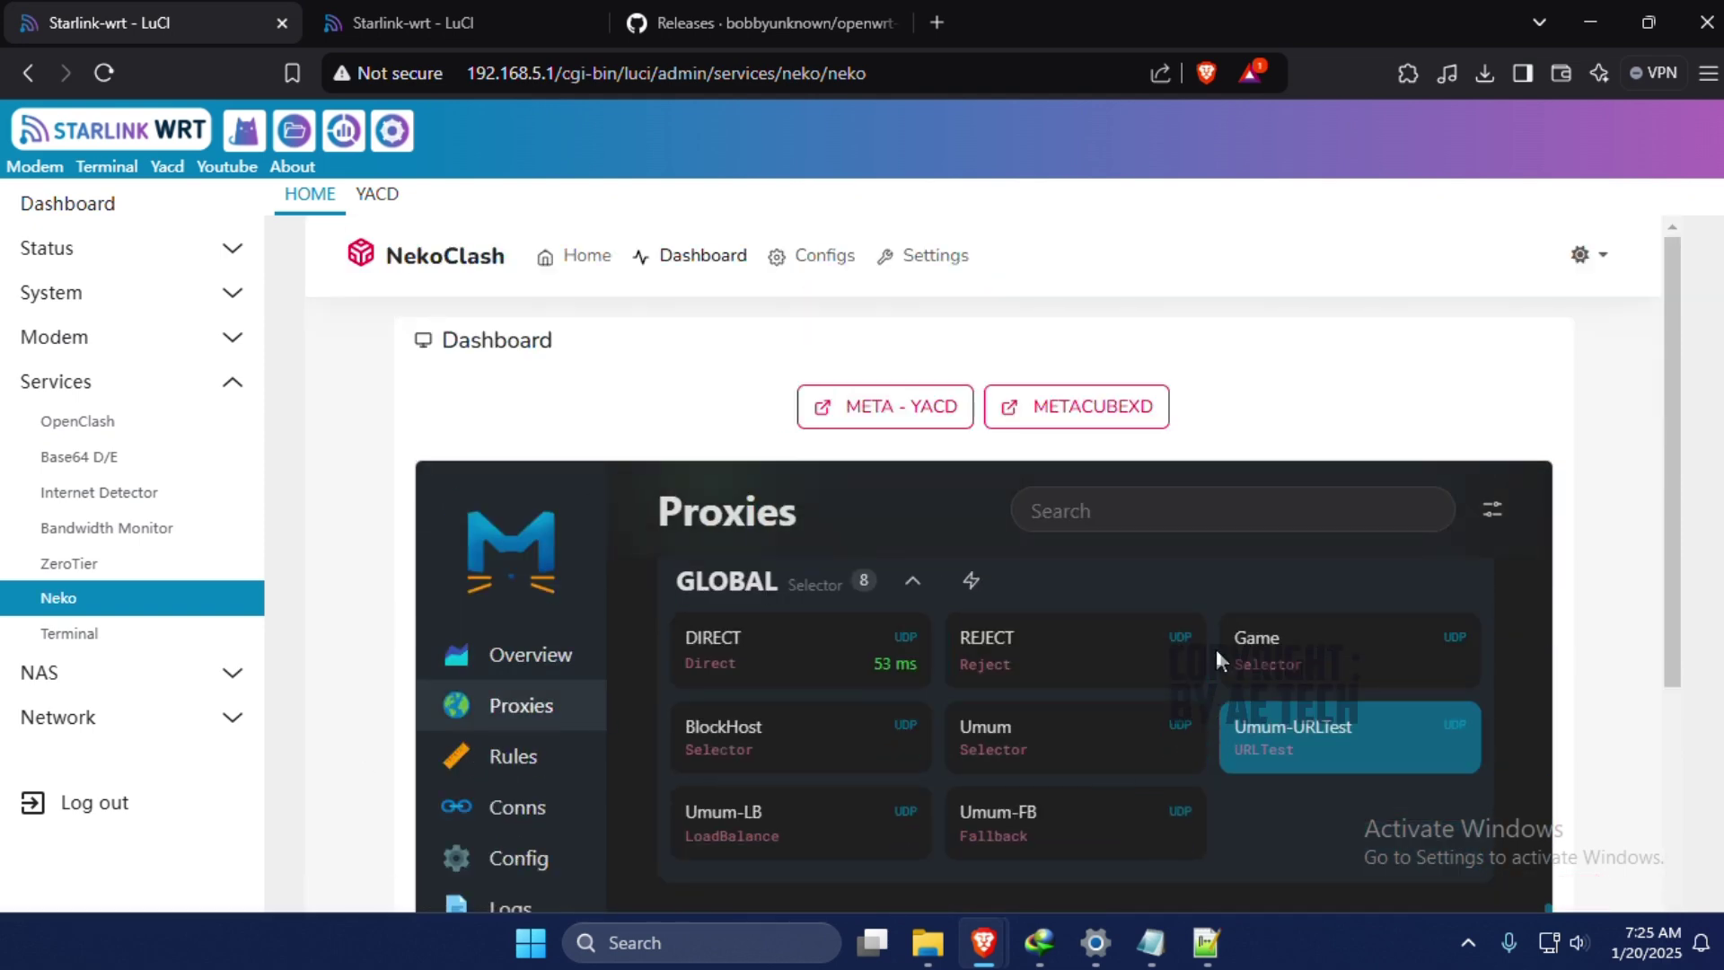
{"action": "left_click", "coordinate": [971, 580]}
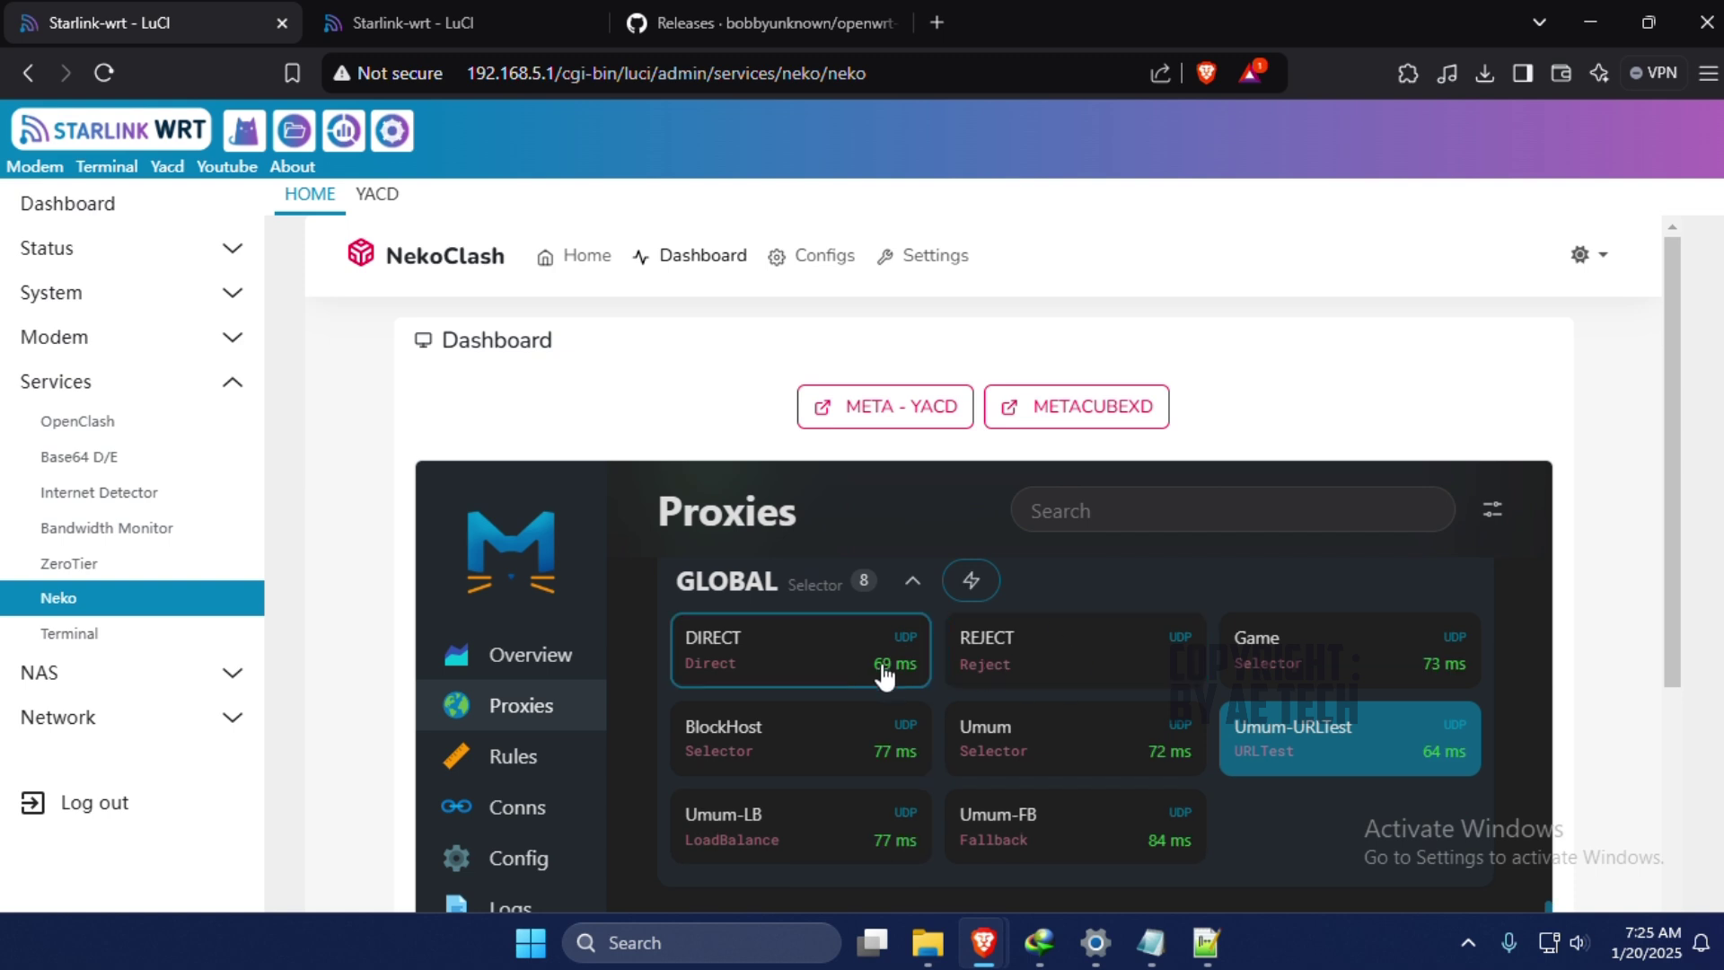
Open the METACUBEXD and META - YACD dashboards in new tabs, then close them.
{"action": "scroll", "coordinate": [893, 732], "scroll_direction": "down", "scroll_amount": 3}
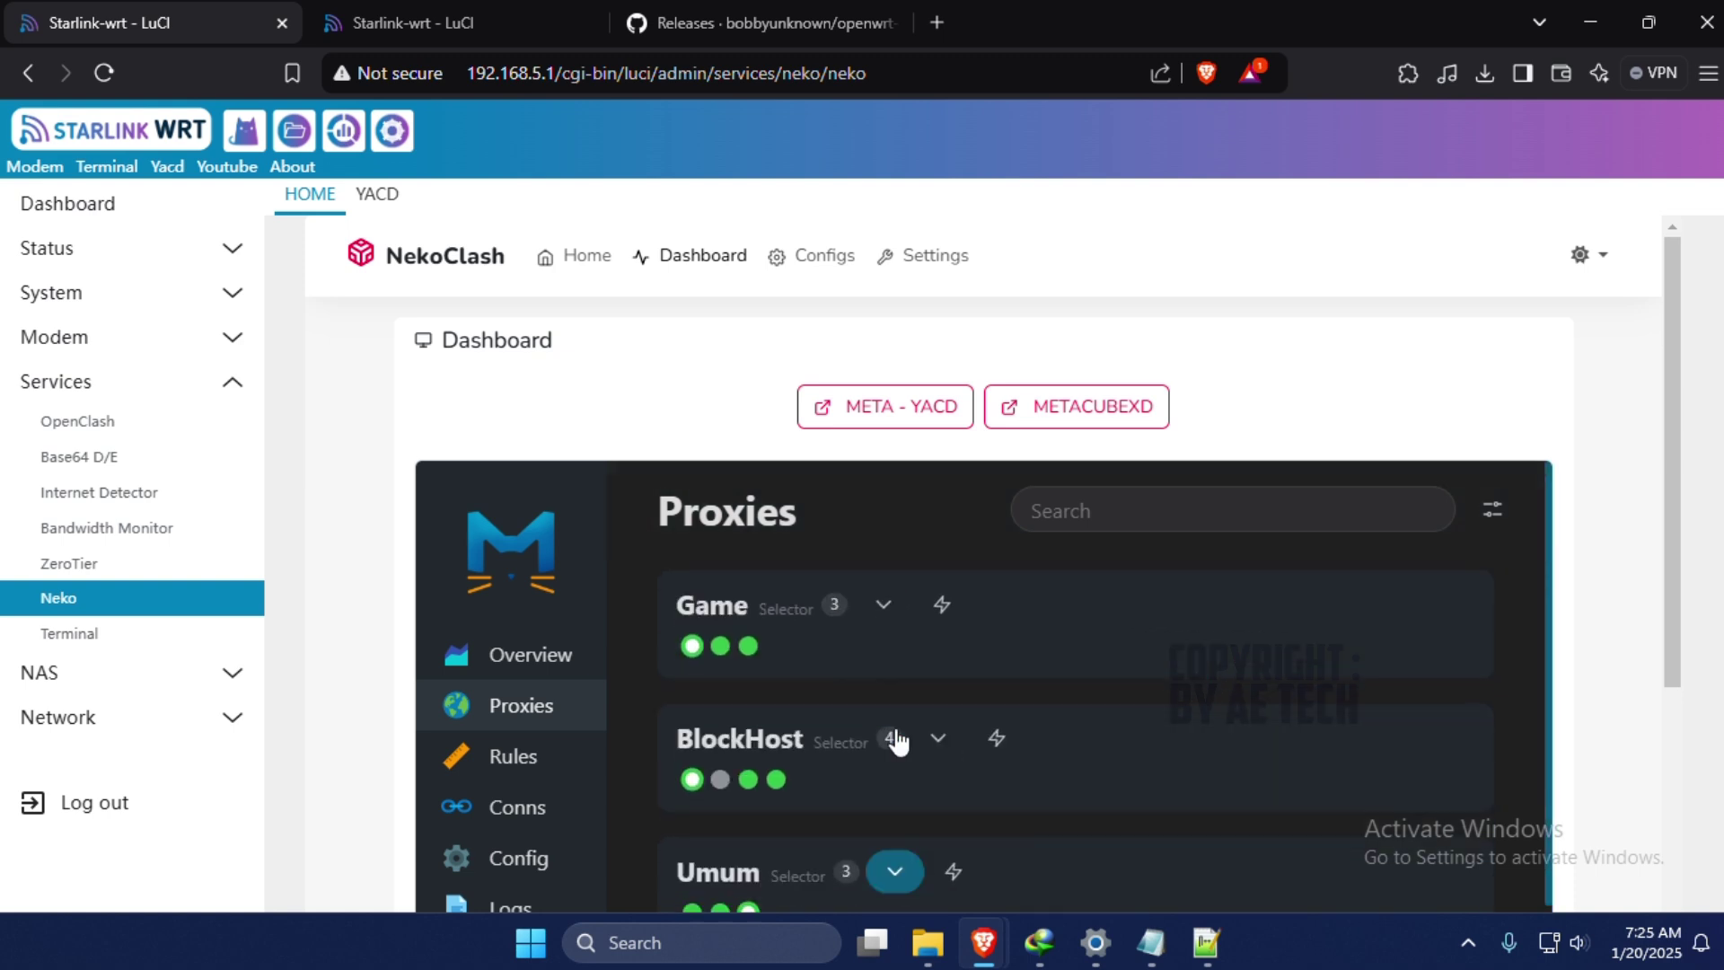
{"action": "scroll", "coordinate": [680, 697], "scroll_direction": "down", "scroll_amount": 4}
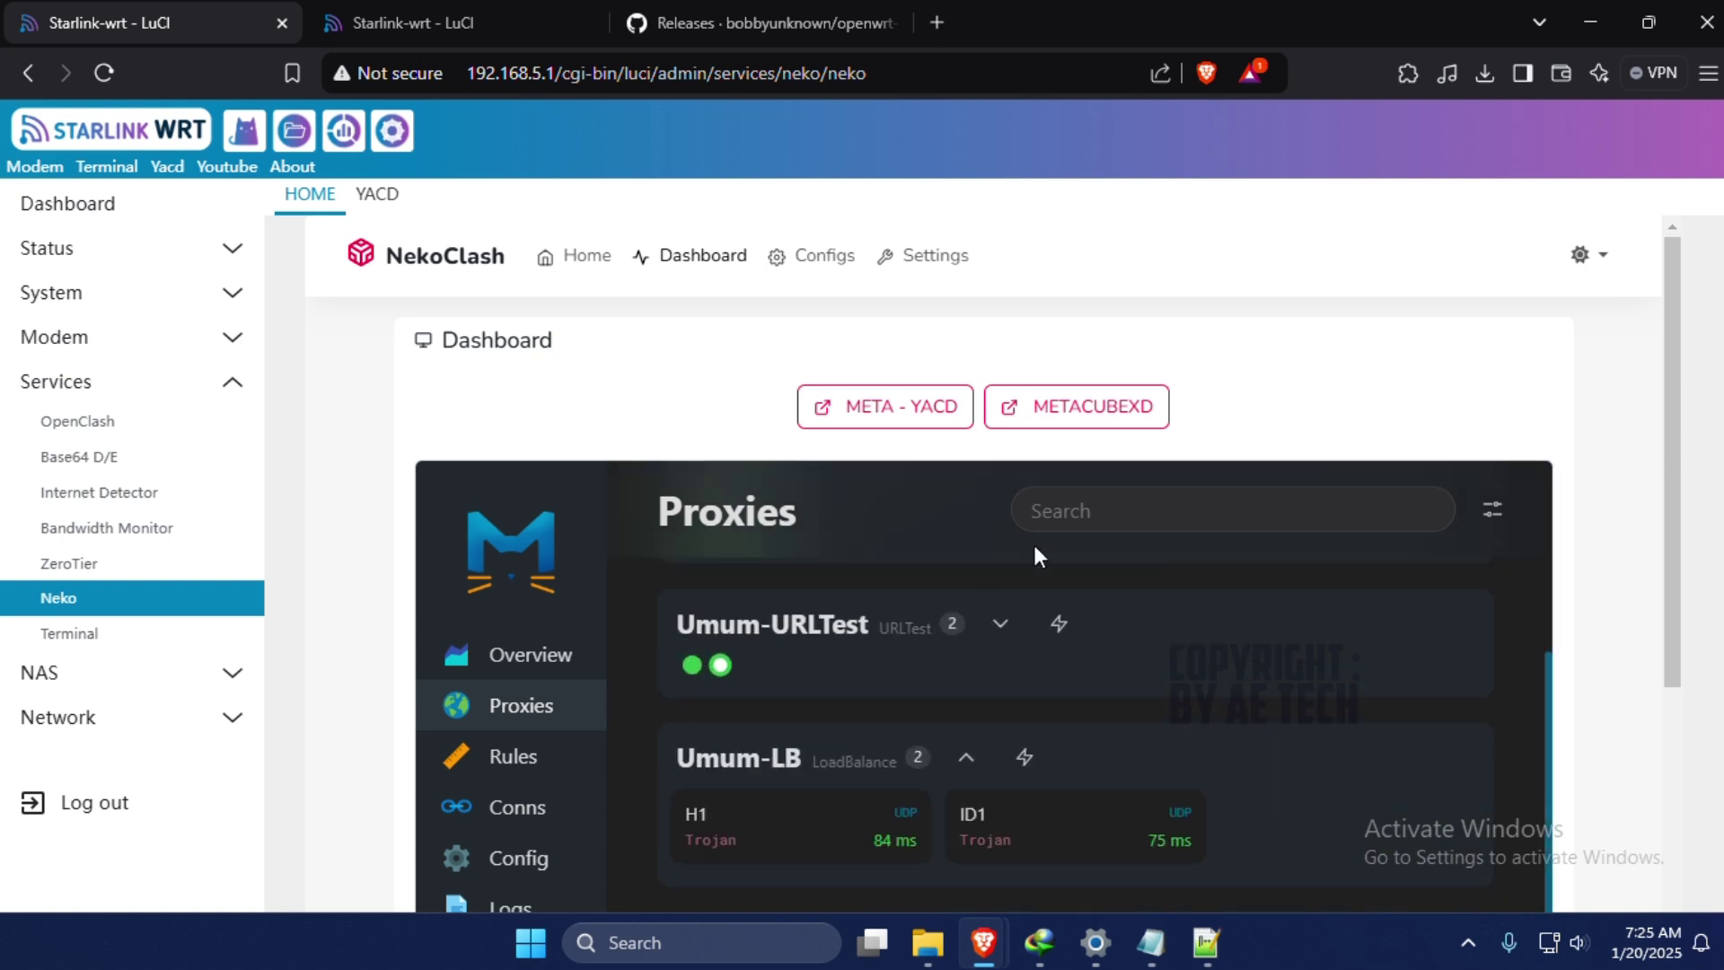
{"action": "left_click", "coordinate": [1043, 406]}
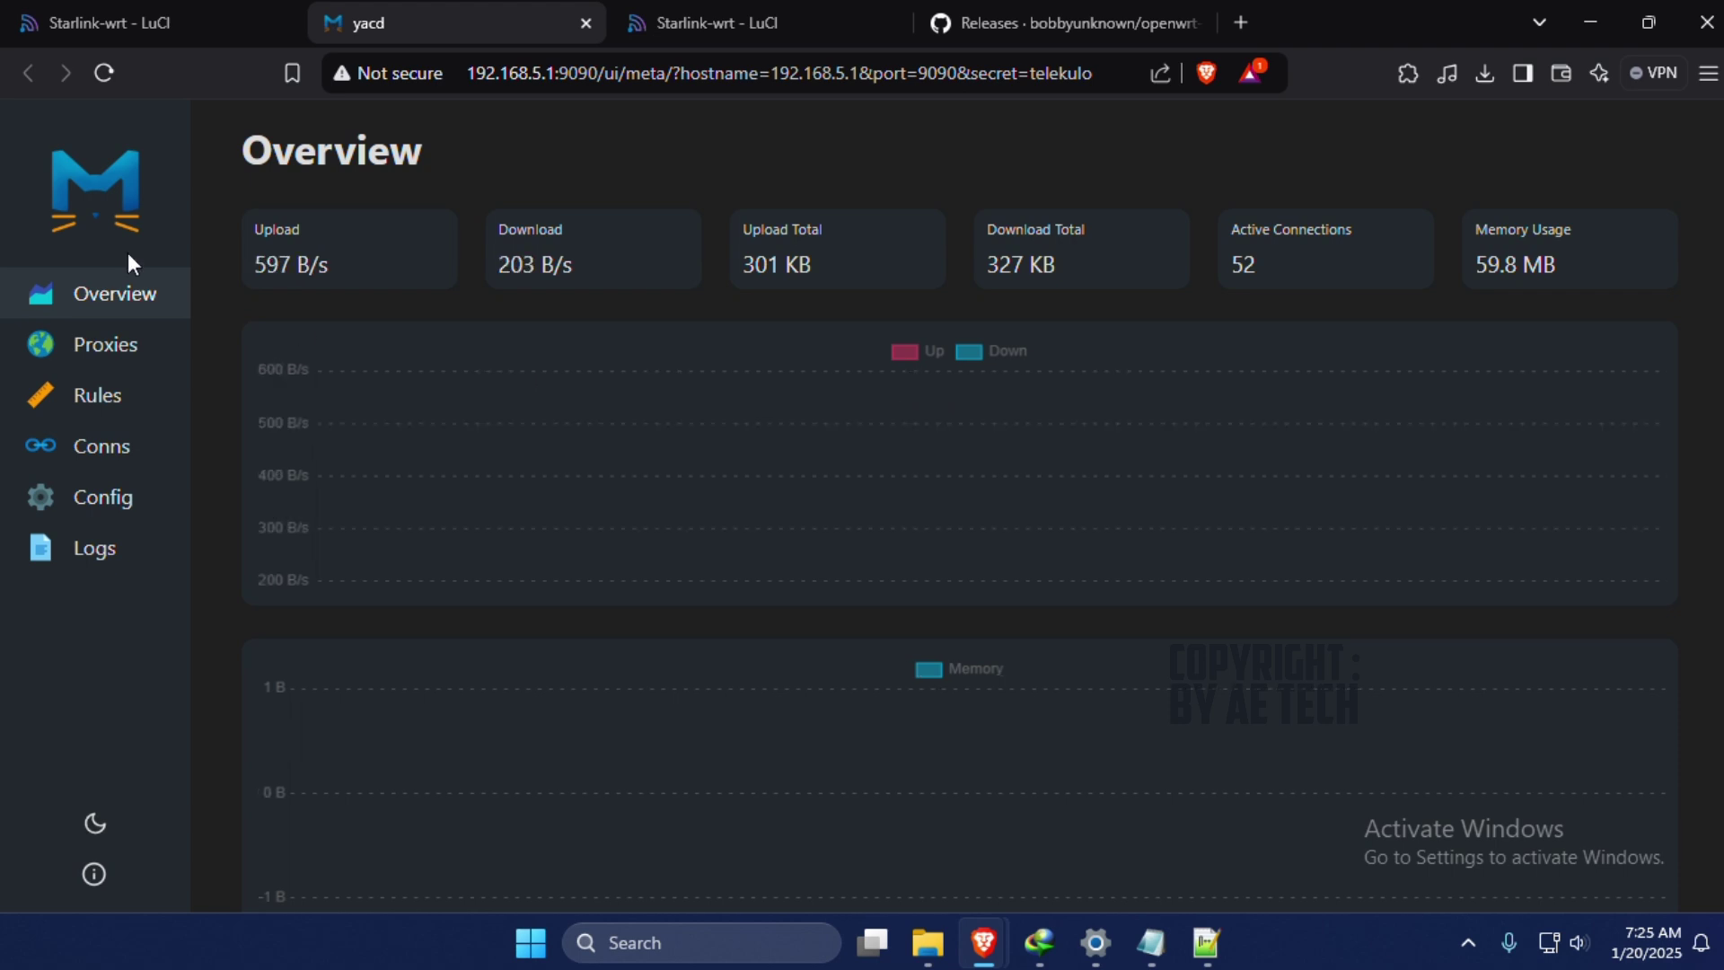
{"action": "left_click", "coordinate": [136, 18]}
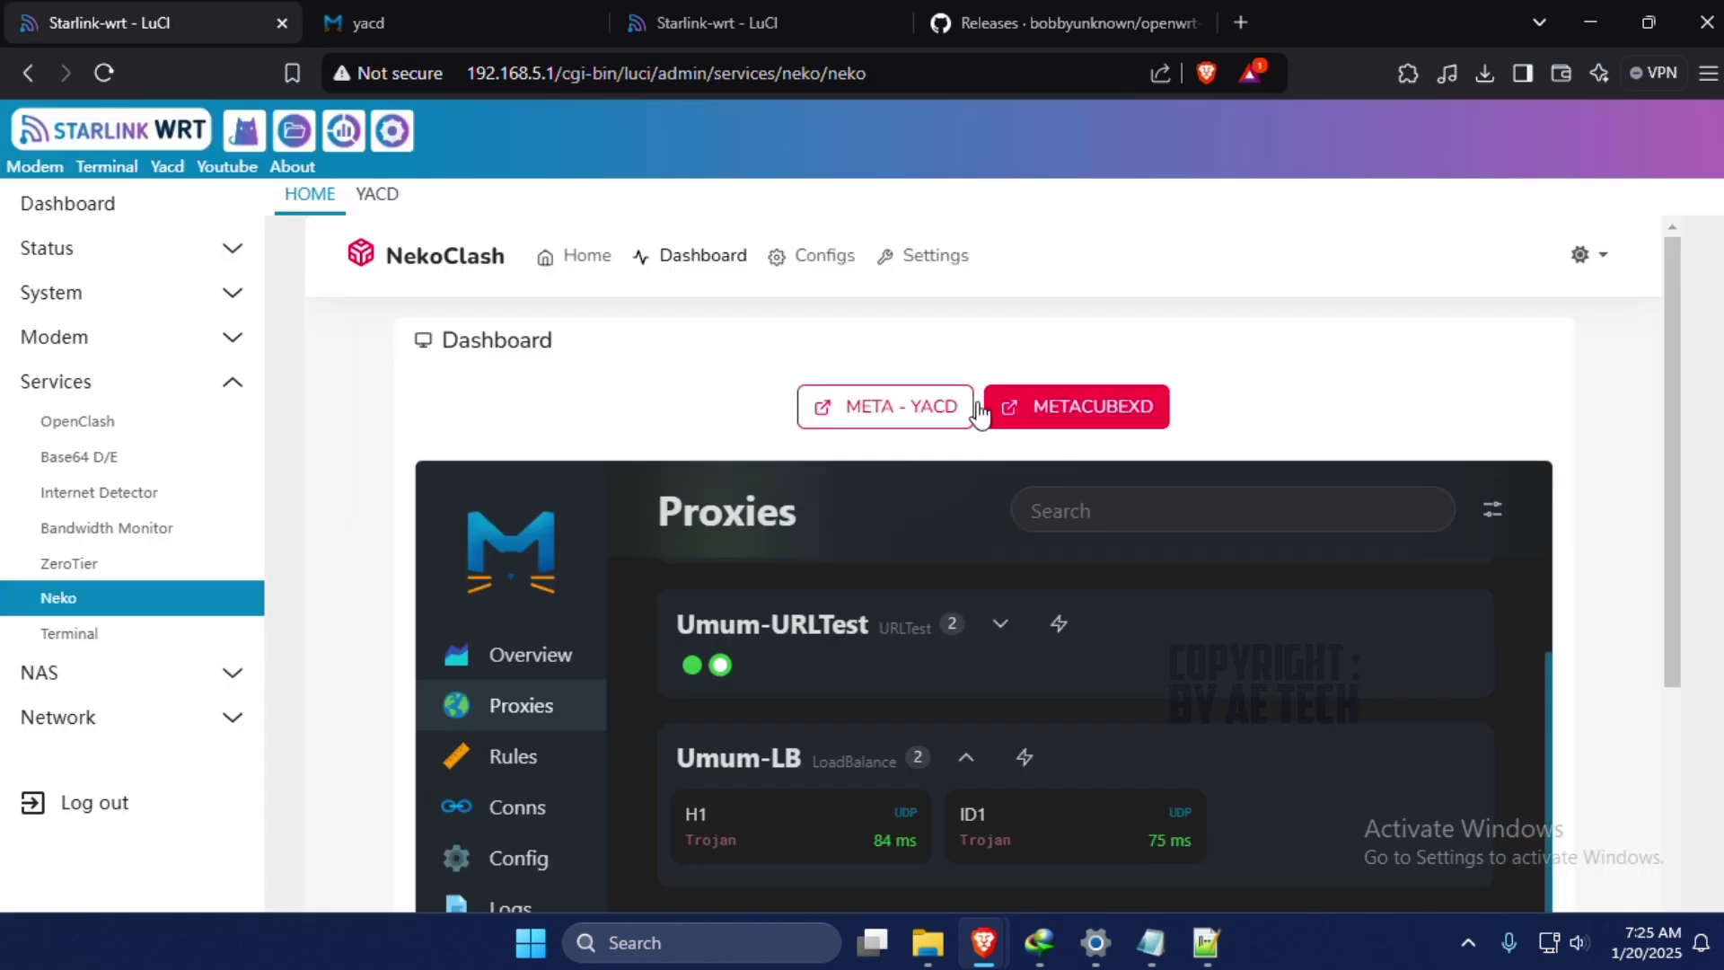
{"action": "left_click", "coordinate": [902, 401]}
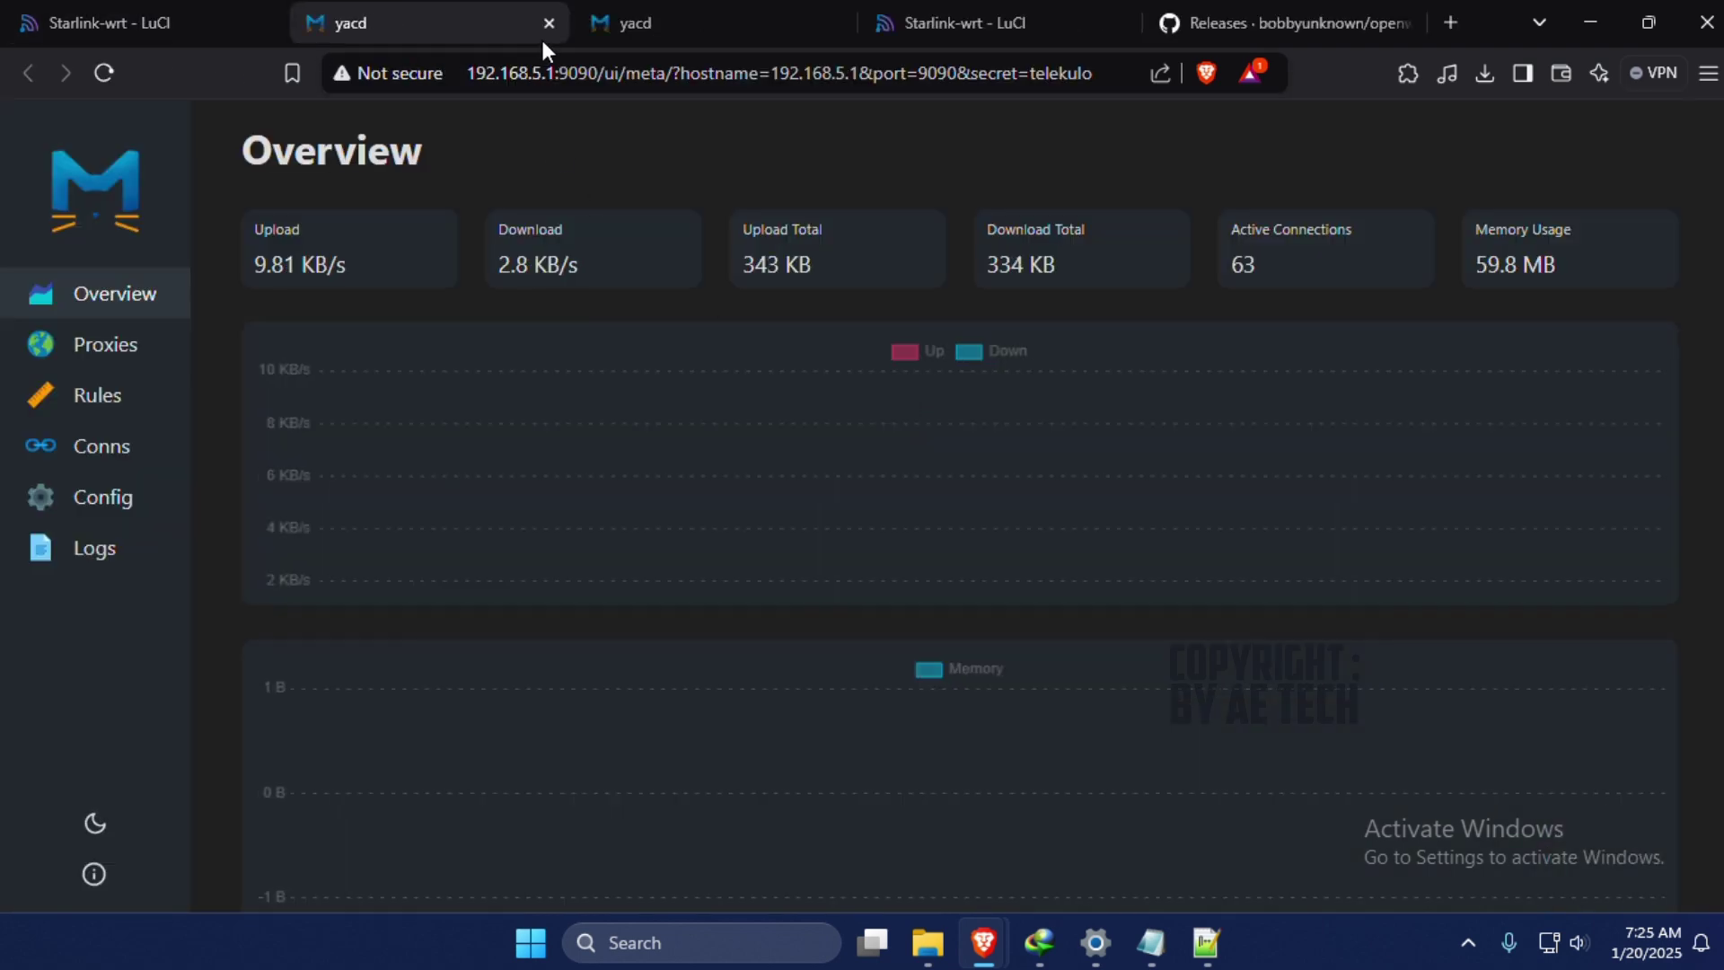
{"action": "left_click", "coordinate": [549, 24]}
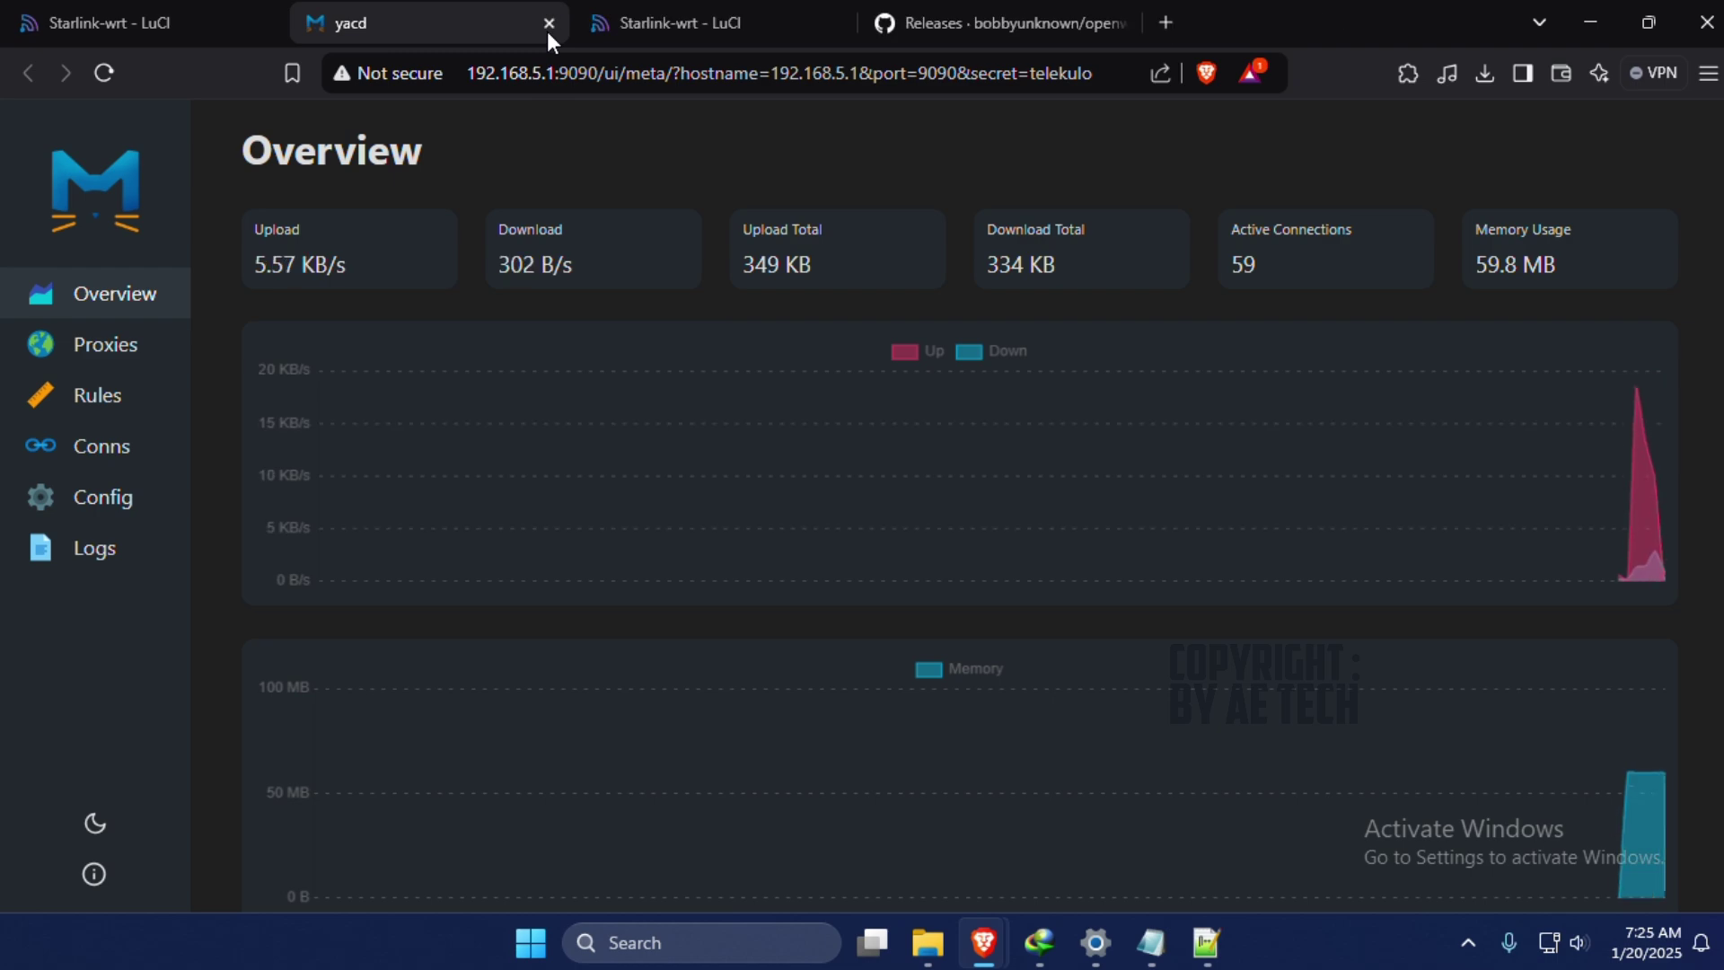
{"action": "left_click", "coordinate": [548, 24]}
{"action": "left_click", "coordinate": [141, 18]}
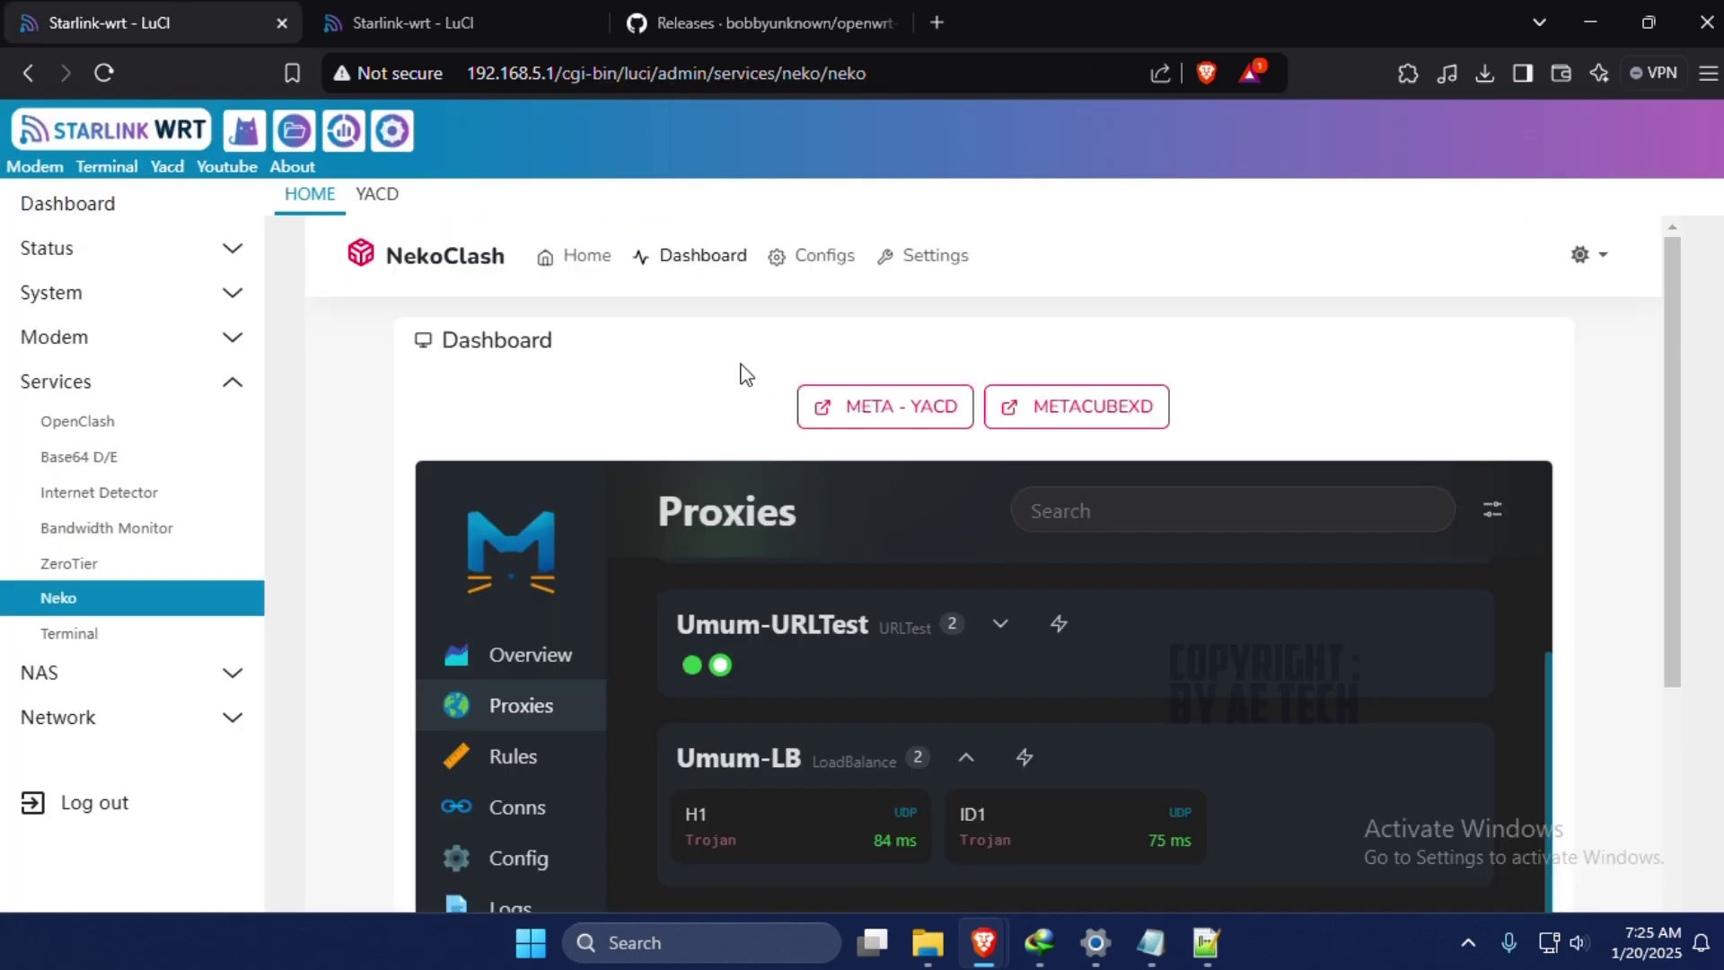
{"action": "scroll", "coordinate": [1182, 613], "scroll_direction": "down", "scroll_amount": 10}
{"action": "scroll", "coordinate": [891, 429], "scroll_direction": "up", "scroll_amount": 5}
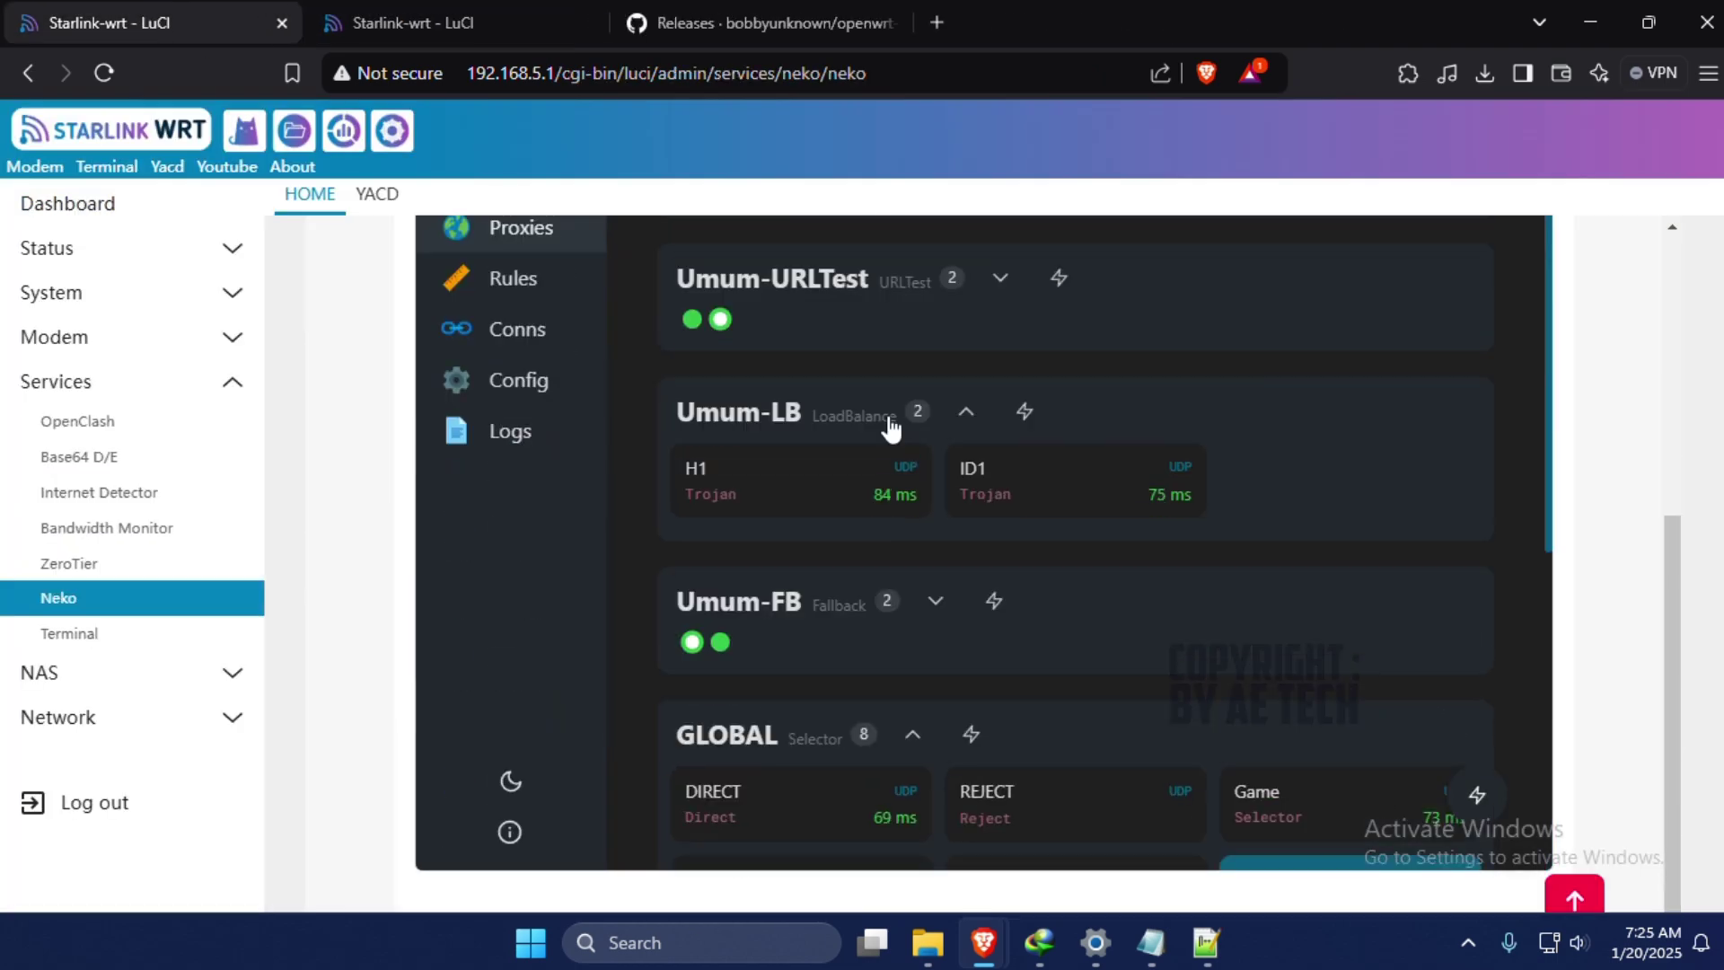
{"action": "scroll", "coordinate": [892, 429], "scroll_direction": "up", "scroll_amount": 5}
{"action": "scroll", "coordinate": [712, 258], "scroll_direction": "up", "scroll_amount": 3}
View the config page's Proxy, Rules, Converter, Manager and Info panels.
{"action": "left_click", "coordinate": [786, 262]}
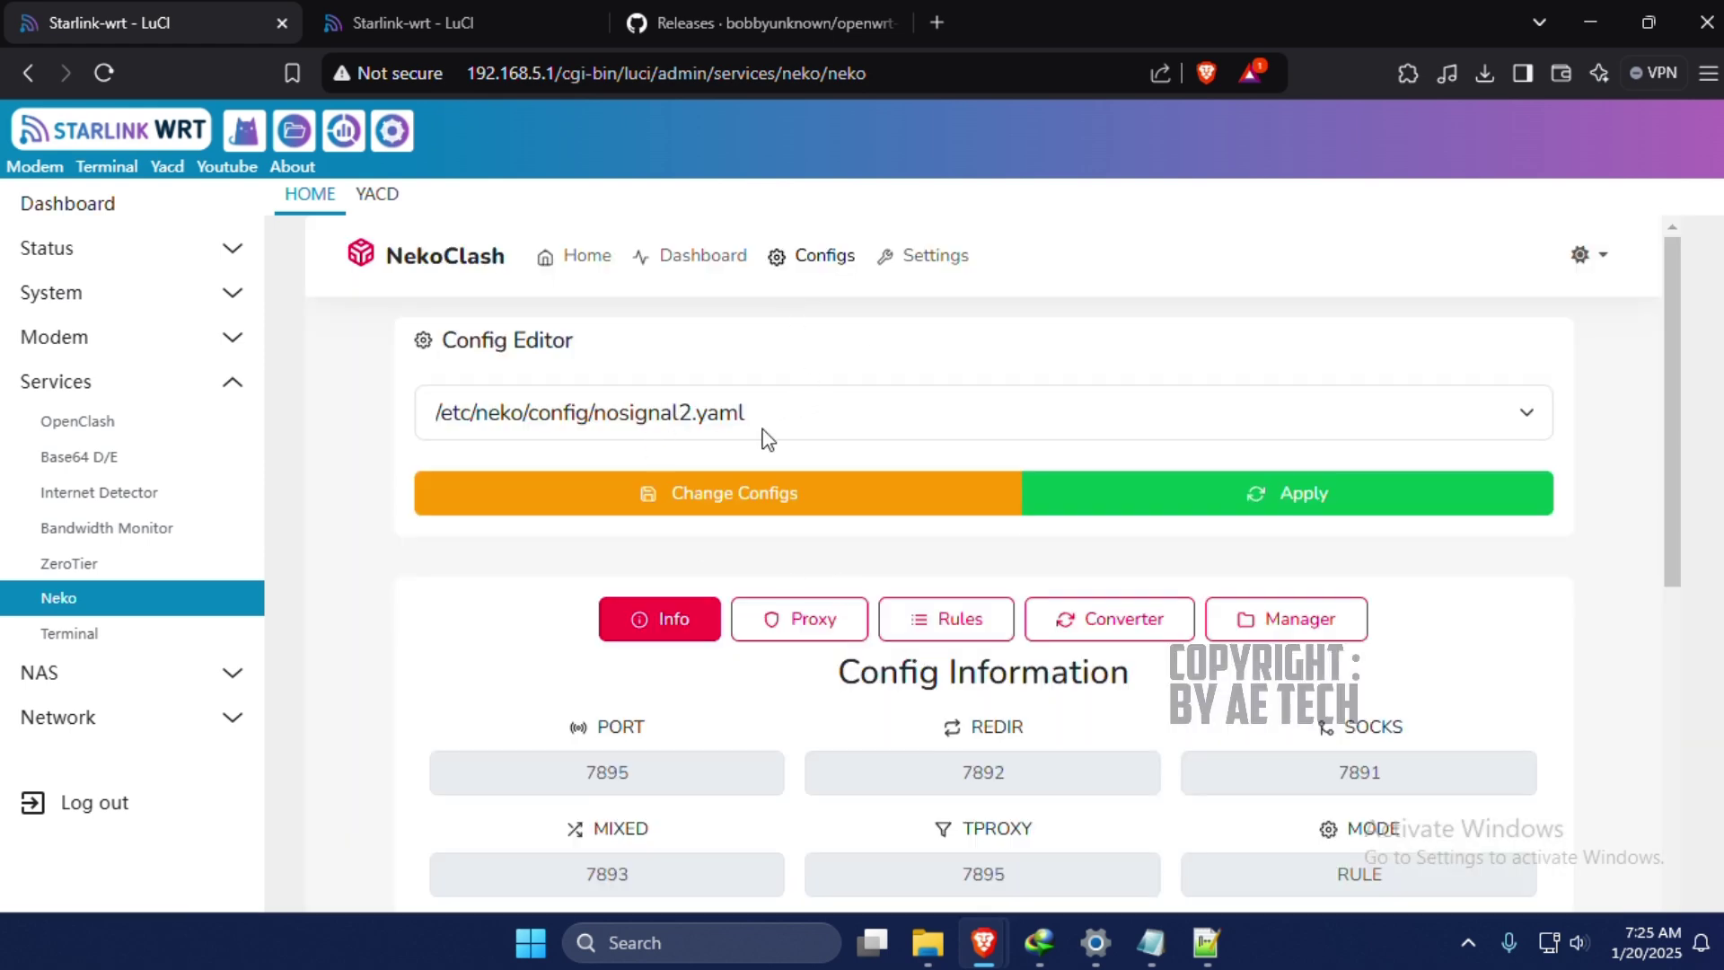
{"action": "scroll", "coordinate": [769, 565], "scroll_direction": "down", "scroll_amount": 7}
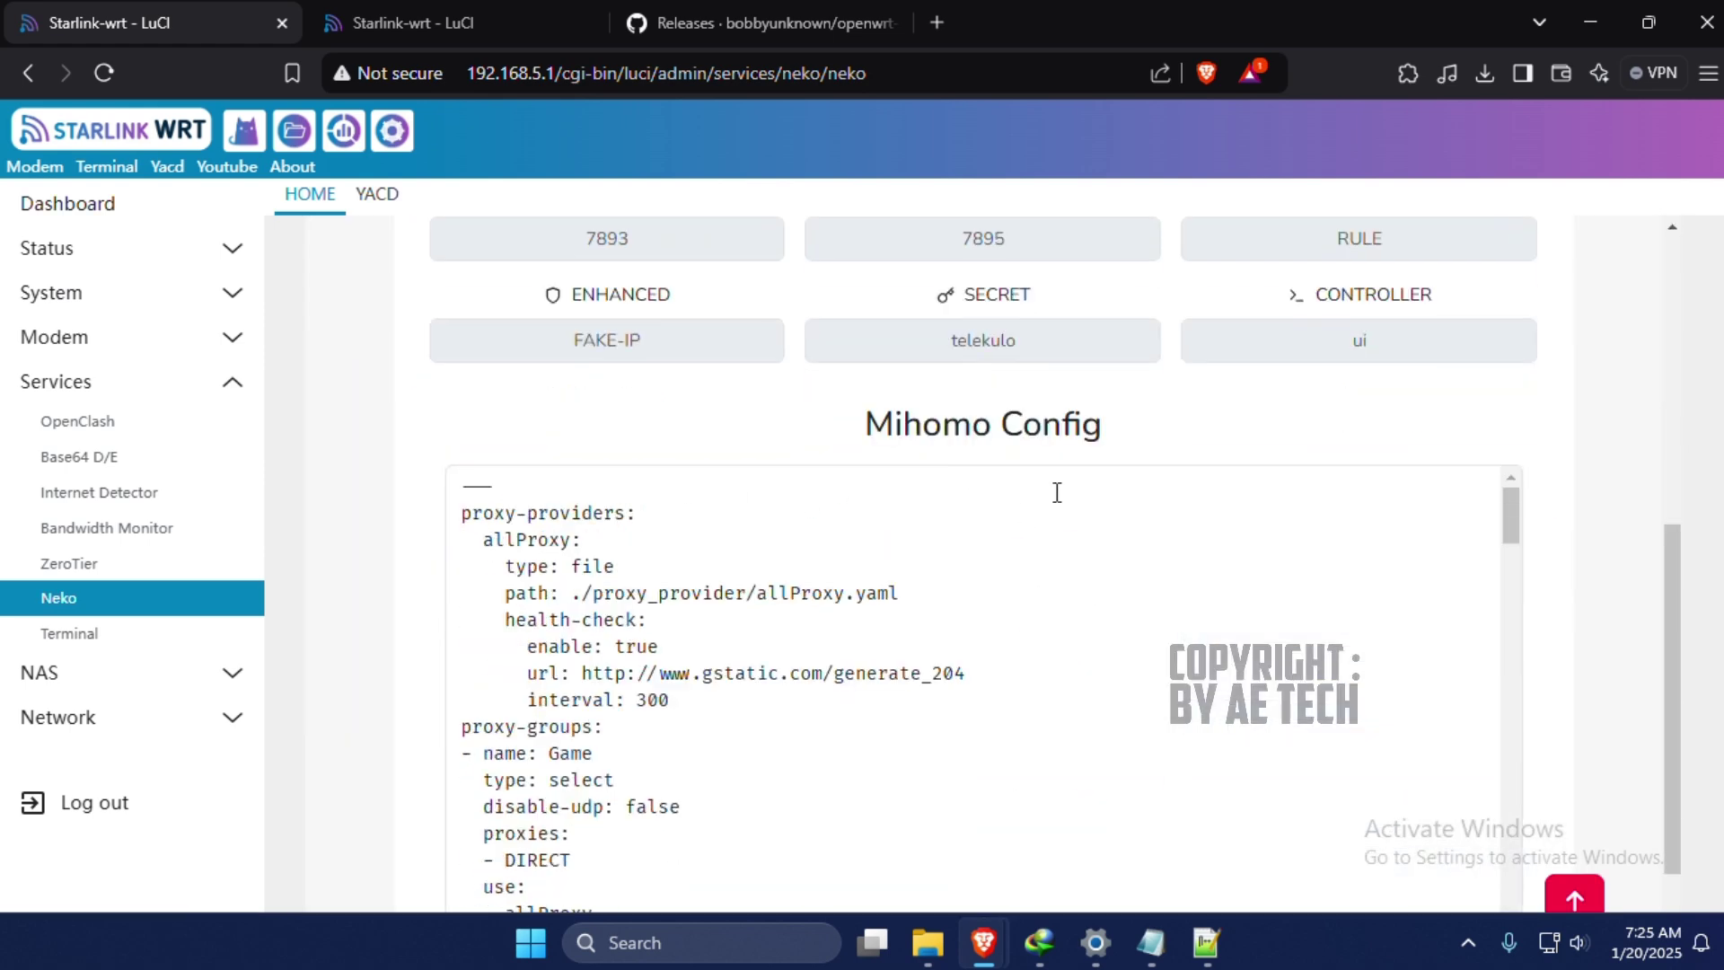
{"action": "scroll", "coordinate": [1057, 492], "scroll_direction": "up", "scroll_amount": 7}
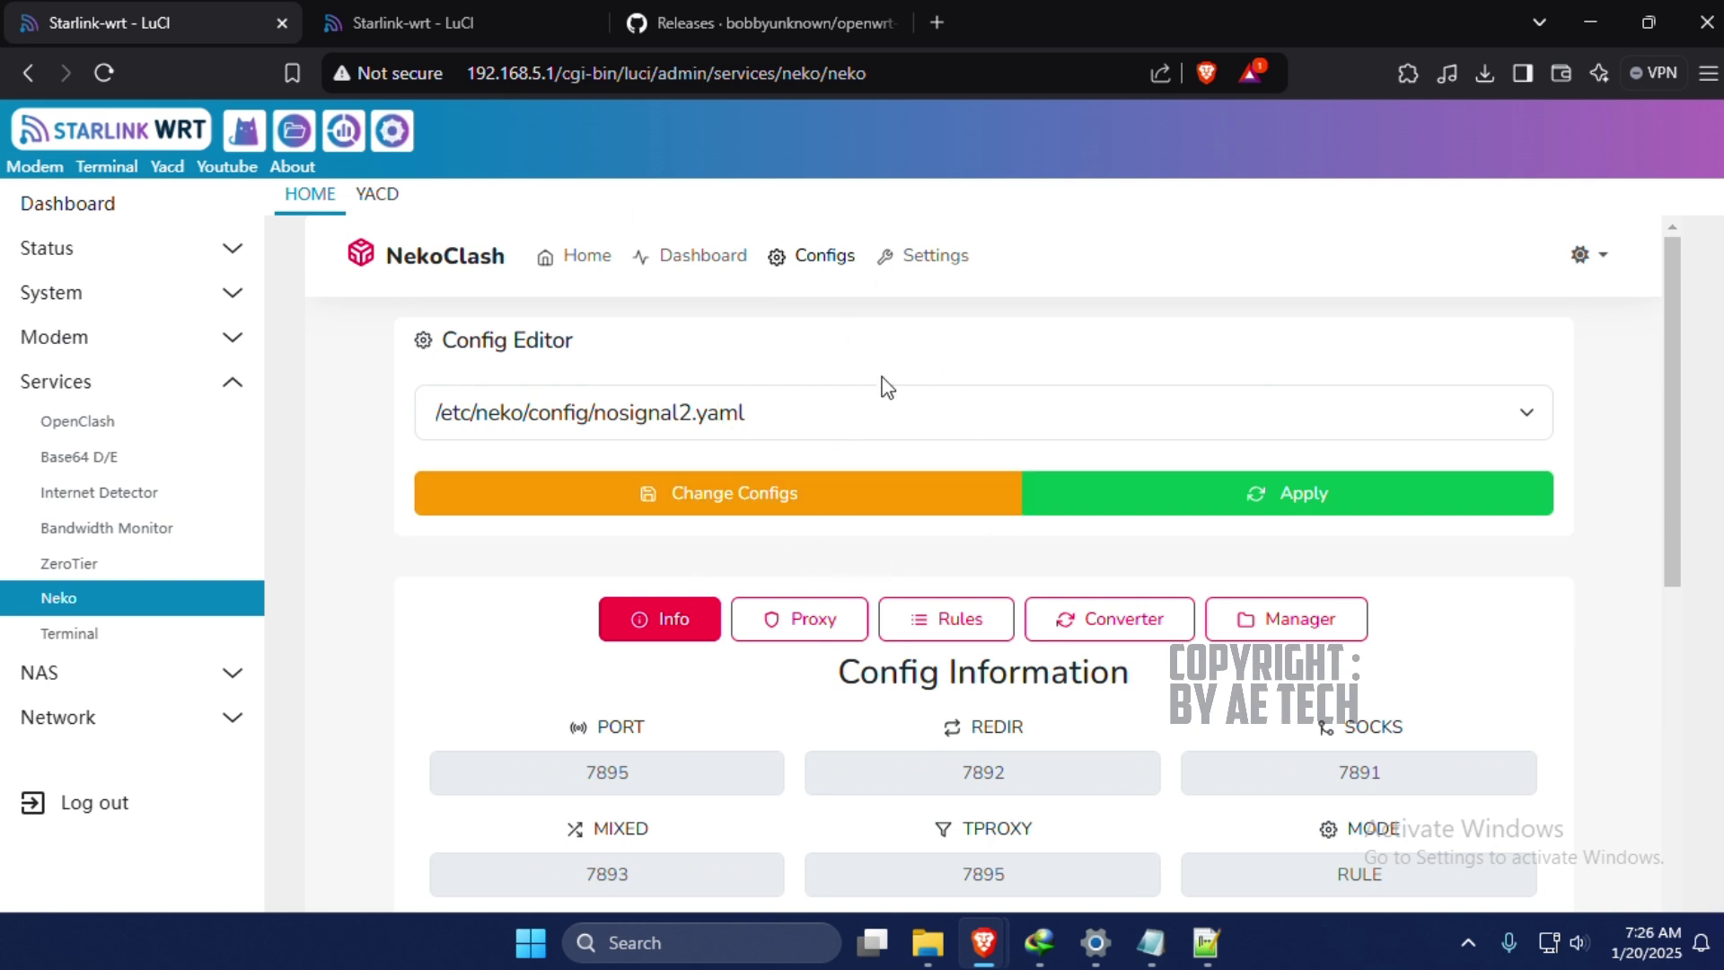
{"action": "scroll", "coordinate": [897, 330], "scroll_direction": "down", "scroll_amount": 1}
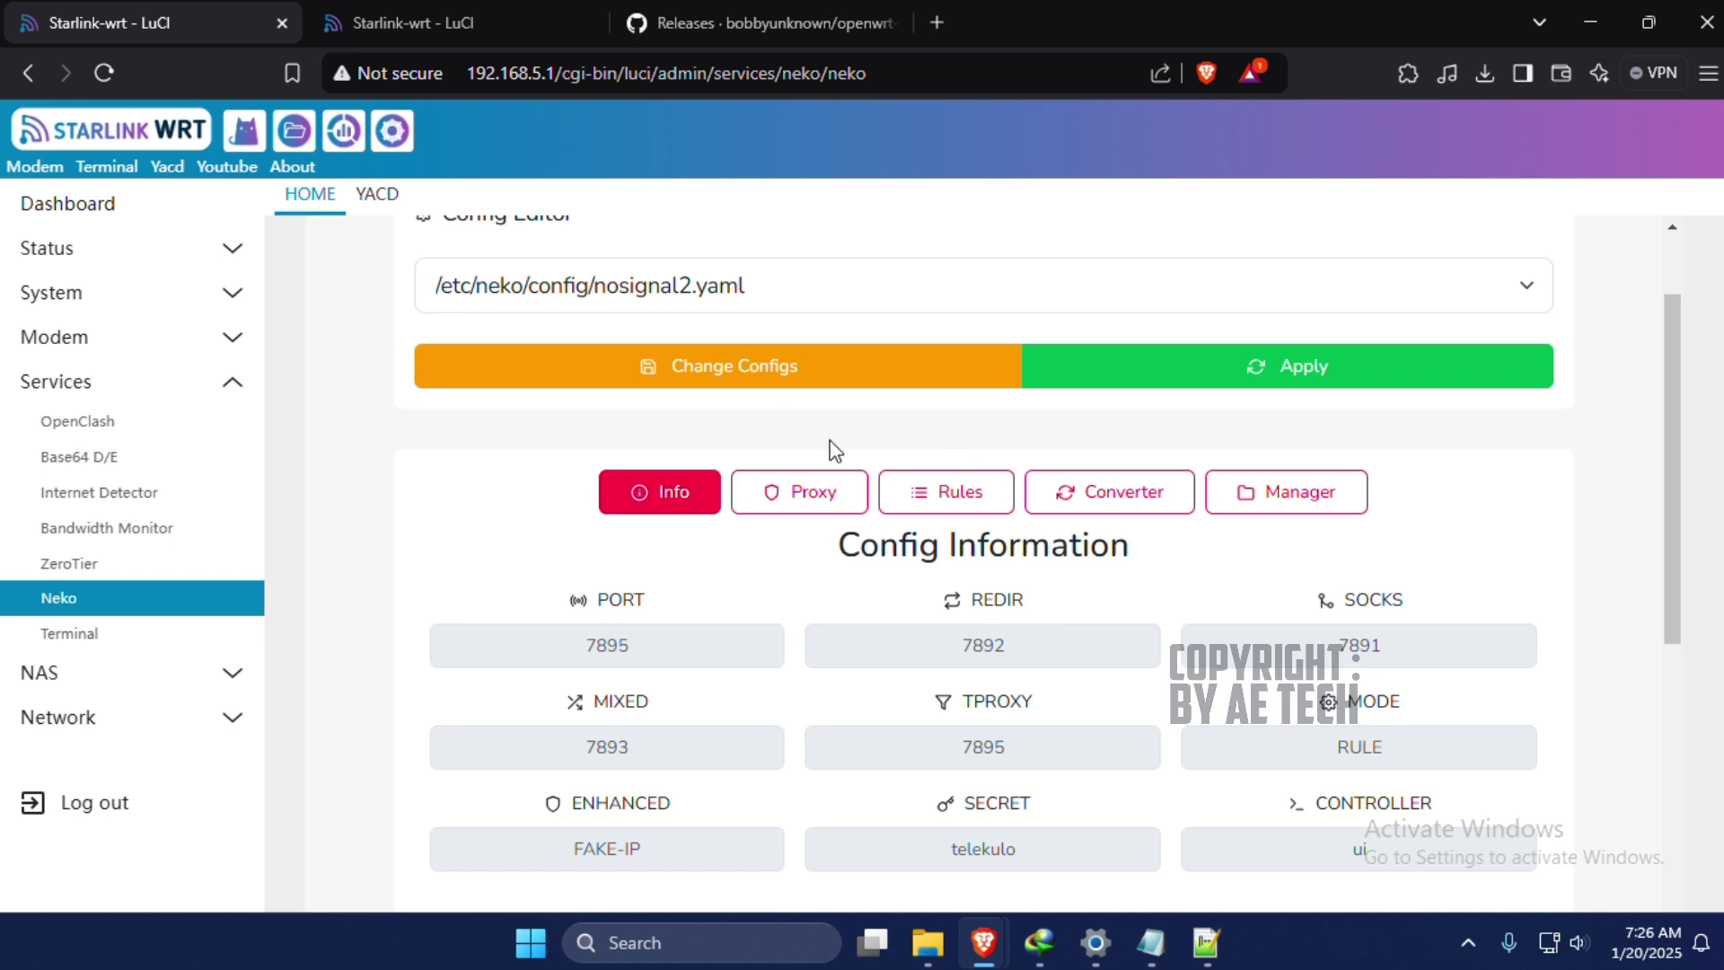
{"action": "left_click", "coordinate": [804, 495]}
{"action": "left_click", "coordinate": [980, 502]}
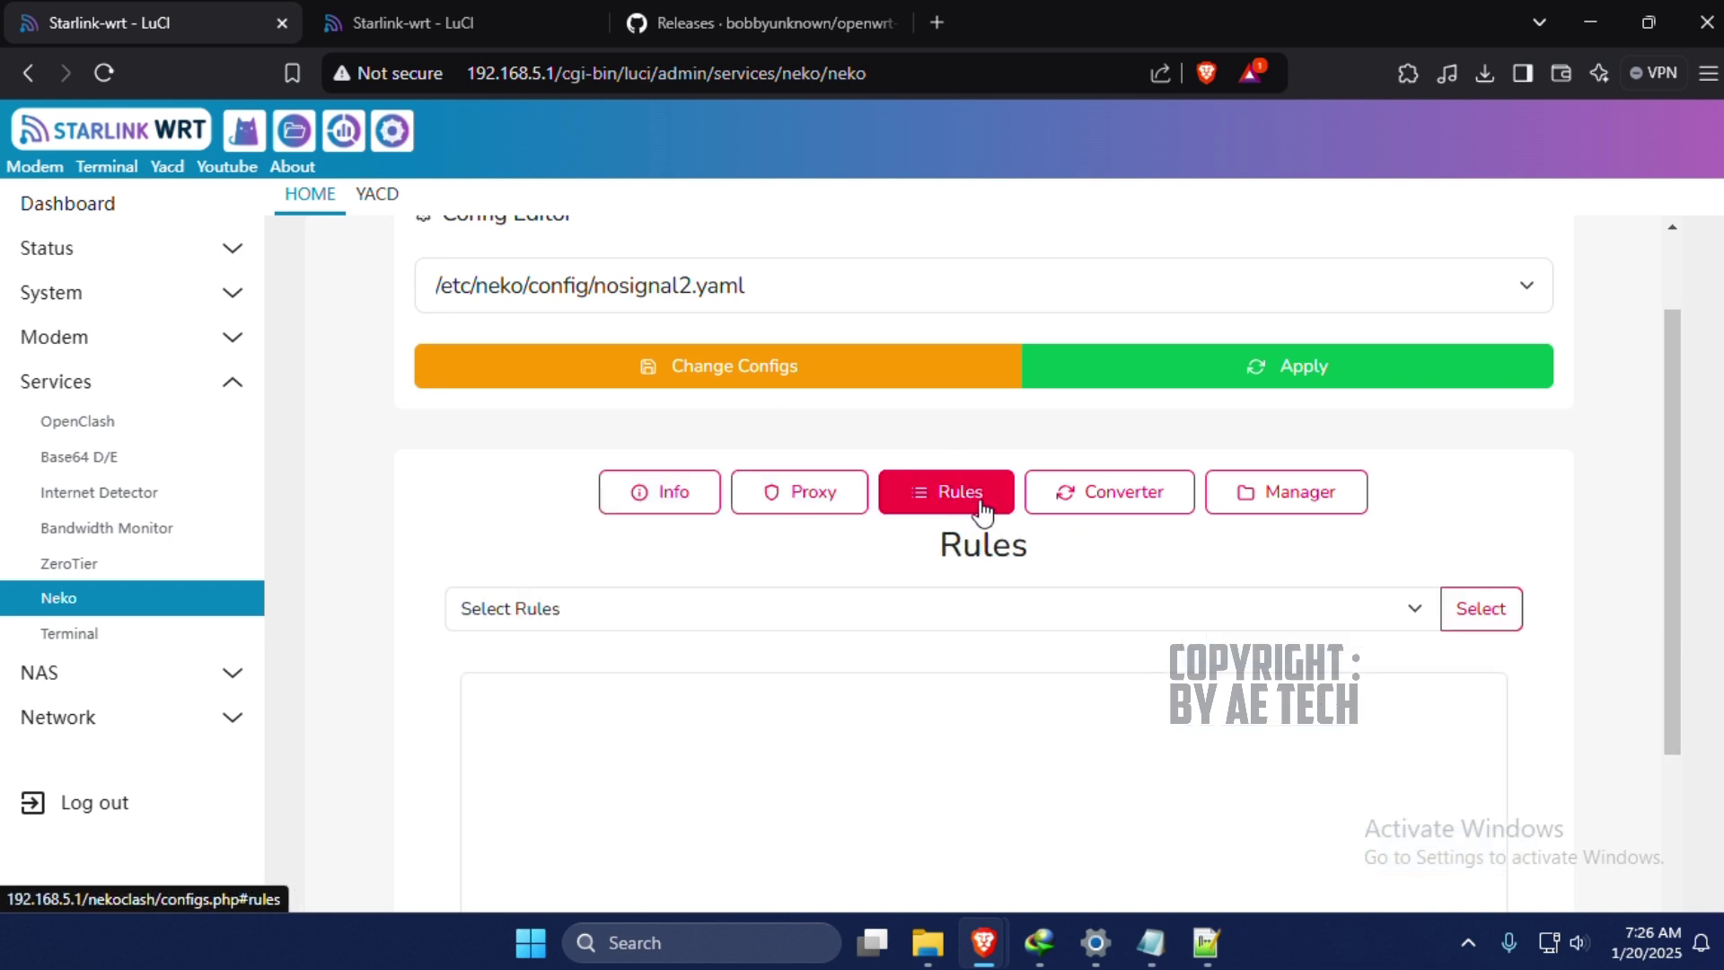
{"action": "left_click", "coordinate": [1116, 503]}
{"action": "left_click", "coordinate": [1301, 503]}
{"action": "left_click", "coordinate": [646, 492]}
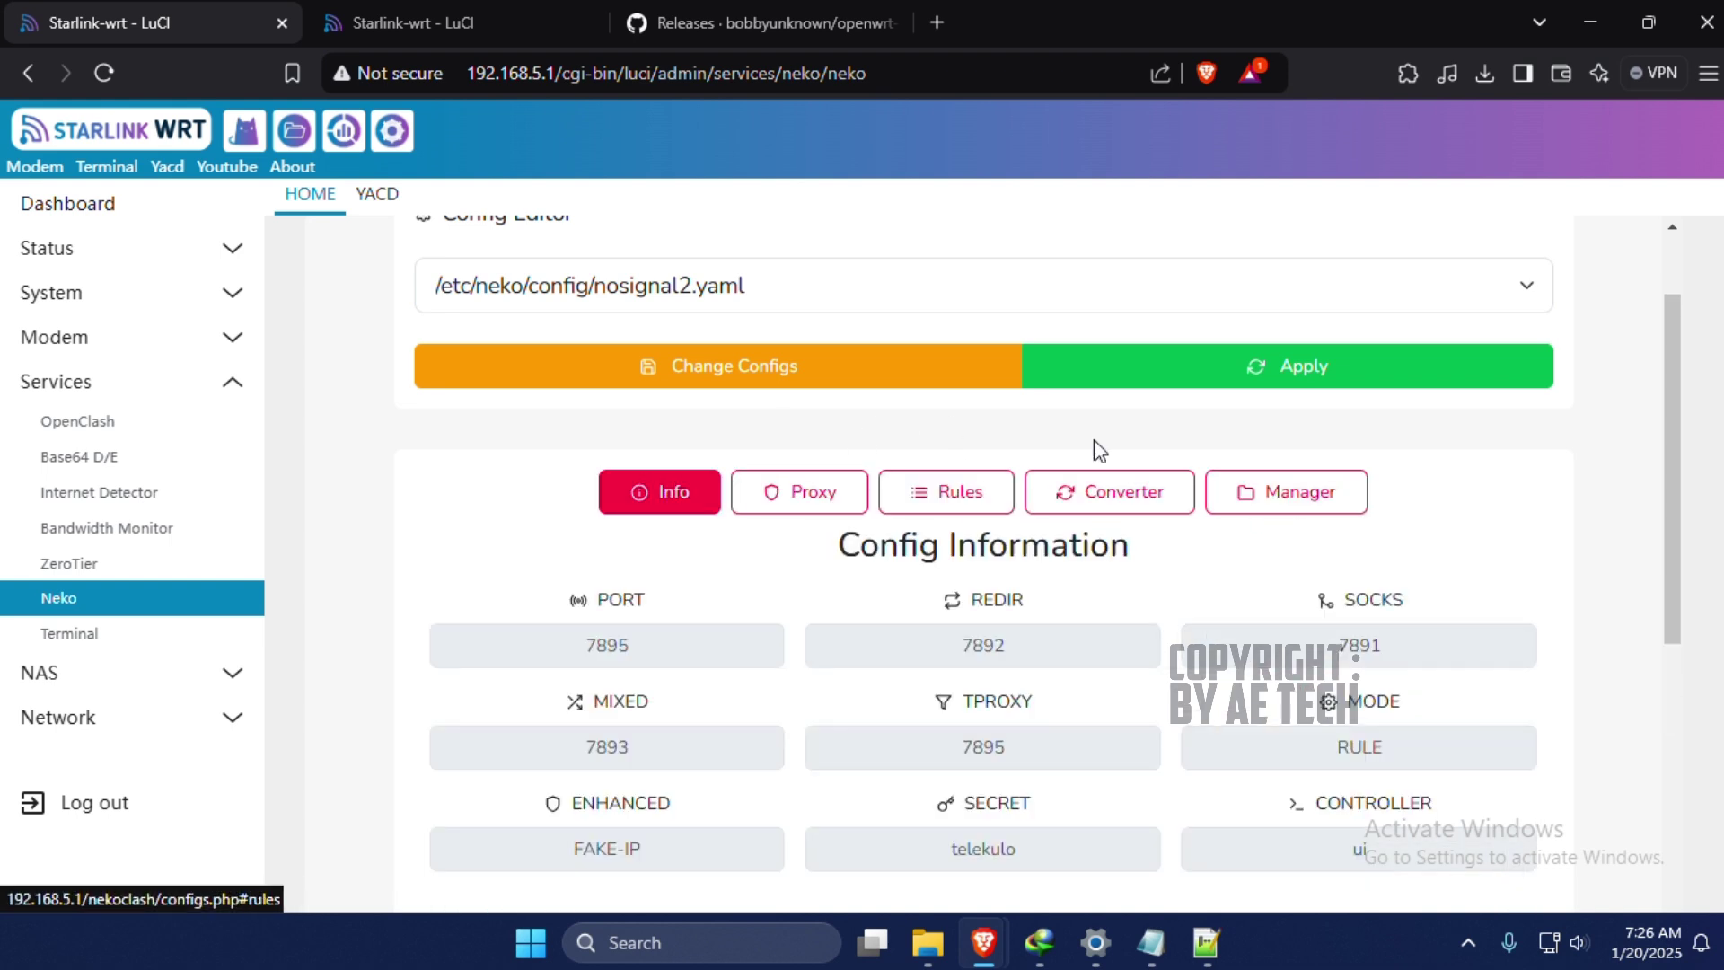
Keep nosignal2.yaml as the active config and go to NekoClash Settings.
{"action": "left_click", "coordinate": [1356, 289]}
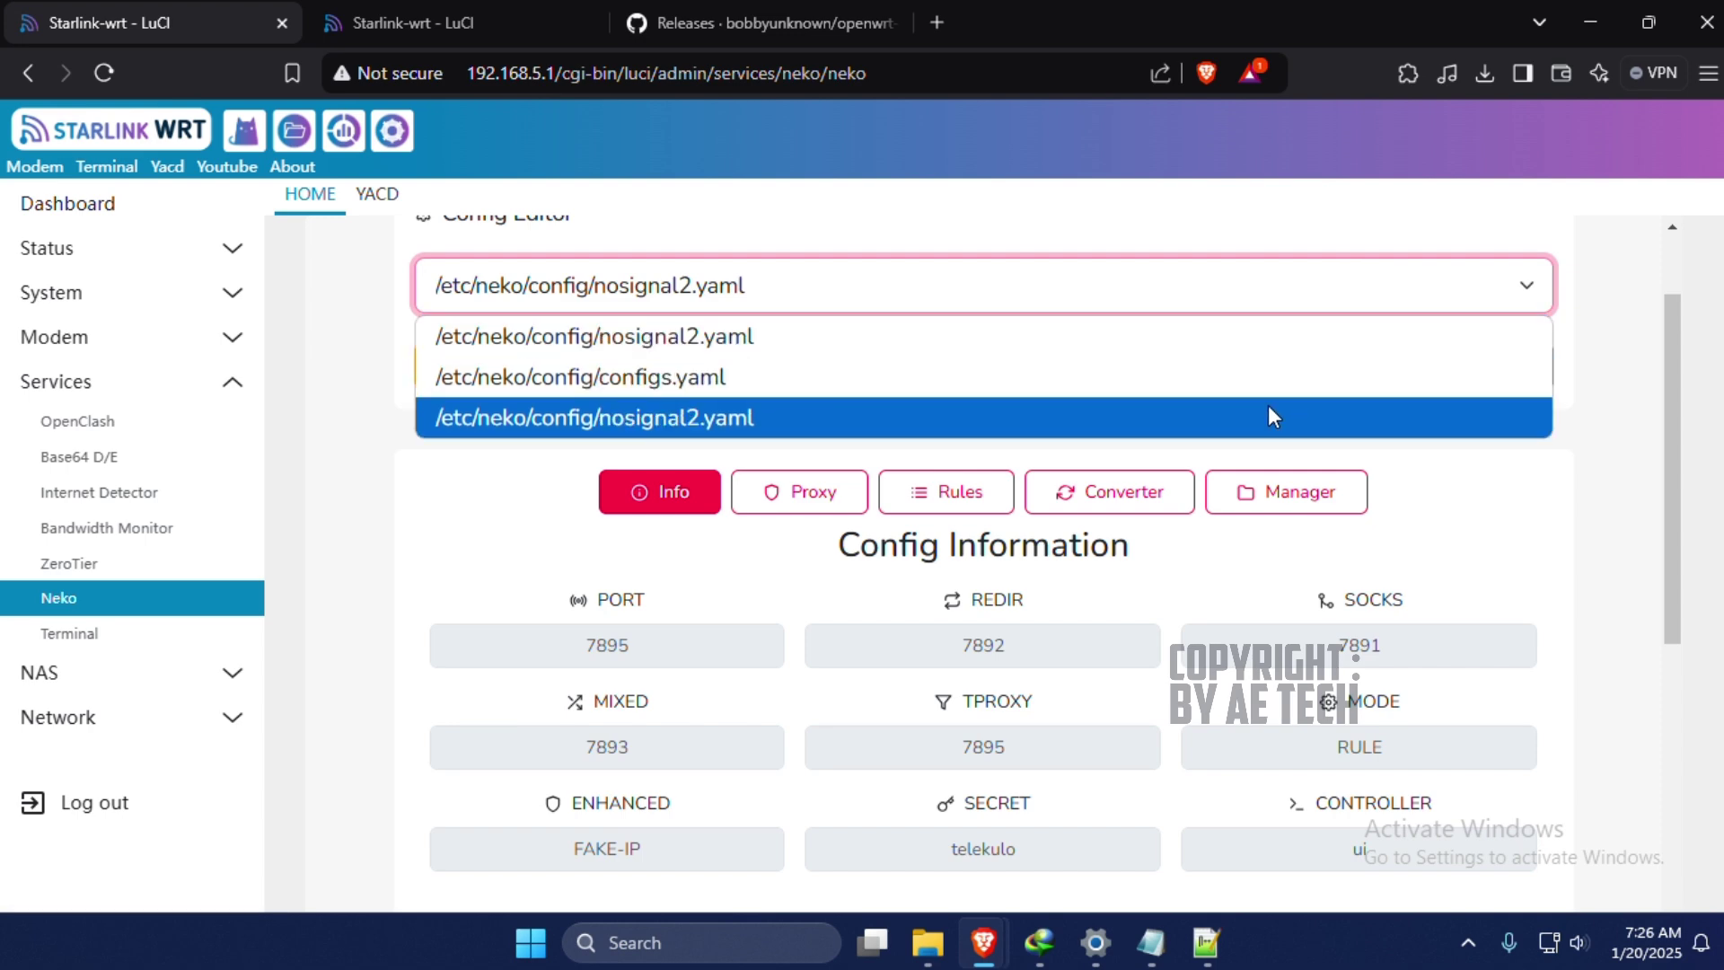
{"action": "left_click", "coordinate": [1396, 330]}
{"action": "scroll", "coordinate": [1166, 419], "scroll_direction": "down", "scroll_amount": 4}
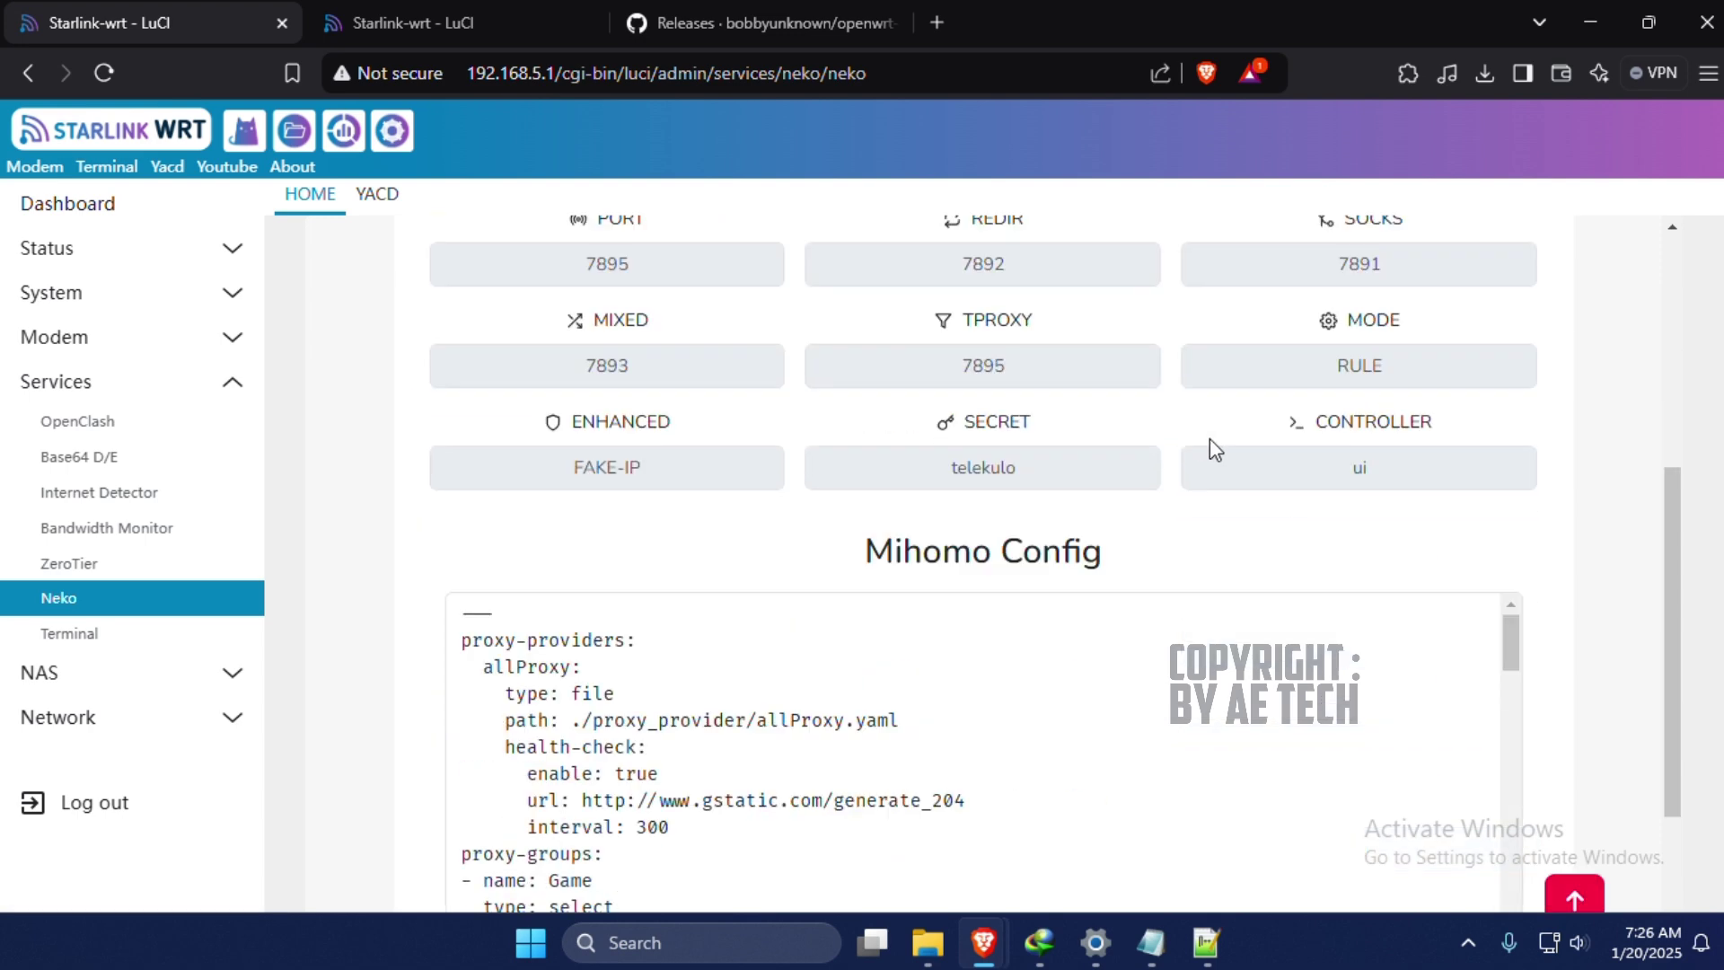
{"action": "scroll", "coordinate": [1209, 438], "scroll_direction": "up", "scroll_amount": 6}
{"action": "left_click", "coordinate": [902, 261]}
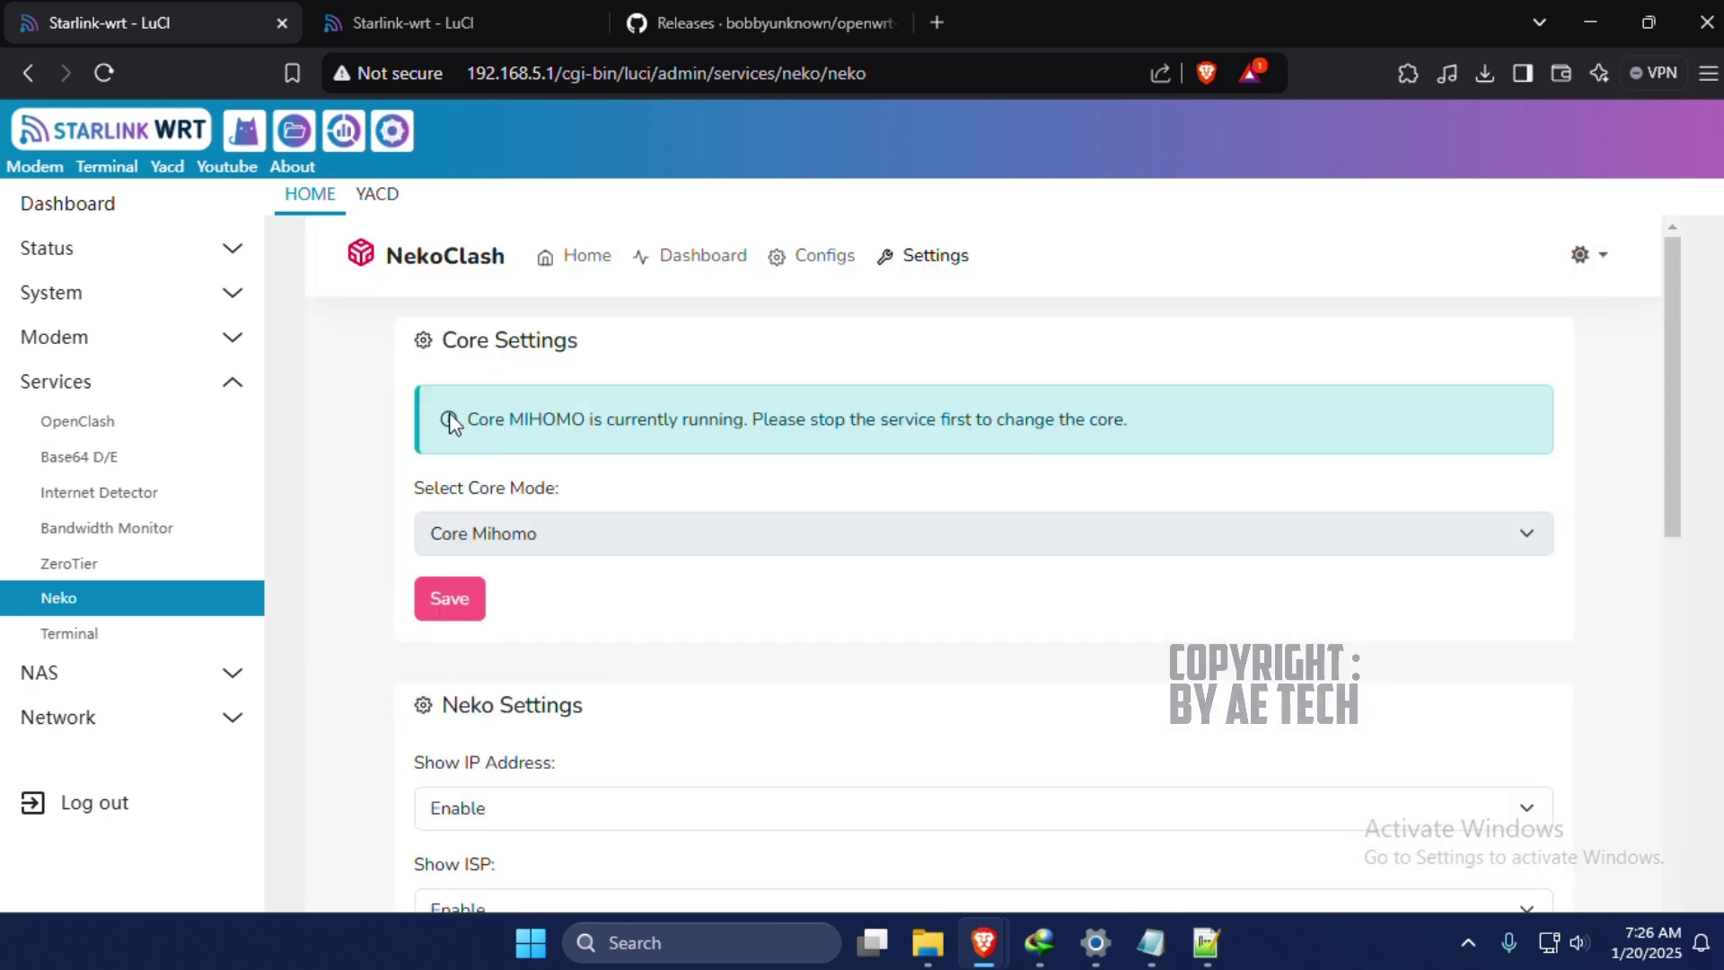
Zoom the page to 125% and stop the Mihomo core from Neko Home.
{"action": "left_click_drag", "start_coordinate": [434, 413], "coordinate": [1176, 436]}
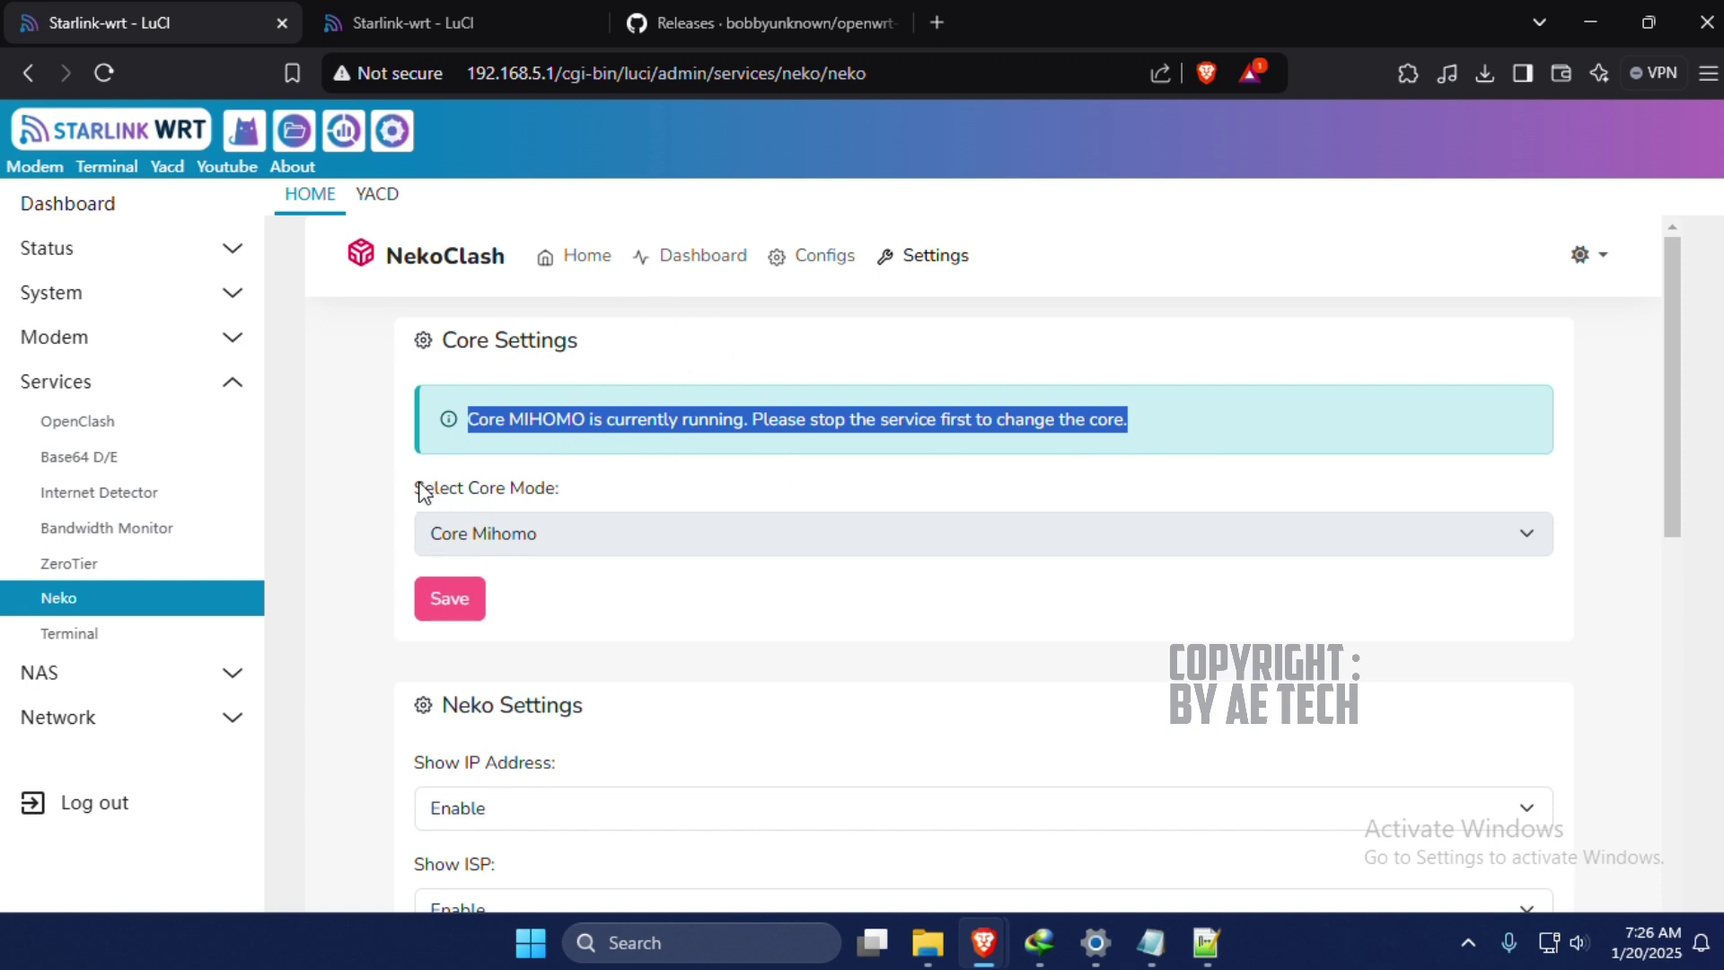
{"action": "left_click_drag", "start_coordinate": [422, 492], "coordinate": [590, 492]}
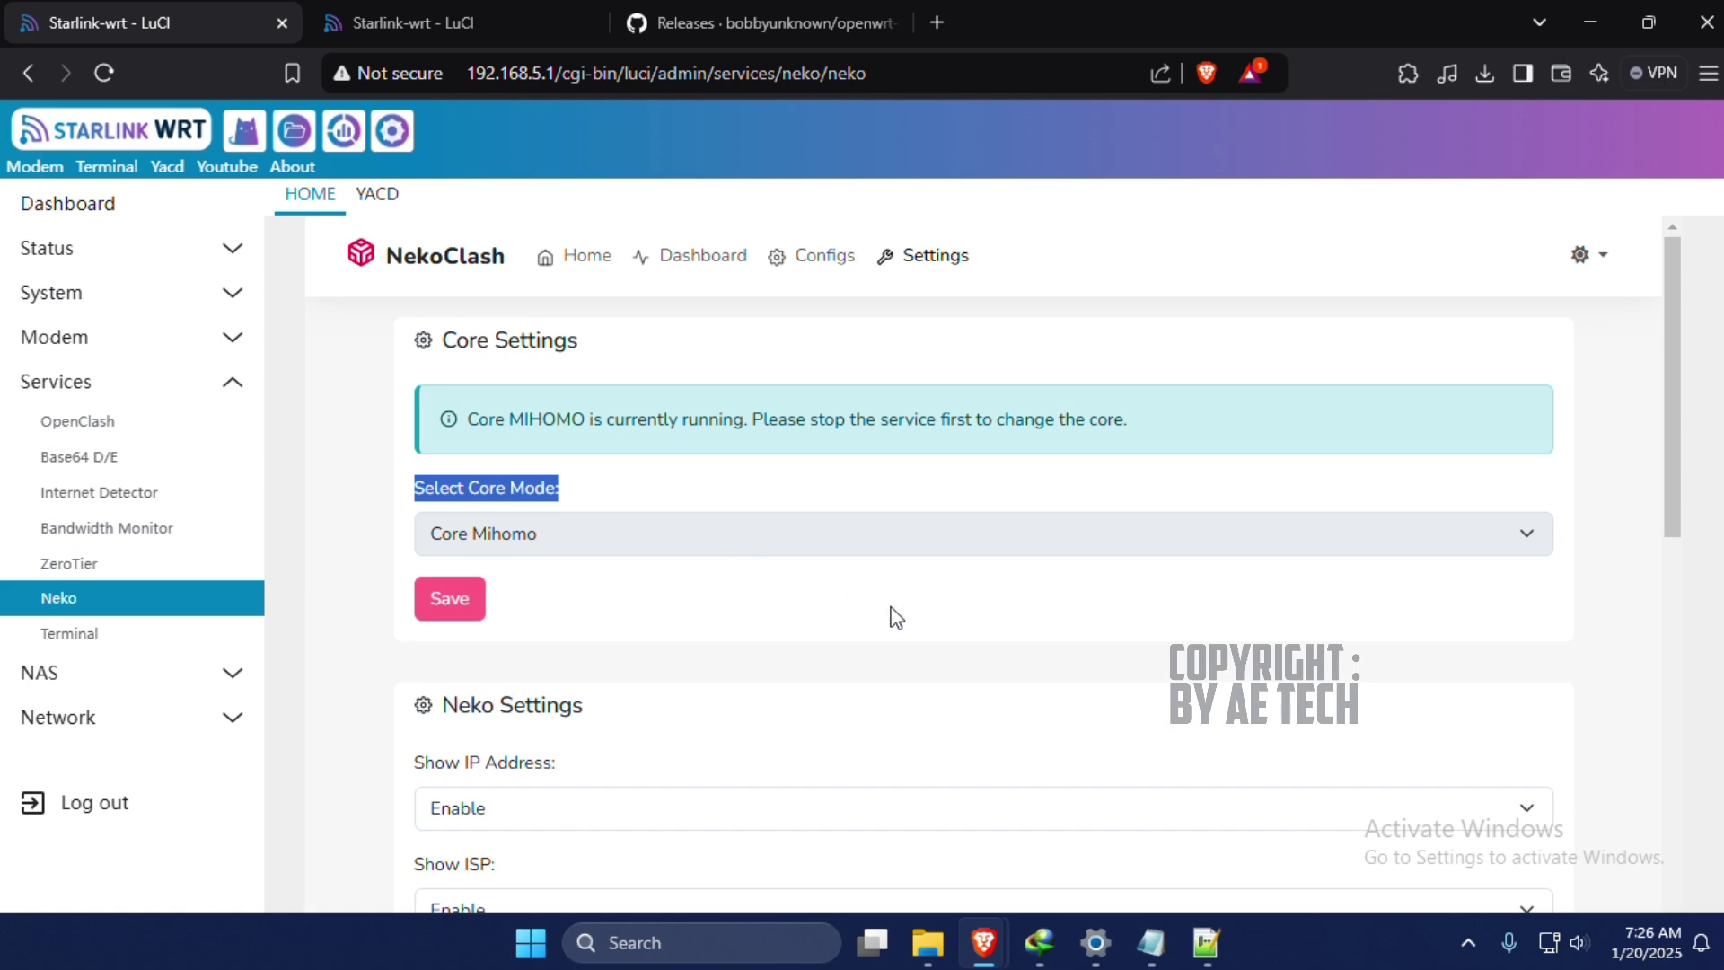
{"action": "key", "text": "ctrl+plus"}
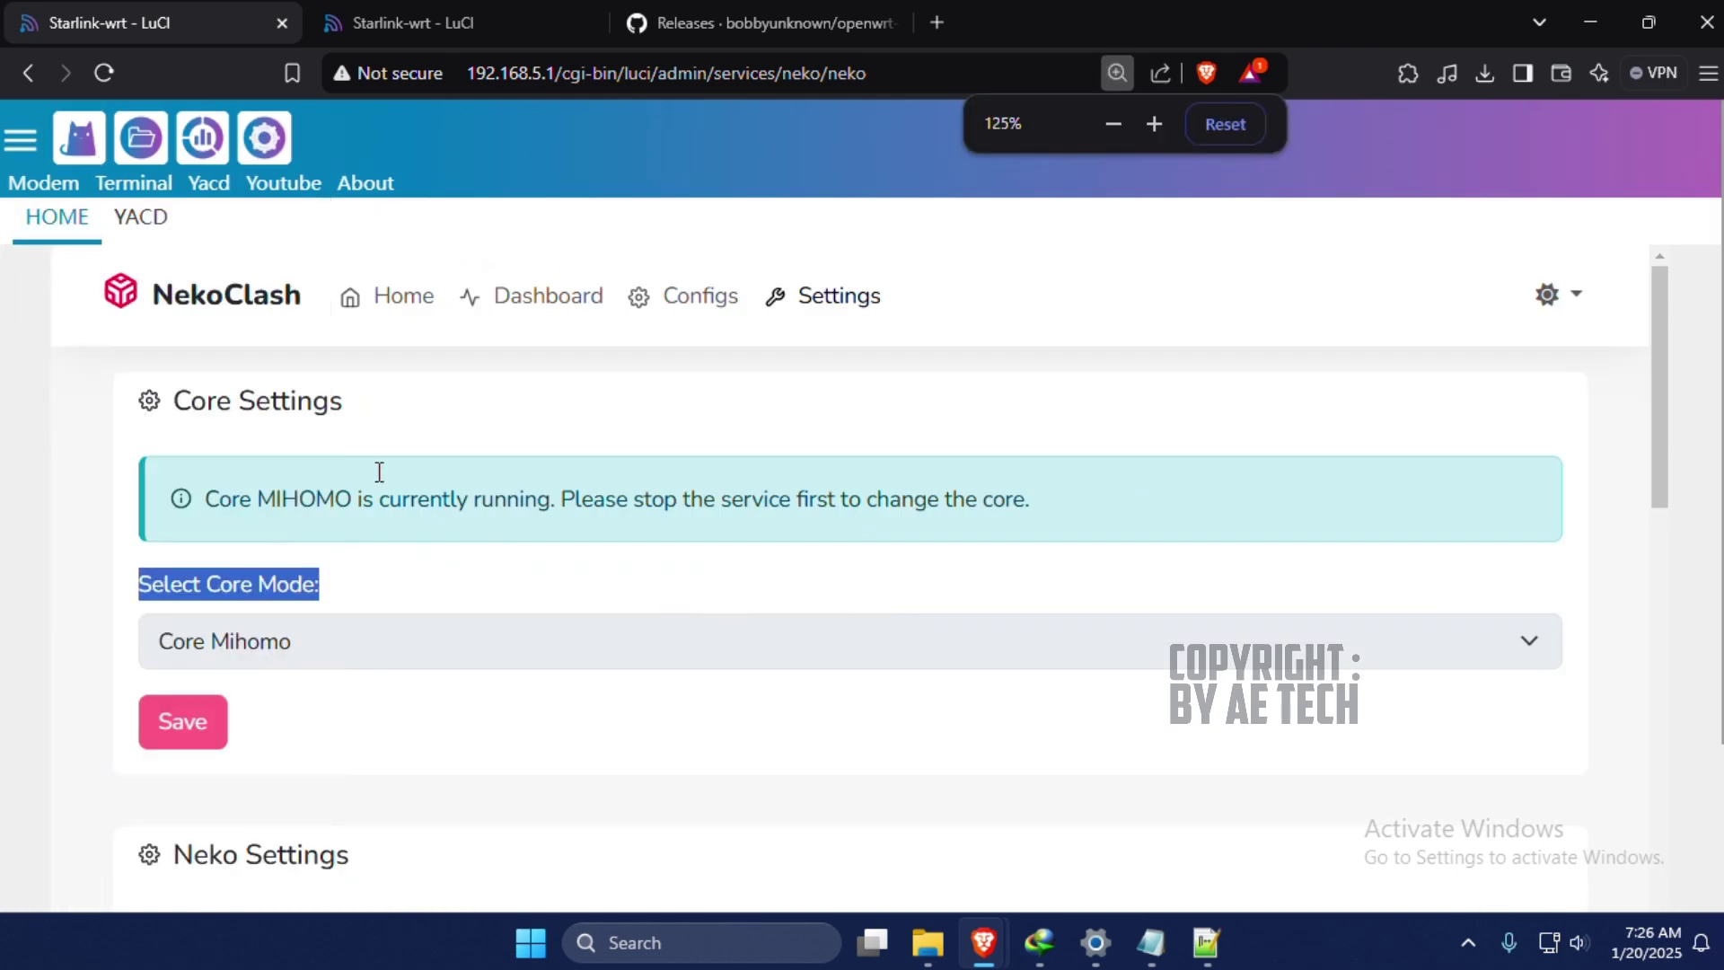
{"action": "left_click", "coordinate": [363, 309]}
{"action": "scroll", "coordinate": [974, 690], "scroll_direction": "down", "scroll_amount": 5}
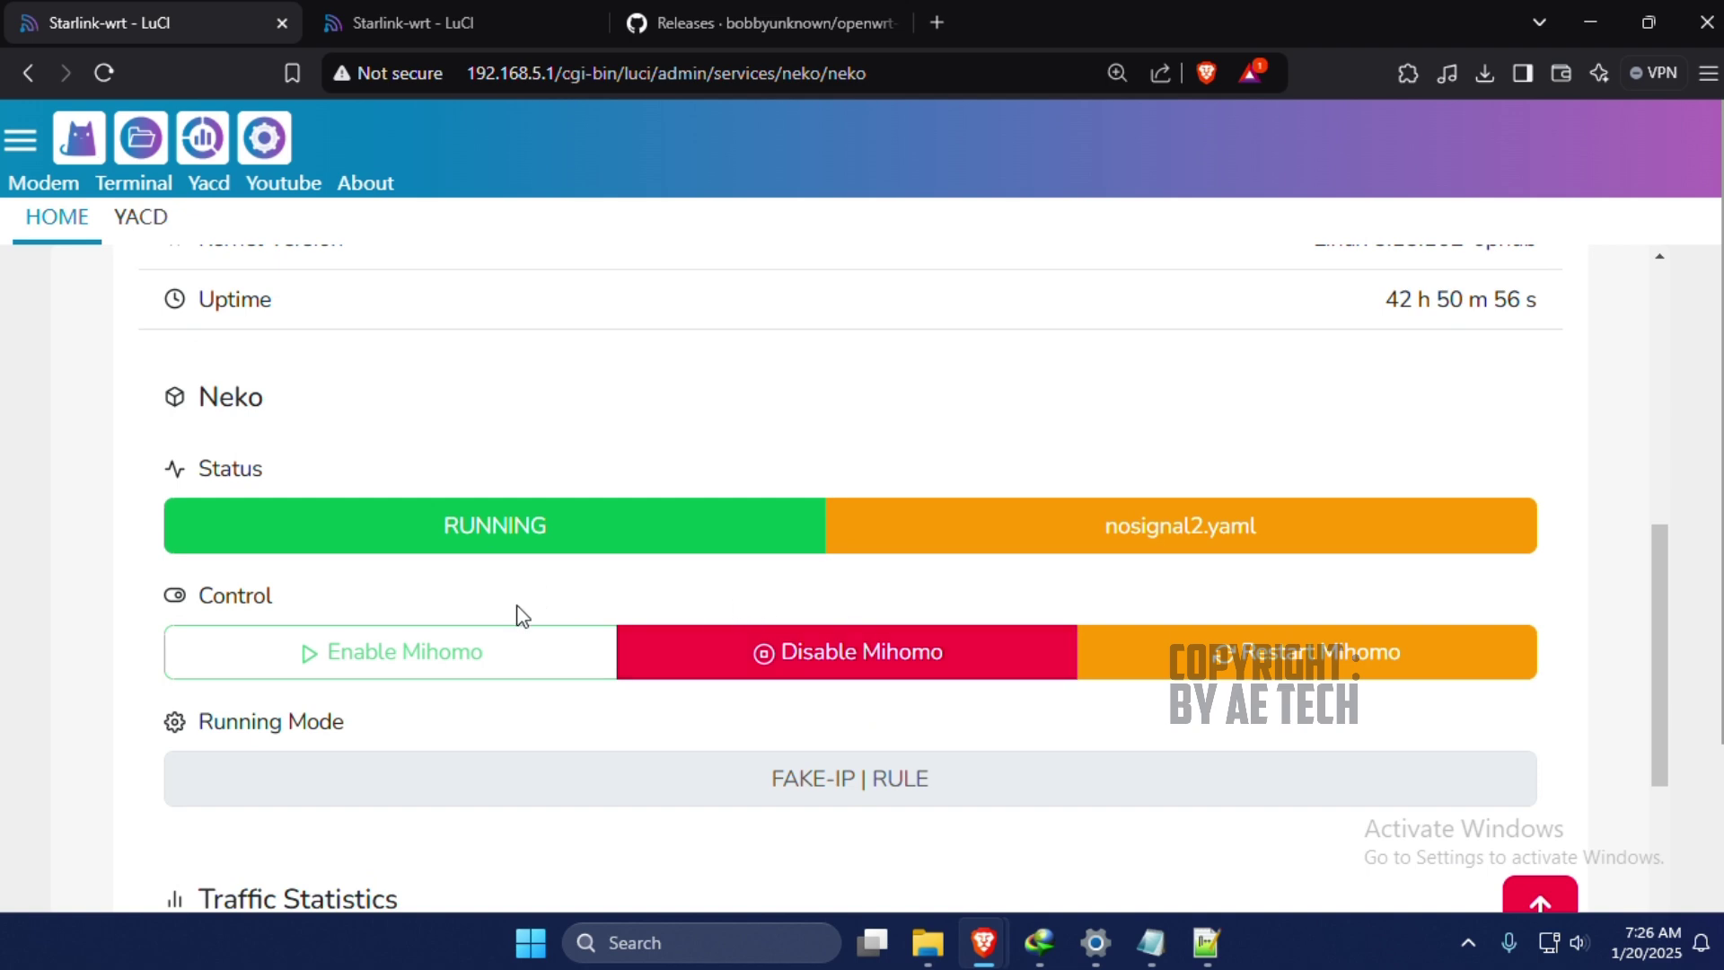
{"action": "left_click", "coordinate": [673, 645]}
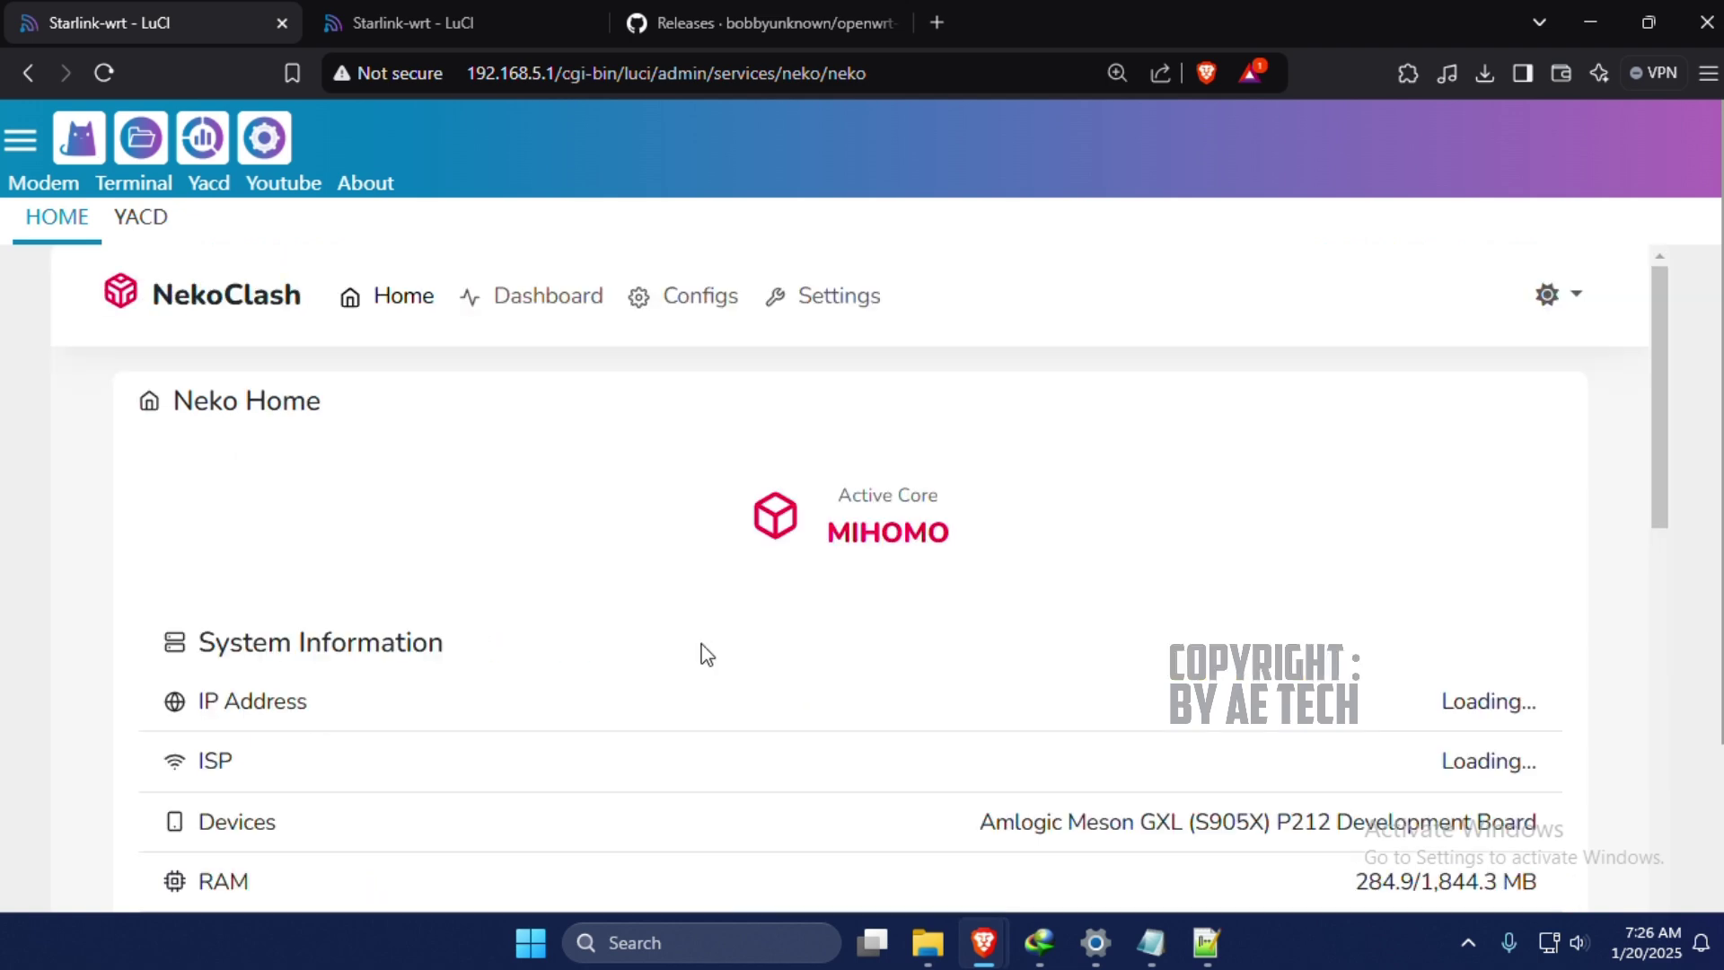
Confirm Core Mihomo as the core mode, then start Mihomo again from Home.
{"action": "left_click", "coordinate": [842, 305]}
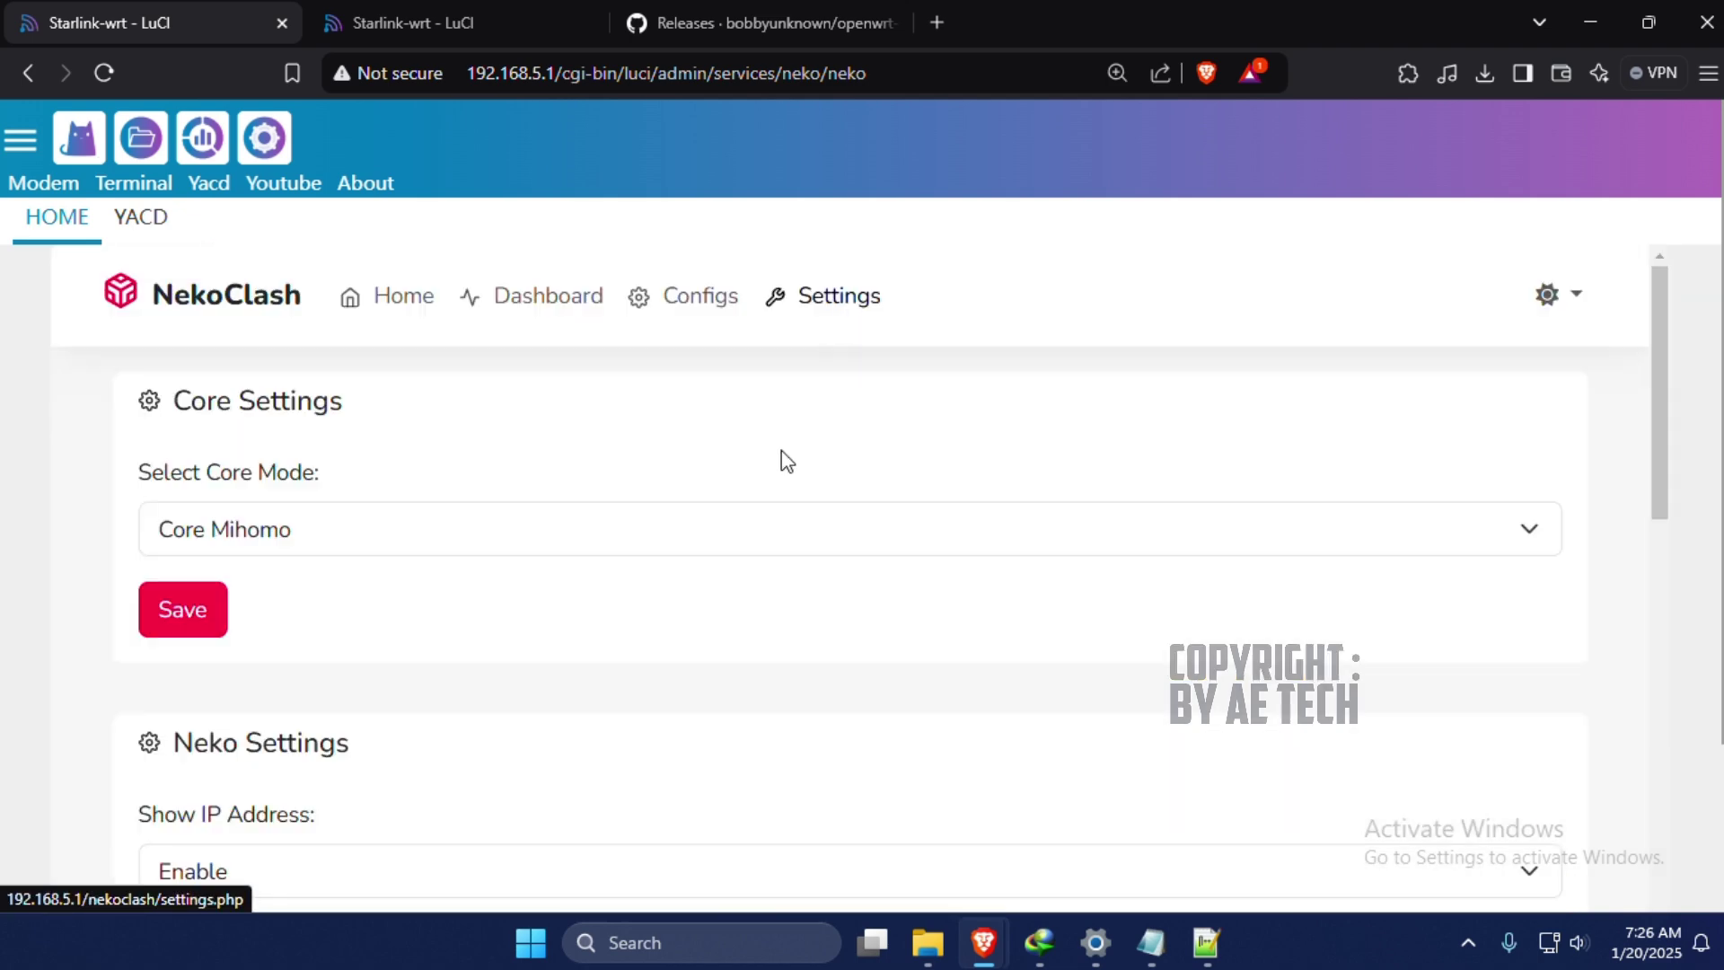
{"action": "left_click", "coordinate": [571, 538]}
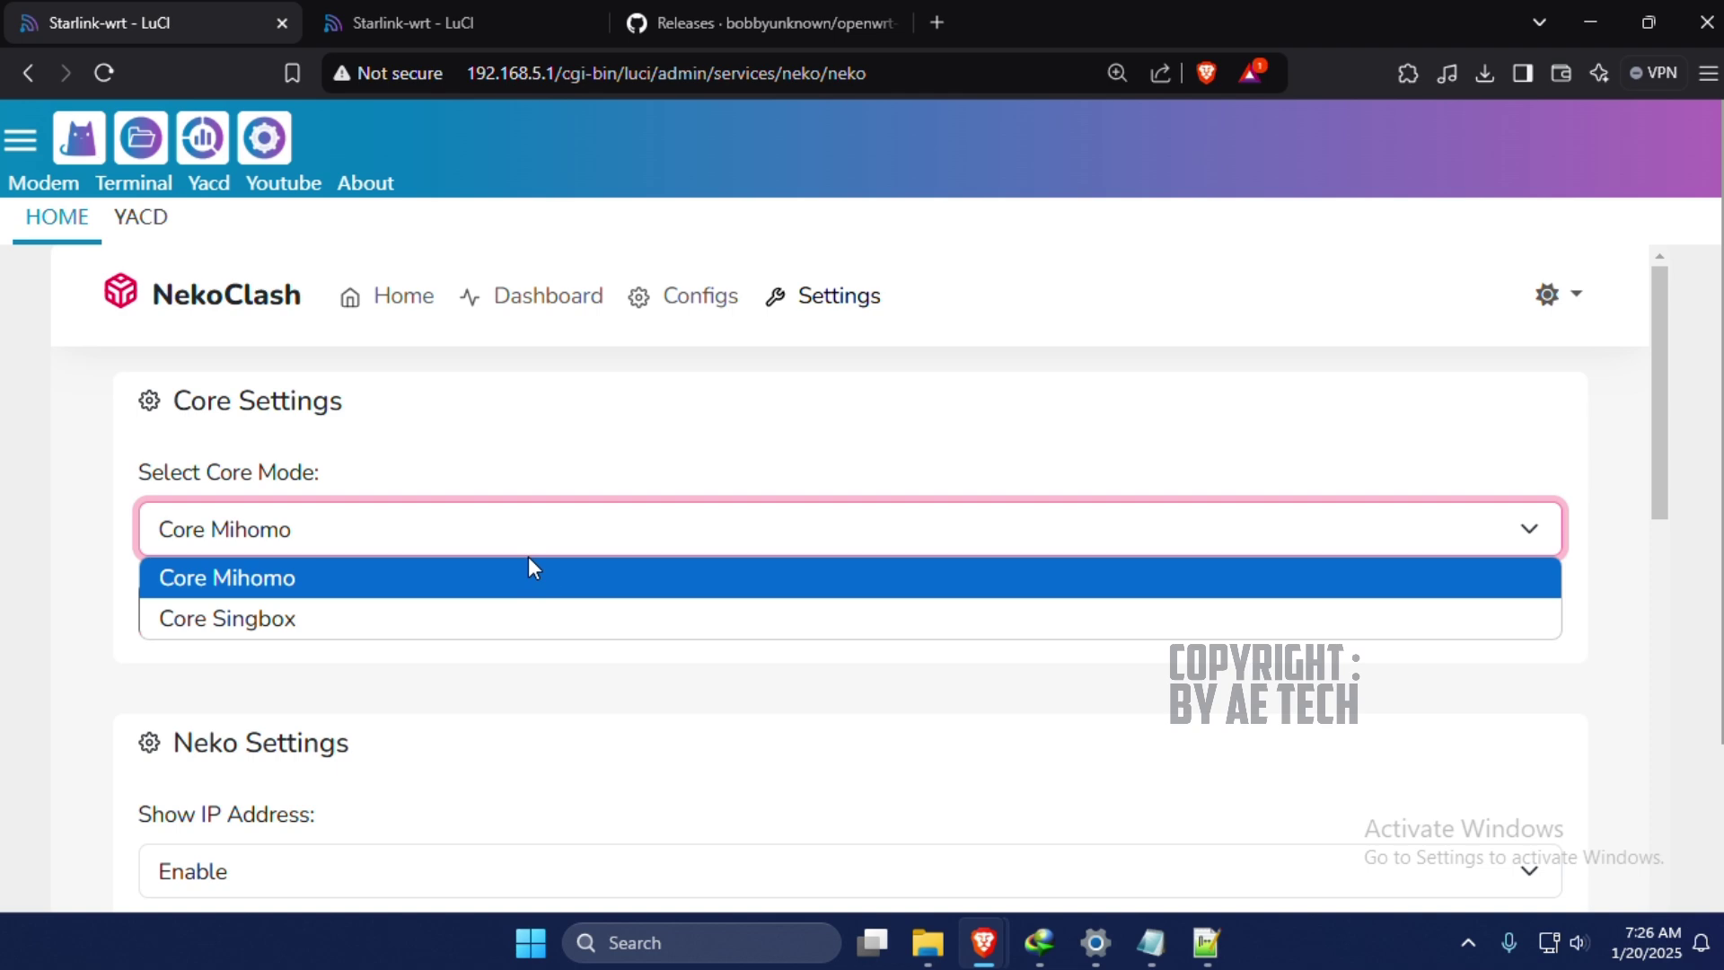
{"action": "left_click", "coordinate": [532, 411]}
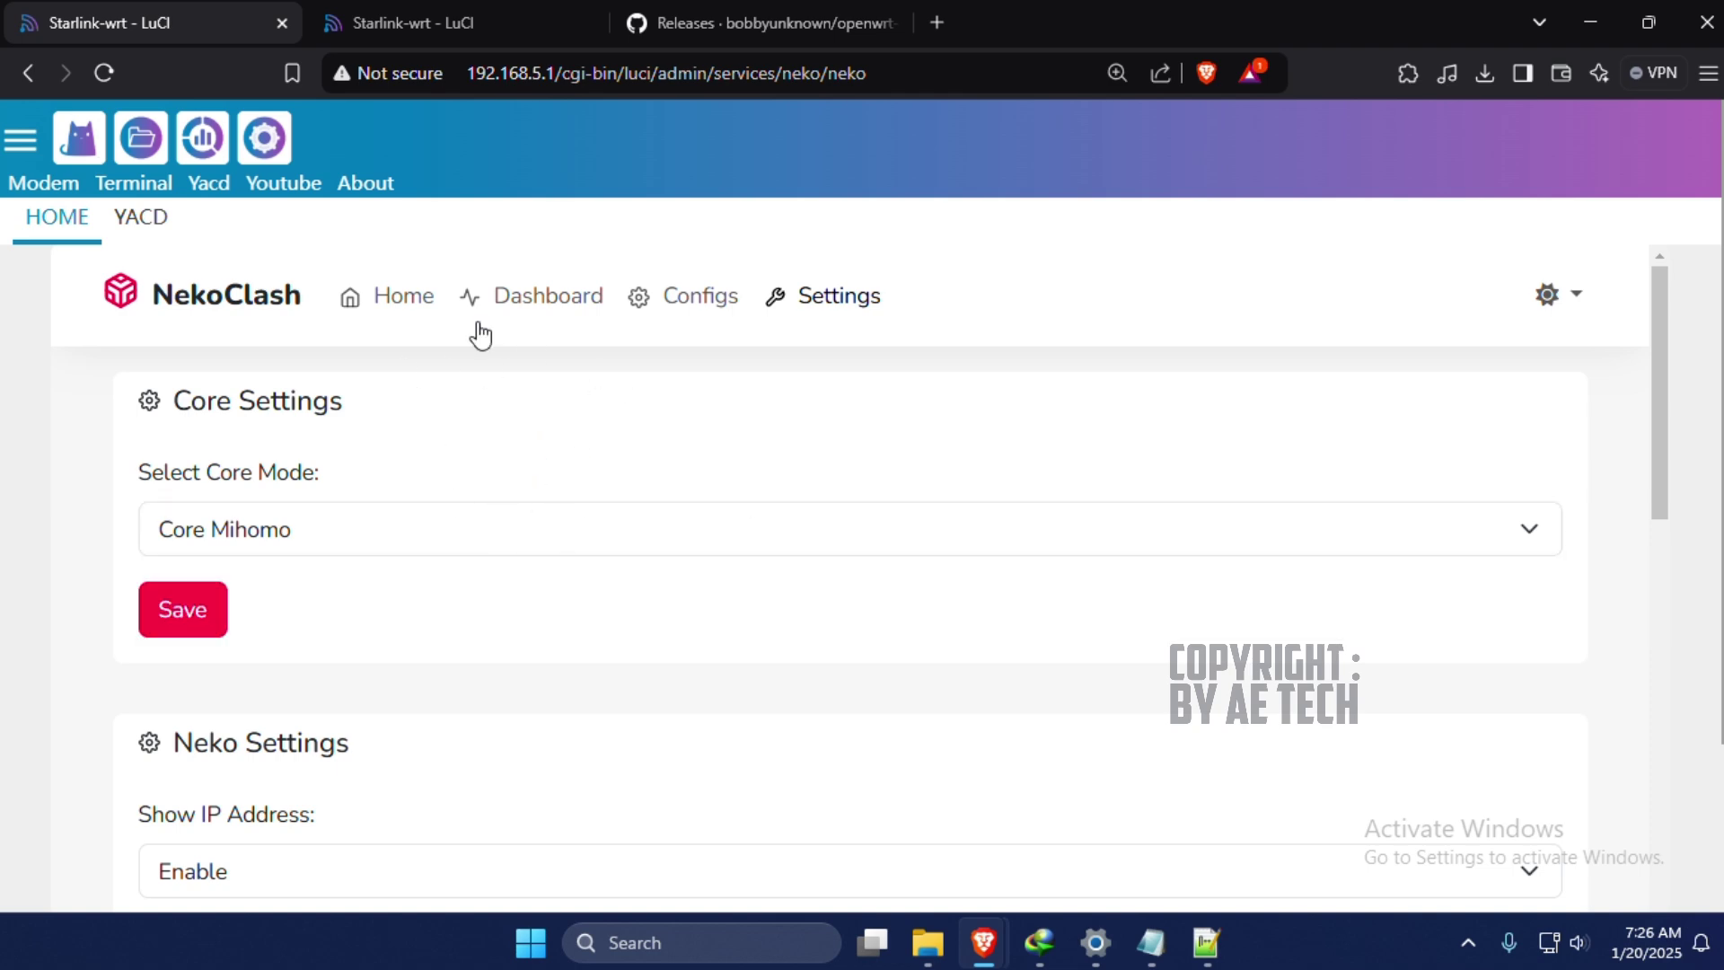
{"action": "left_click", "coordinate": [402, 297]}
{"action": "scroll", "coordinate": [1133, 614], "scroll_direction": "down", "scroll_amount": 6}
{"action": "scroll", "coordinate": [790, 646], "scroll_direction": "down", "scroll_amount": 4}
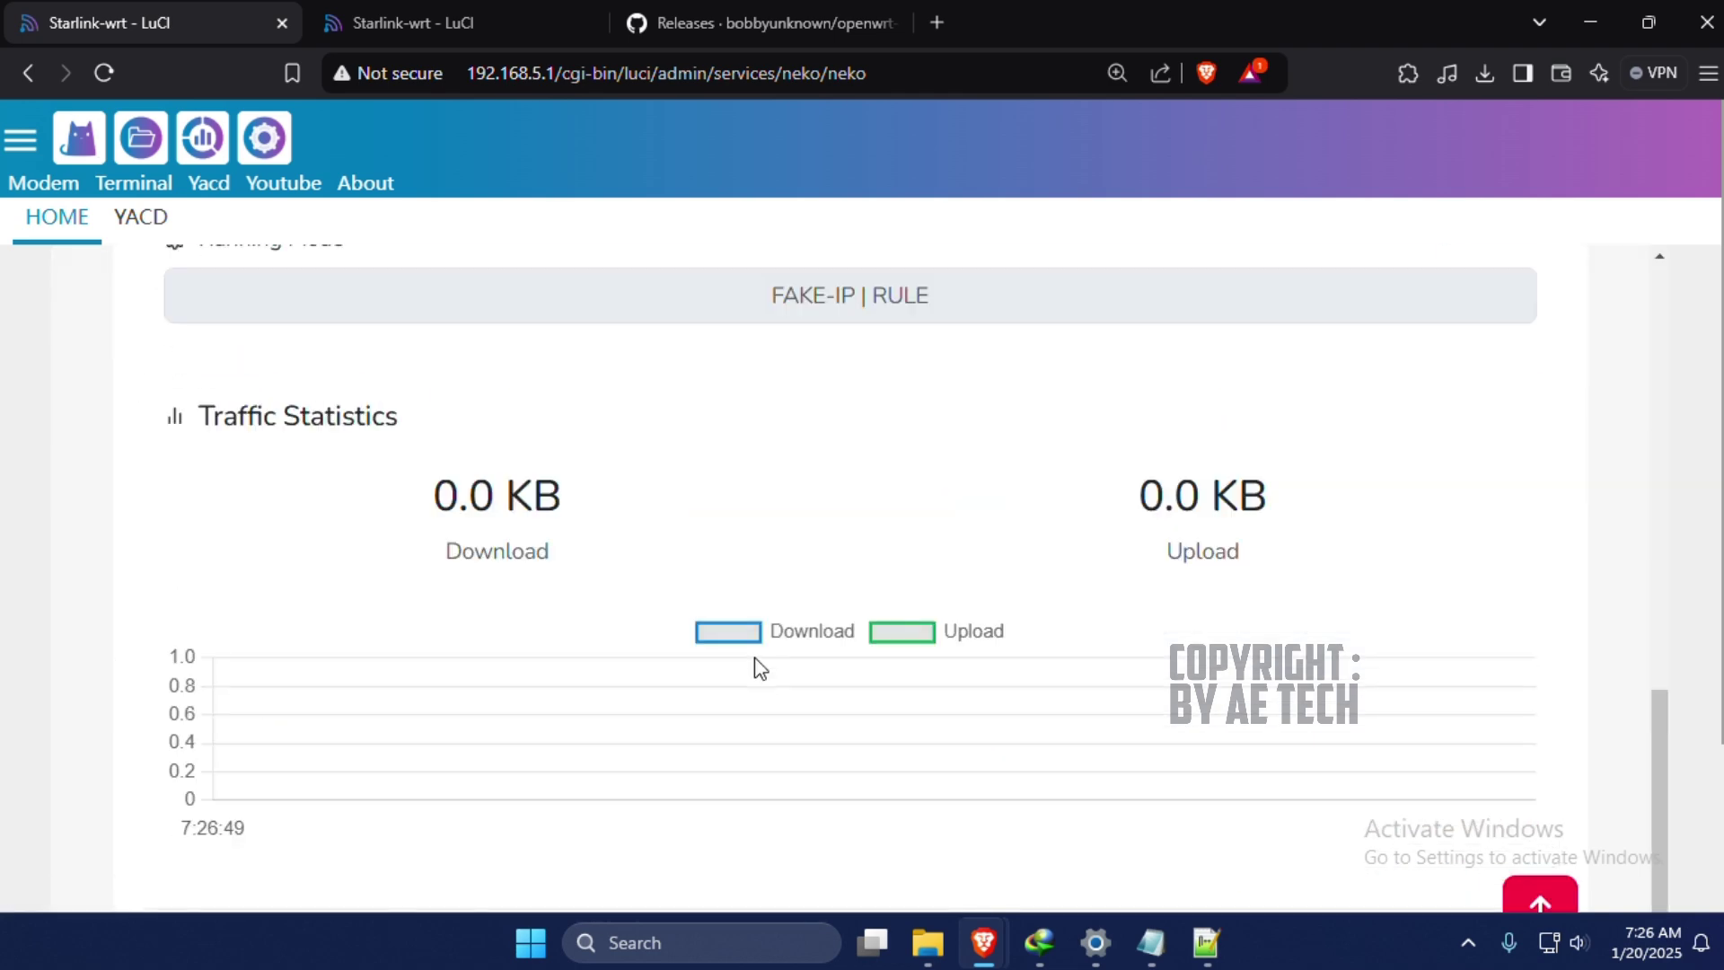
{"action": "scroll", "coordinate": [628, 539], "scroll_direction": "up", "scroll_amount": 3}
{"action": "left_click", "coordinate": [534, 435]}
Check the Show IP Address, Show ISP and Show Neko on LuCI options, leaving them unchanged.
{"action": "scroll", "coordinate": [537, 420], "scroll_direction": "up", "scroll_amount": 1}
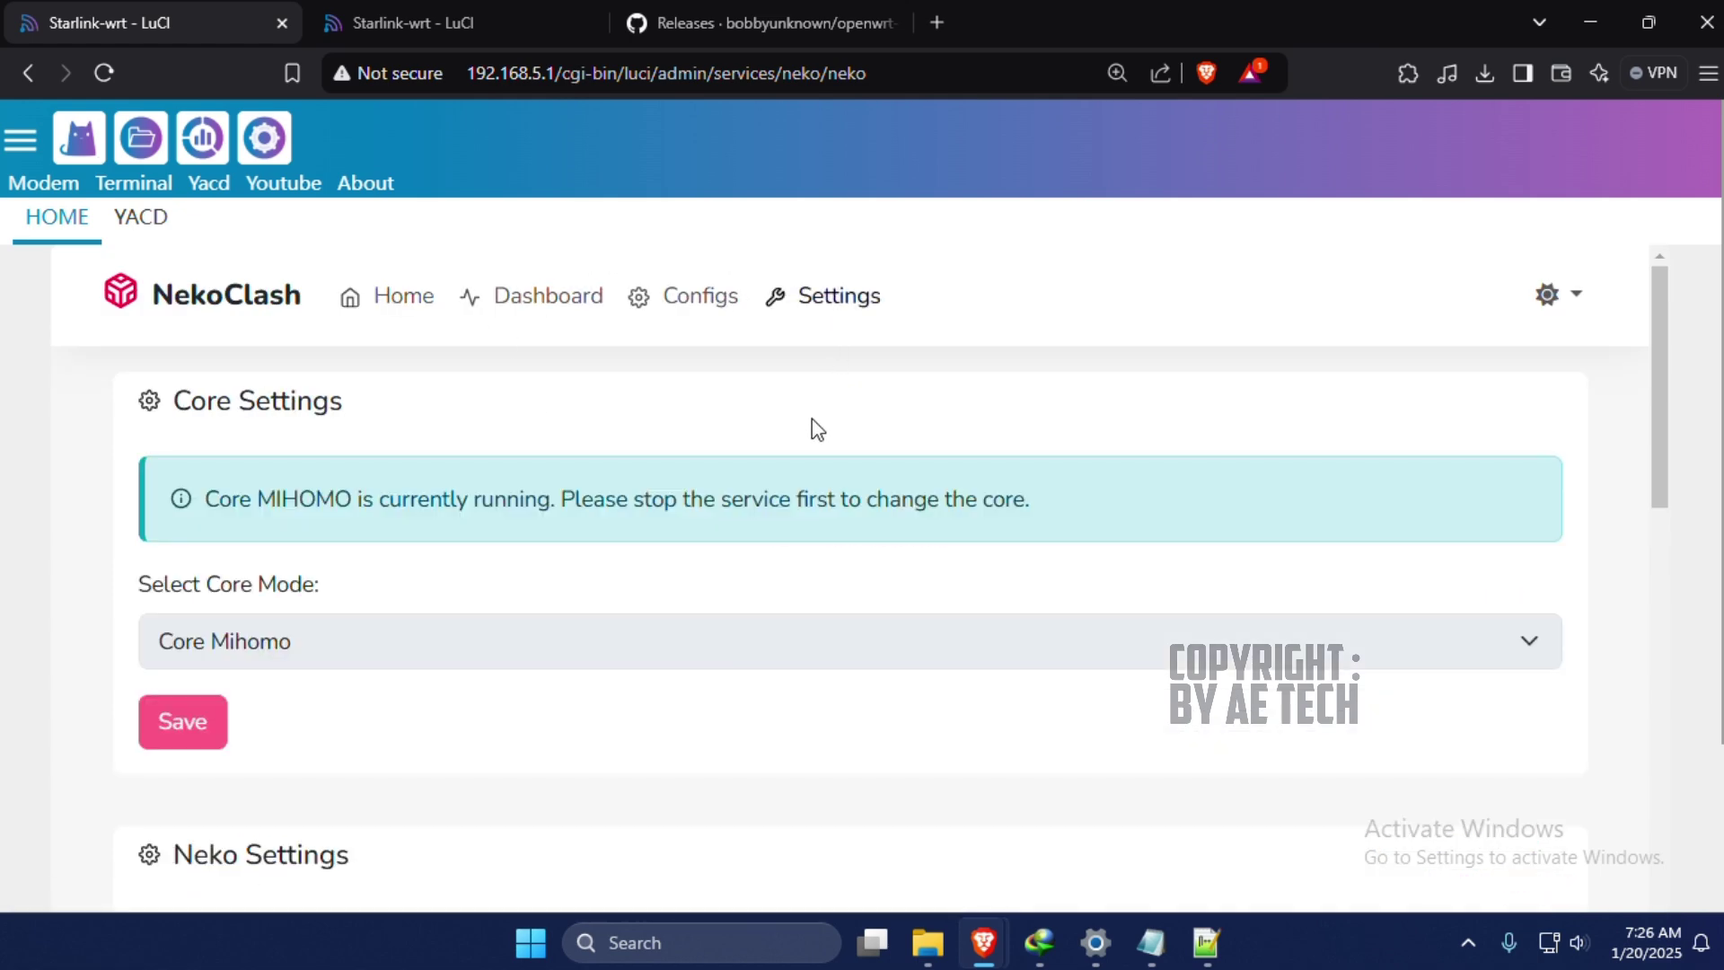
{"action": "scroll", "coordinate": [647, 535], "scroll_direction": "down", "scroll_amount": 7}
{"action": "scroll", "coordinate": [358, 524], "scroll_direction": "up", "scroll_amount": 2}
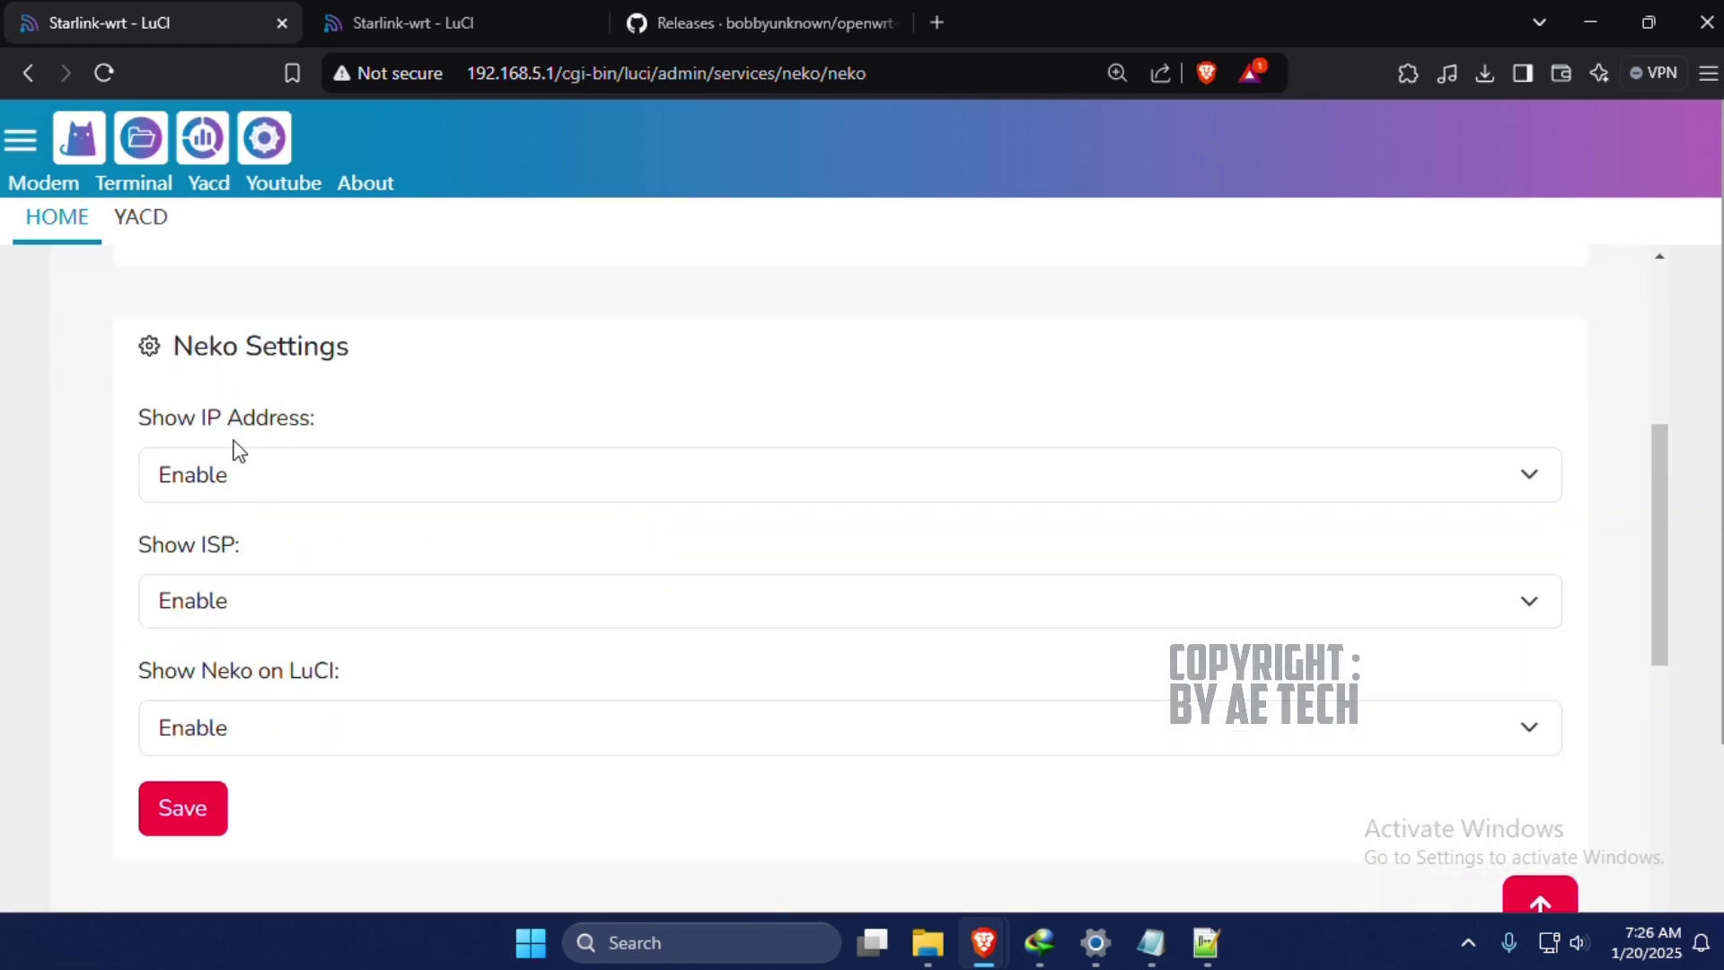
{"action": "left_click", "coordinate": [669, 462]}
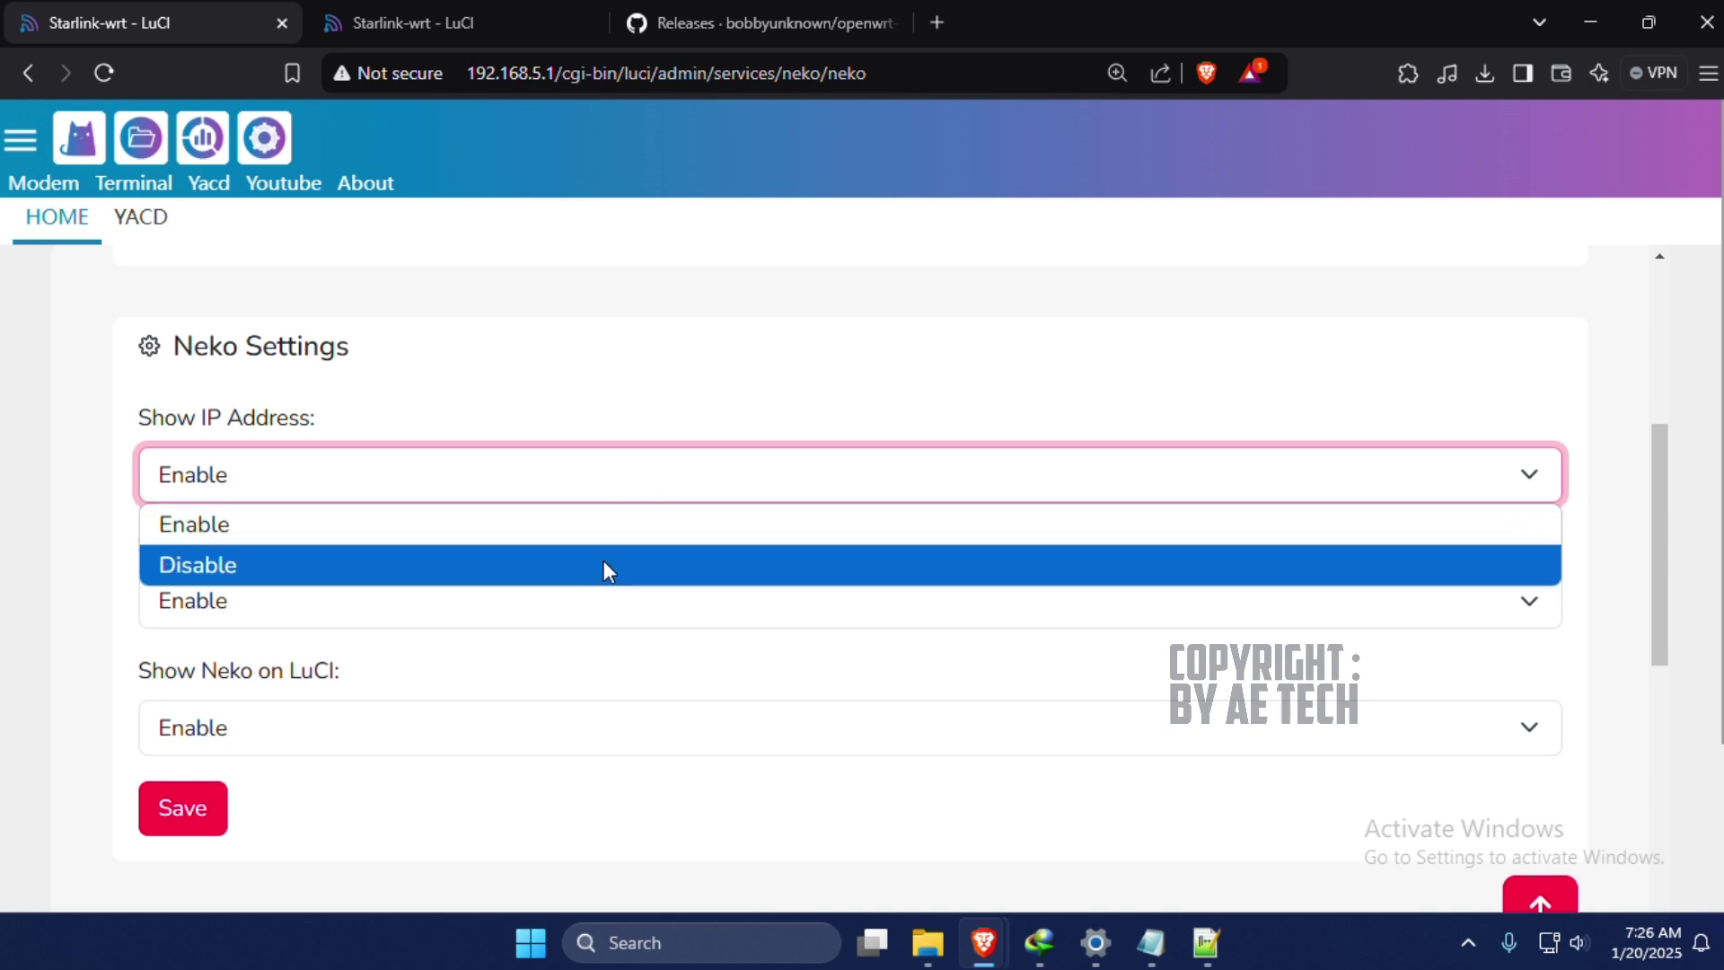
{"action": "left_click", "coordinate": [669, 420]}
{"action": "left_click", "coordinate": [560, 602]}
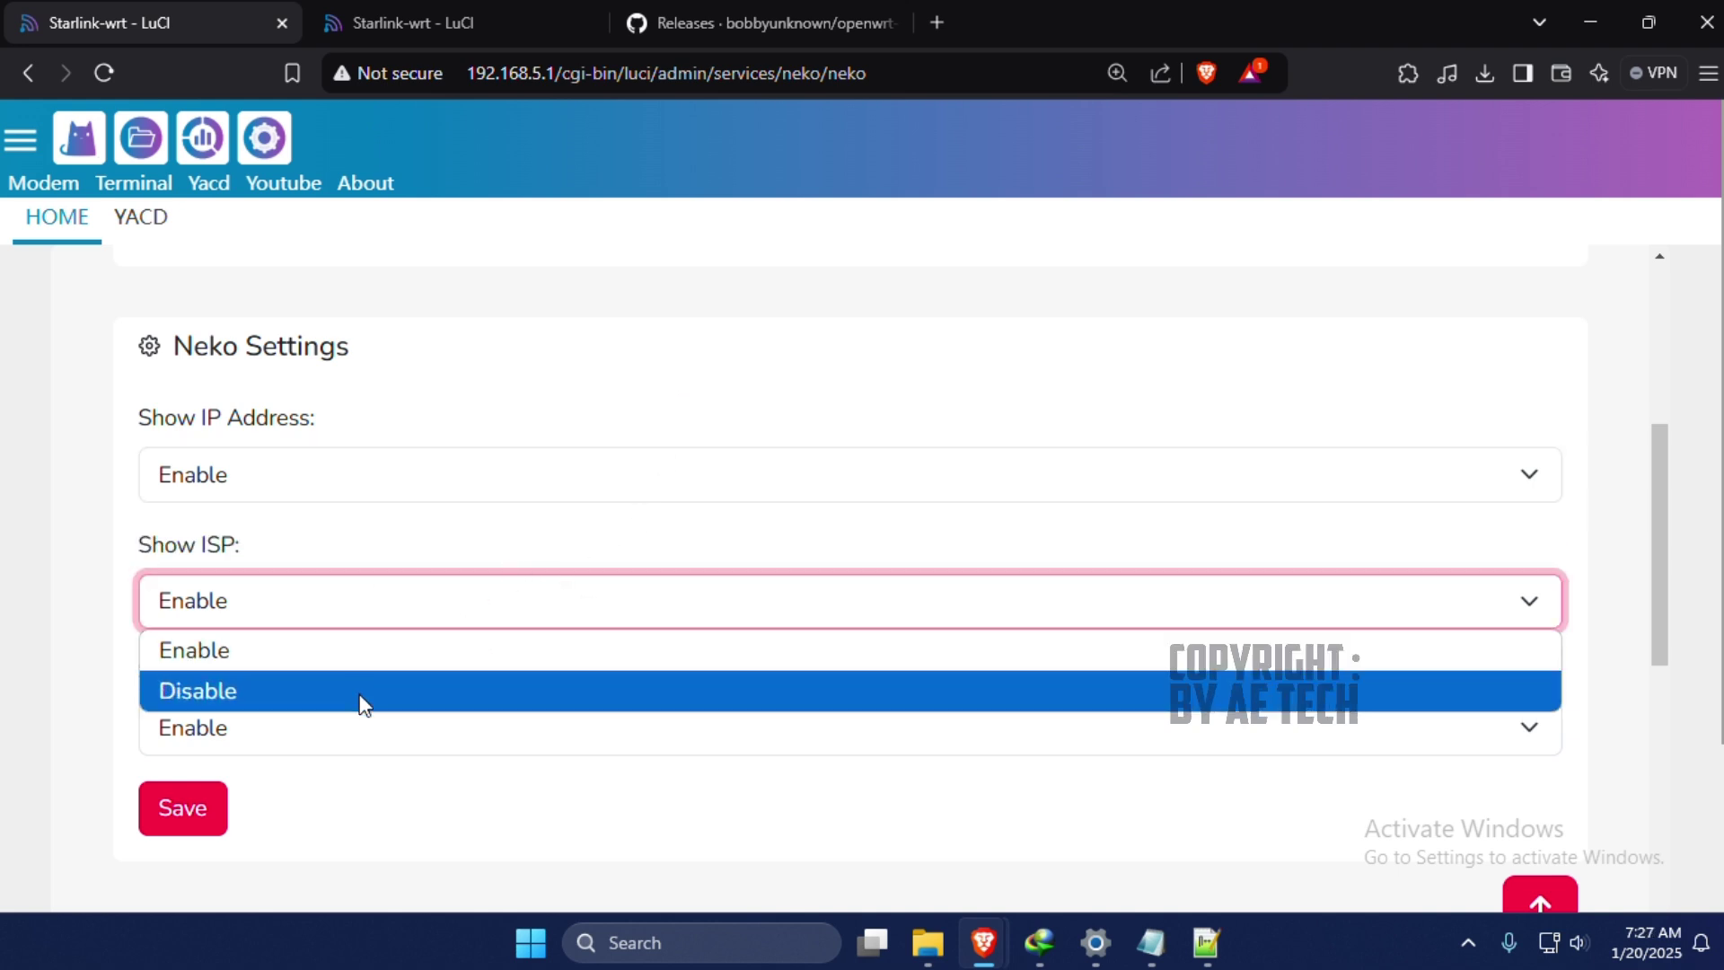
{"action": "left_click", "coordinate": [426, 546]}
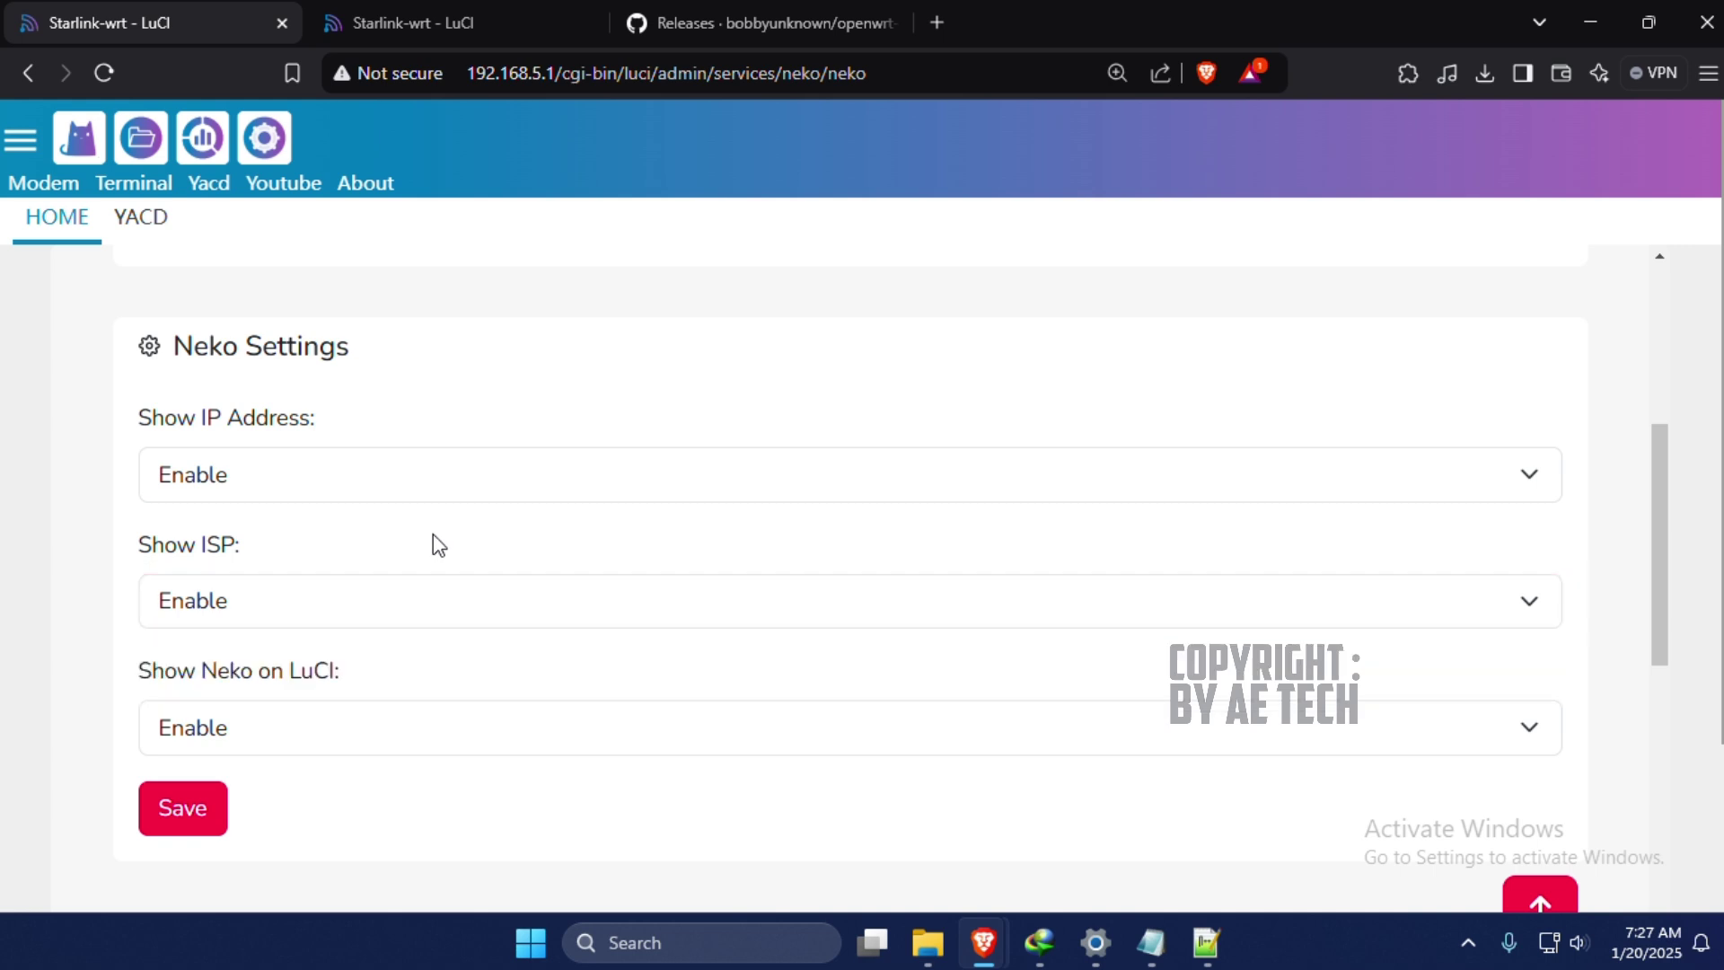
{"action": "scroll", "coordinate": [435, 546], "scroll_direction": "down", "scroll_amount": 1}
{"action": "left_click", "coordinate": [202, 603]}
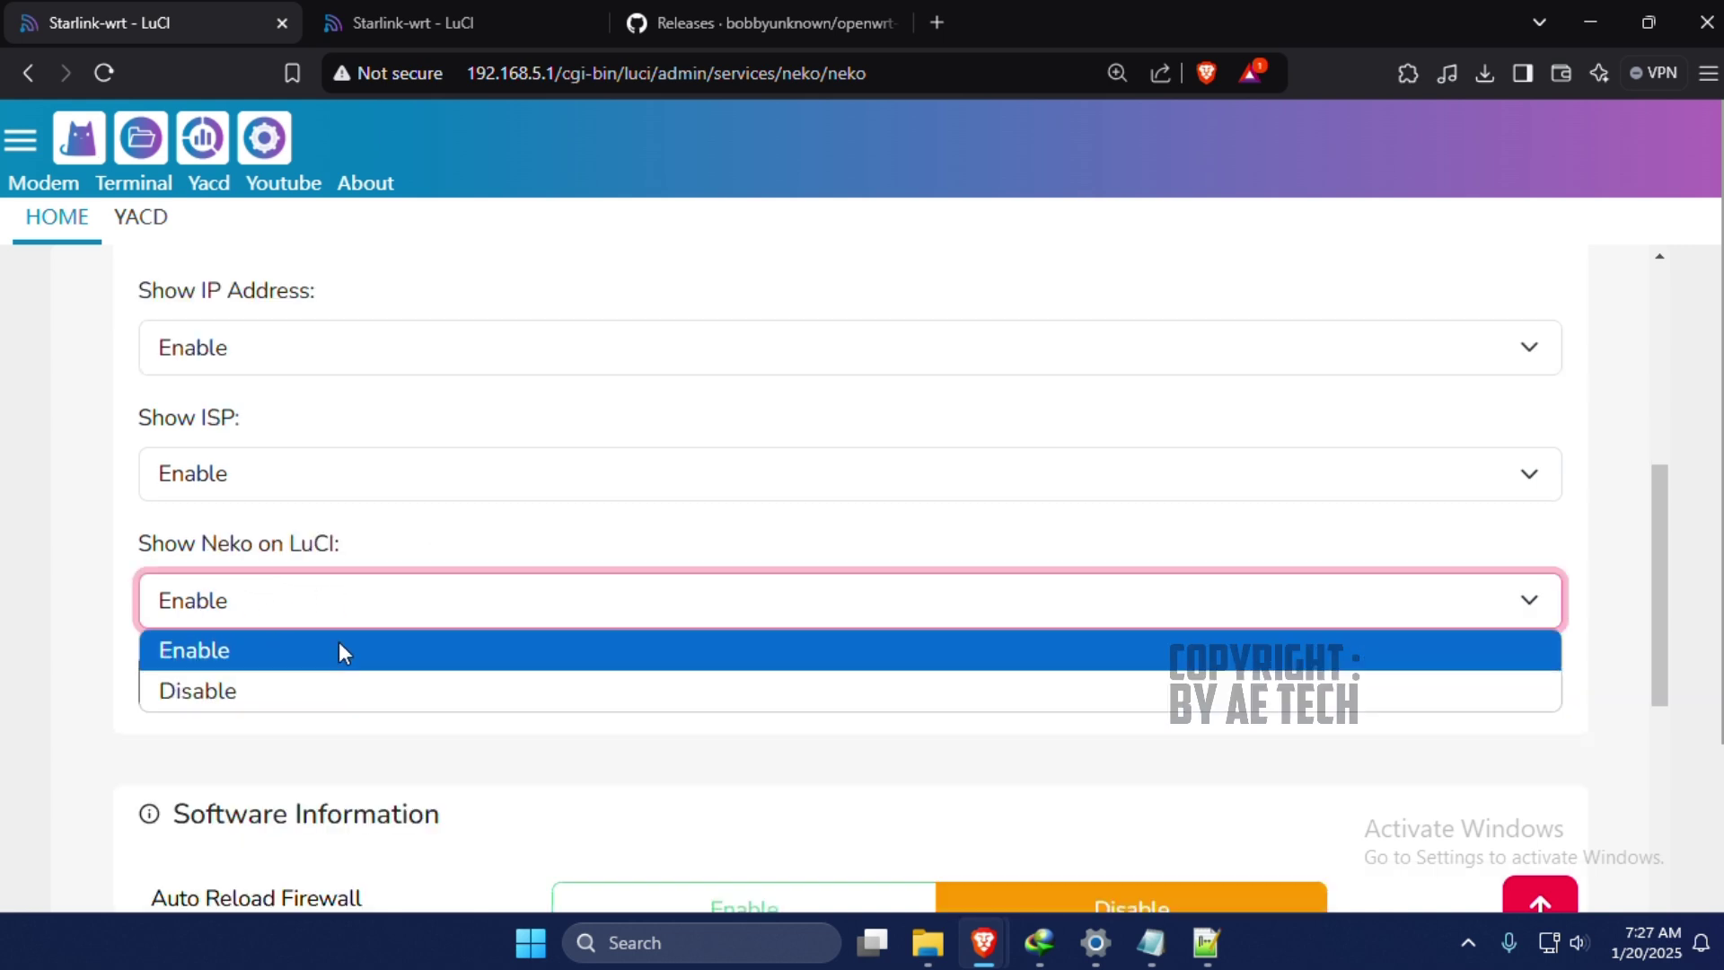
{"action": "left_click", "coordinate": [409, 558]}
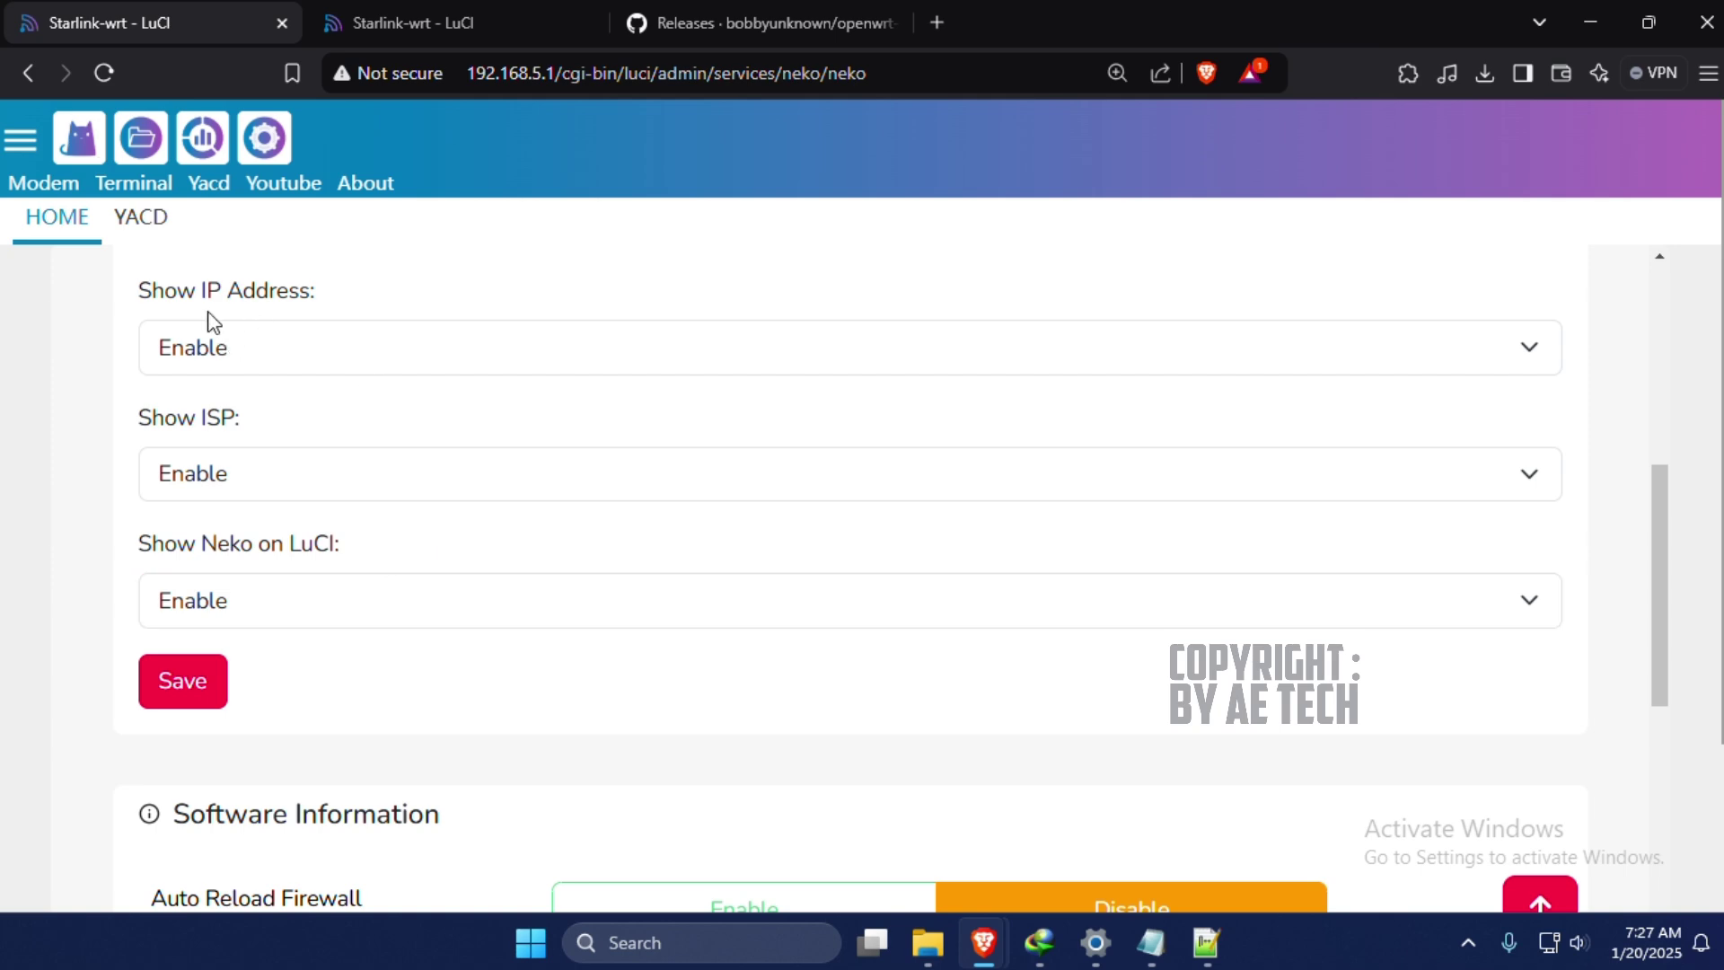
Close the file manager tab and set Show IP Address to Disable.
{"action": "left_click", "coordinate": [296, 359]}
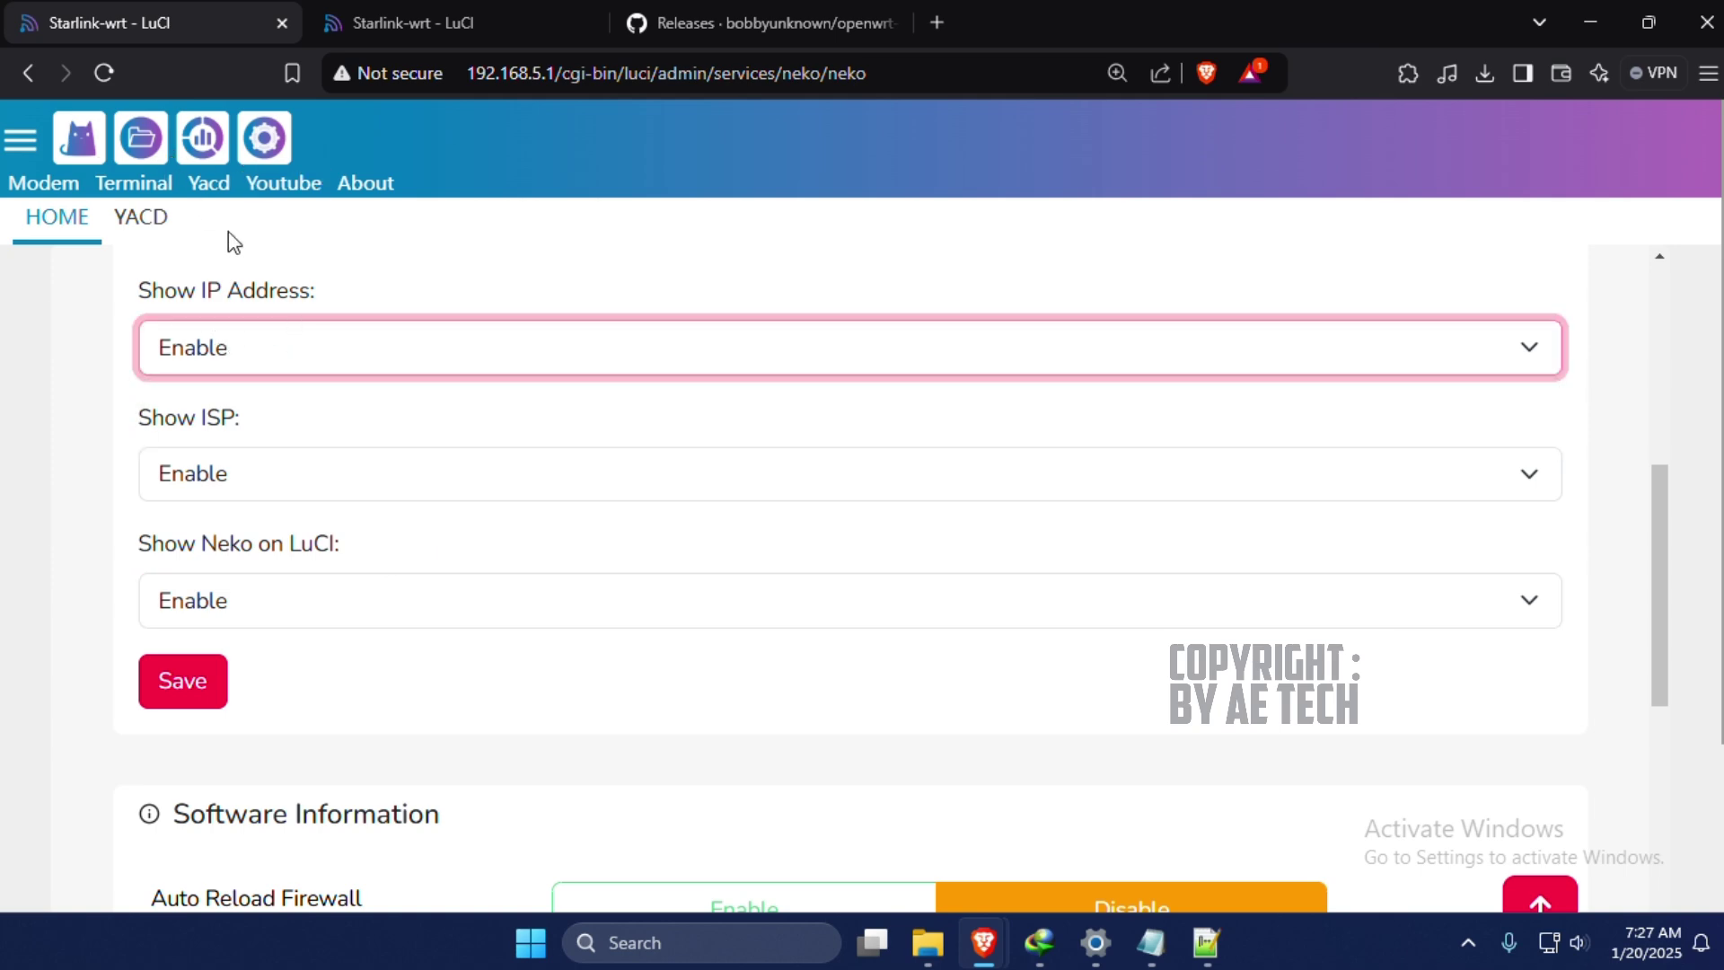
{"action": "left_click", "coordinate": [502, 23]}
{"action": "left_click", "coordinate": [585, 23]}
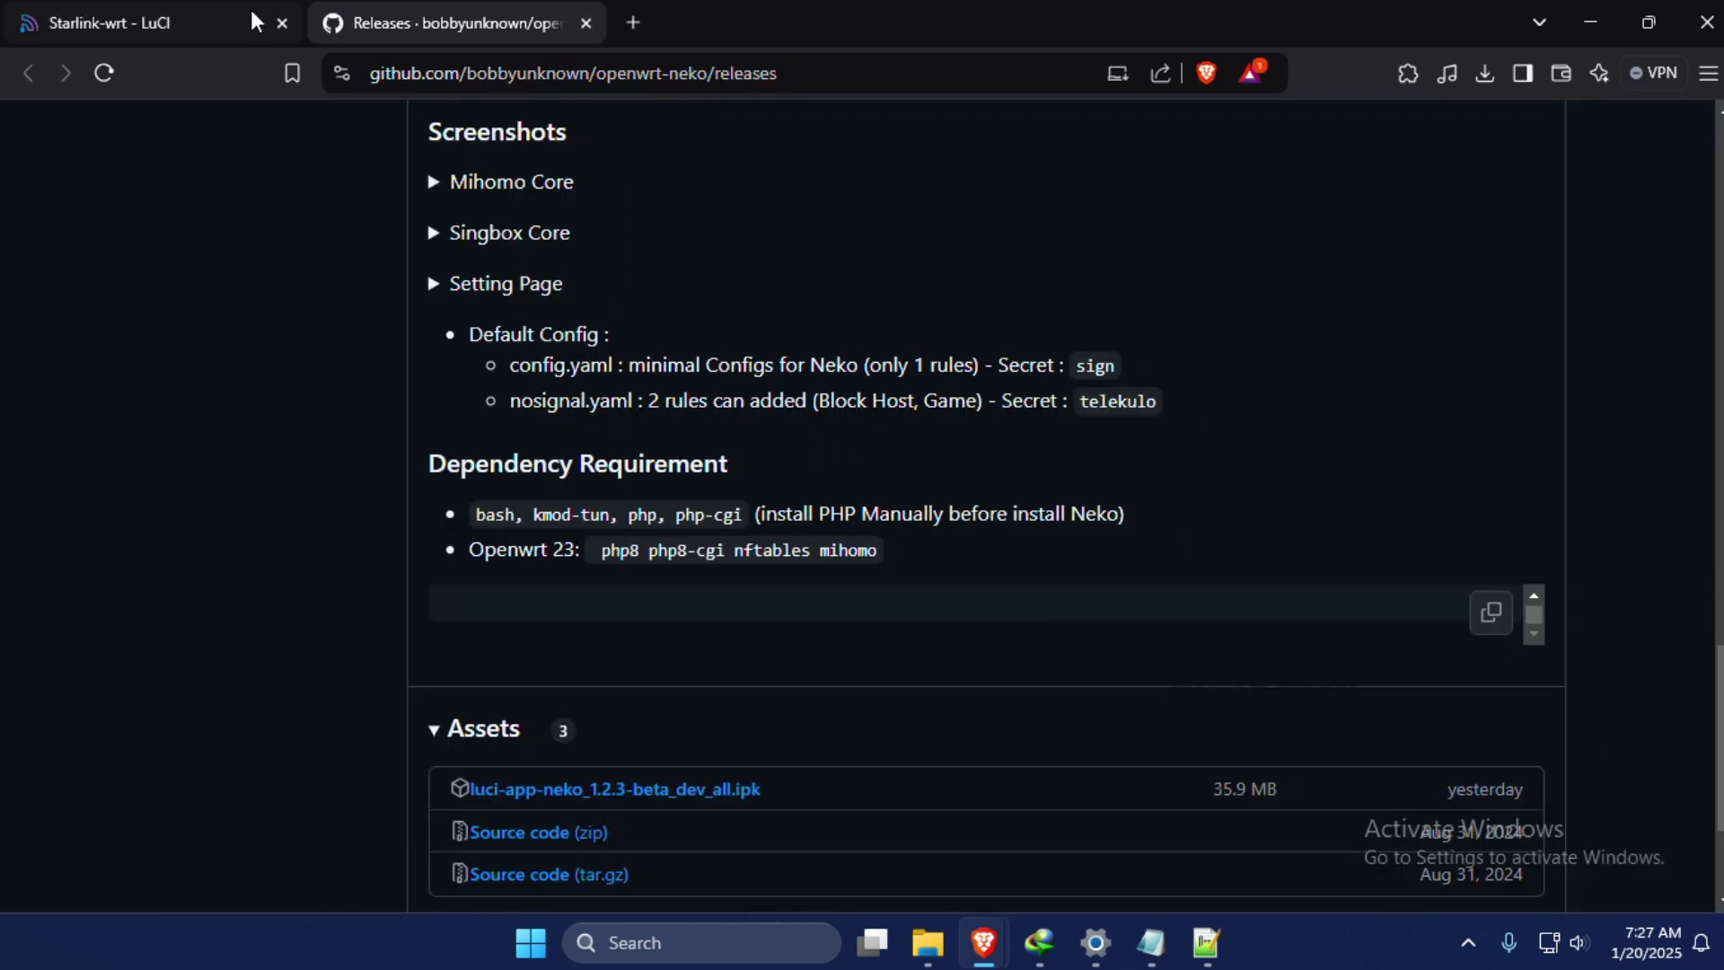
{"action": "left_click", "coordinate": [251, 20]}
{"action": "left_click", "coordinate": [357, 355]}
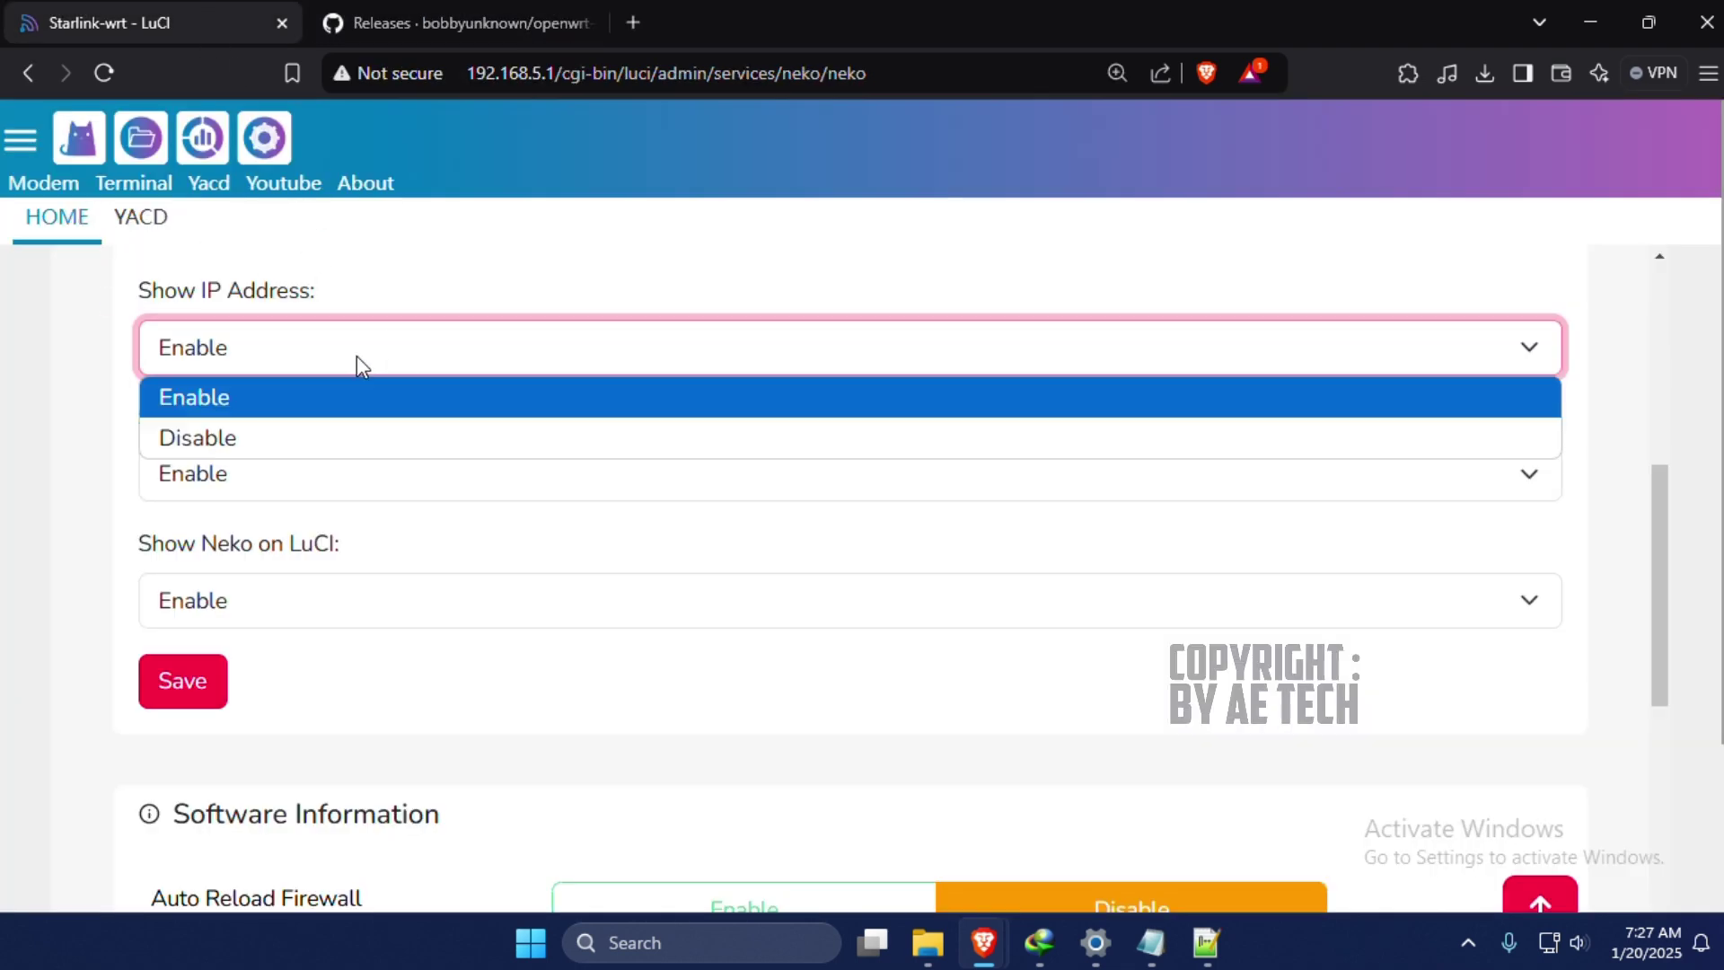
{"action": "left_click", "coordinate": [266, 435]}
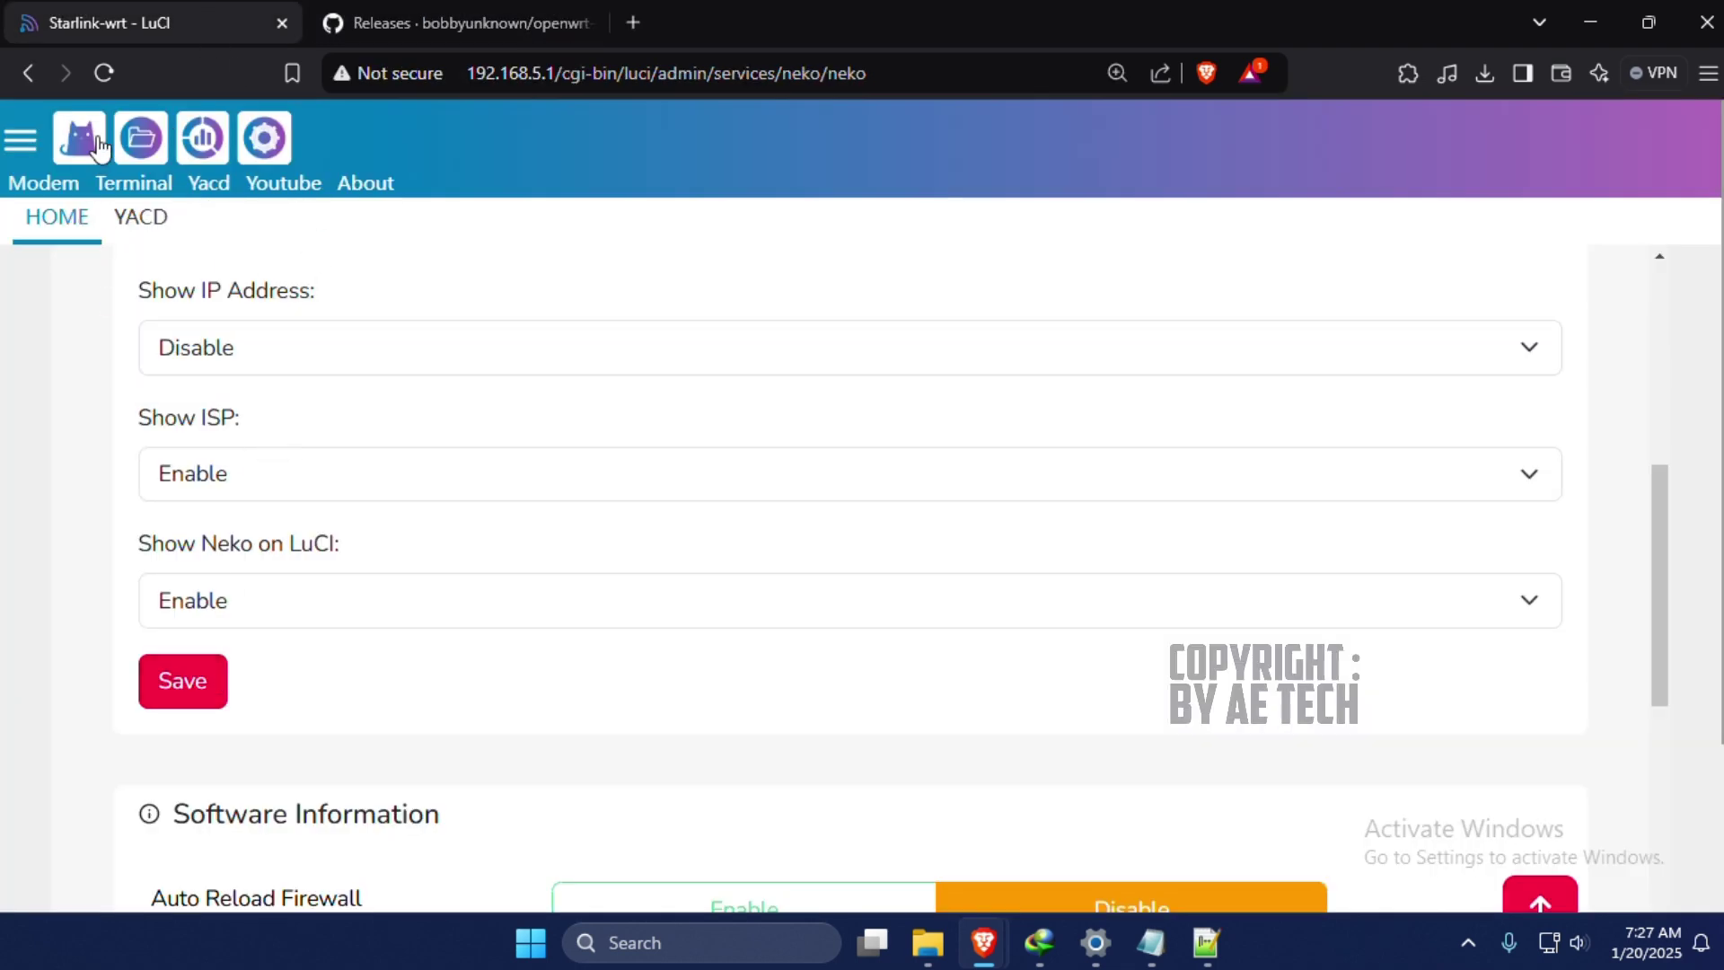
Open the Neko Home page in a new tab and locate its ISP row.
{"action": "left_click", "coordinate": [20, 139]}
{"action": "right_click", "coordinate": [99, 729]}
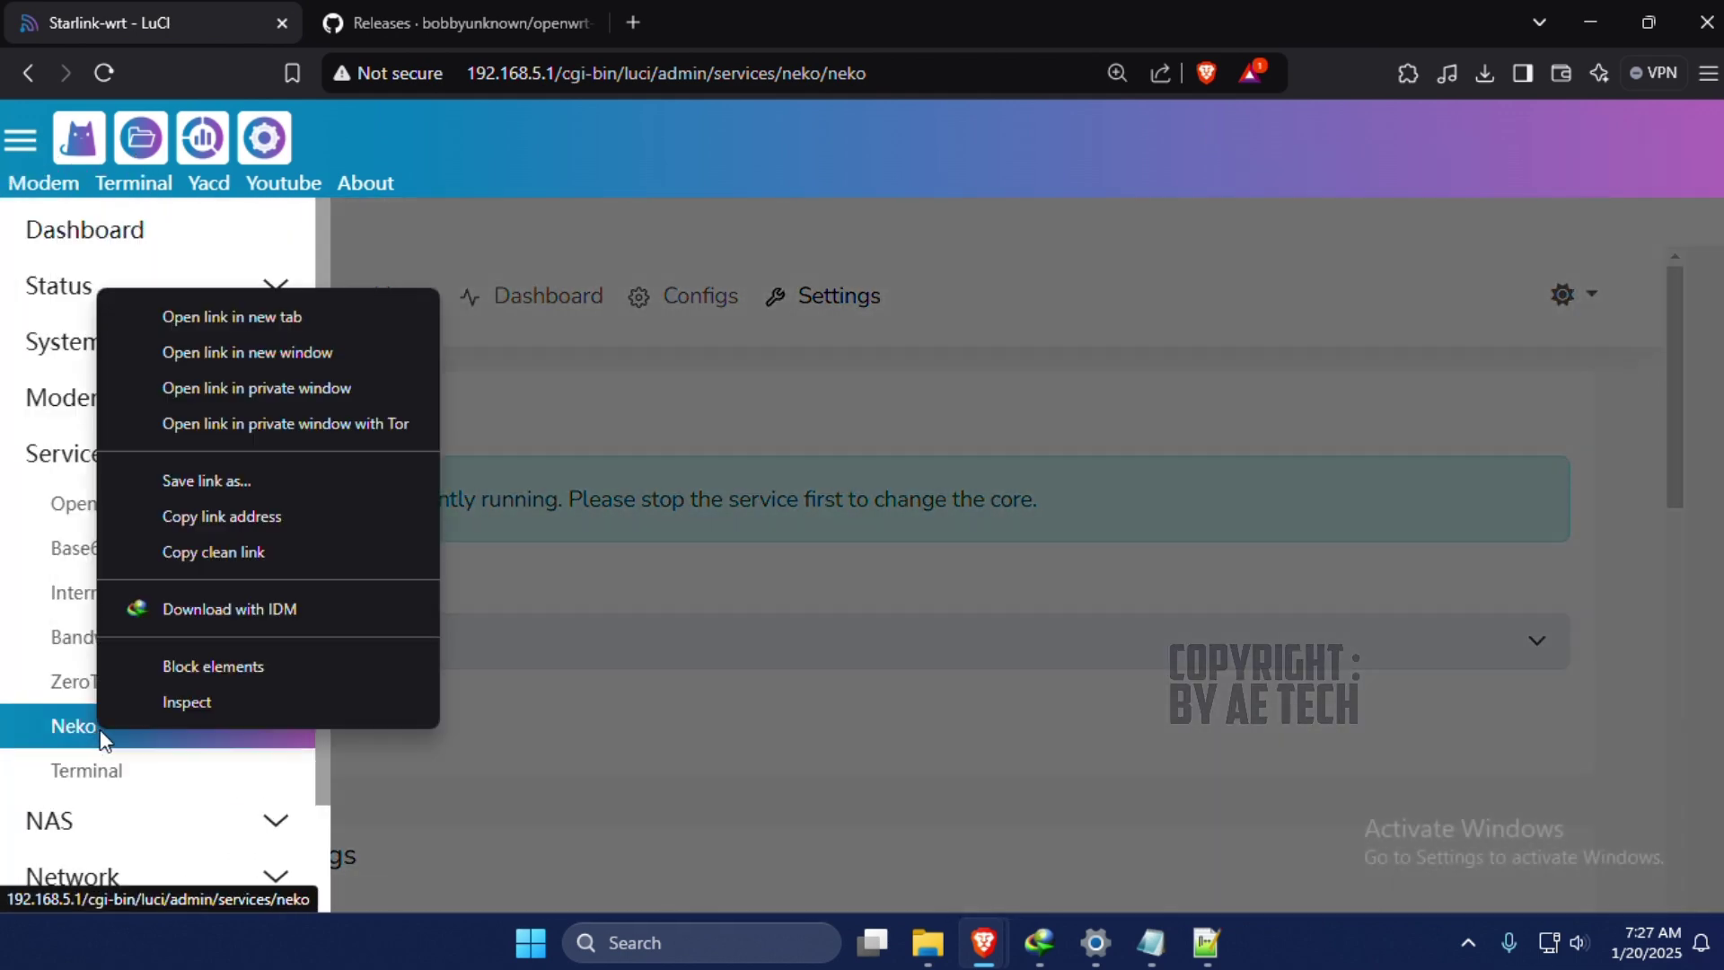
{"action": "left_click", "coordinate": [251, 303]}
{"action": "left_click", "coordinate": [395, 23]}
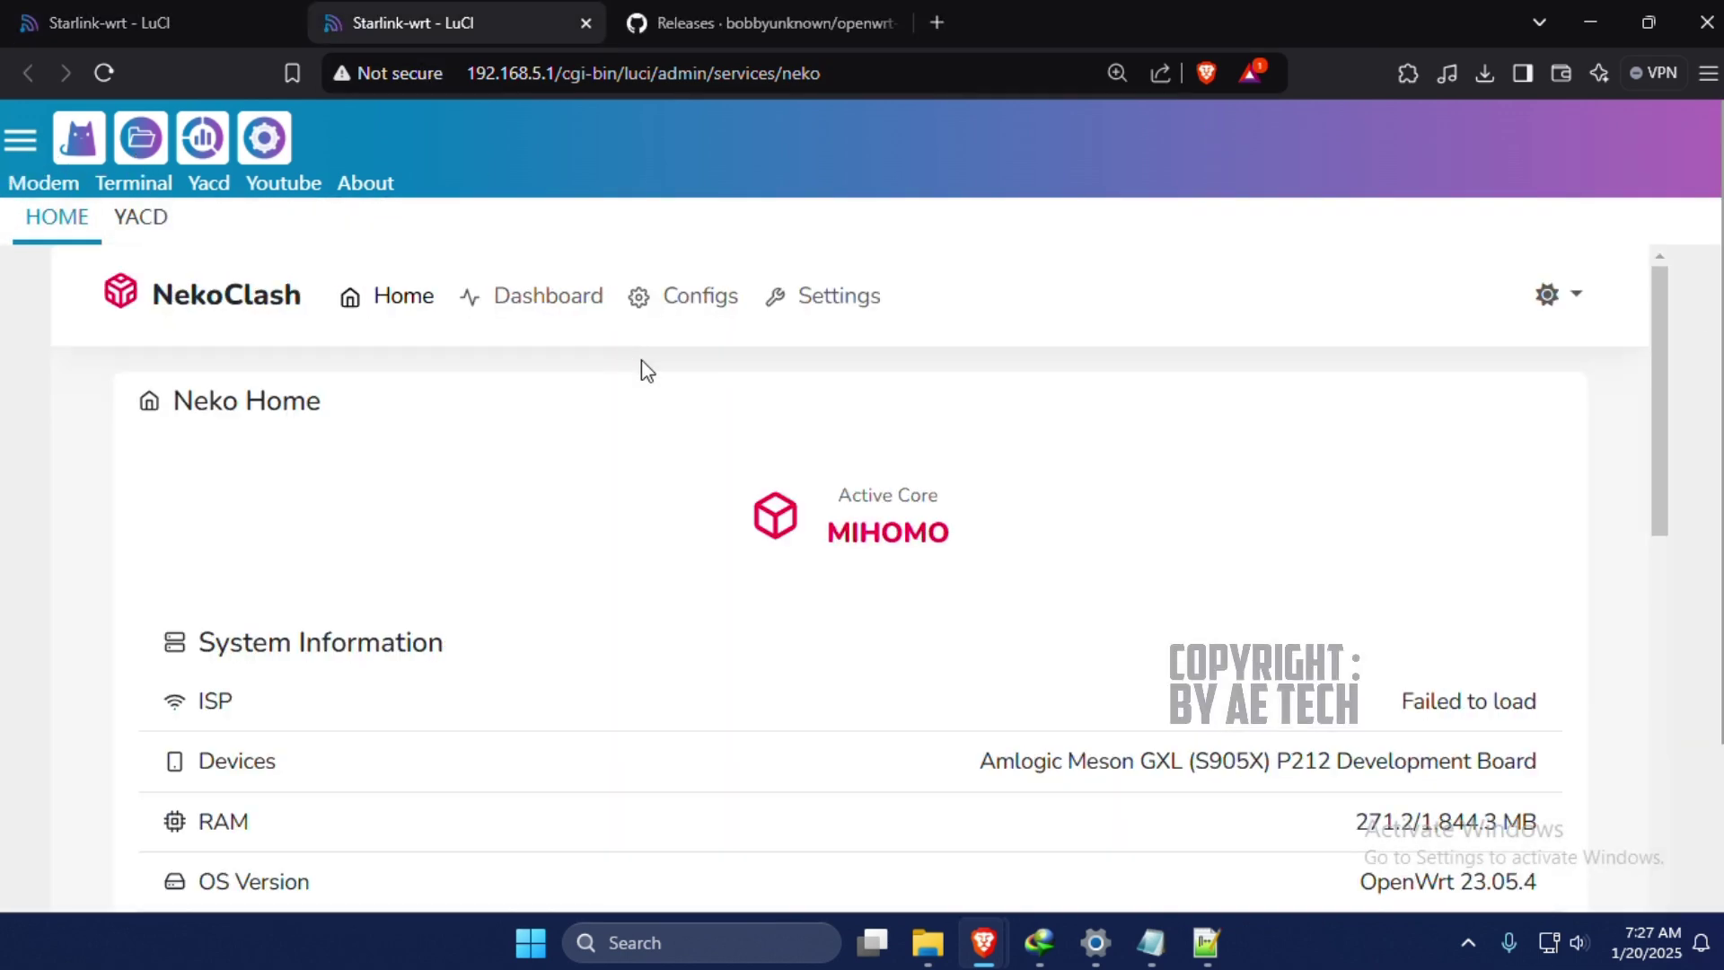
{"action": "scroll", "coordinate": [1039, 633], "scroll_direction": "down", "scroll_amount": 2}
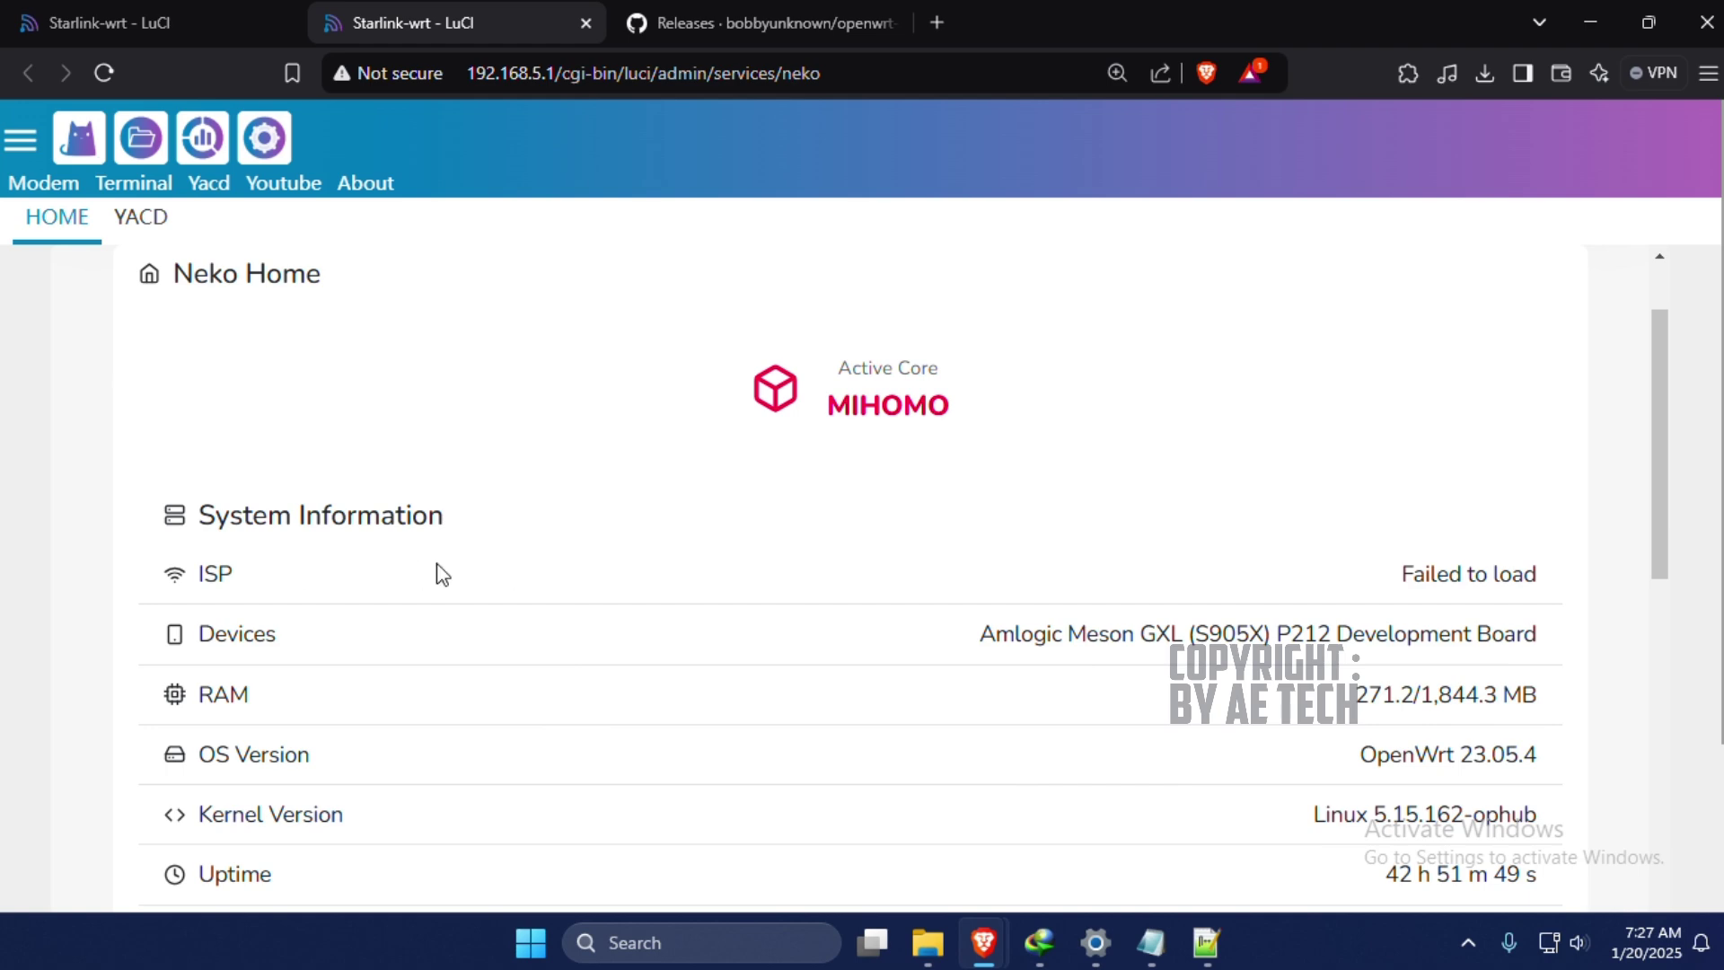
{"action": "double_click", "coordinate": [212, 574]}
{"action": "left_click", "coordinate": [884, 594]}
Save Show ISP as Disable and reload Neko Home to confirm the ISP row is gone.
{"action": "left_click", "coordinate": [184, 22]}
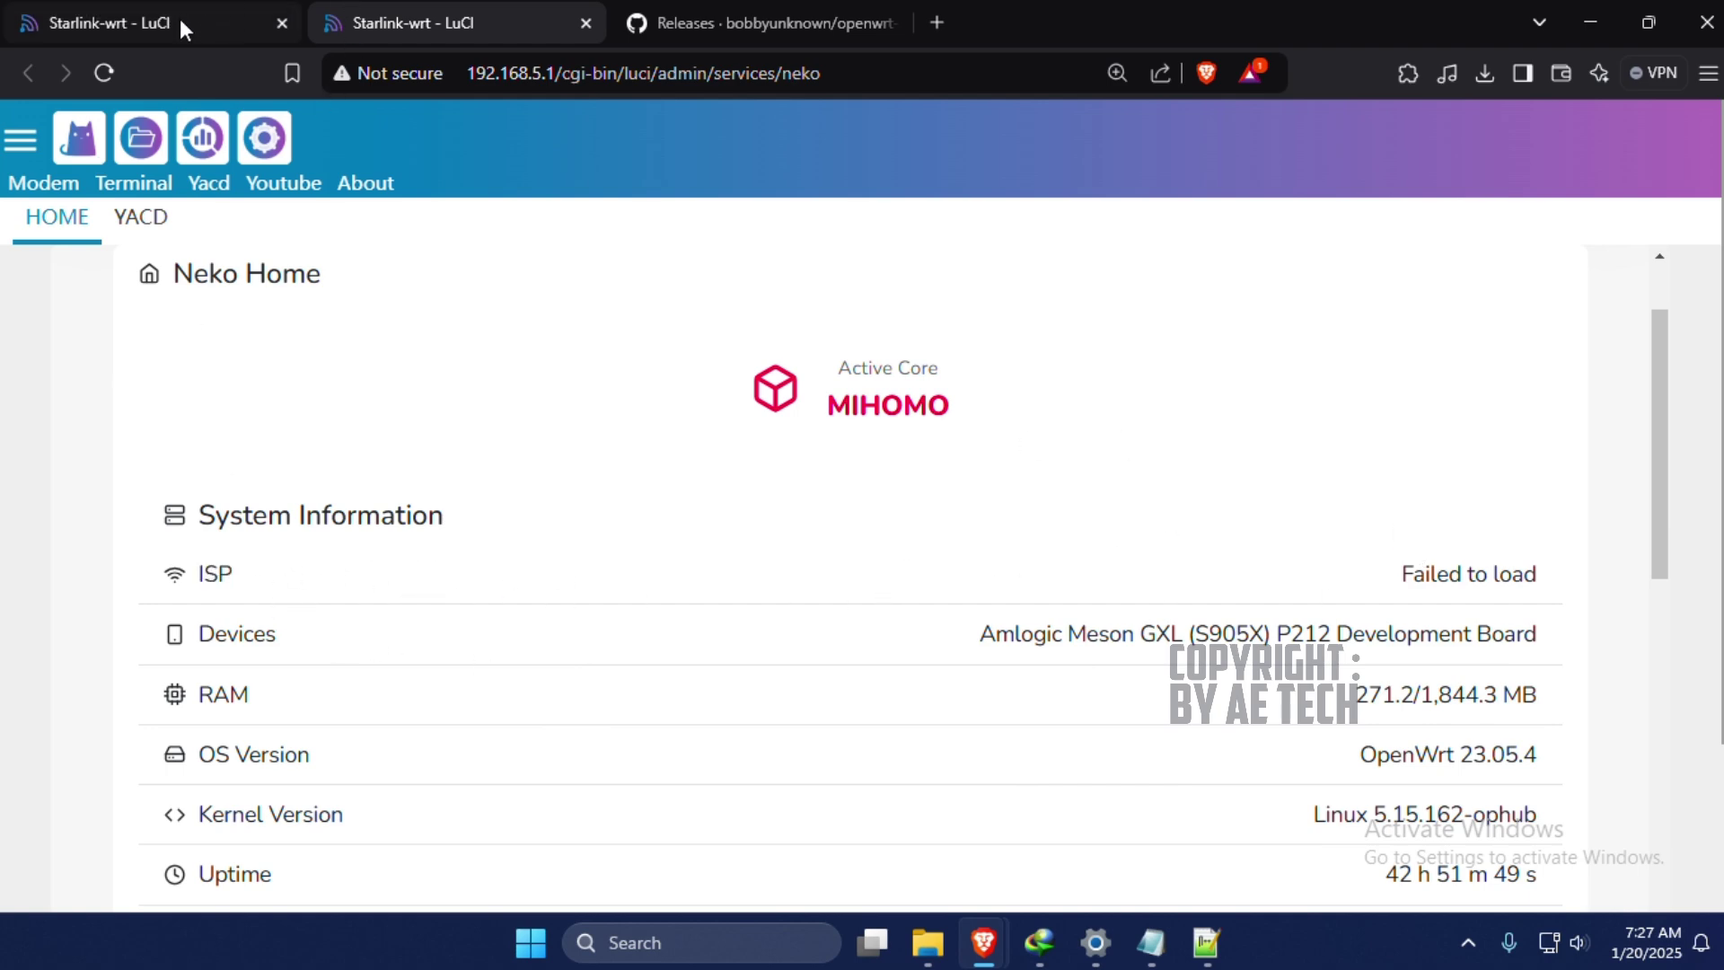
{"action": "left_click", "coordinate": [476, 289]}
{"action": "scroll", "coordinate": [402, 620], "scroll_direction": "down", "scroll_amount": 5}
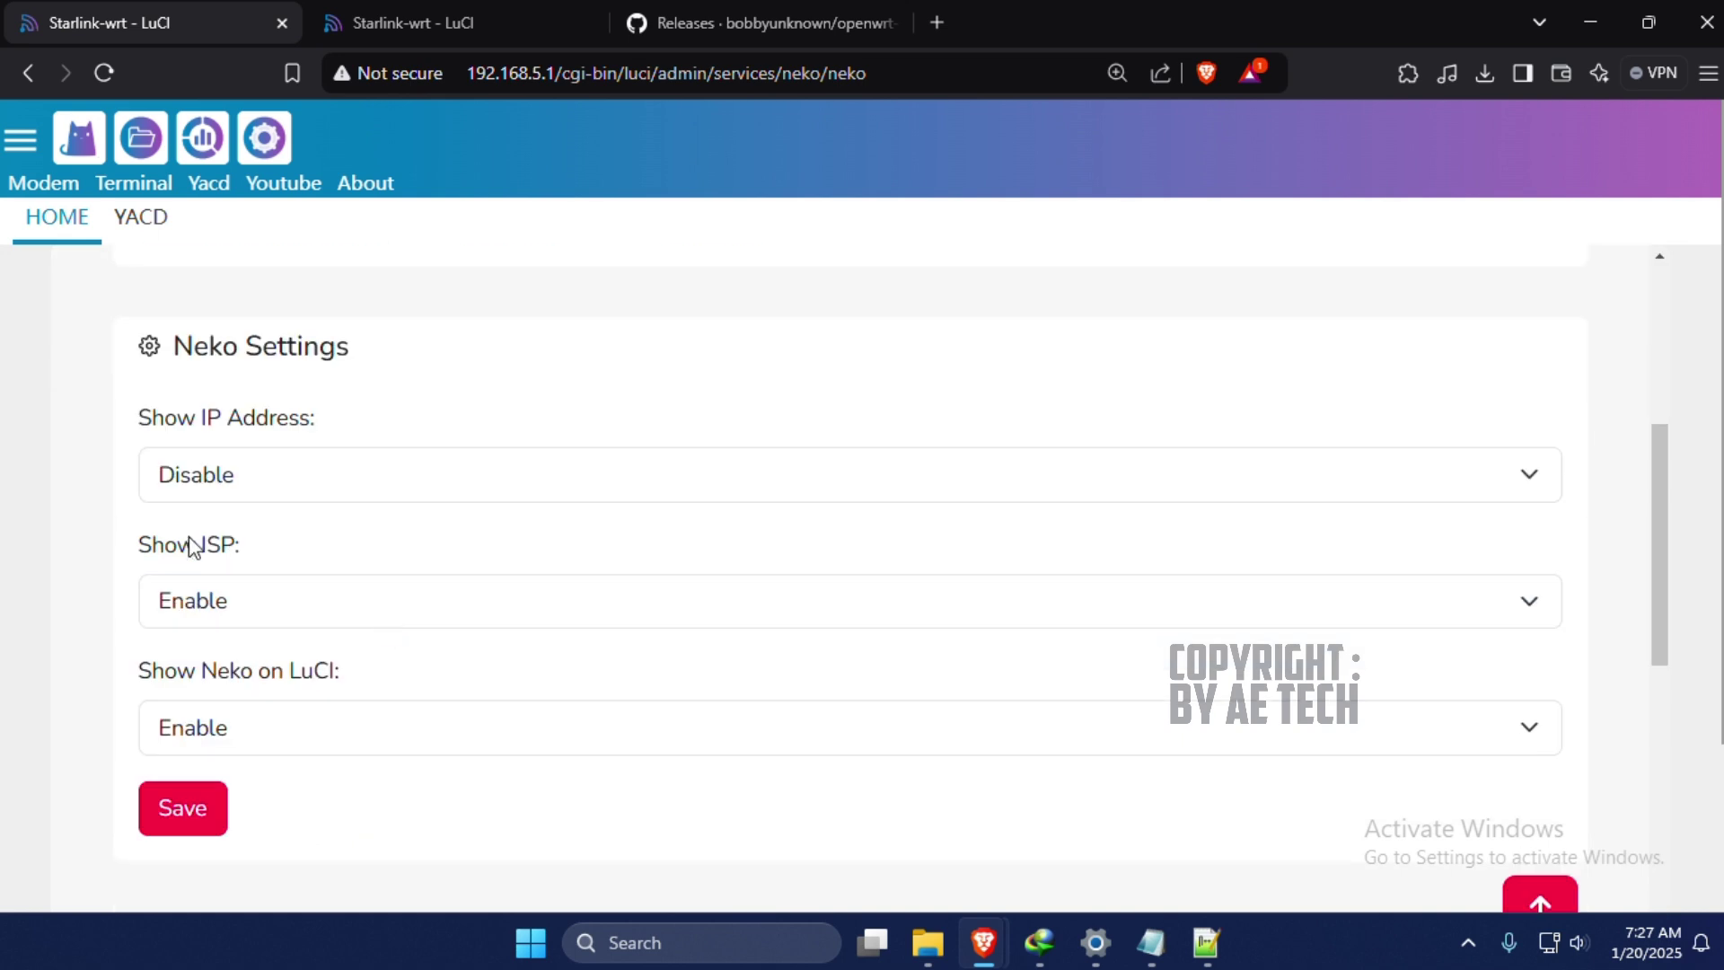
{"action": "left_click", "coordinate": [424, 594]}
{"action": "left_click", "coordinate": [330, 688]}
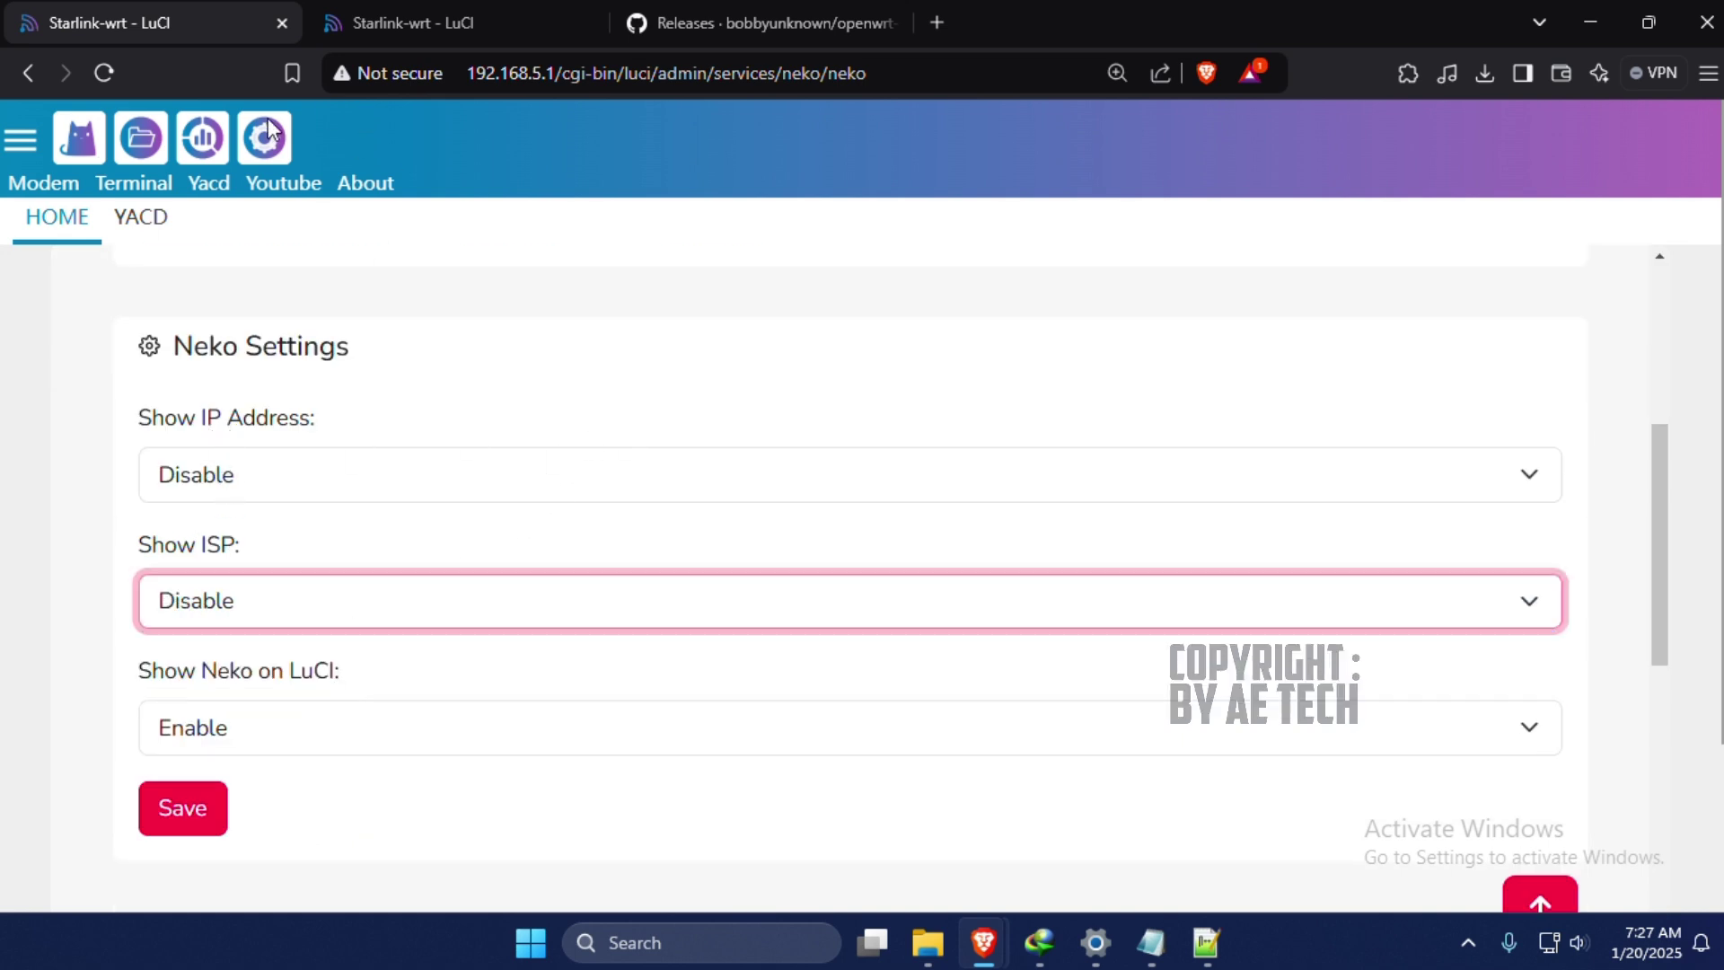
{"action": "left_click", "coordinate": [199, 807]}
{"action": "left_click", "coordinate": [451, 22]}
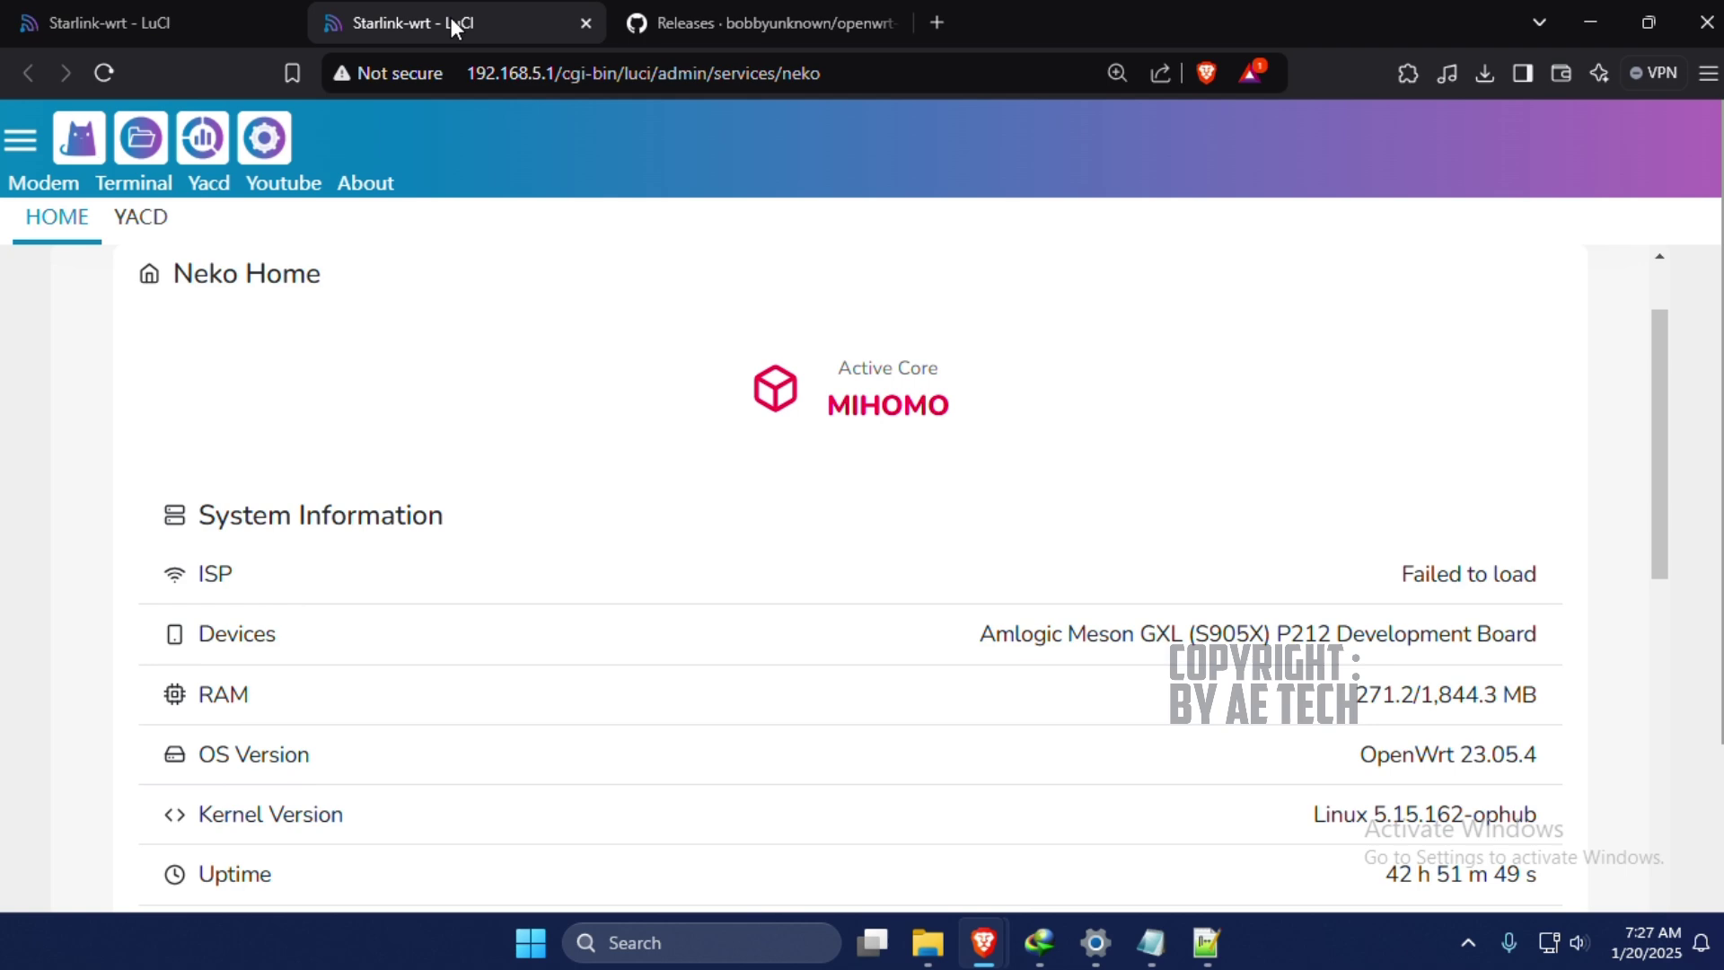
{"action": "left_click", "coordinate": [96, 75]}
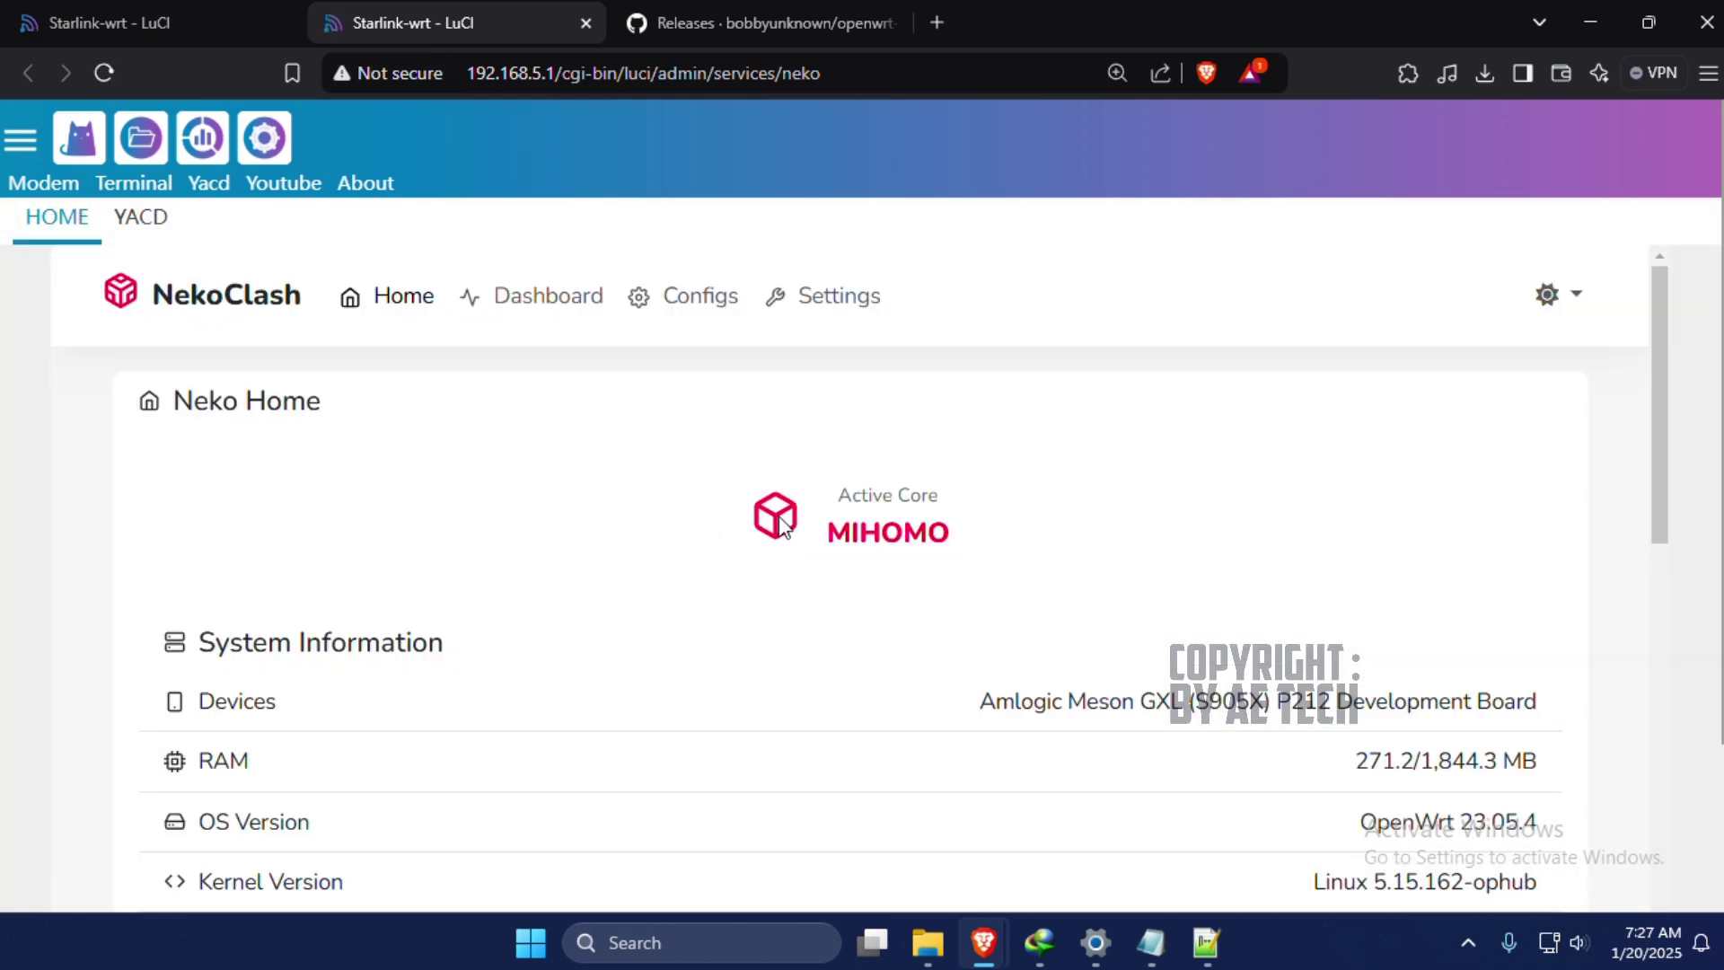
{"action": "scroll", "coordinate": [299, 647], "scroll_direction": "down", "scroll_amount": 3}
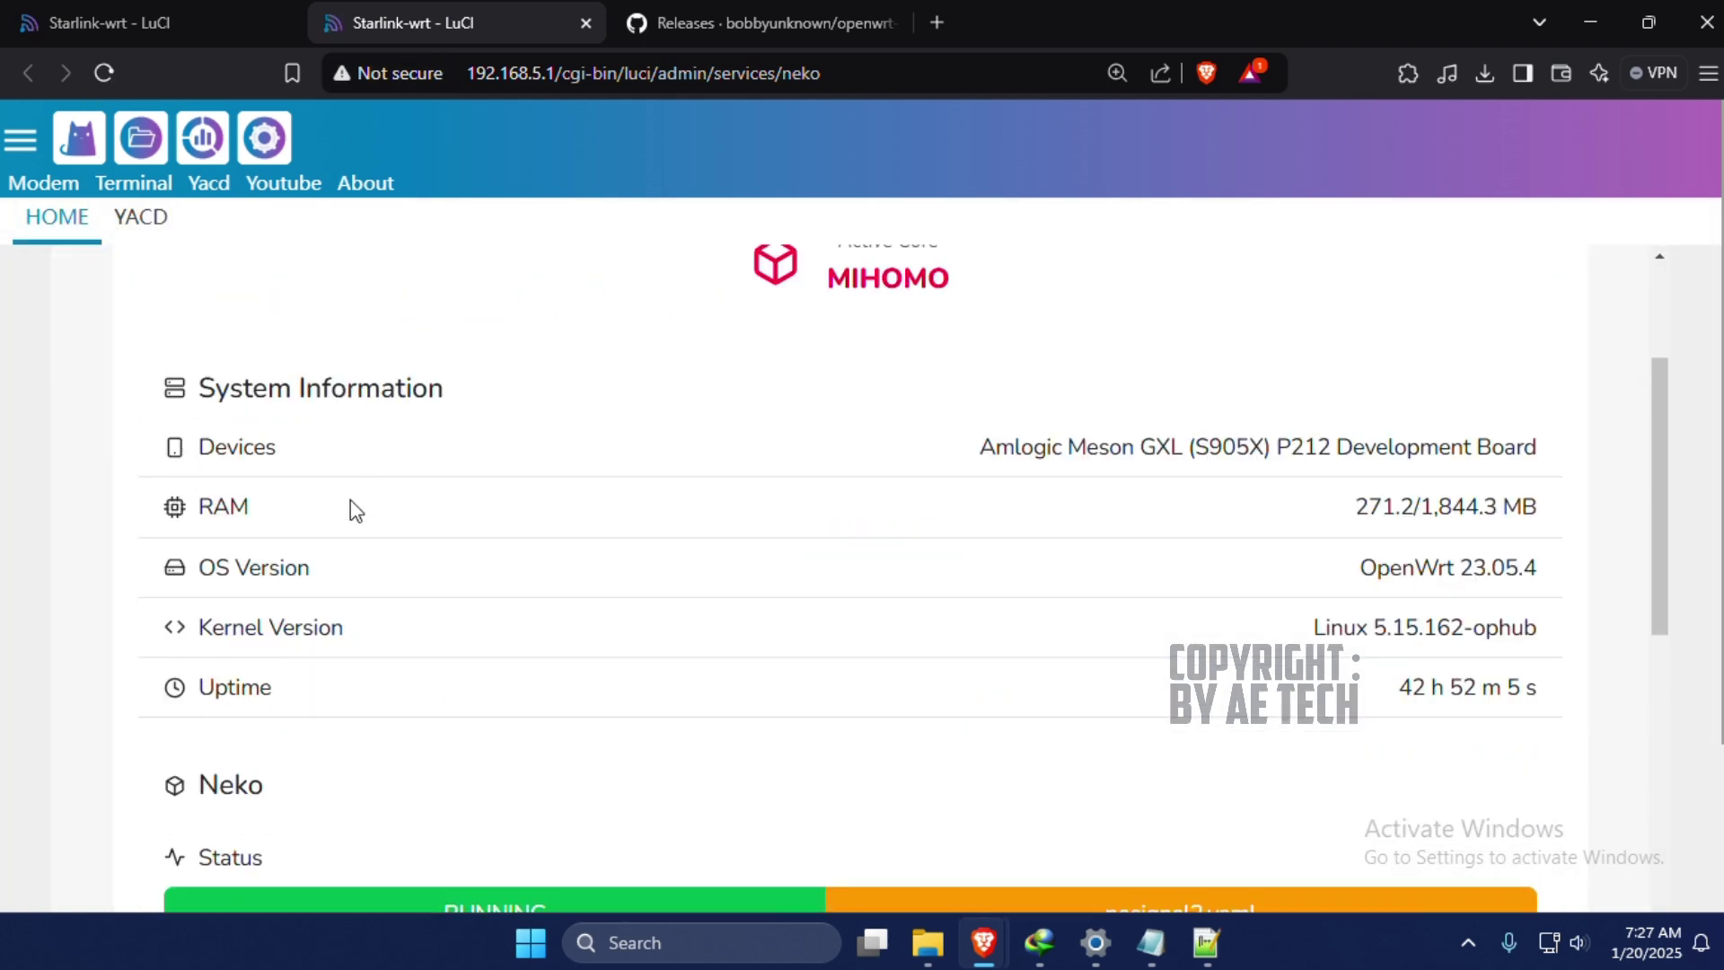
{"action": "triple_click", "coordinate": [332, 382]}
Save Show IP Address as Enable and reload Neko Home to confirm the IP Address row appears.
{"action": "left_click", "coordinate": [154, 27]}
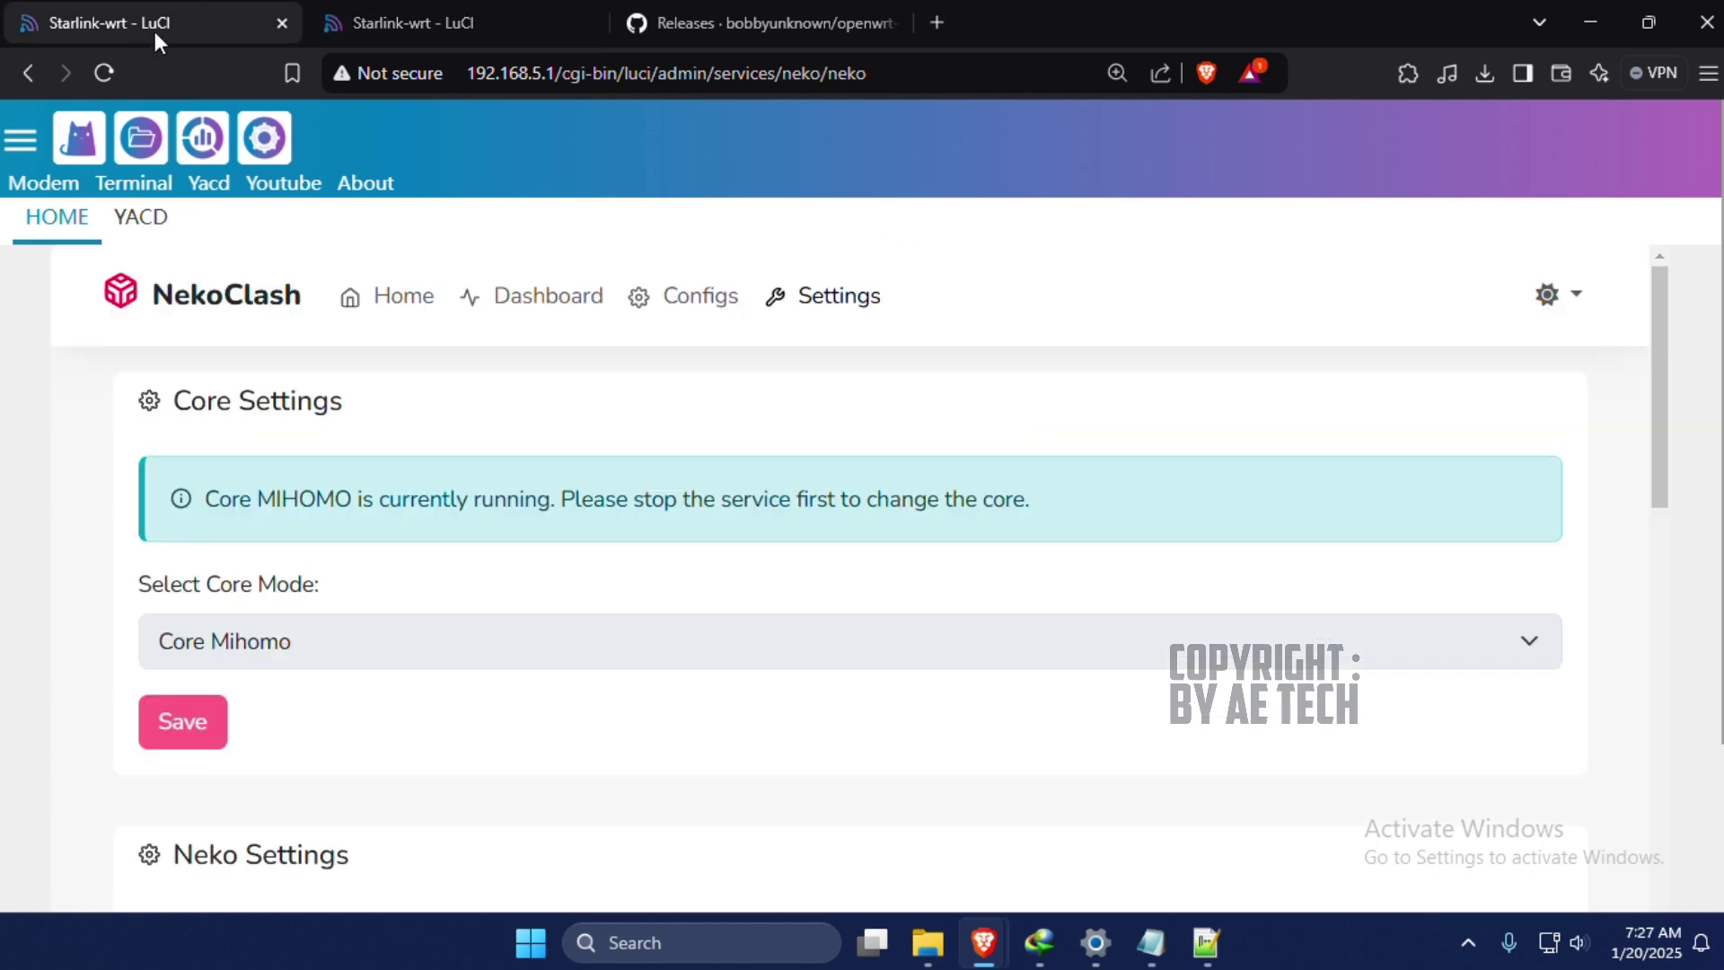
{"action": "scroll", "coordinate": [360, 692], "scroll_direction": "down", "scroll_amount": 4}
{"action": "left_click", "coordinate": [393, 620]}
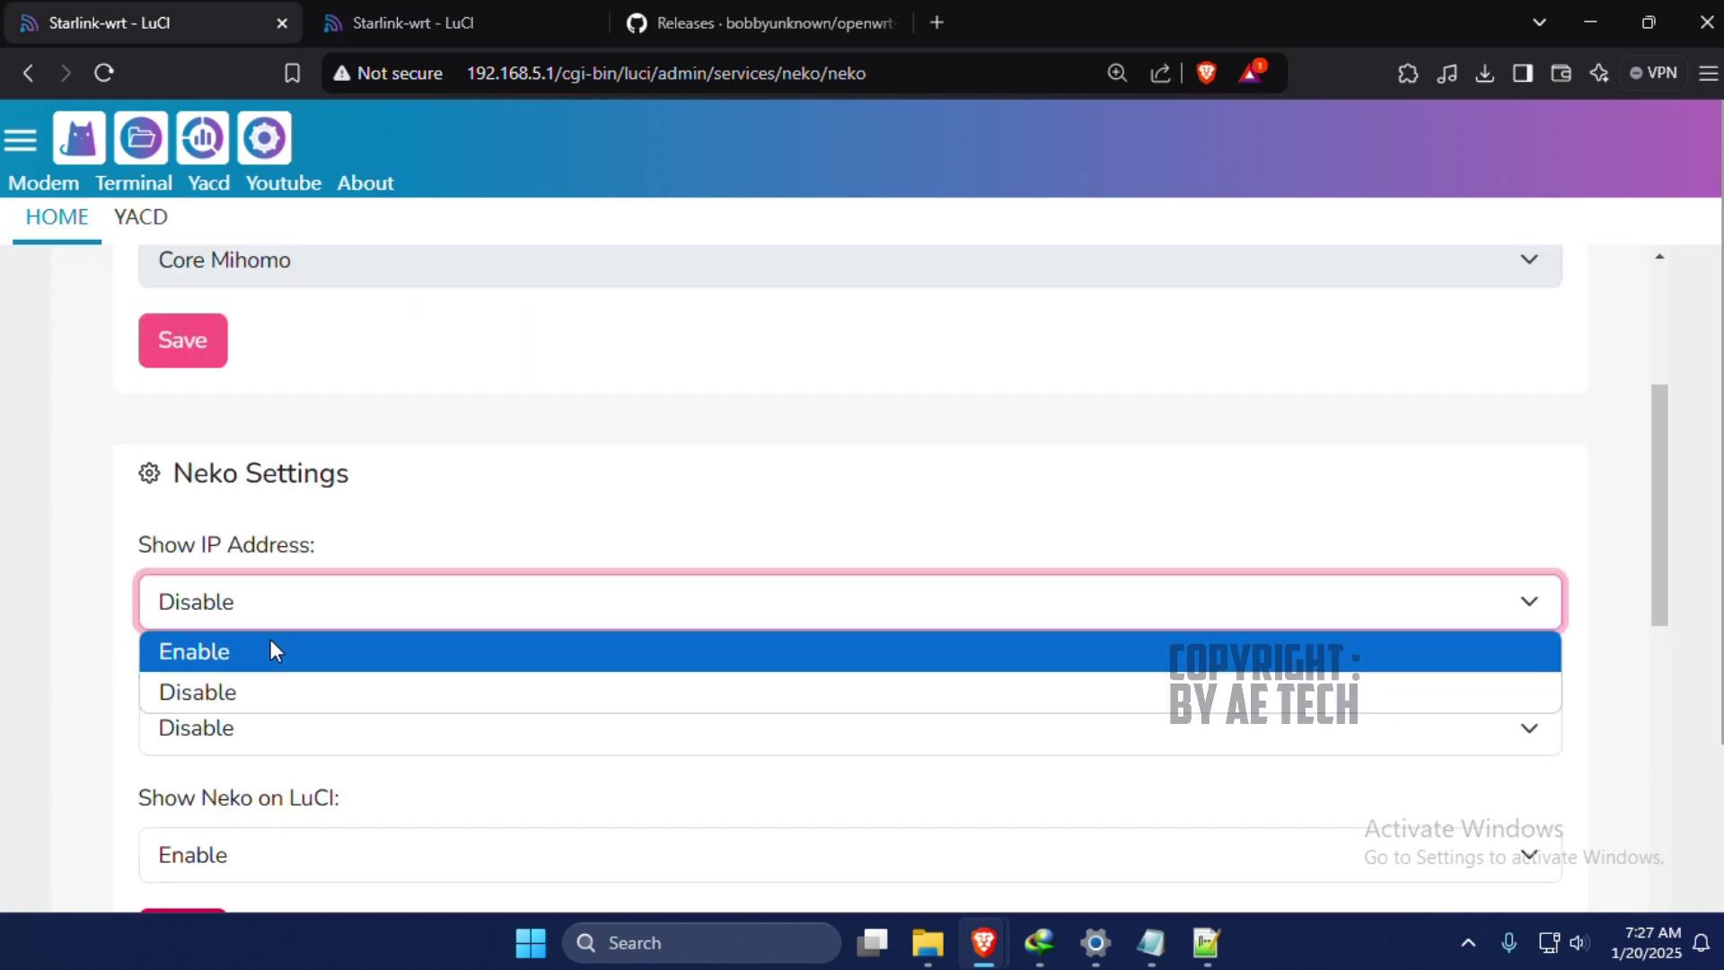
{"action": "left_click", "coordinate": [269, 650]}
{"action": "scroll", "coordinate": [261, 704], "scroll_direction": "down", "scroll_amount": 4}
{"action": "left_click", "coordinate": [213, 574]}
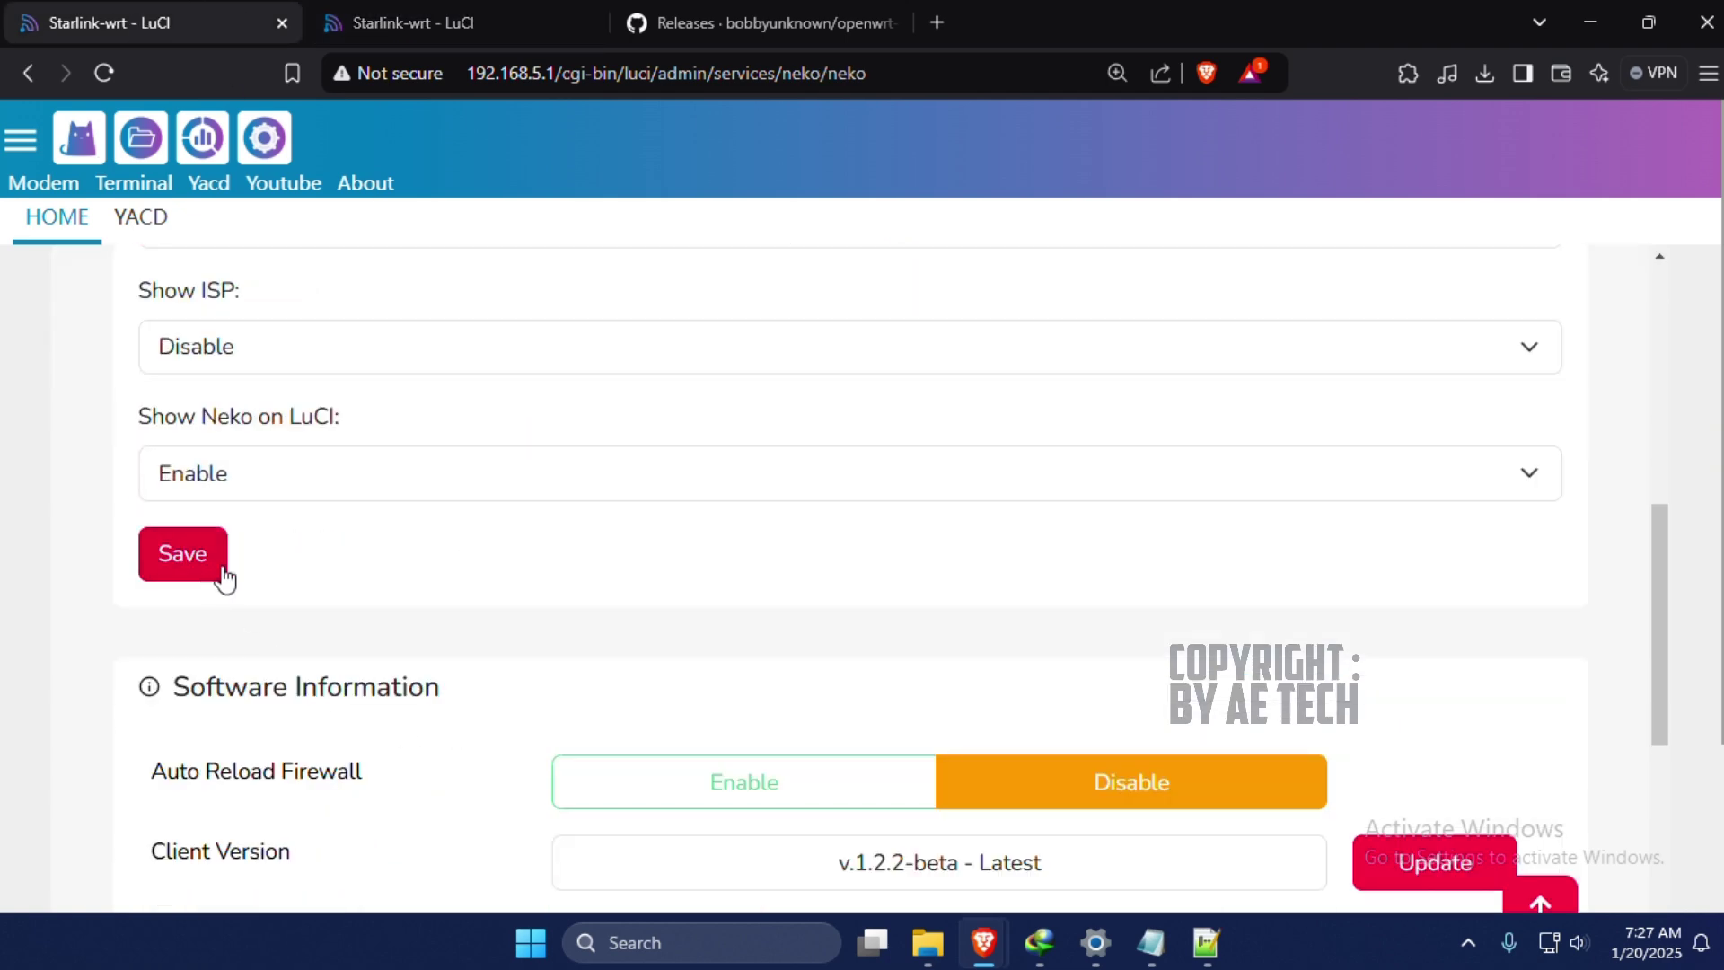
{"action": "left_click", "coordinate": [409, 22]}
{"action": "left_click", "coordinate": [104, 72]}
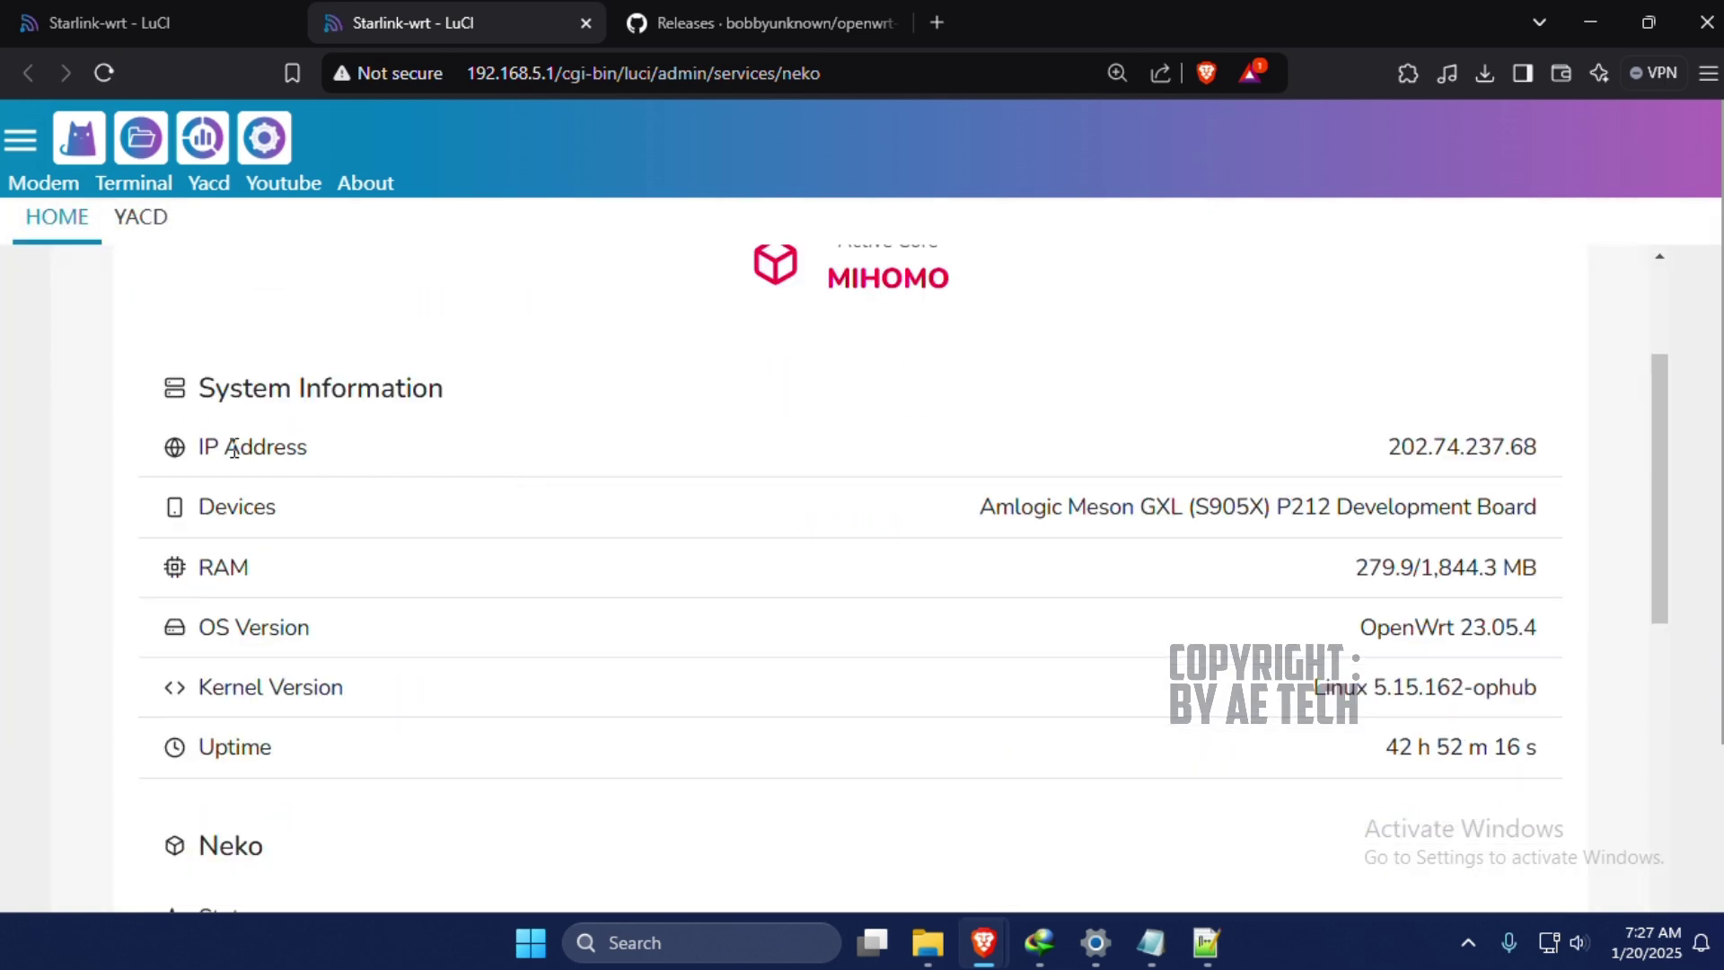
{"action": "left_click_drag", "start_coordinate": [203, 447], "coordinate": [416, 460]}
Check the Show Neko on LuCI setting, then reset the Neko Home page zoom to 100%.
{"action": "left_click", "coordinate": [161, 18]}
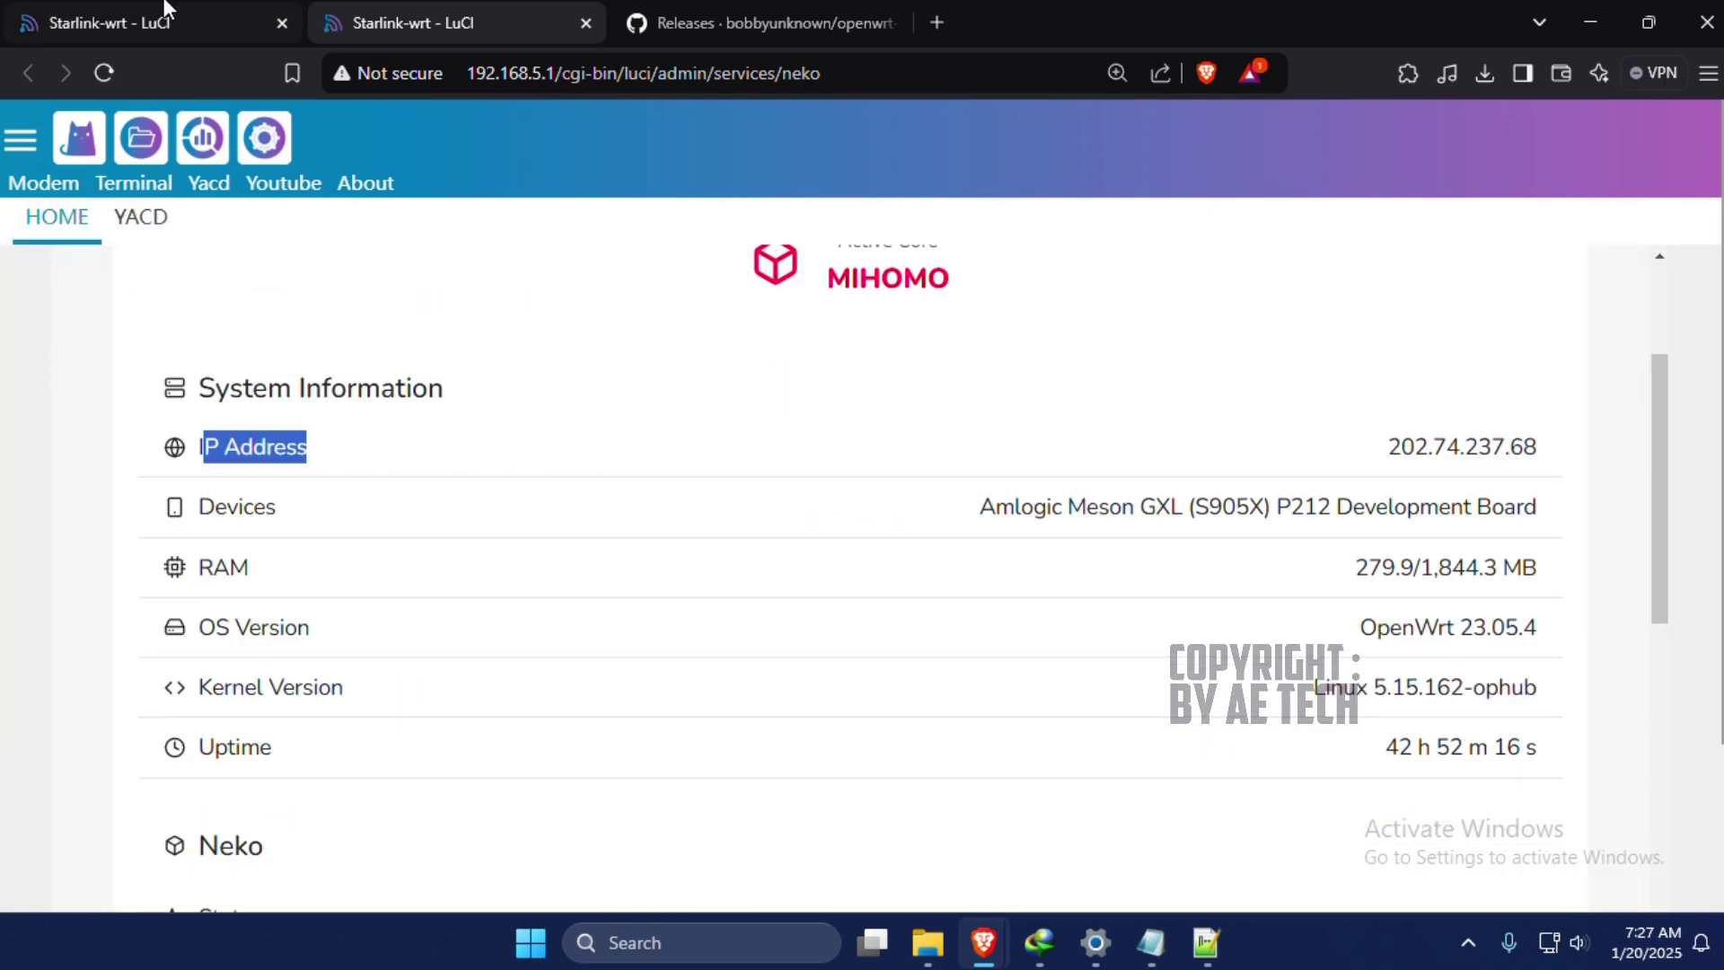
{"action": "scroll", "coordinate": [699, 508], "scroll_direction": "down", "scroll_amount": 5}
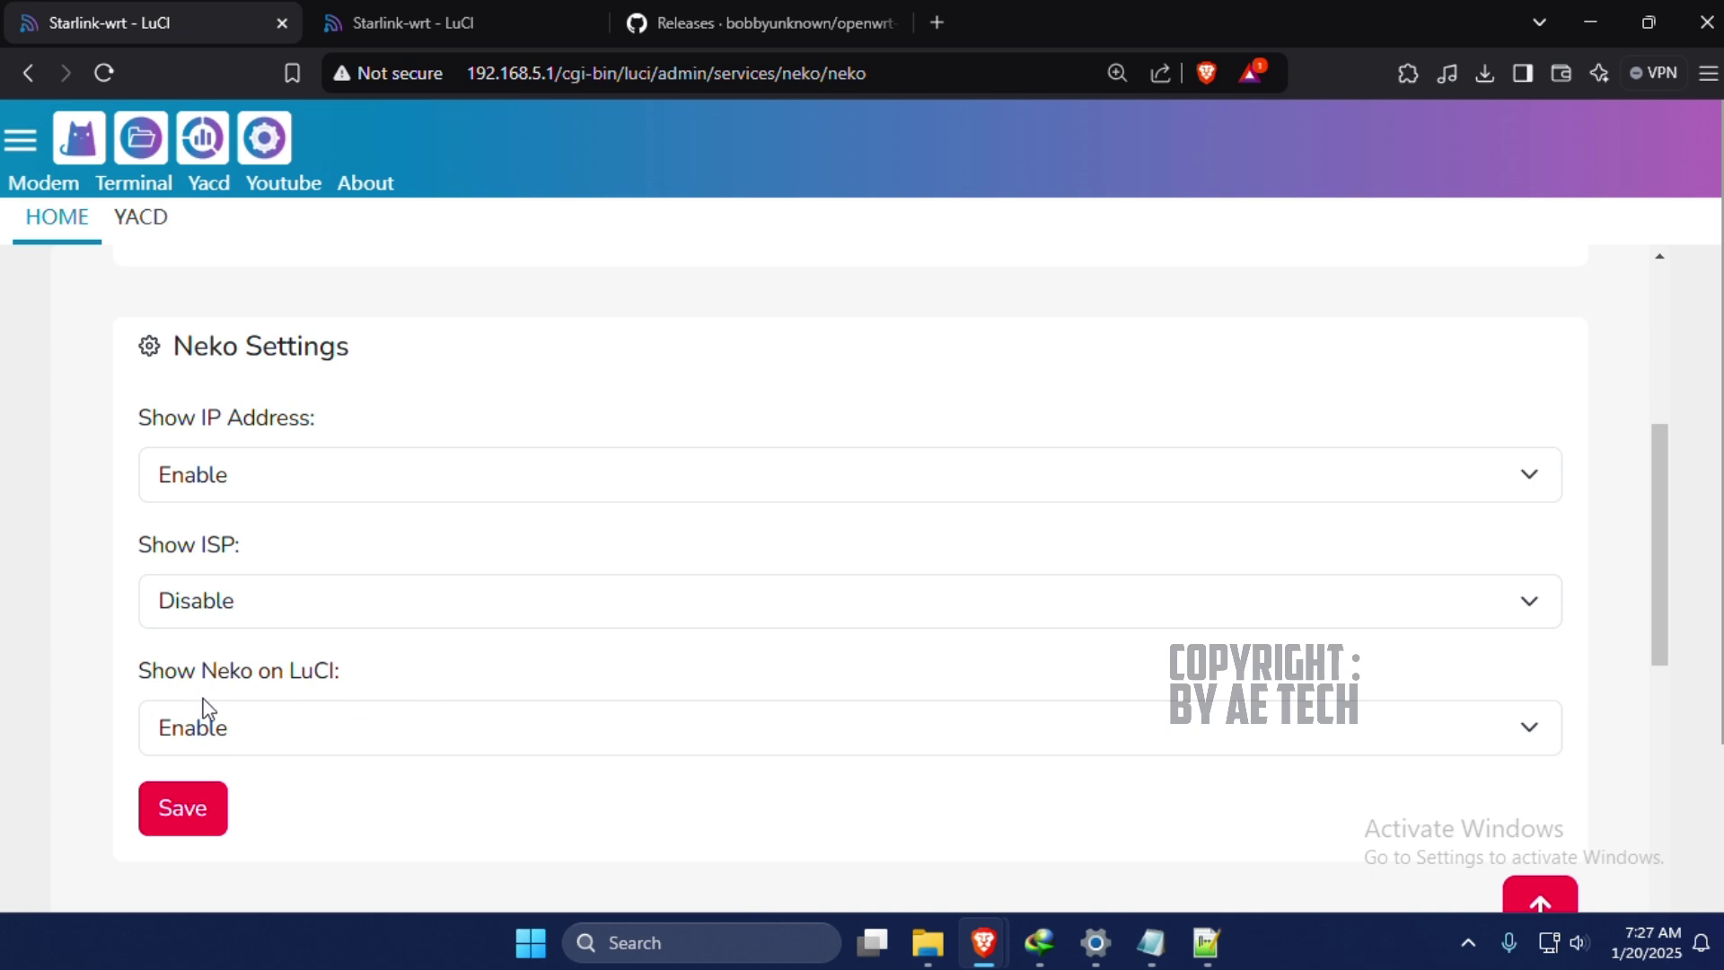
{"action": "left_click", "coordinate": [291, 724]}
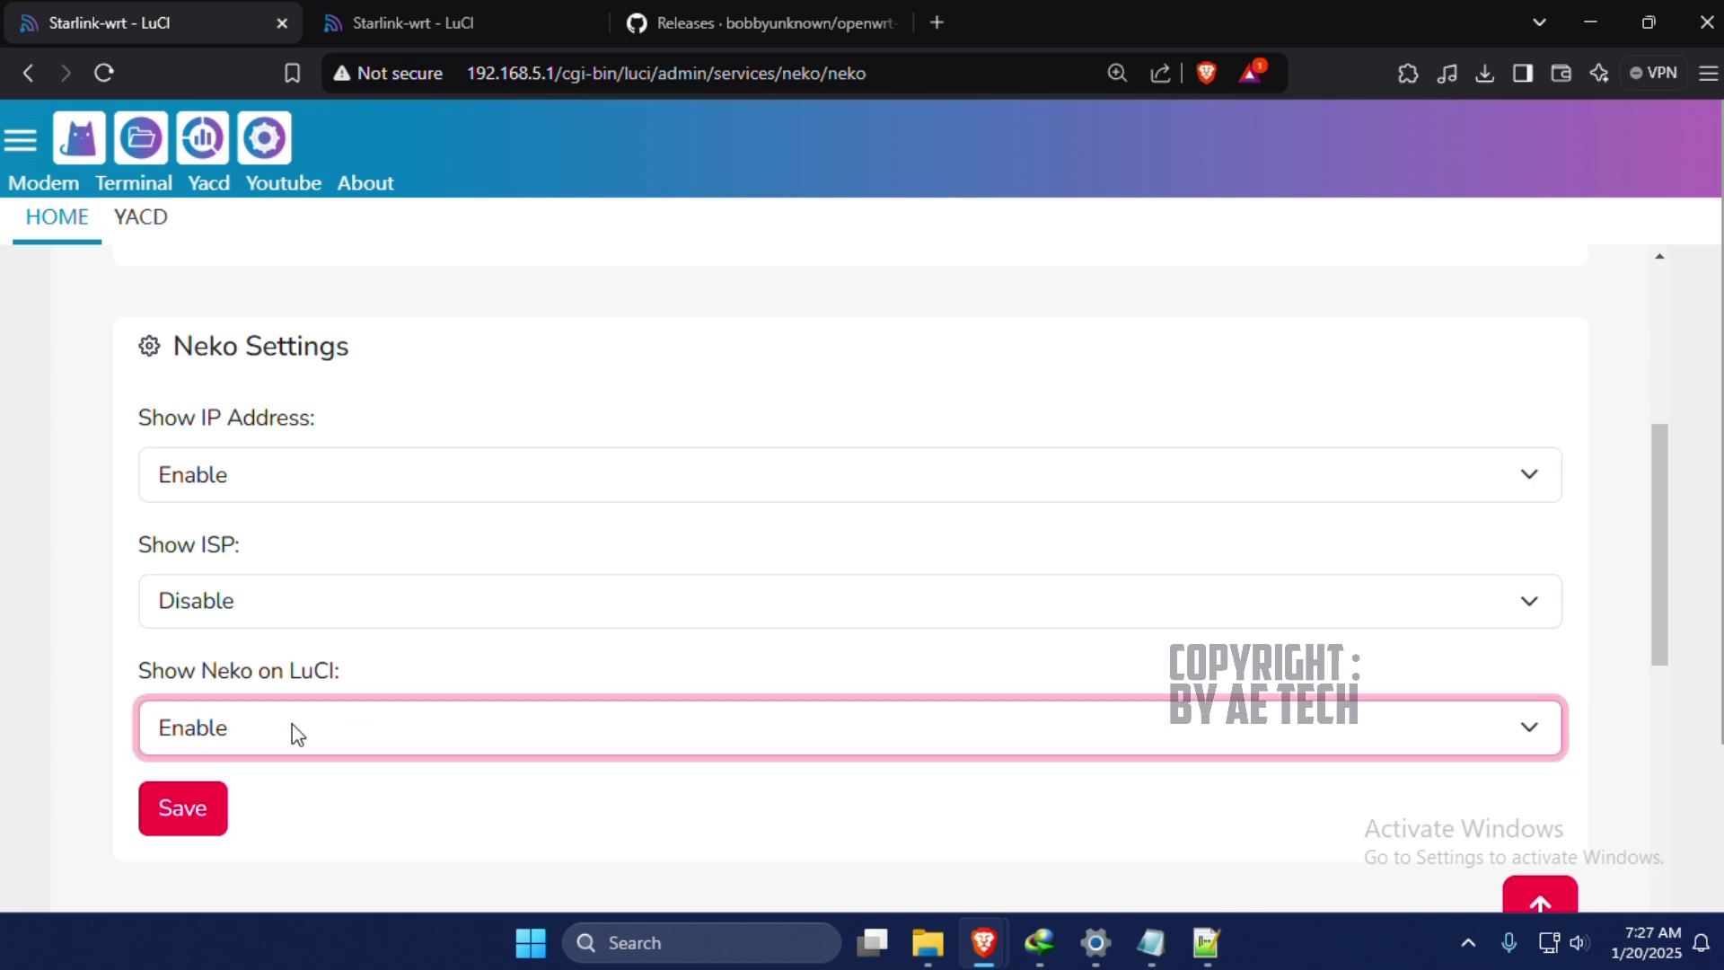
{"action": "left_click", "coordinate": [418, 25]}
{"action": "key", "text": "ctrl+0"}
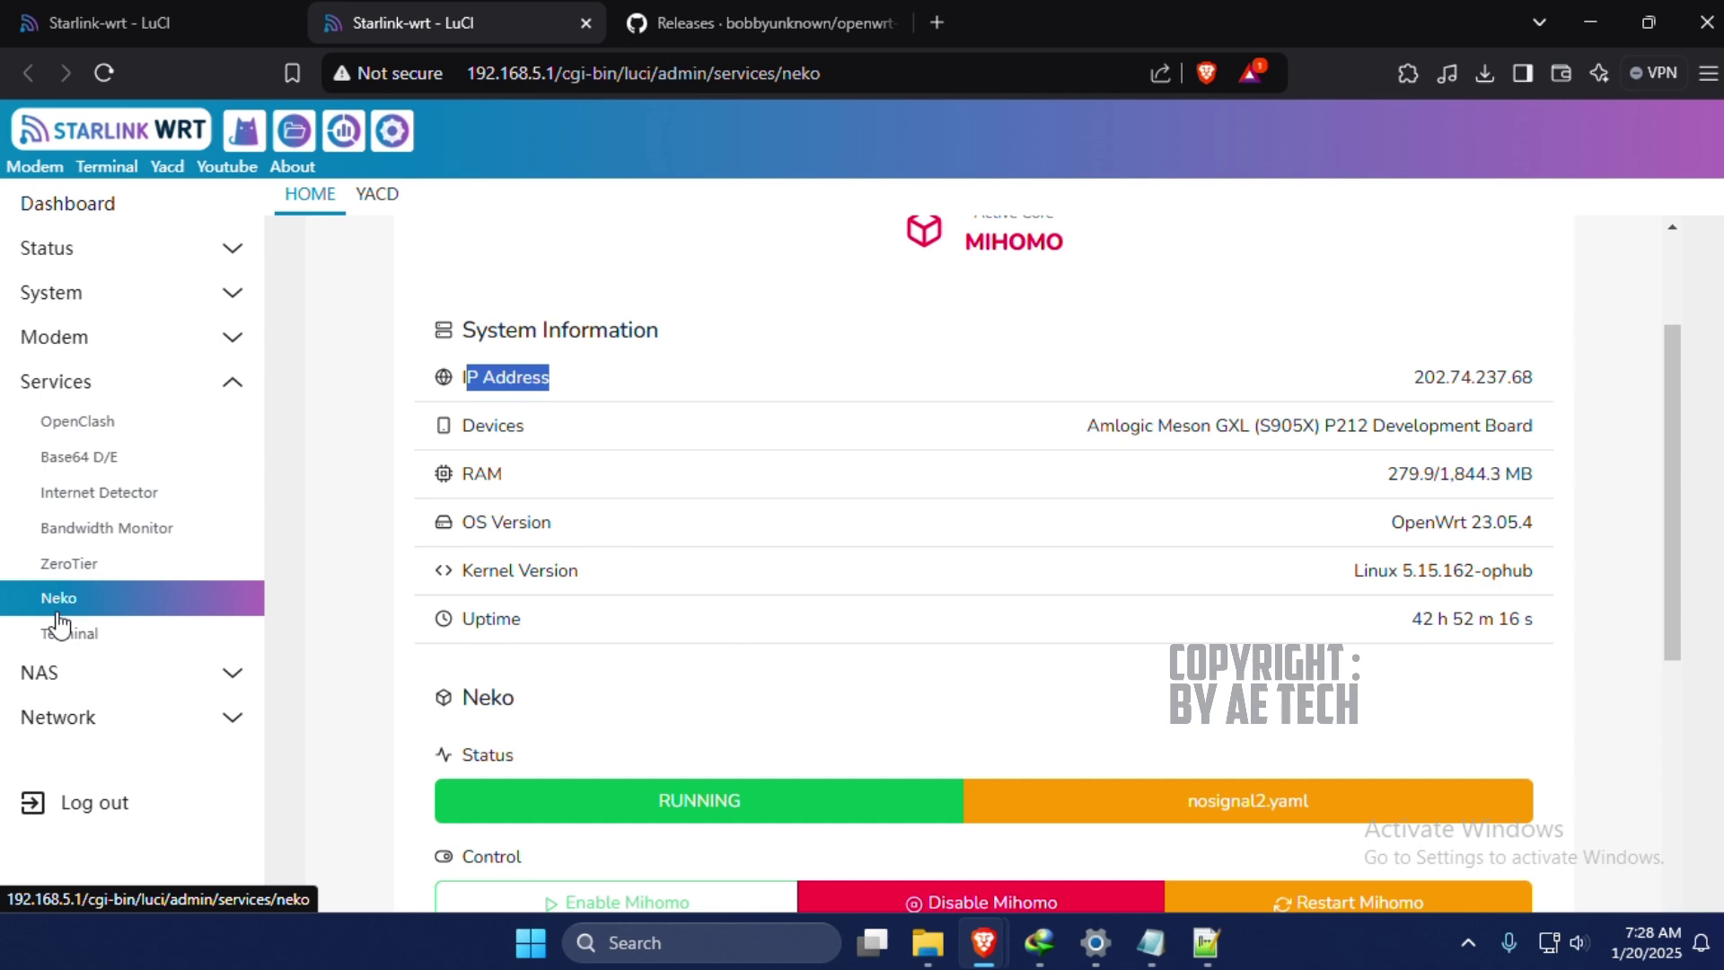
Set Show Neko on LuCI to Disable and reload LuCI's Neko page to show only the service card.
{"action": "left_click", "coordinate": [126, 596]}
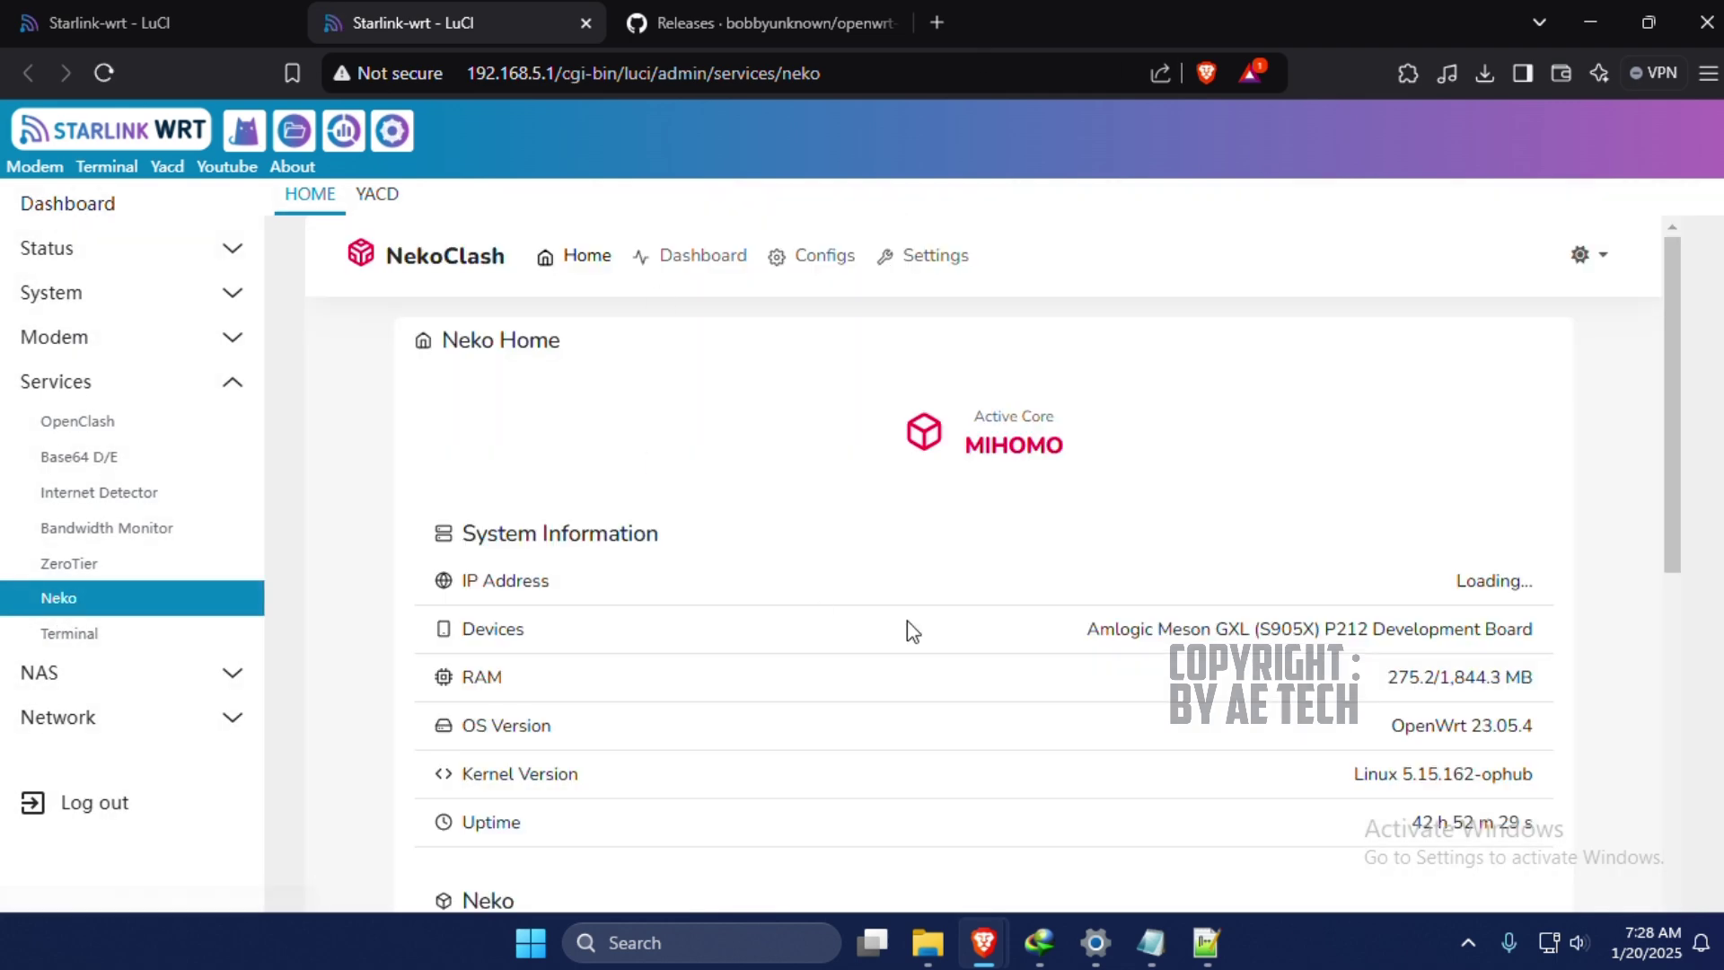
{"action": "left_click", "coordinate": [107, 23]}
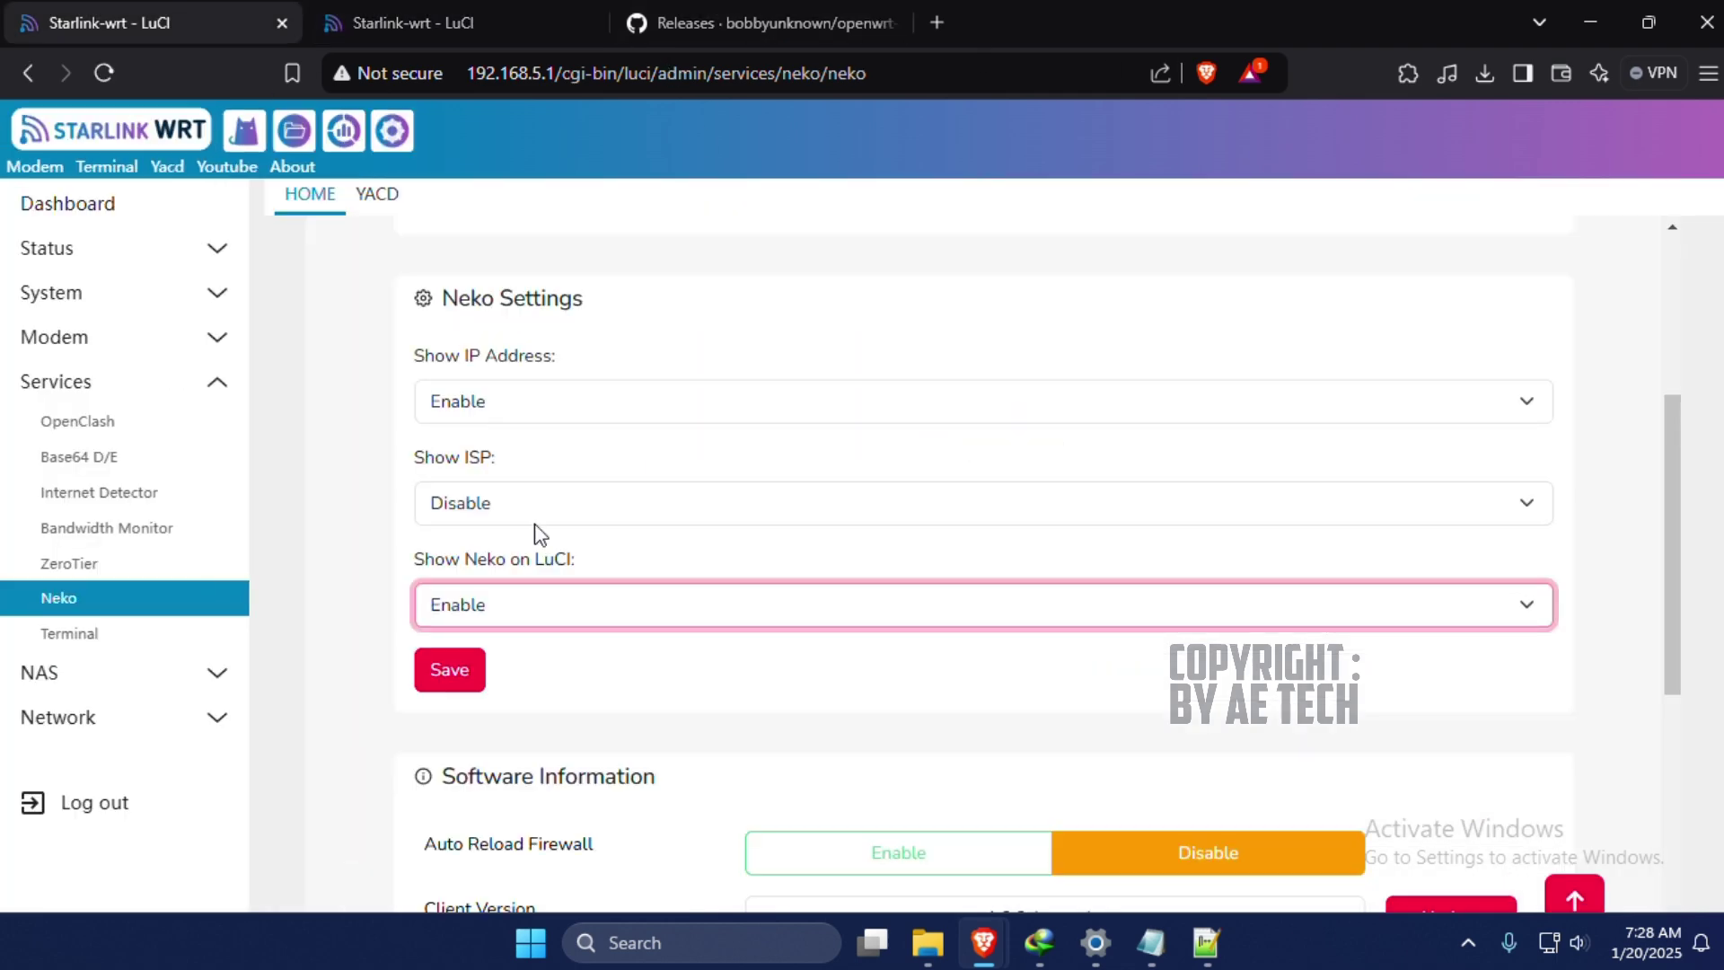
{"action": "left_click", "coordinate": [619, 629]}
{"action": "left_click", "coordinate": [584, 682]}
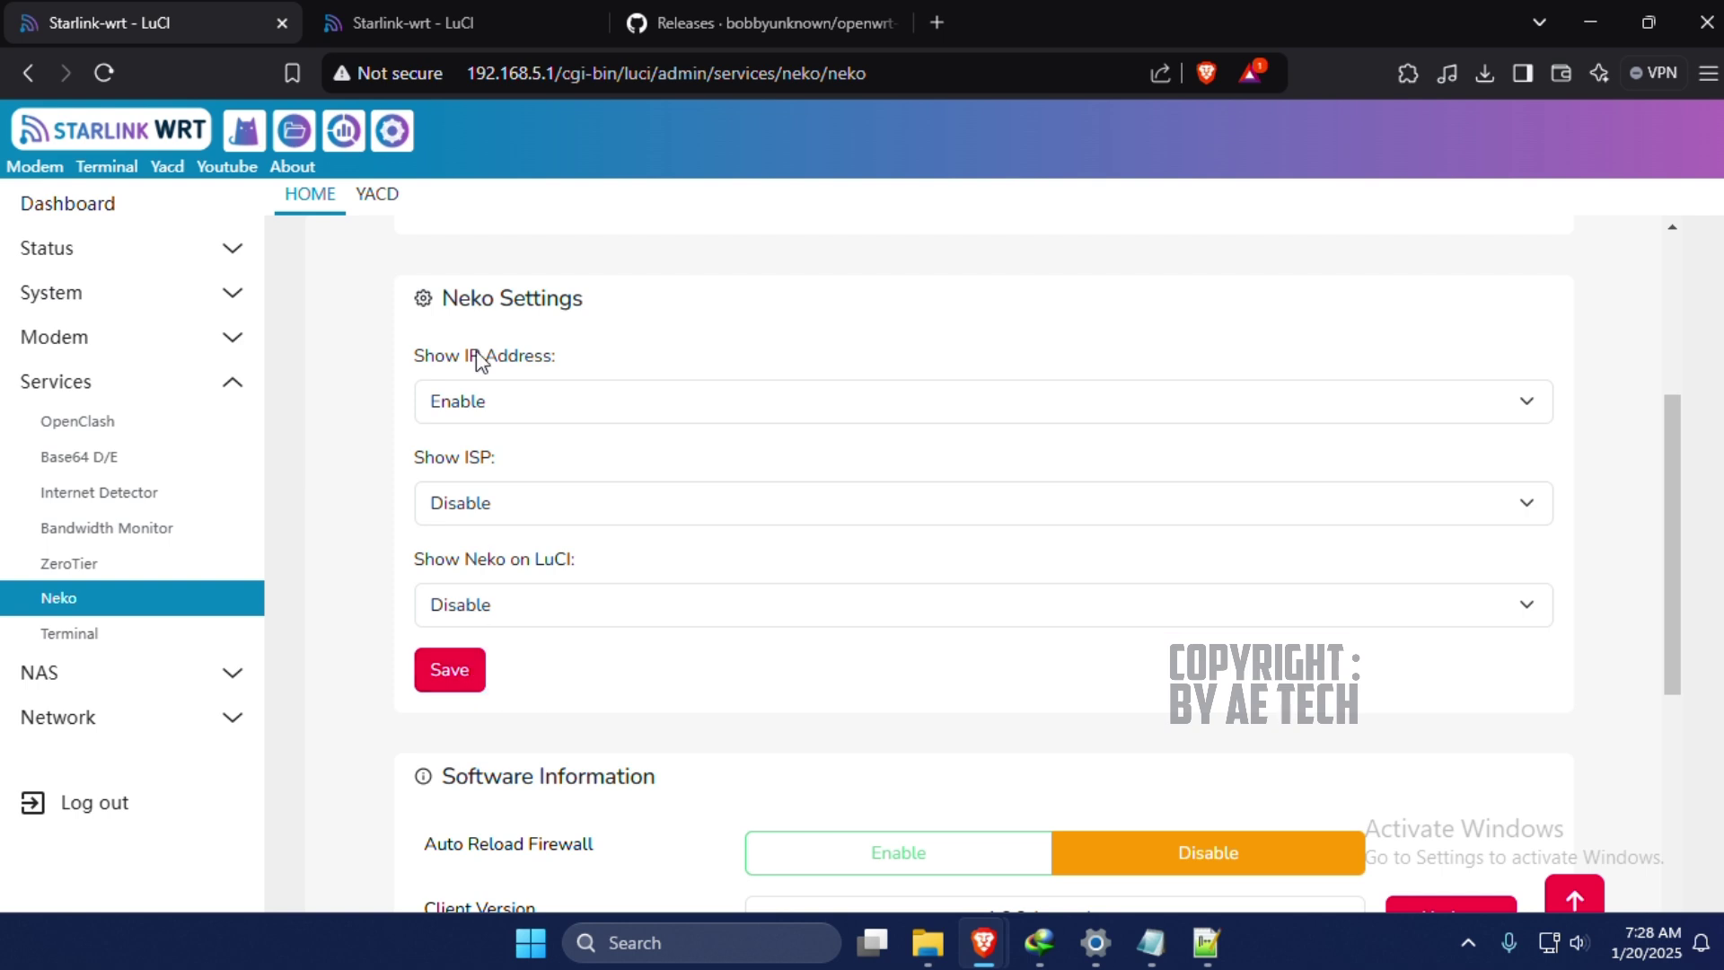
{"action": "left_click", "coordinate": [448, 22]}
{"action": "left_click", "coordinate": [104, 72]}
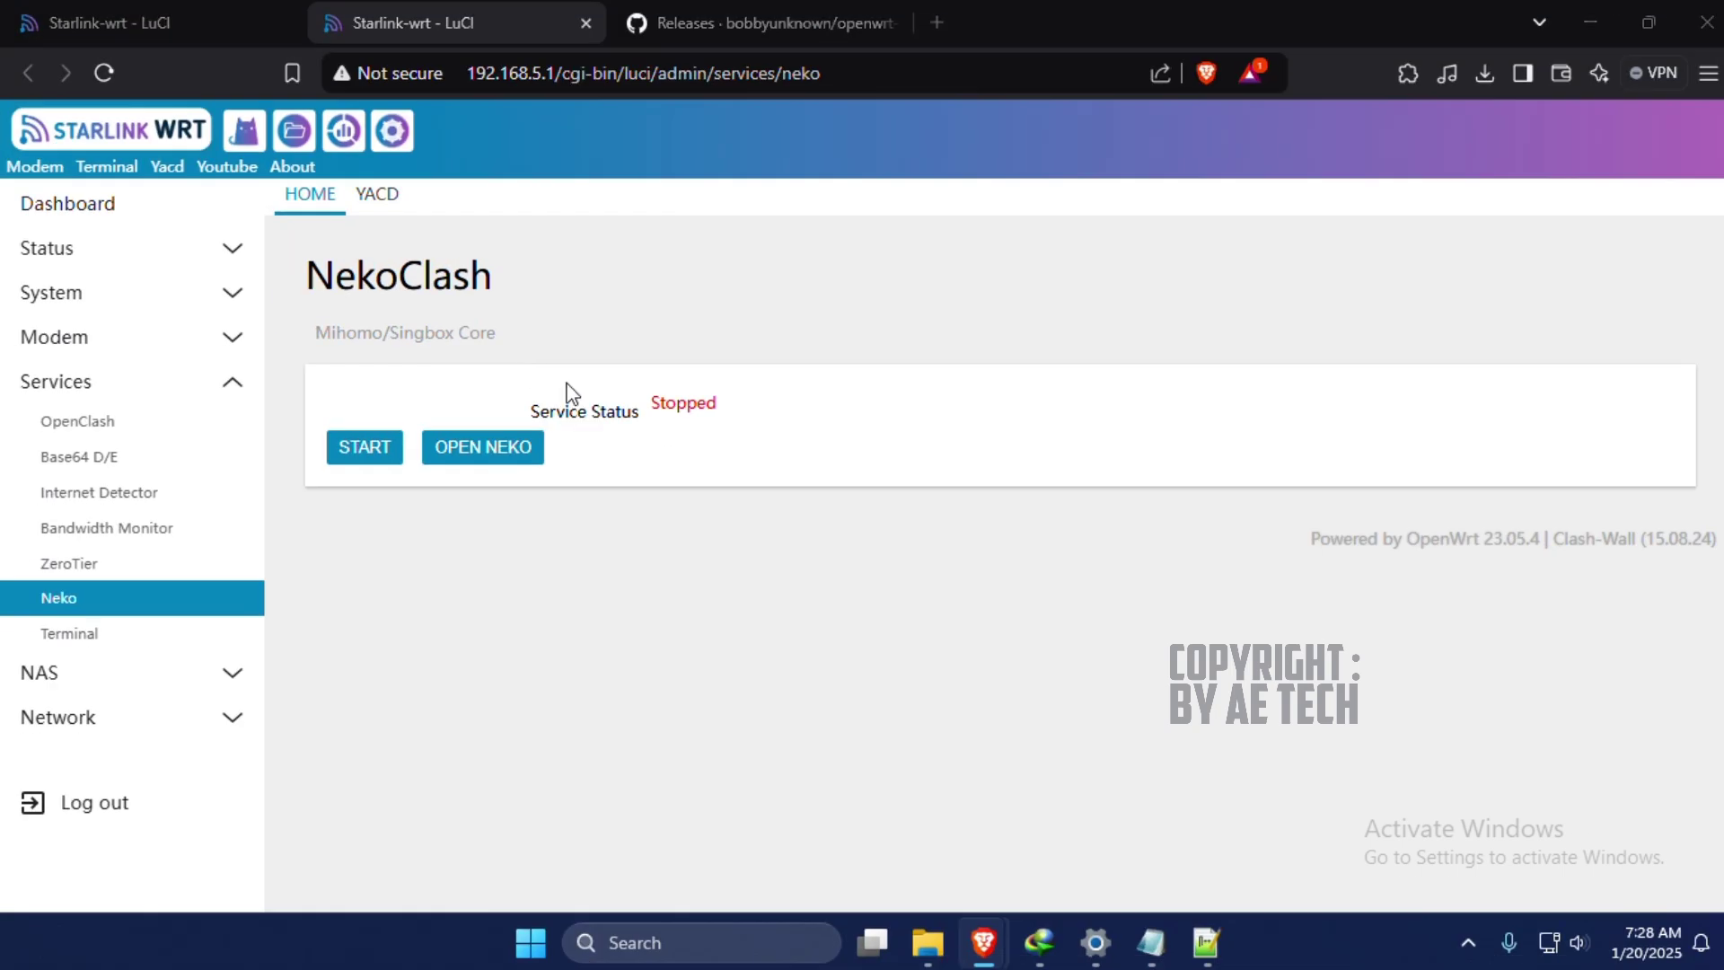
Test the Game proxy group's latency in YACD Proxies, then return HOME and start NekoClash.
{"action": "left_click", "coordinate": [381, 195]}
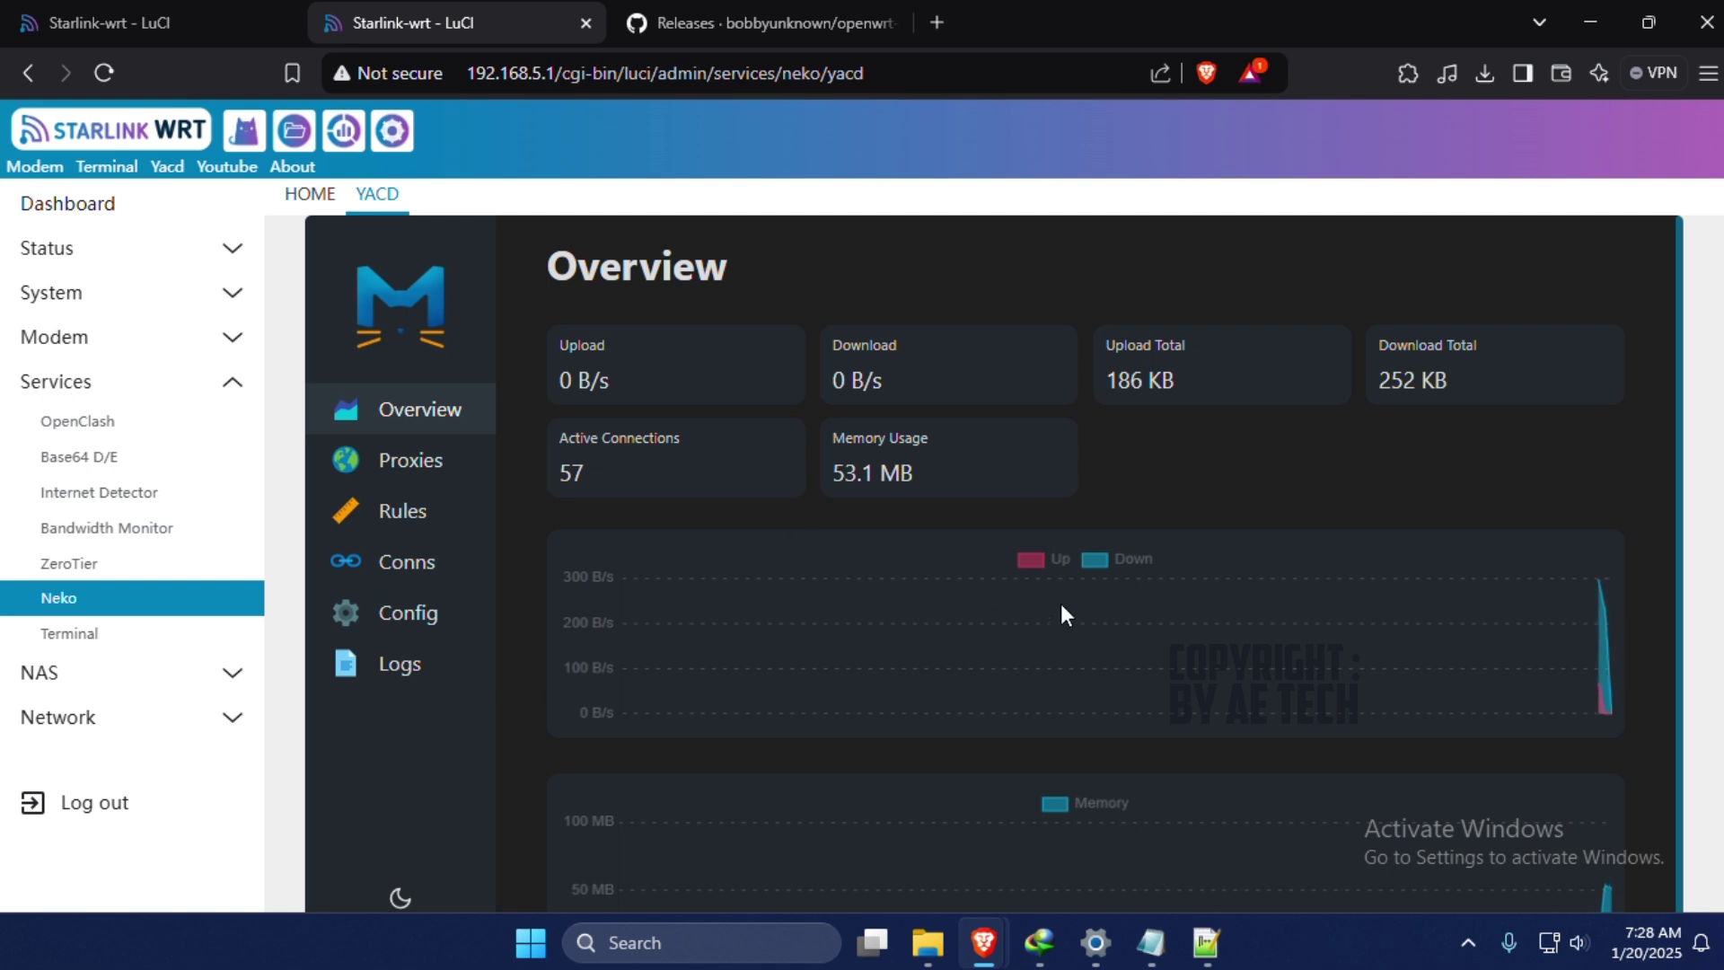
{"action": "left_click", "coordinate": [416, 460]}
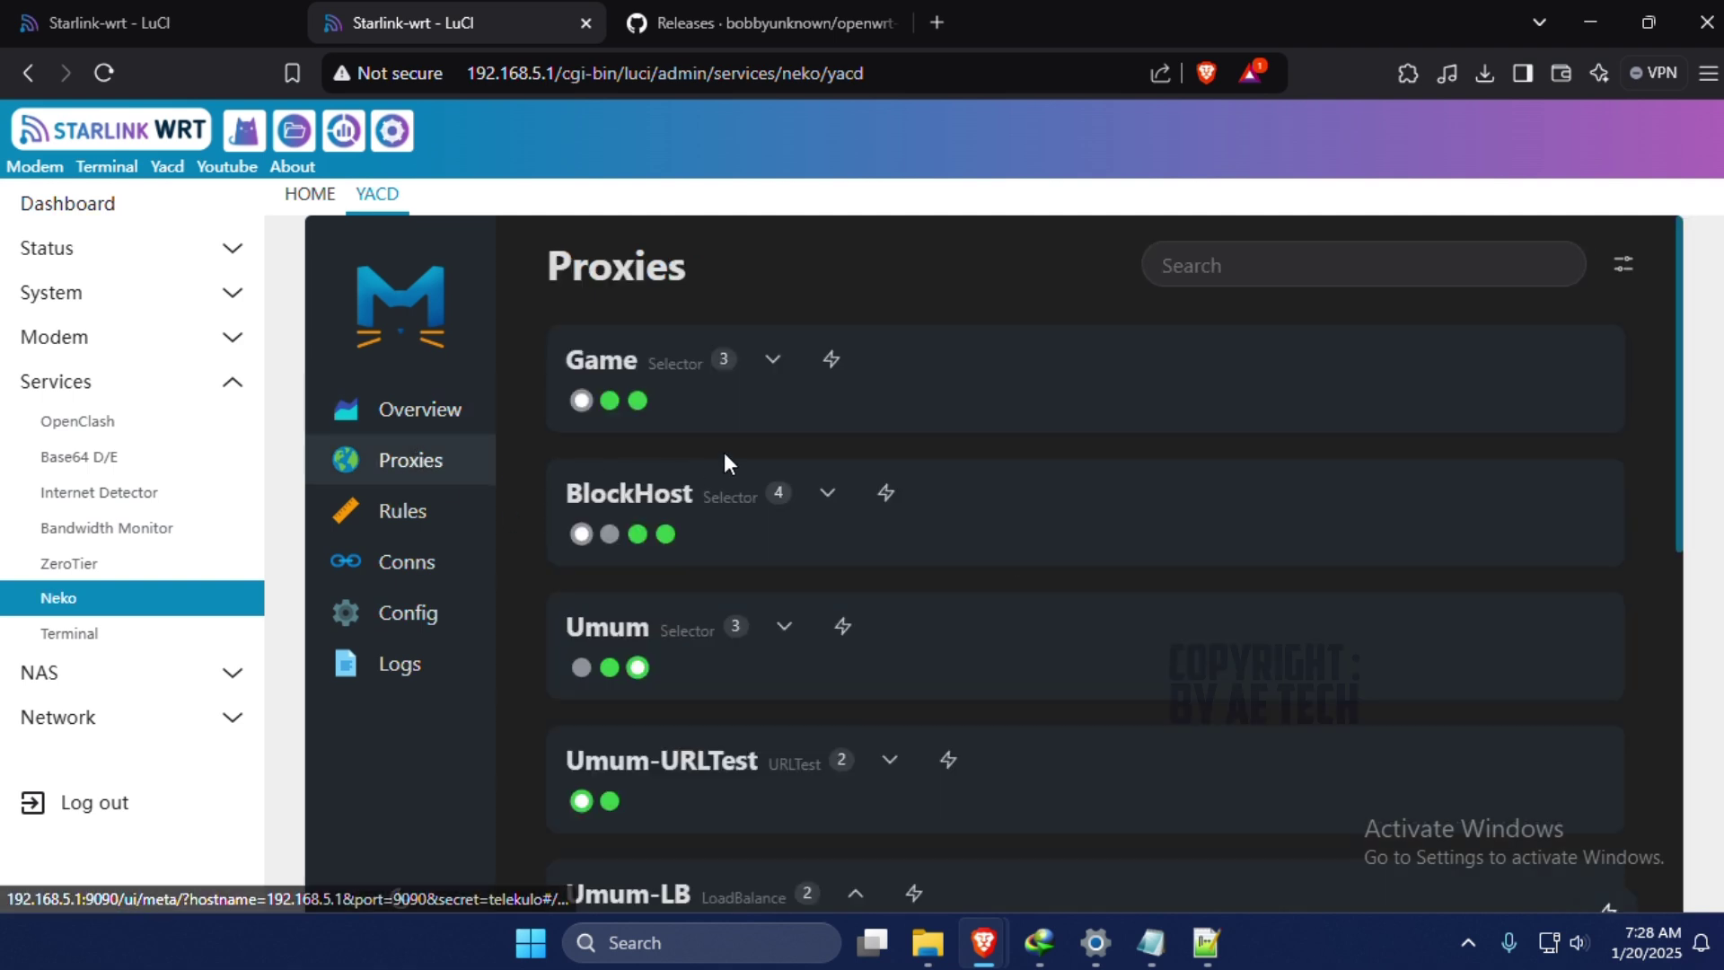
{"action": "left_click", "coordinate": [831, 360]}
{"action": "left_click", "coordinate": [287, 208]}
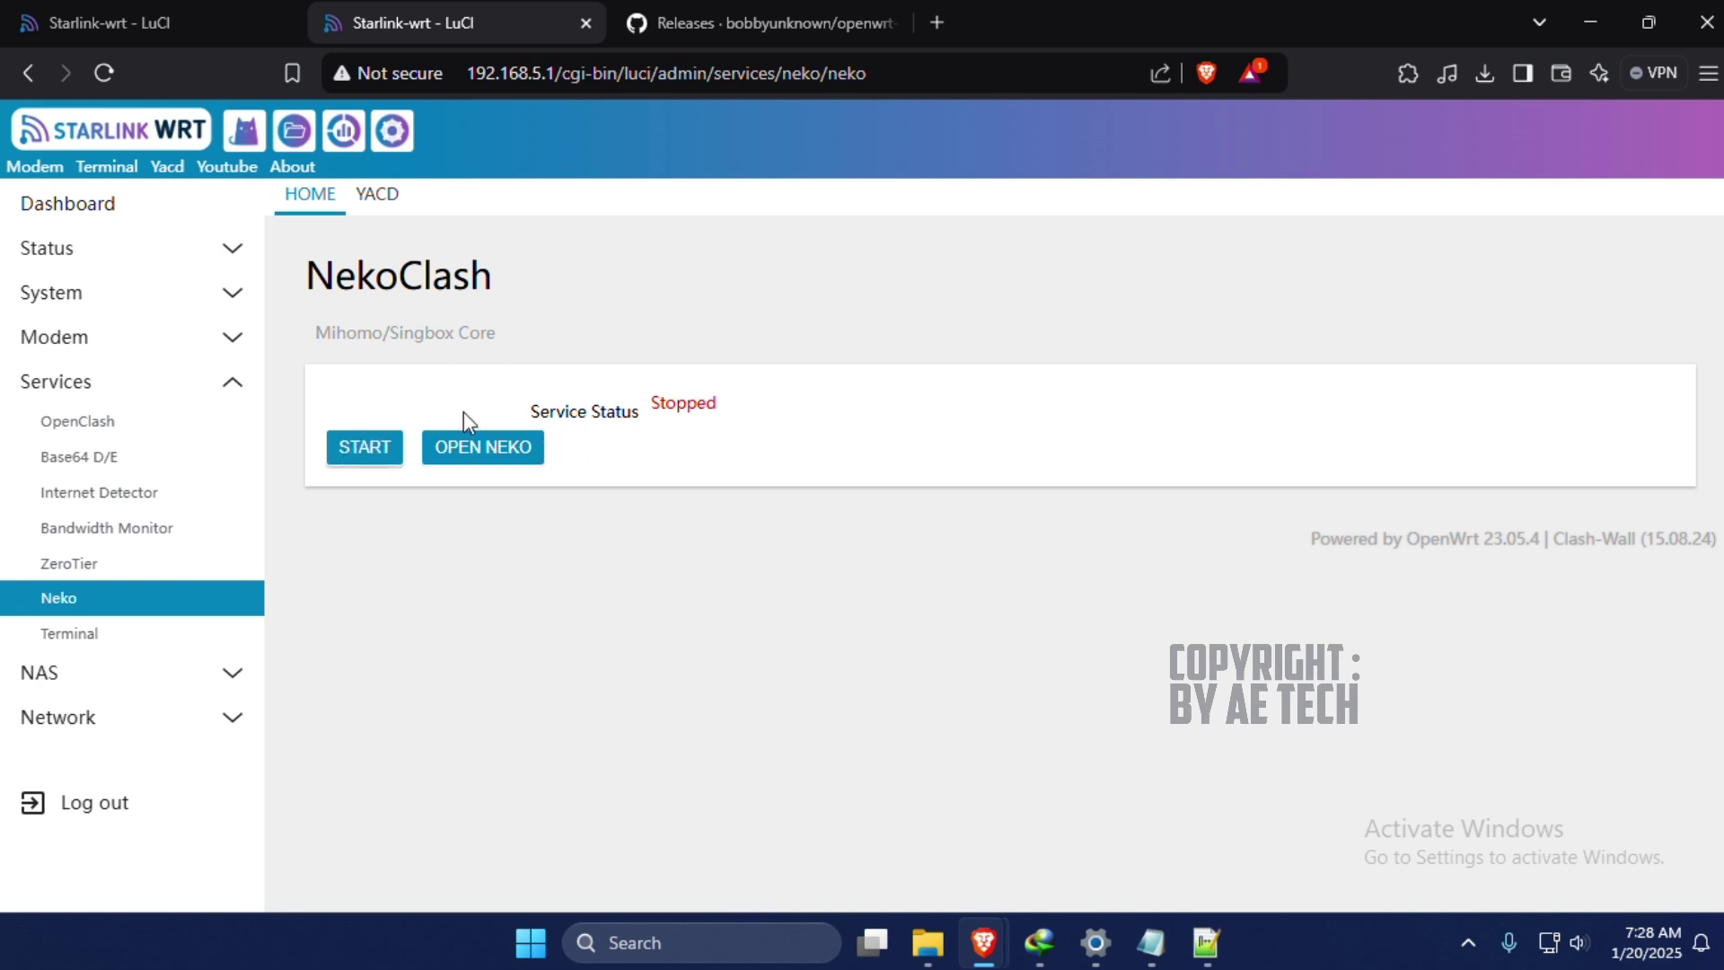
{"action": "left_click", "coordinate": [360, 460]}
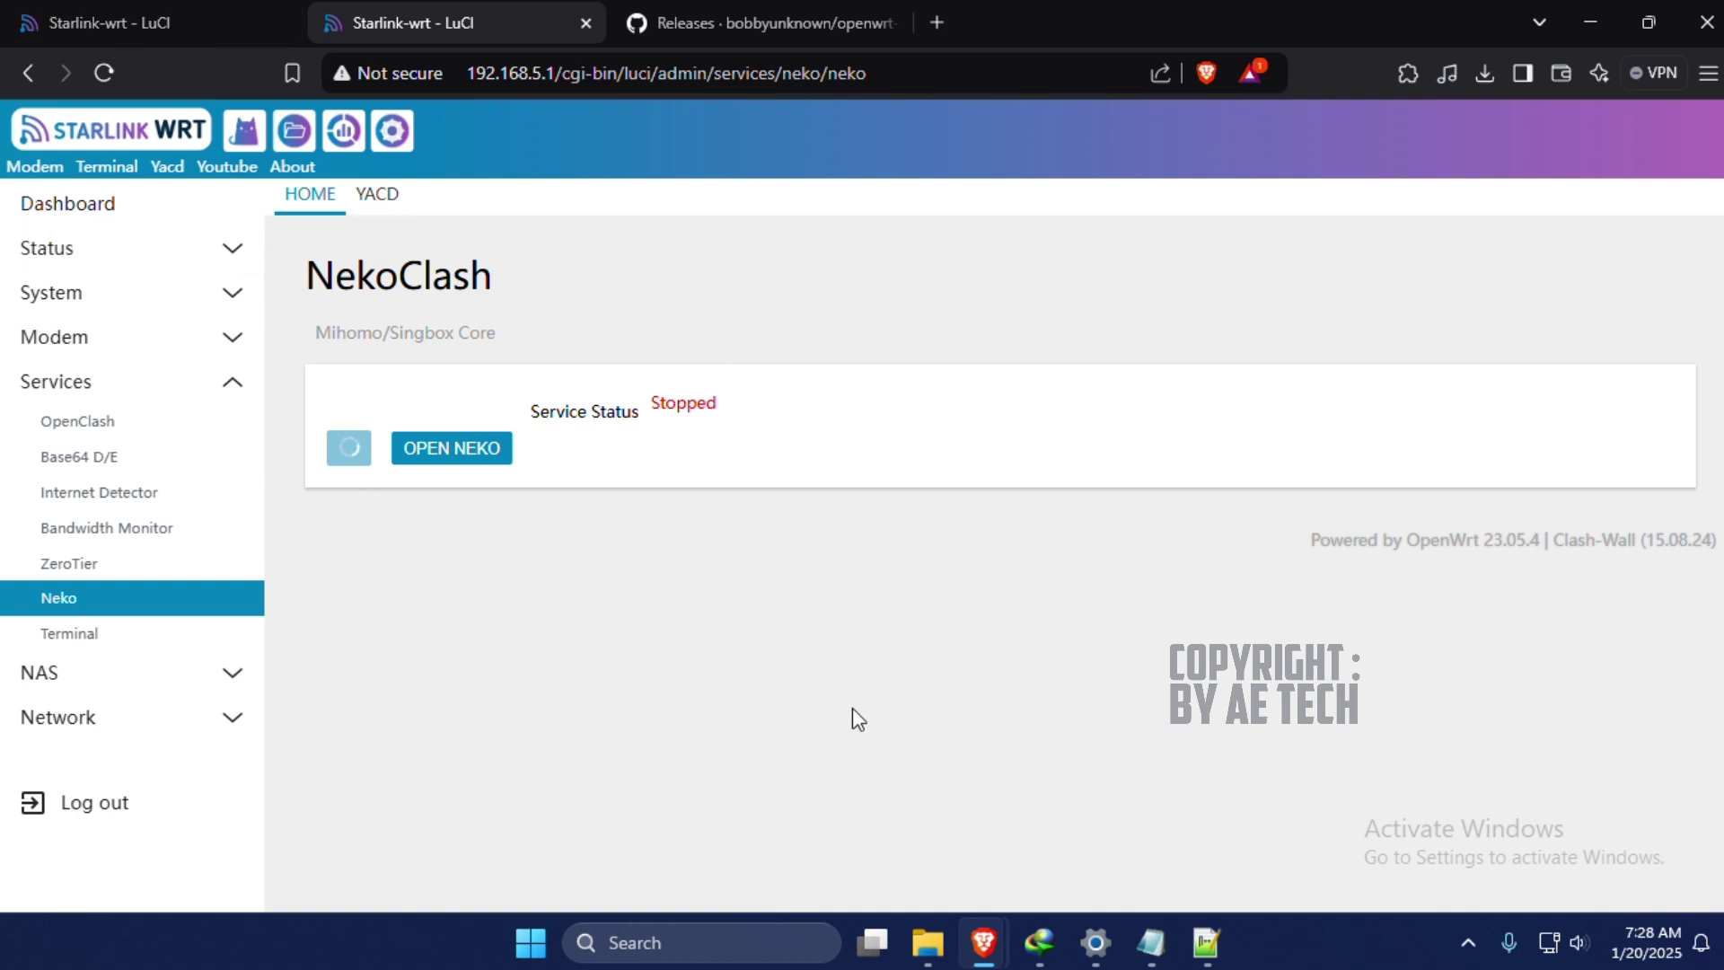
Open NekoClash via OPEN NEKO and save Show Neko on LuCI as Enable in Settings.
{"action": "left_click", "coordinate": [166, 26]}
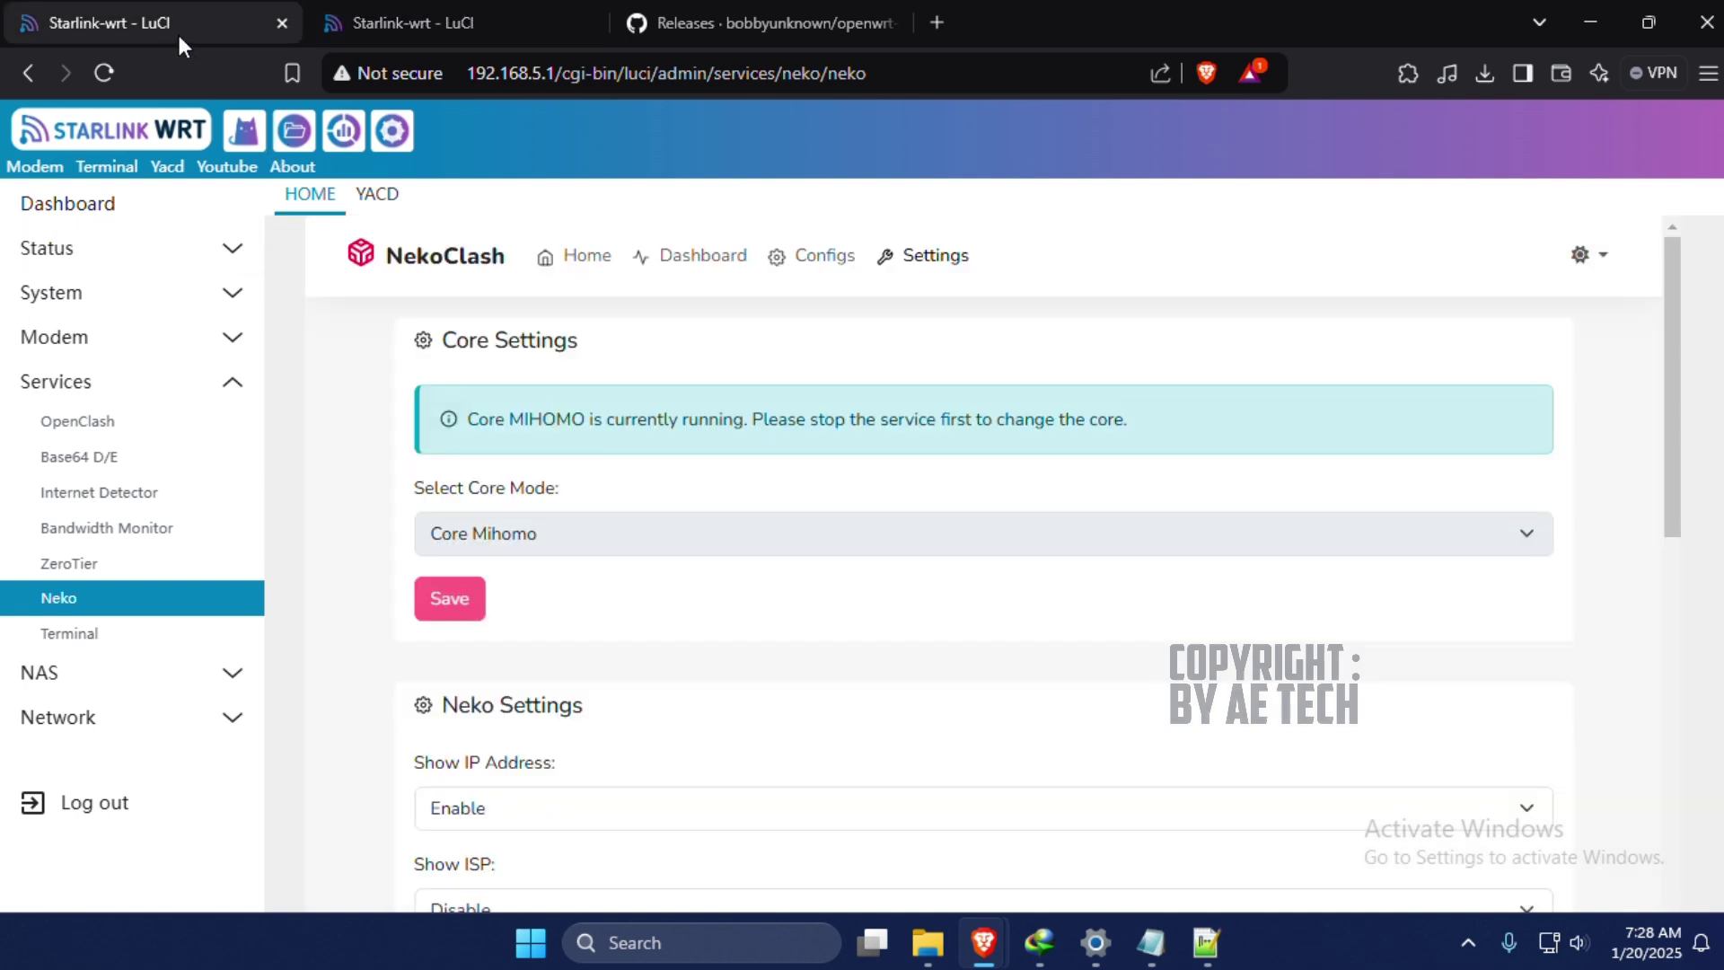
{"action": "left_click", "coordinate": [368, 20]}
{"action": "left_click", "coordinate": [449, 451]}
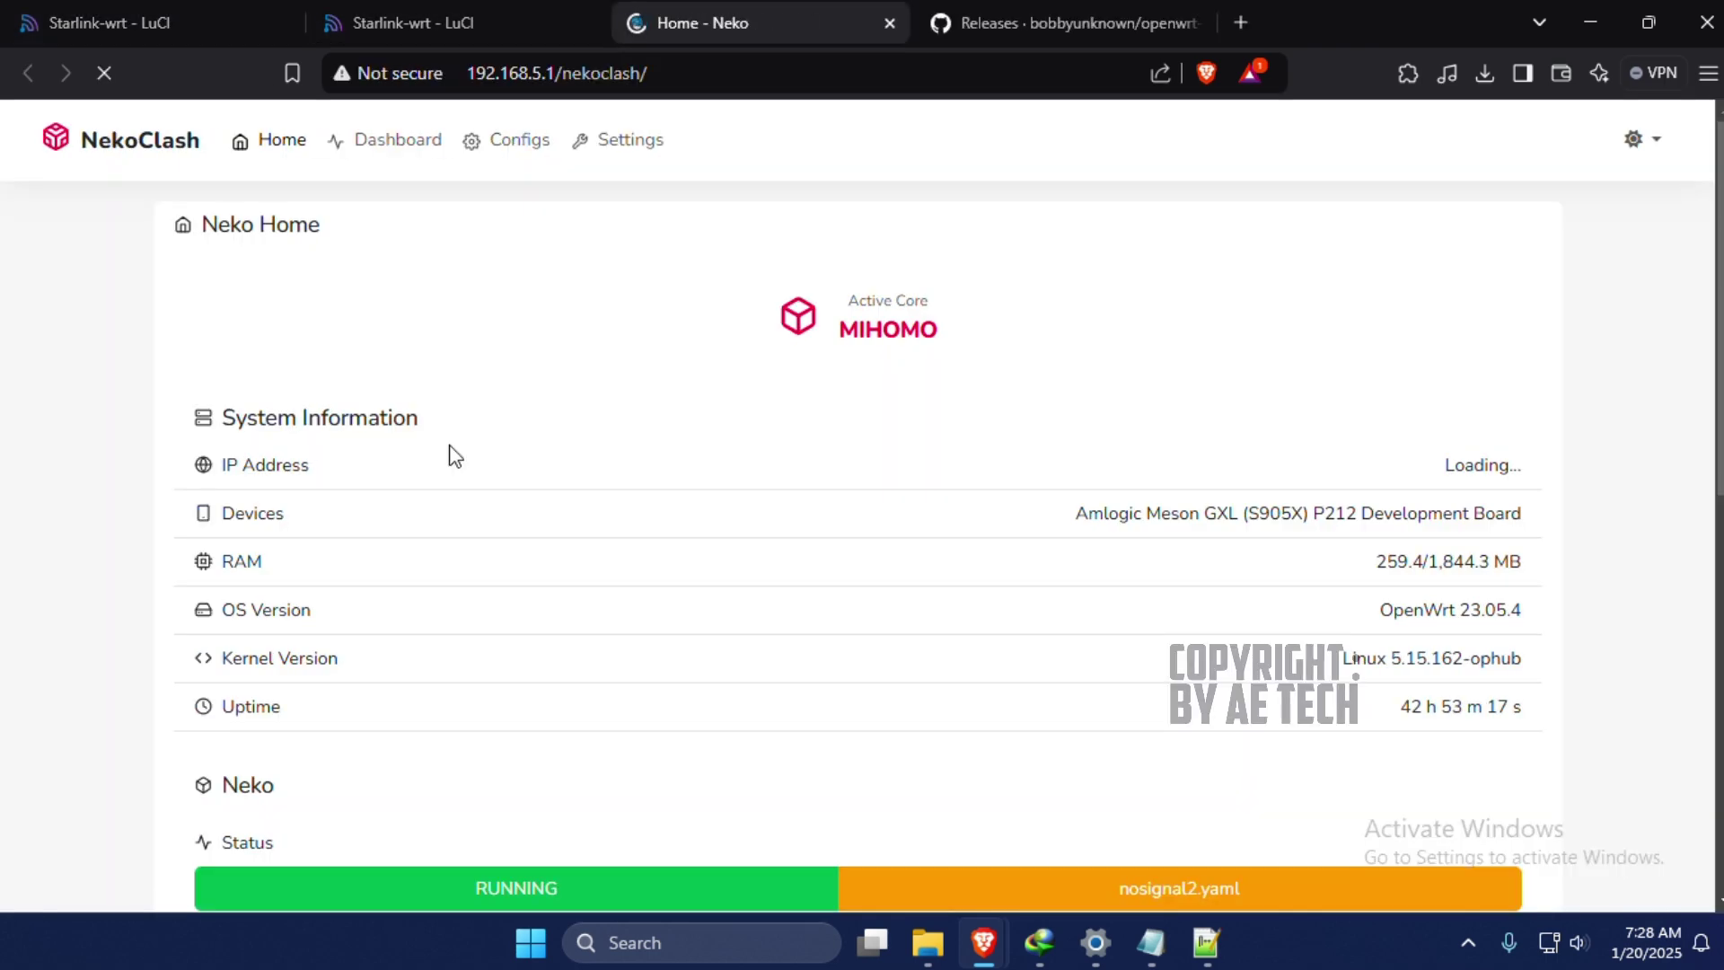
{"action": "left_click", "coordinate": [603, 139]}
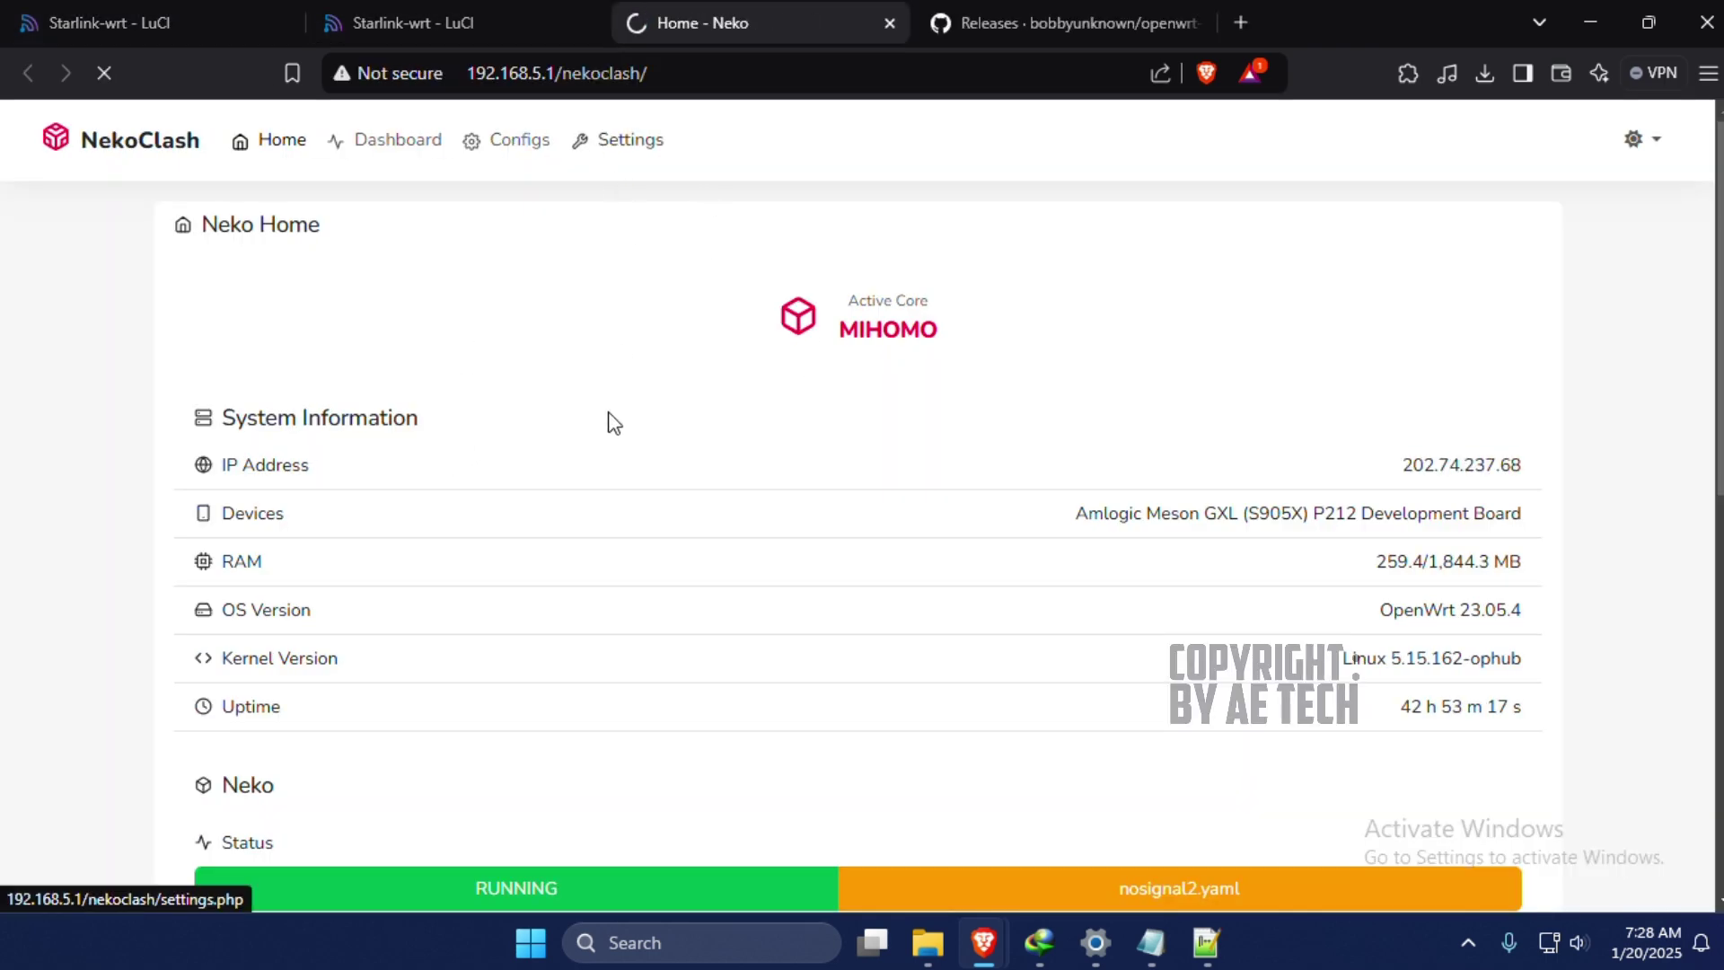
{"action": "scroll", "coordinate": [597, 473], "scroll_direction": "down", "scroll_amount": 6}
{"action": "left_click", "coordinate": [319, 270]}
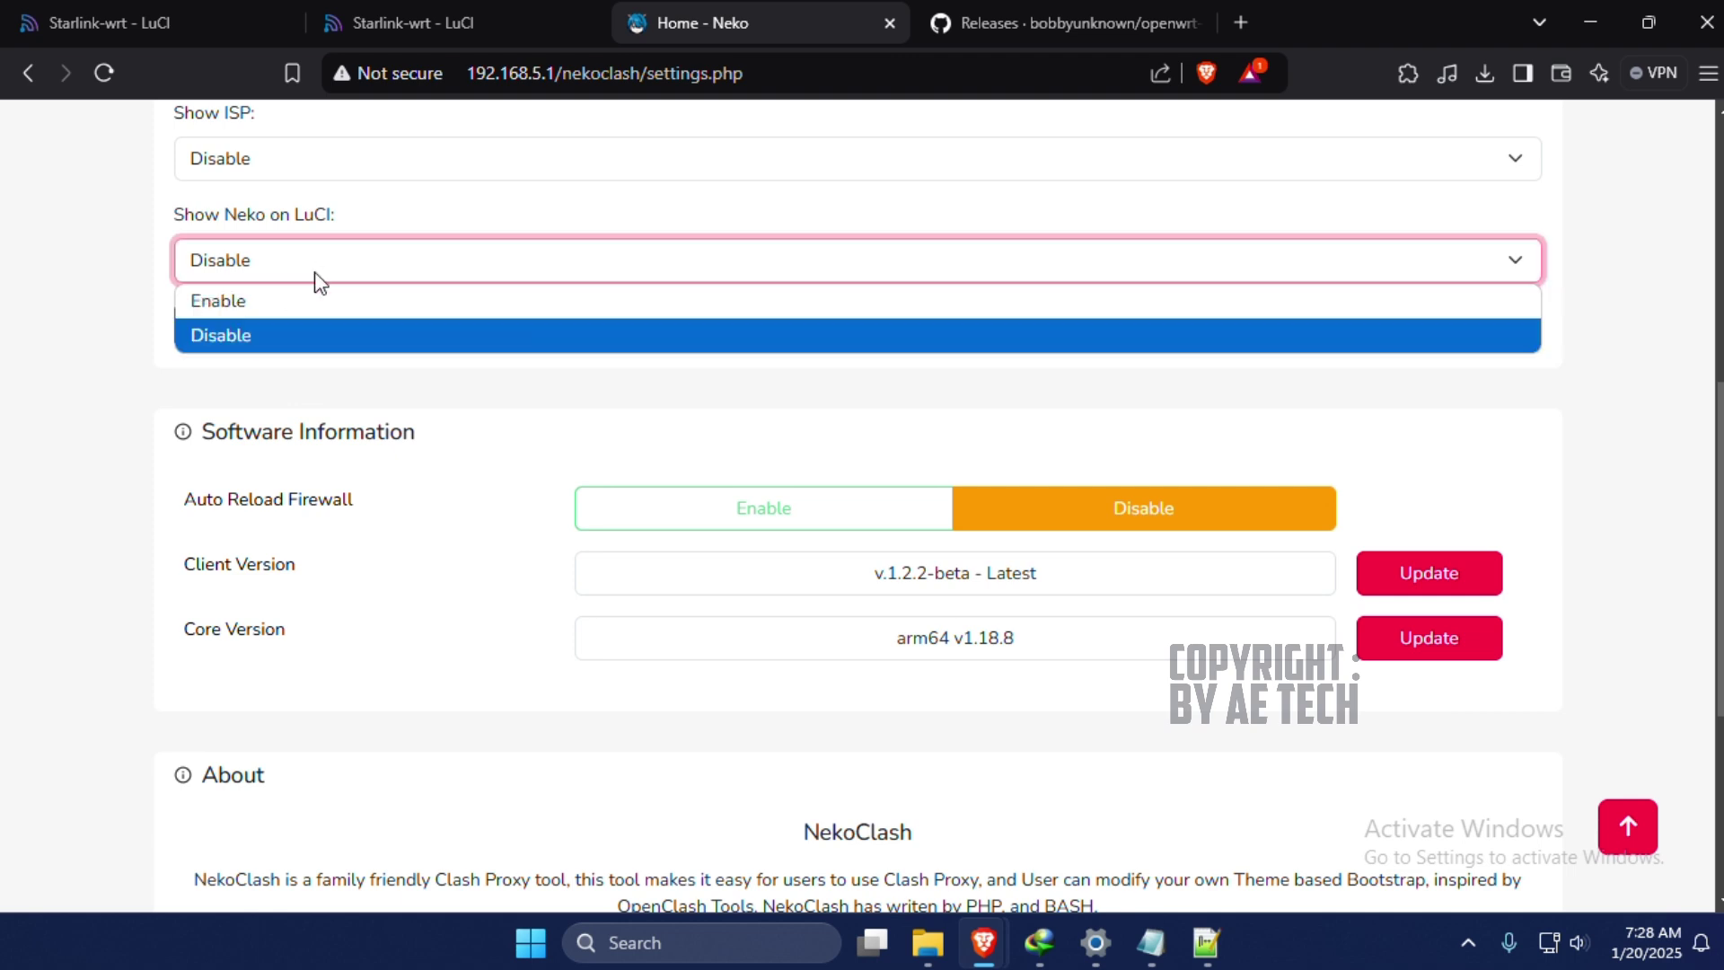
{"action": "left_click", "coordinate": [298, 305]}
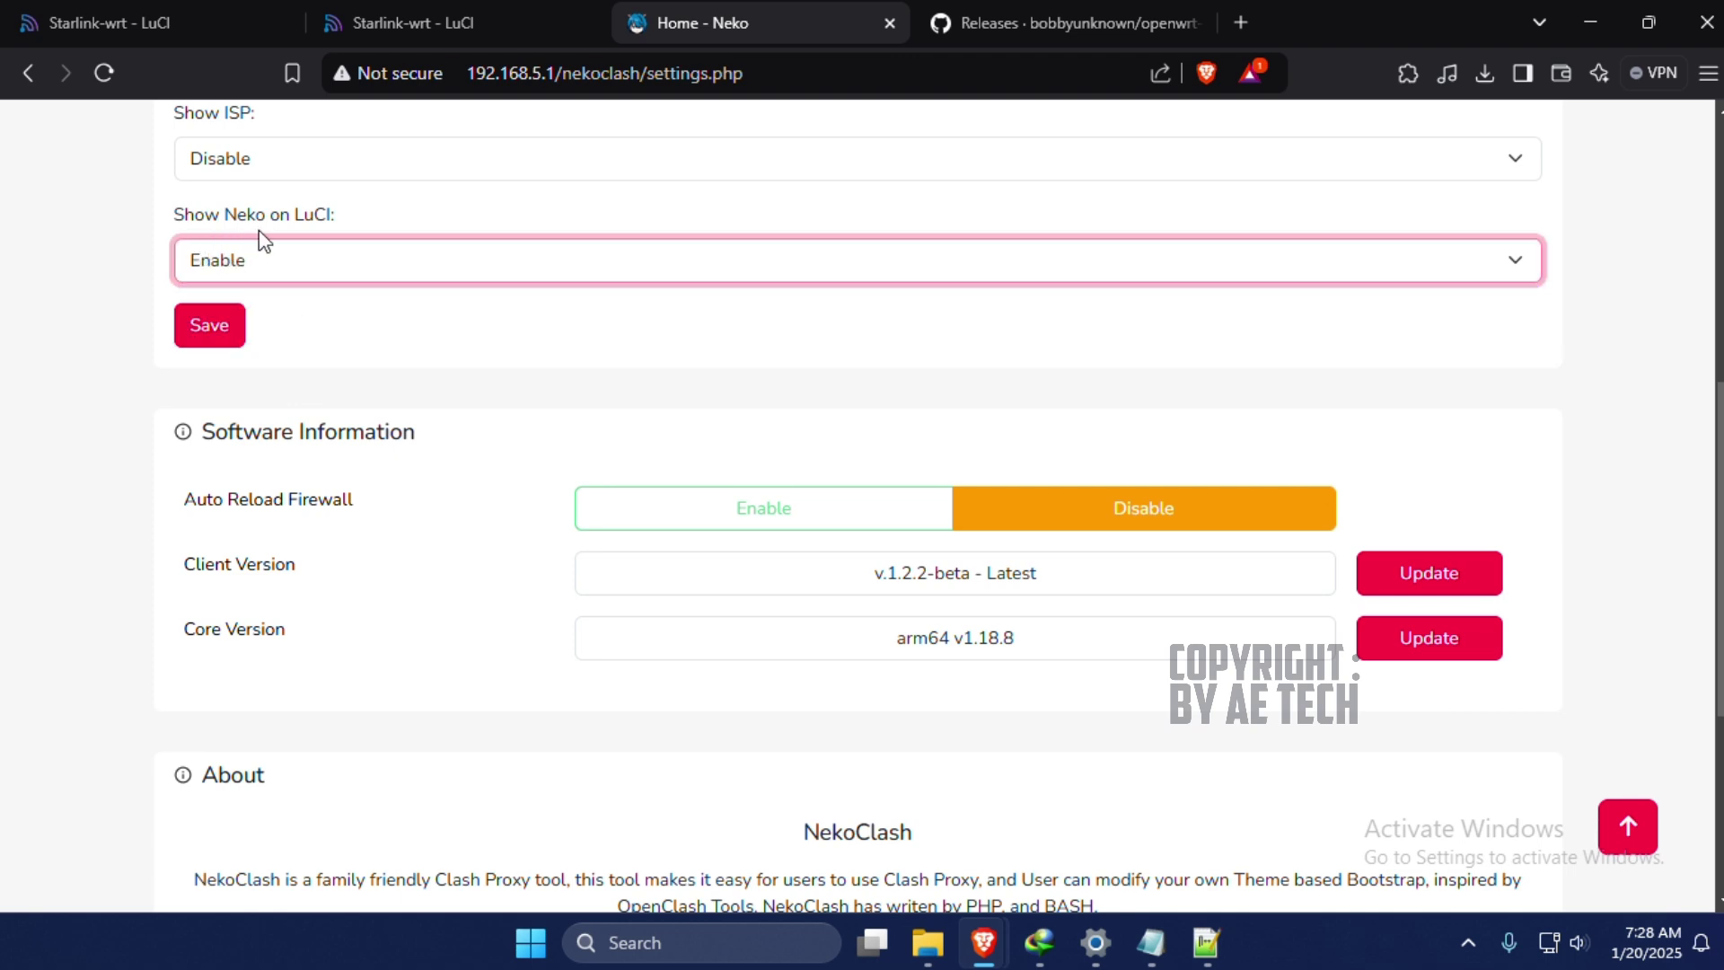
{"action": "left_click_drag", "start_coordinate": [353, 215], "coordinate": [153, 216]}
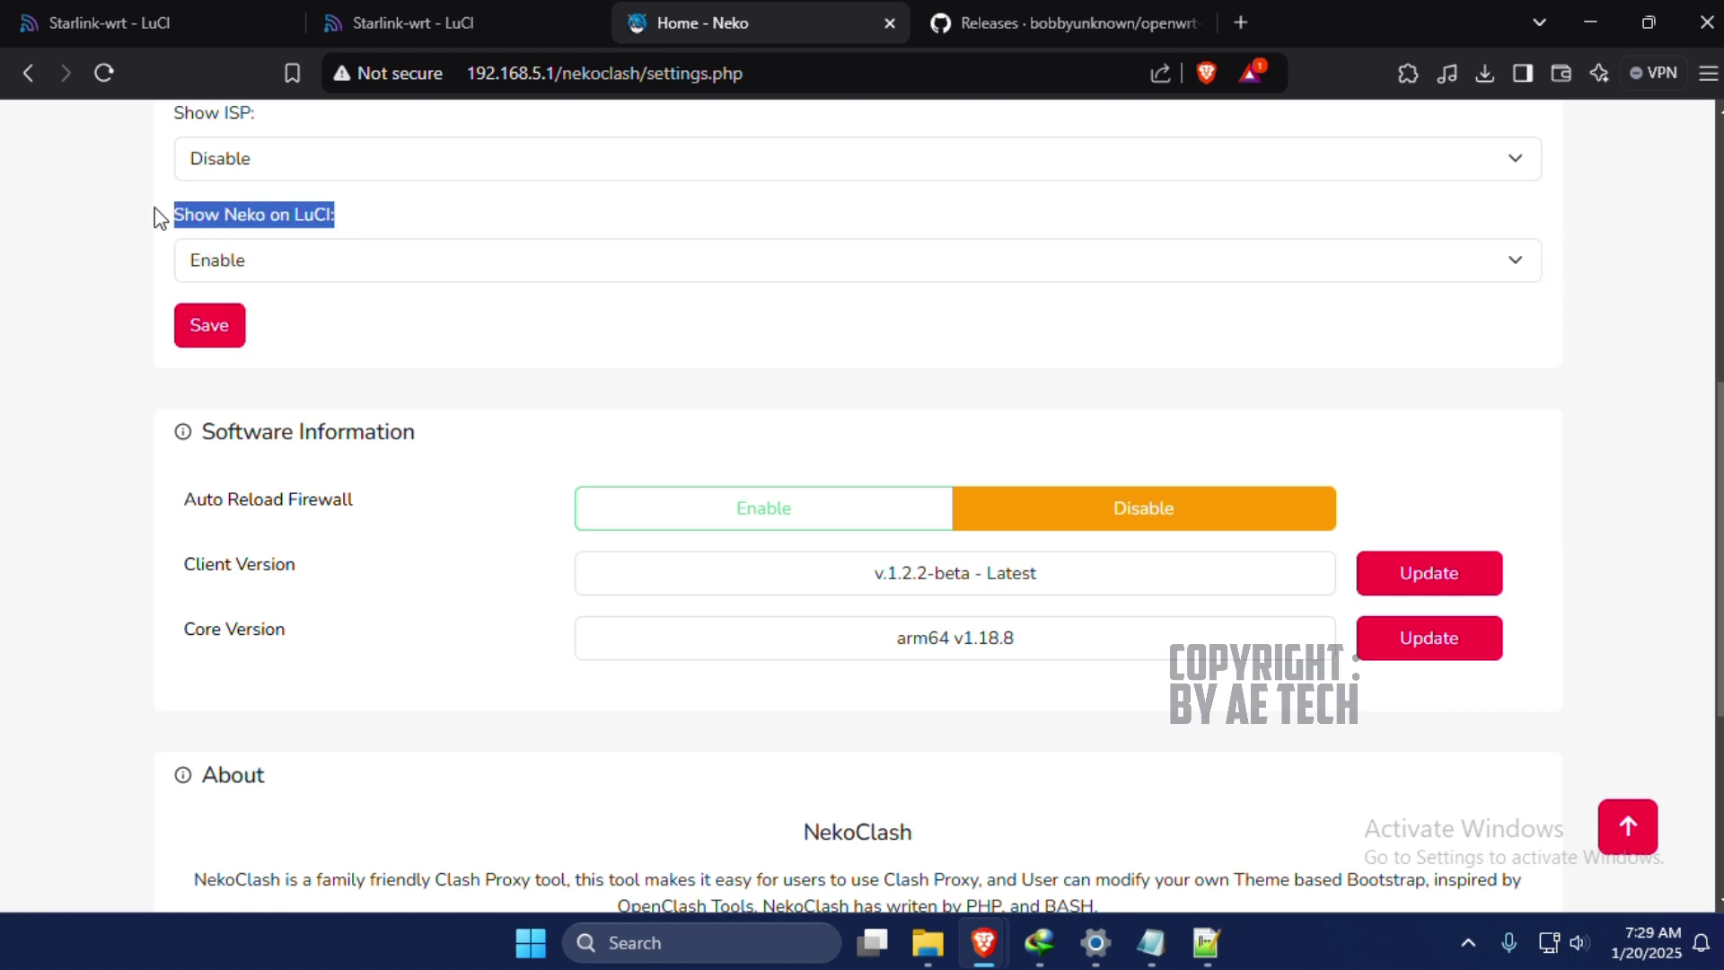
{"action": "left_click", "coordinate": [212, 330]}
Reload LuCI's Neko page to see the embedded NekoClash with Mihomo running on nosignal2.yaml.
{"action": "left_click", "coordinate": [348, 27]}
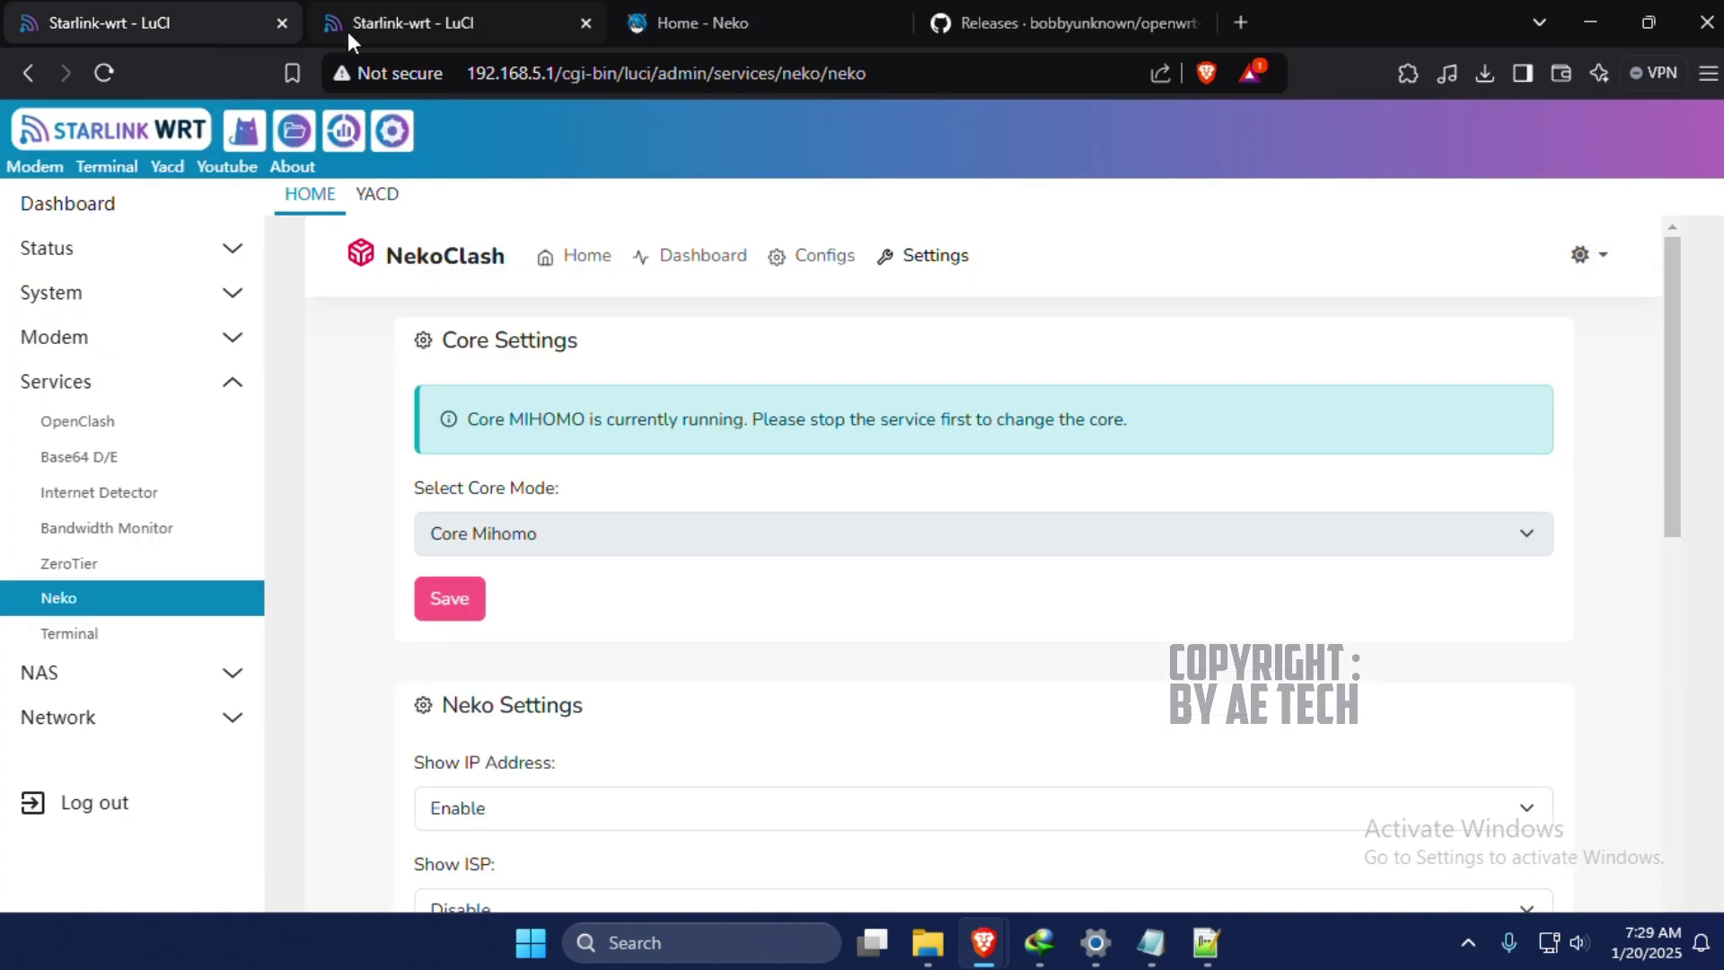
{"action": "left_click", "coordinate": [104, 73]}
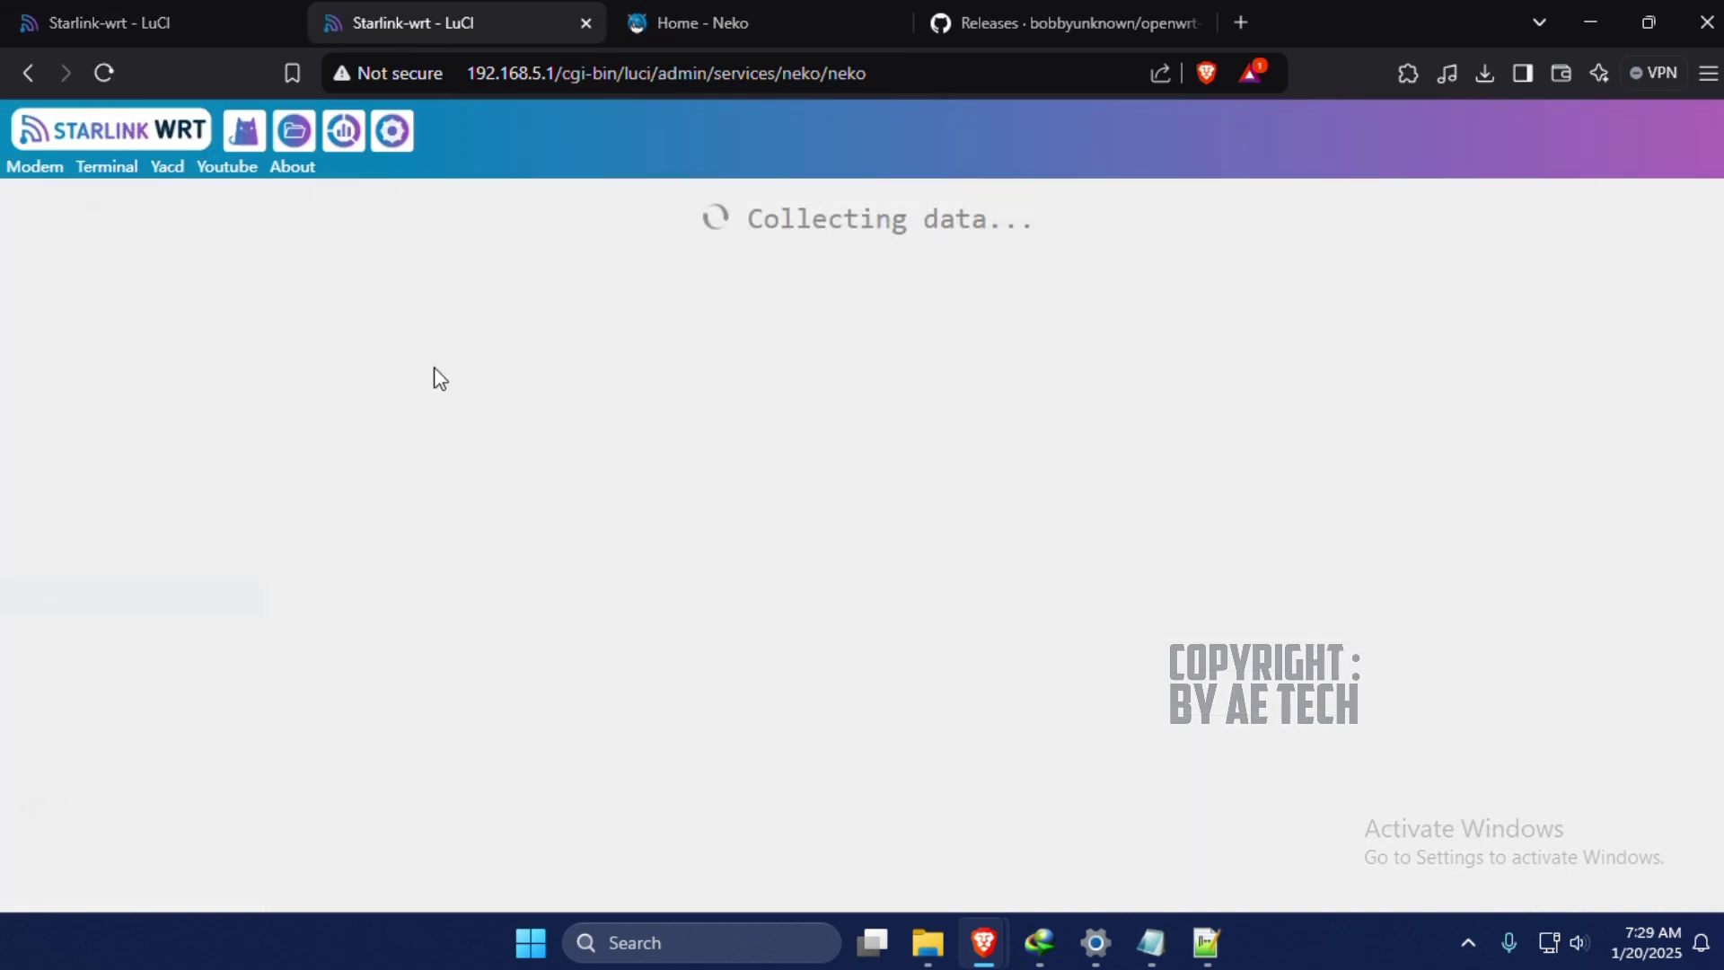
{"action": "scroll", "coordinate": [946, 545], "scroll_direction": "down", "scroll_amount": 10}
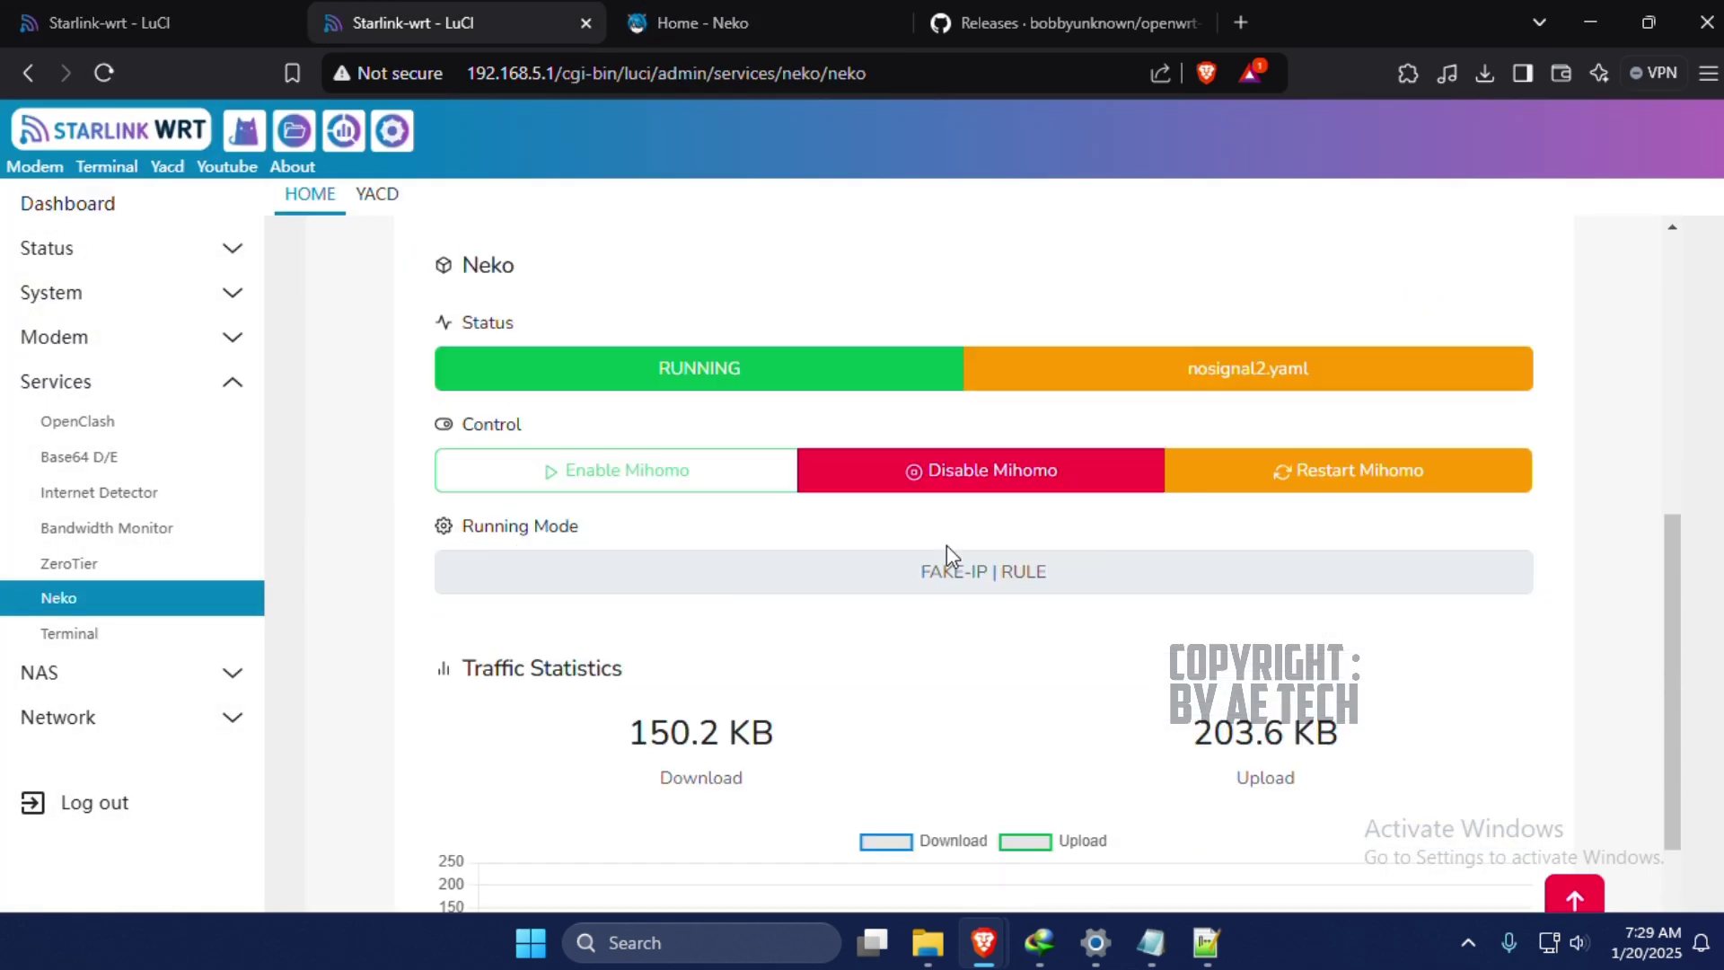